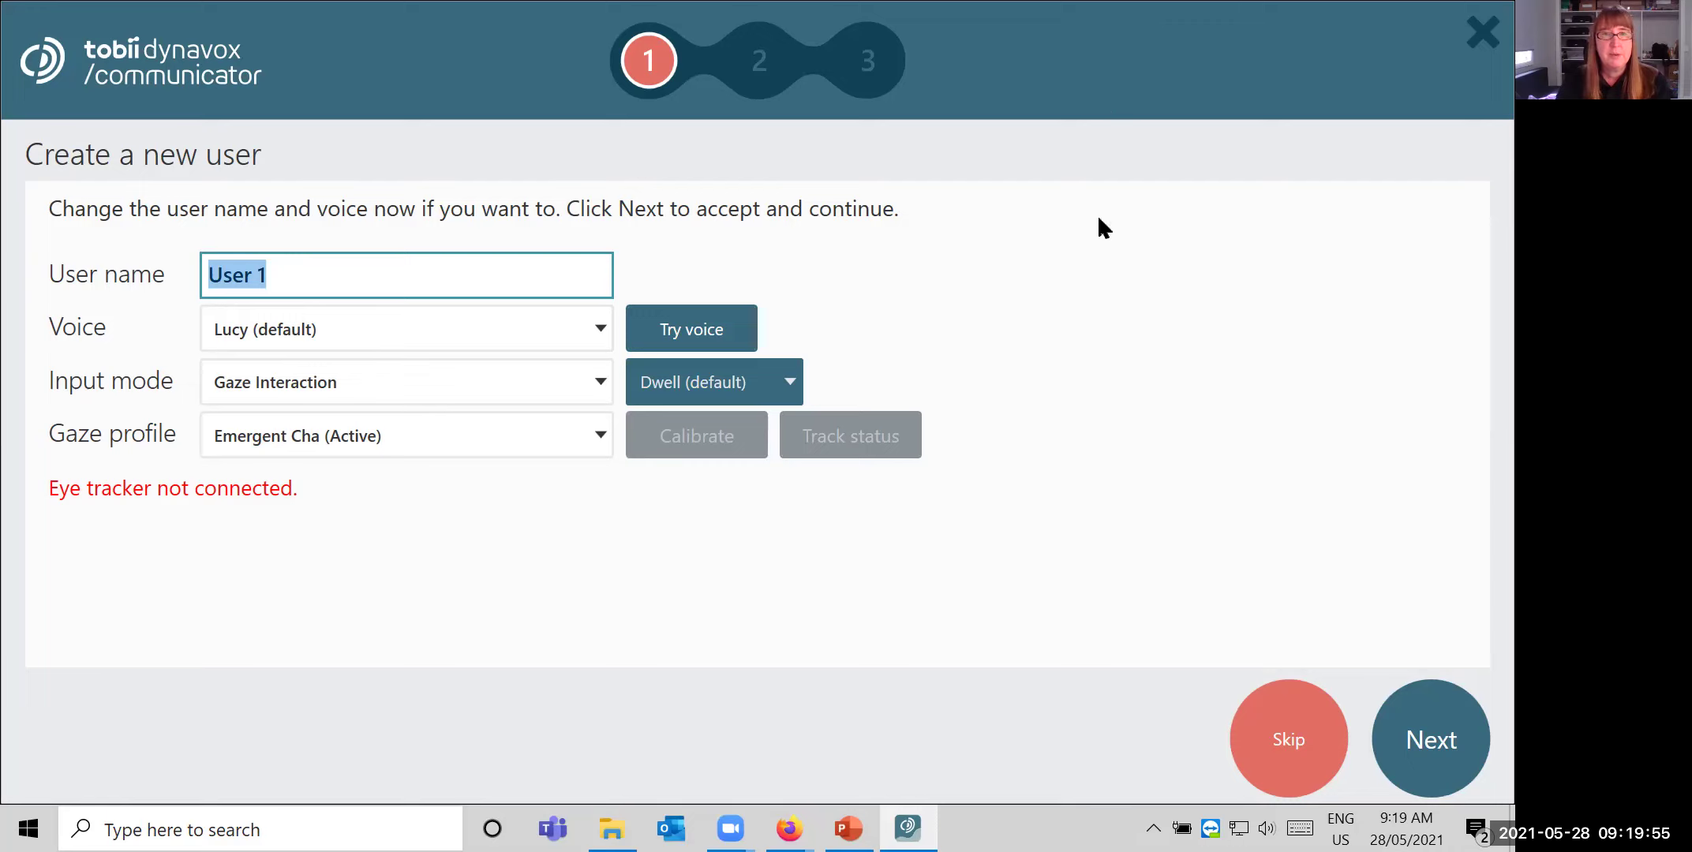
# - Name the new user Emergent, review the input mode options while keeping Gaze Interaction, and continue the setup
pyautogui.click(390, 276)
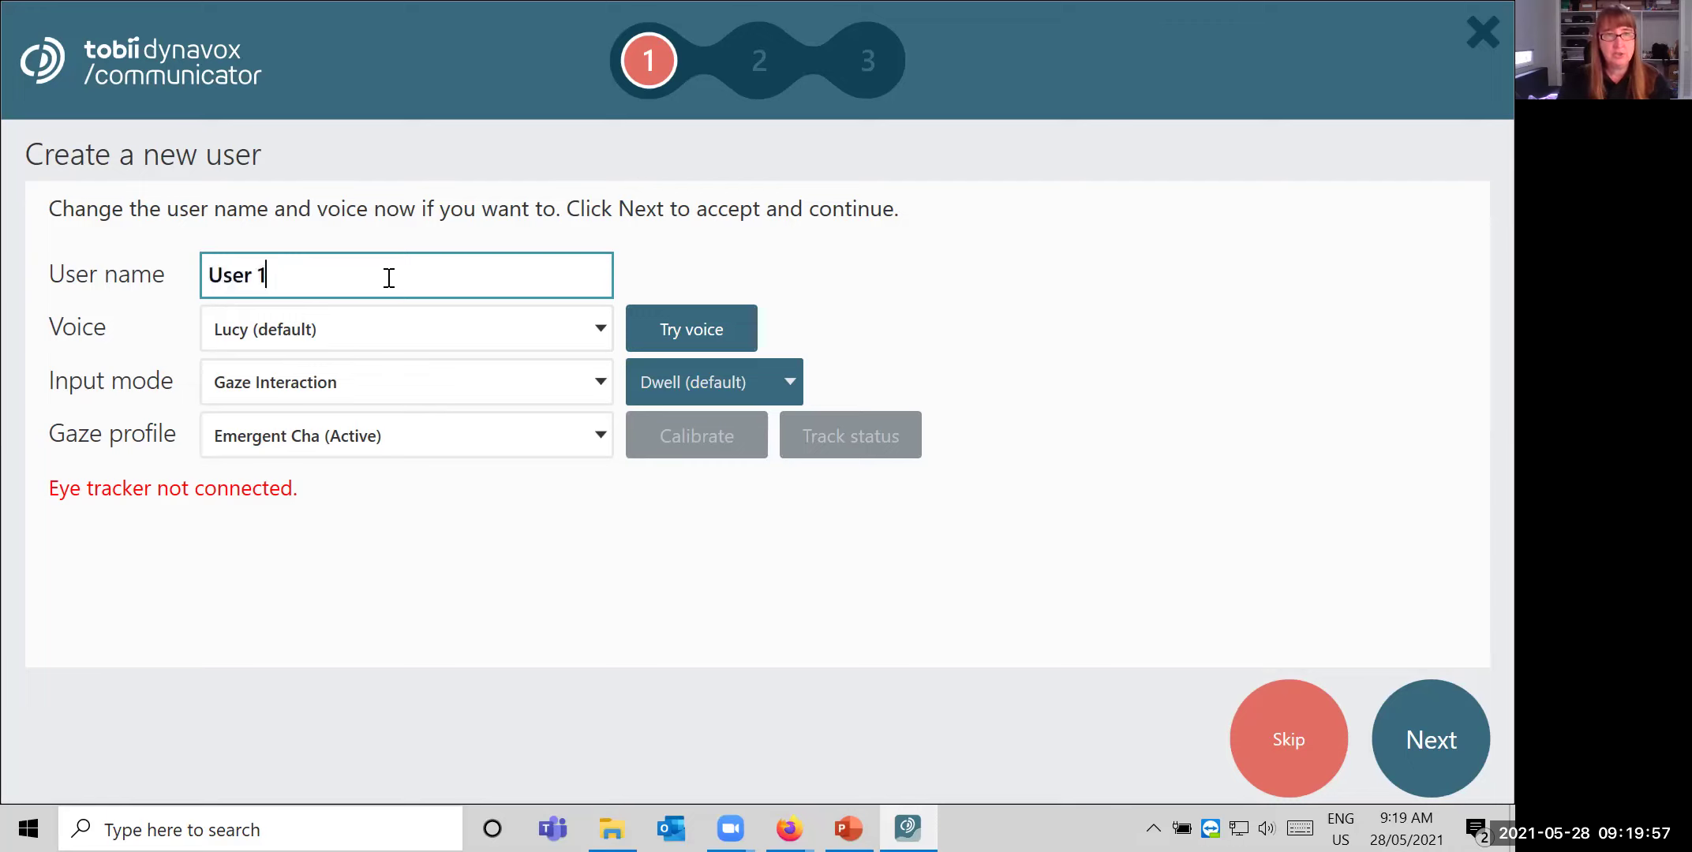
pyautogui.hotkey('ctrl', 'a')
pyautogui.write('E')
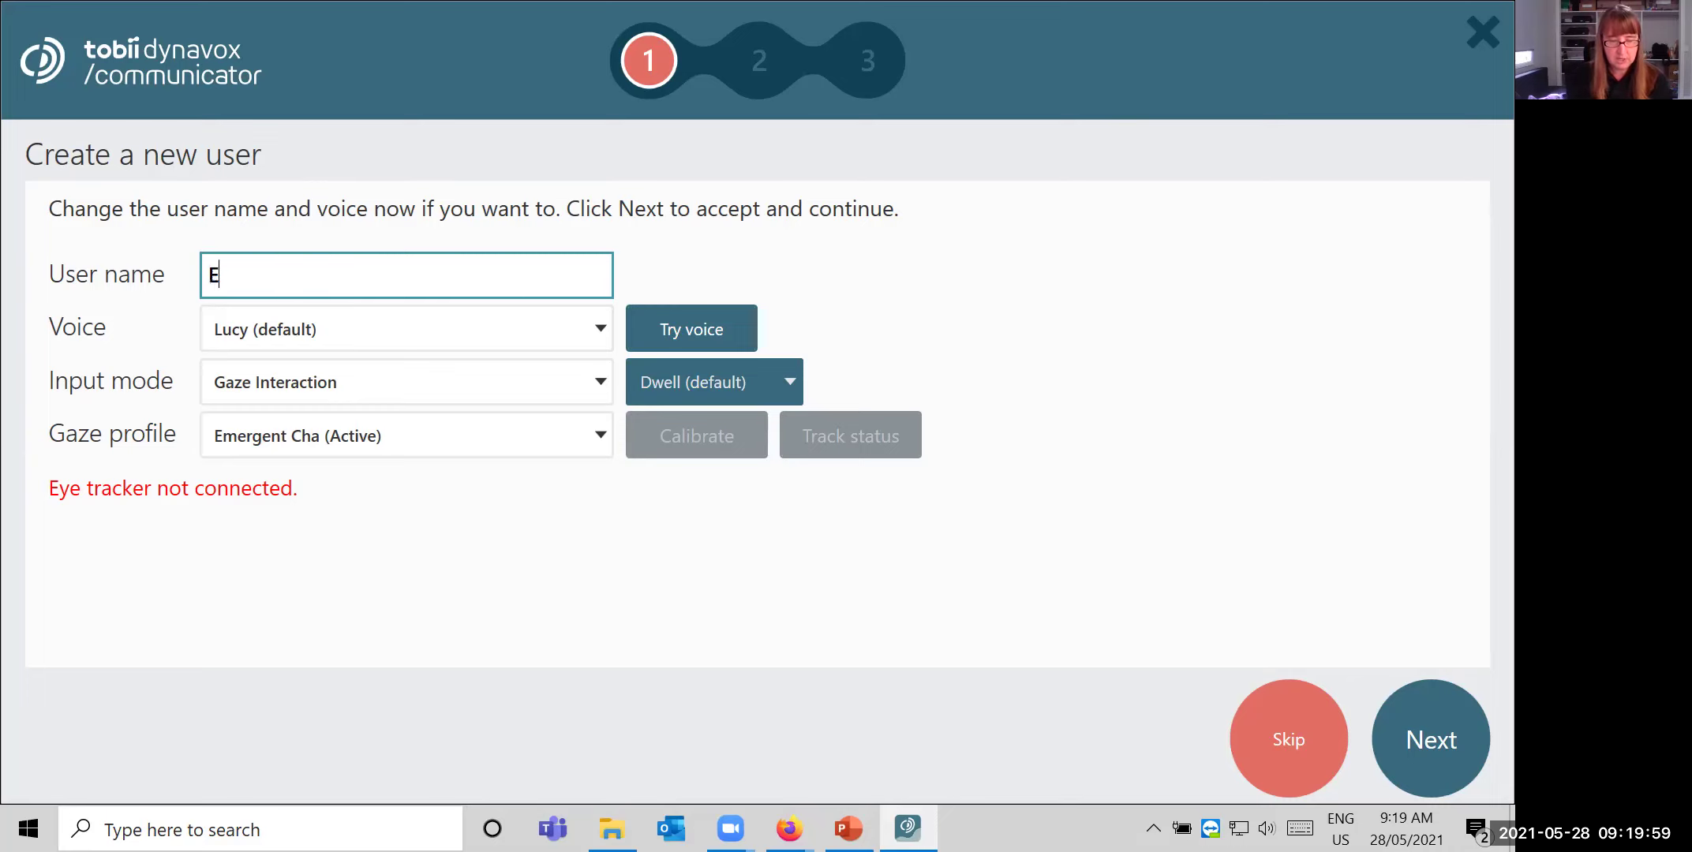
pyautogui.write('mergent')
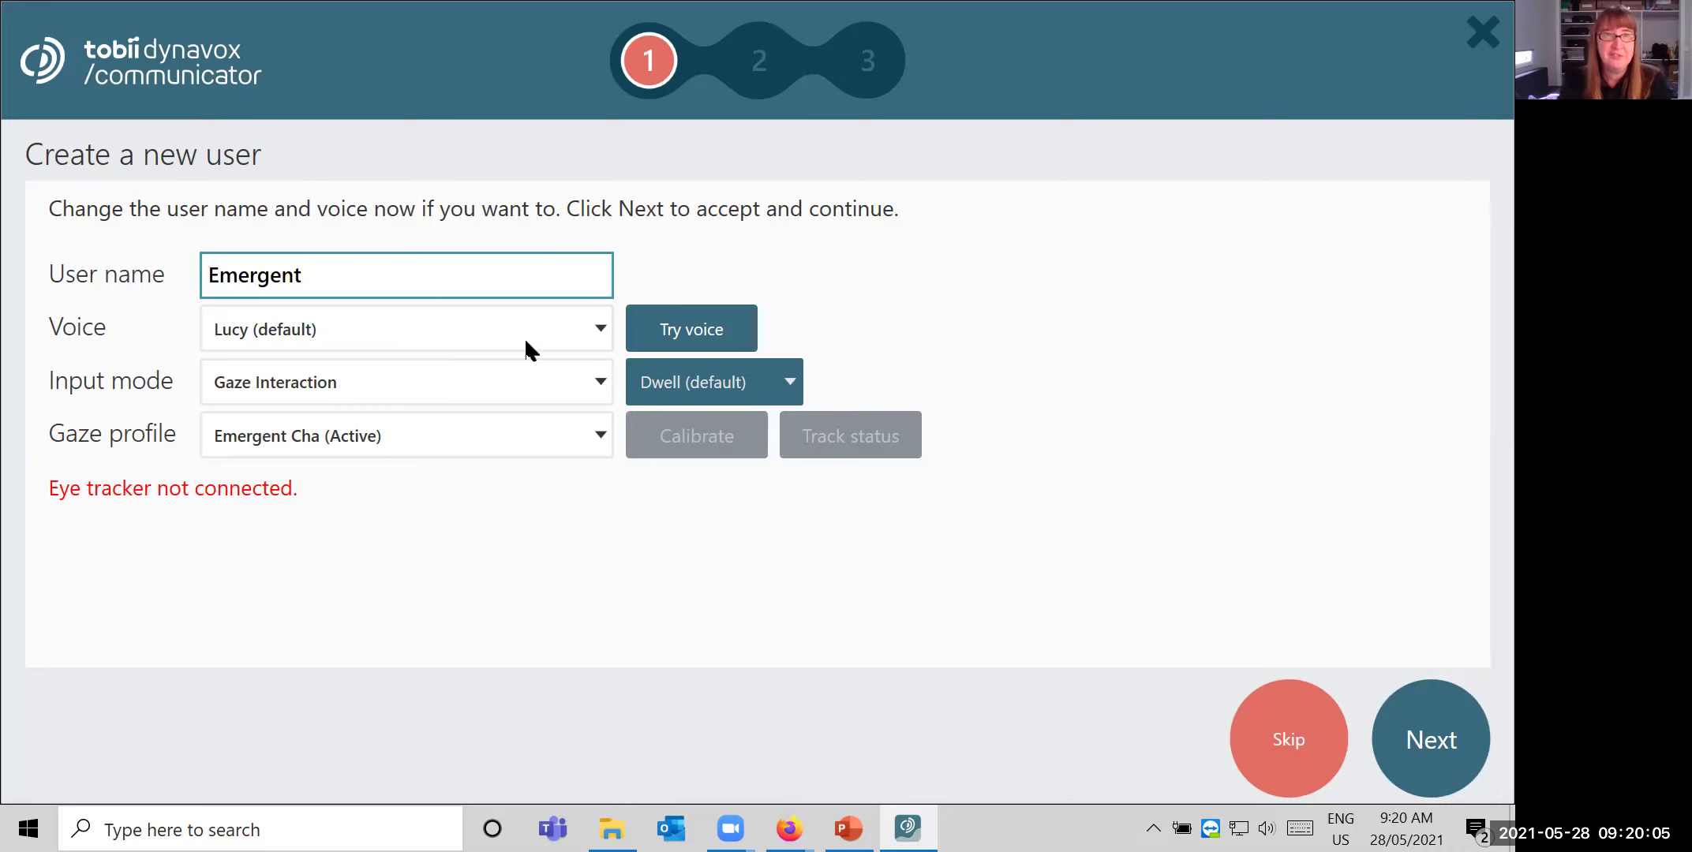
pyautogui.click(285, 384)
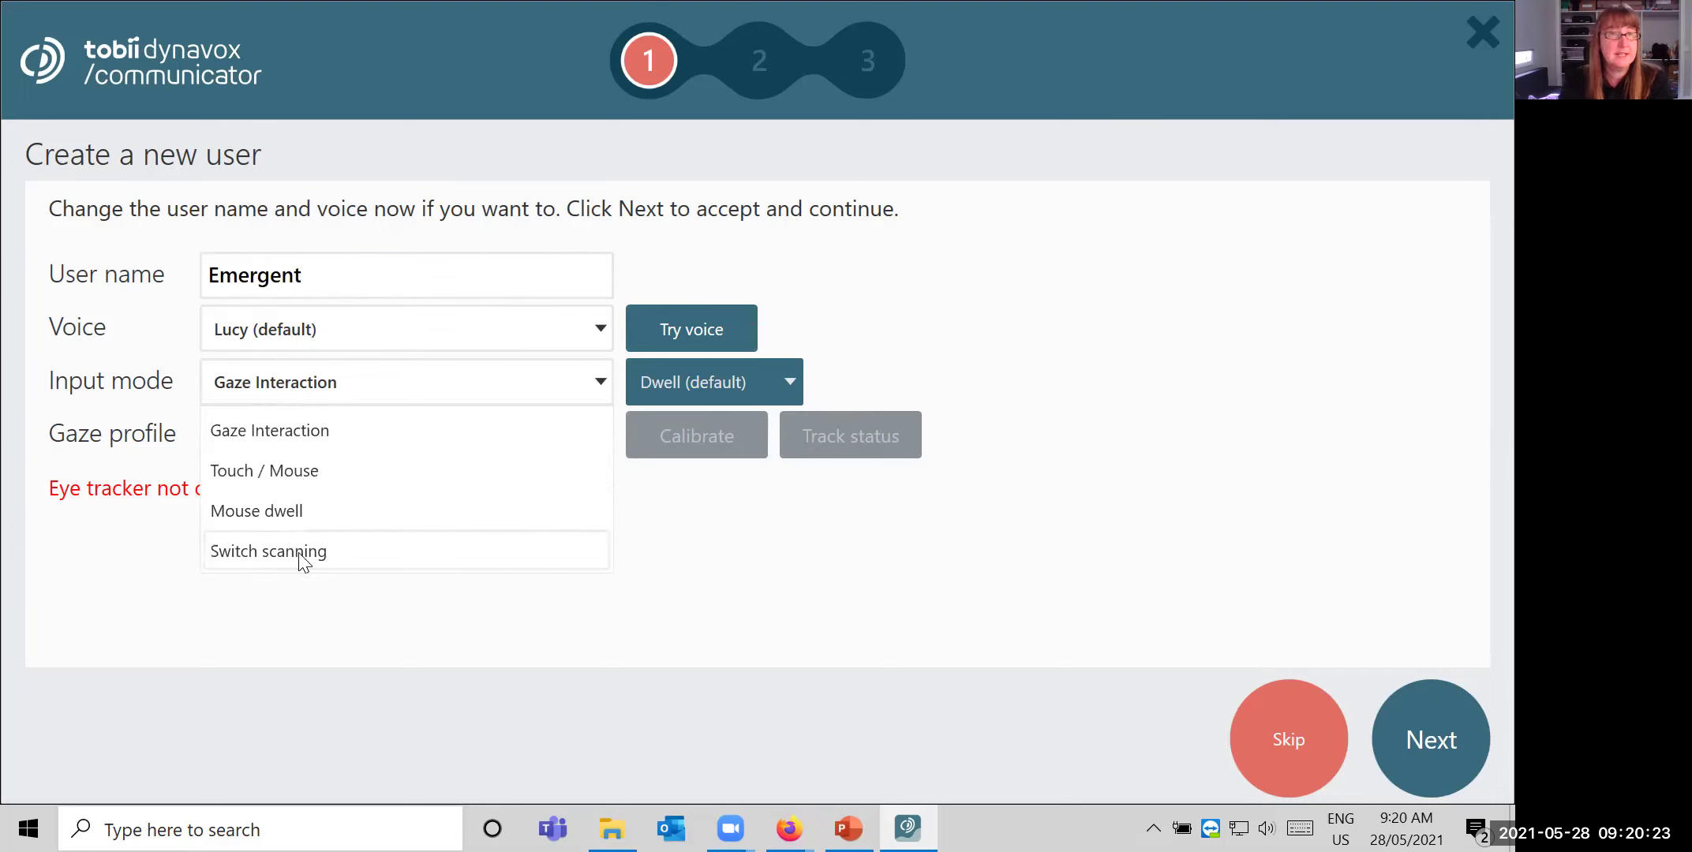
pyautogui.click(598, 383)
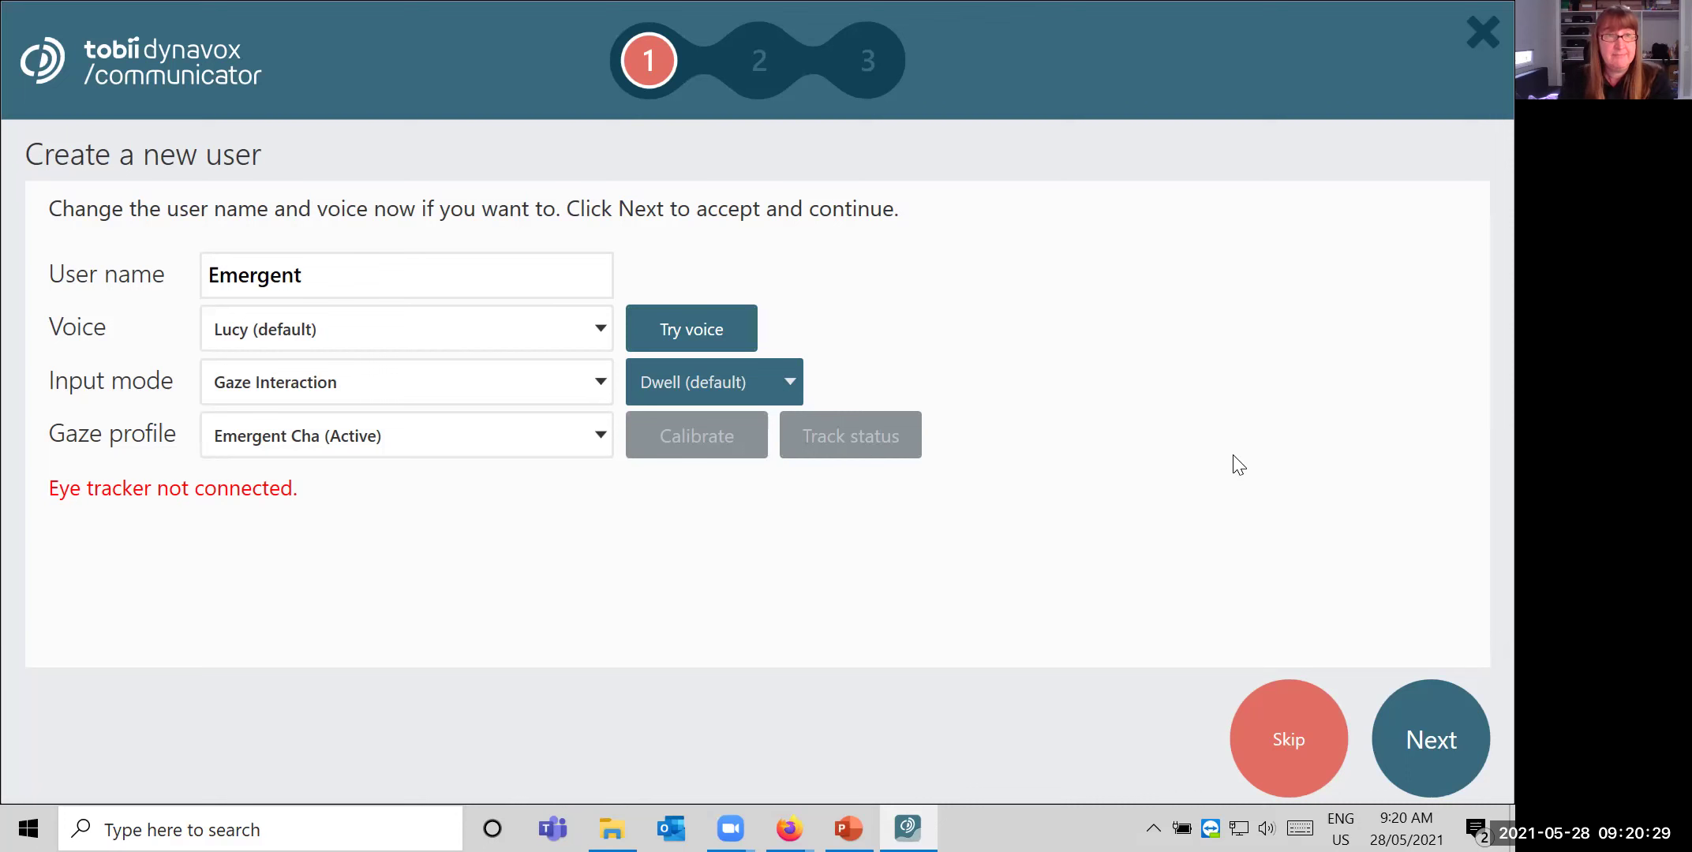
pyautogui.click(1433, 738)
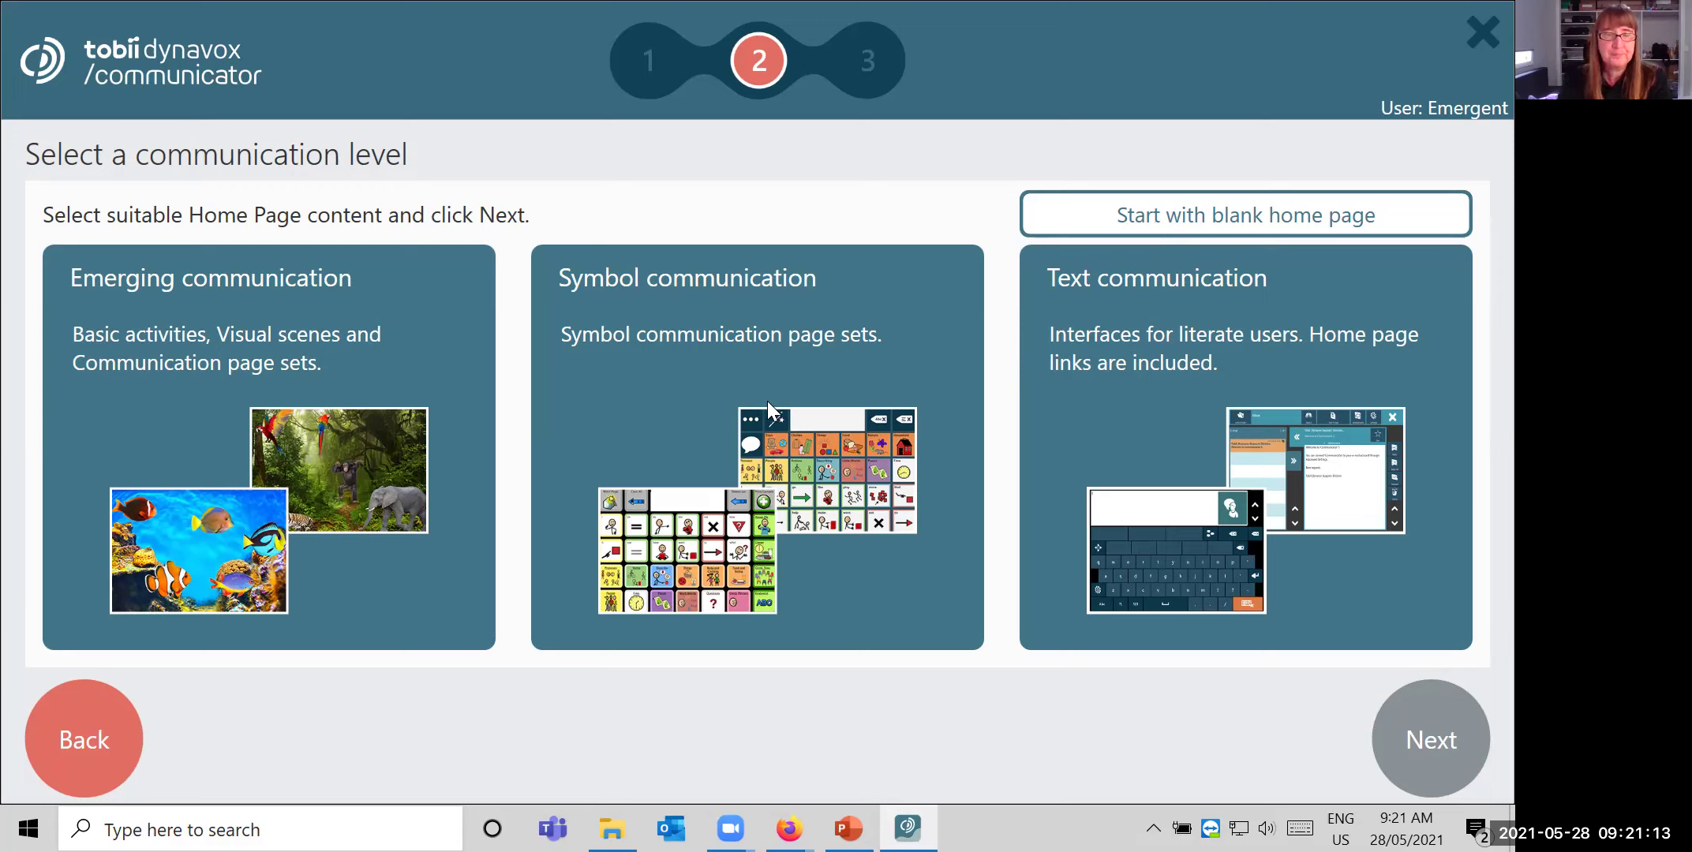
# - Choose Emerging communication as the communication level and finish the setup guide to reach the home page
pyautogui.click(195, 338)
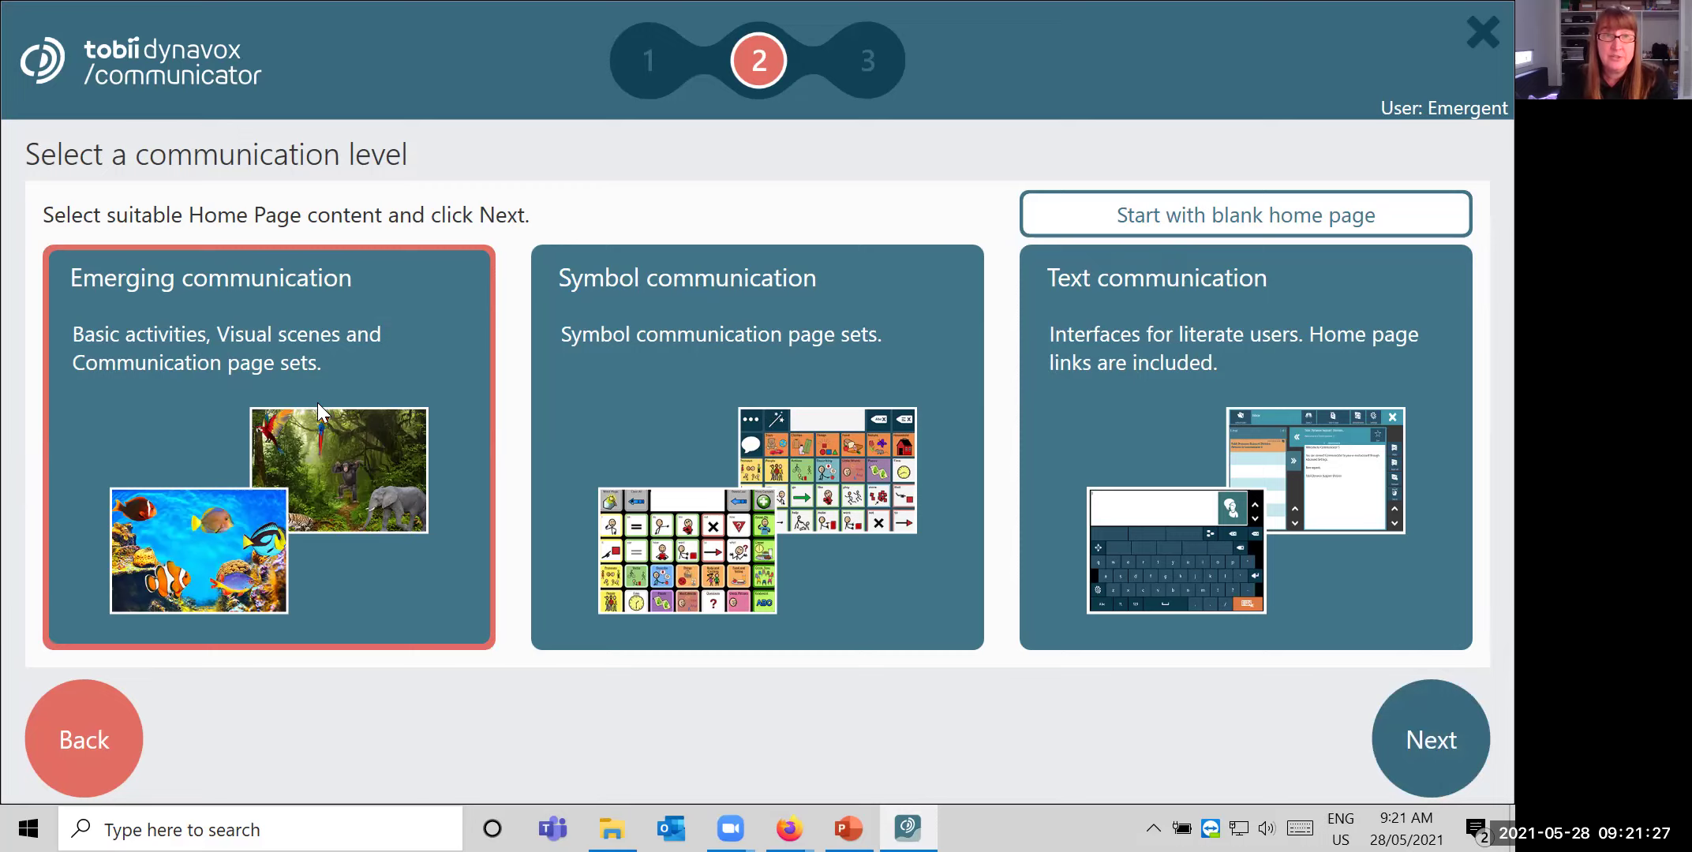
pyautogui.click(1432, 743)
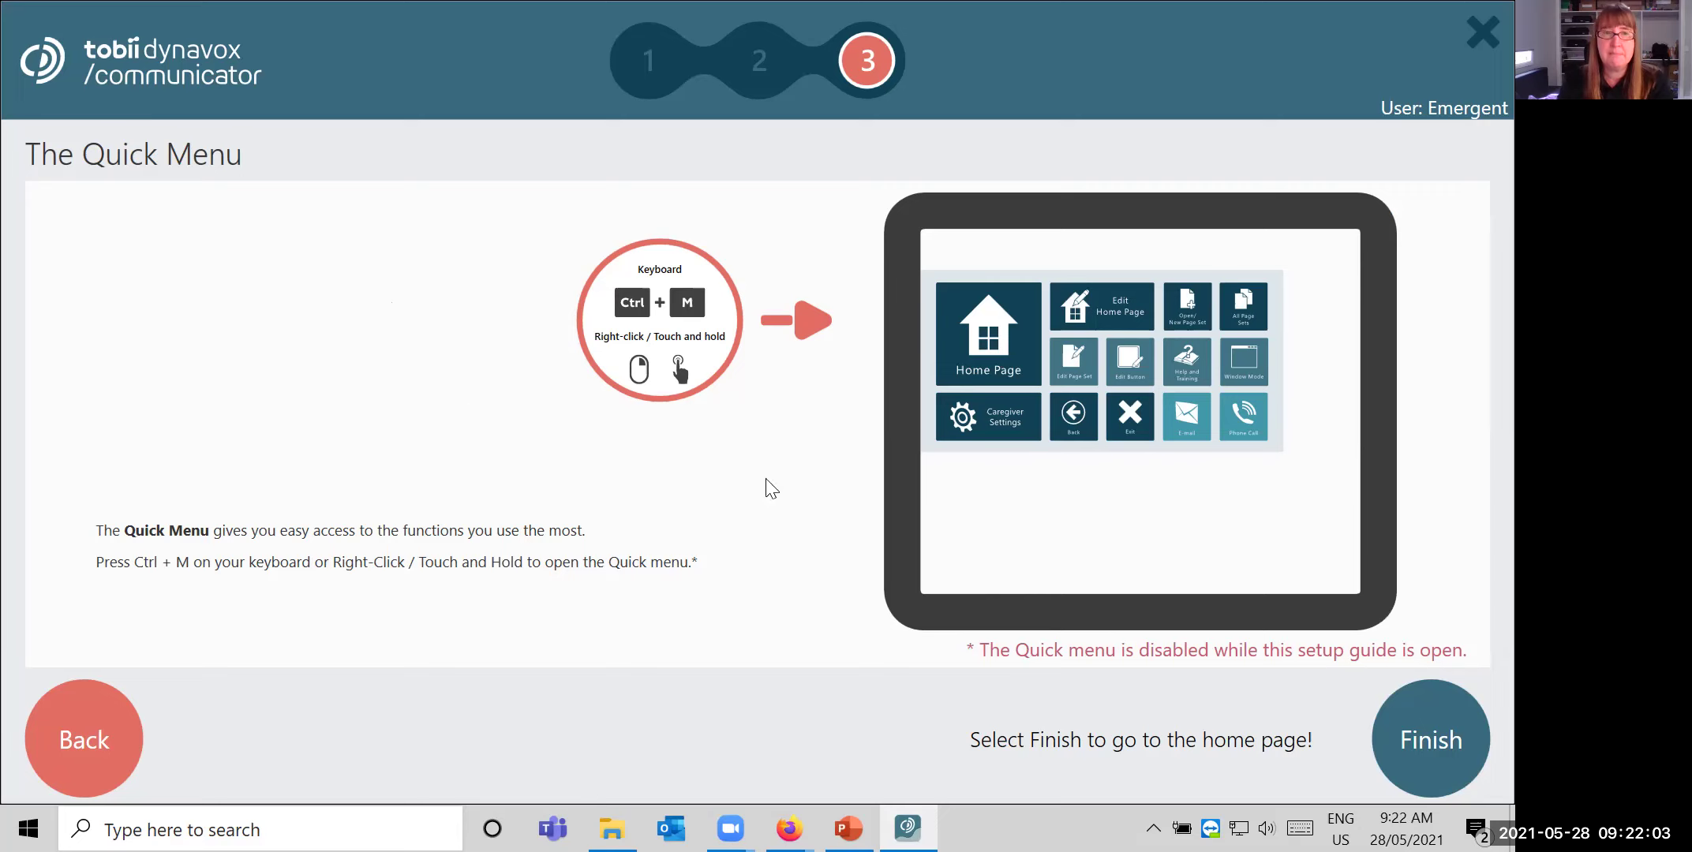
pyautogui.click(1429, 738)
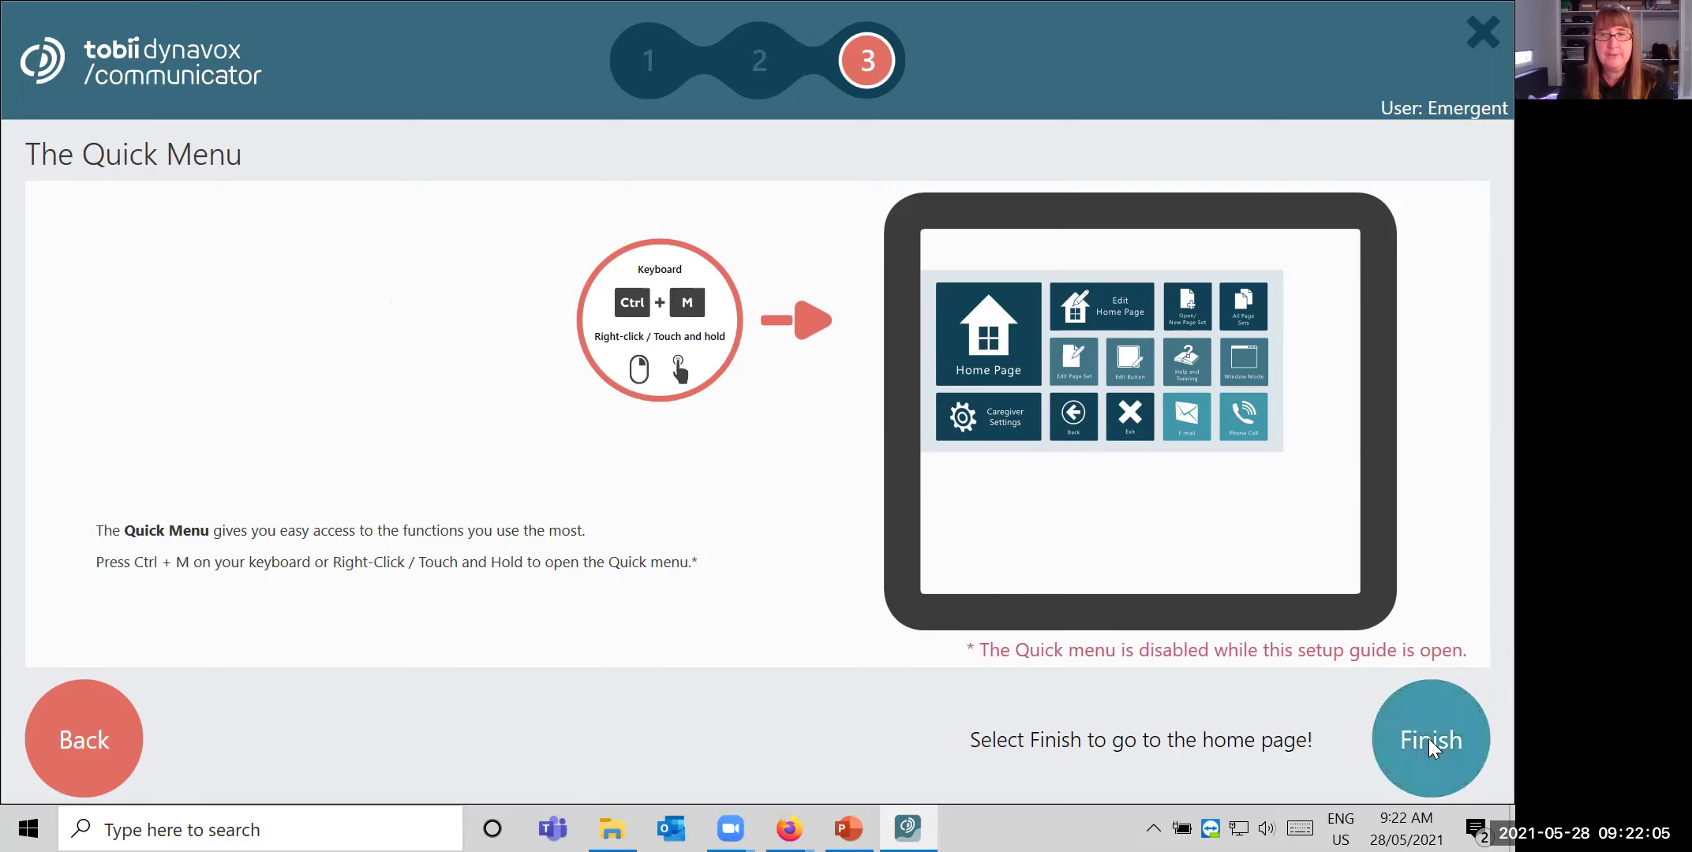
pyautogui.click(756, 632)
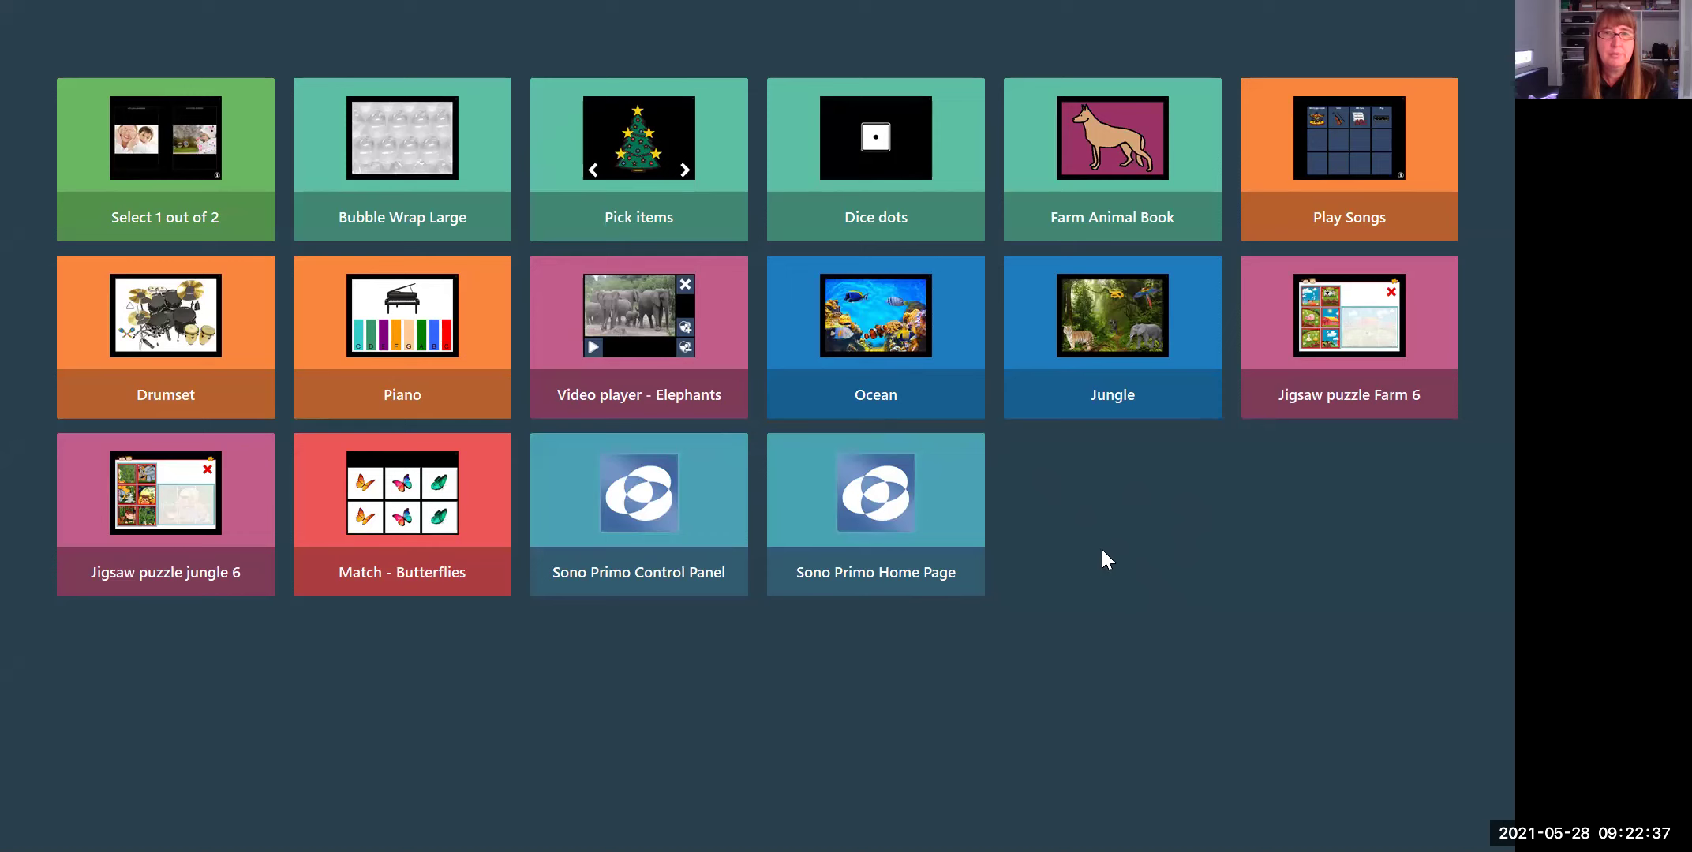
# - Start editing the home page and remove the Bubble Wrap Large page set through the Simple selection category of Emerging communication
pyautogui.click(1032, 542)
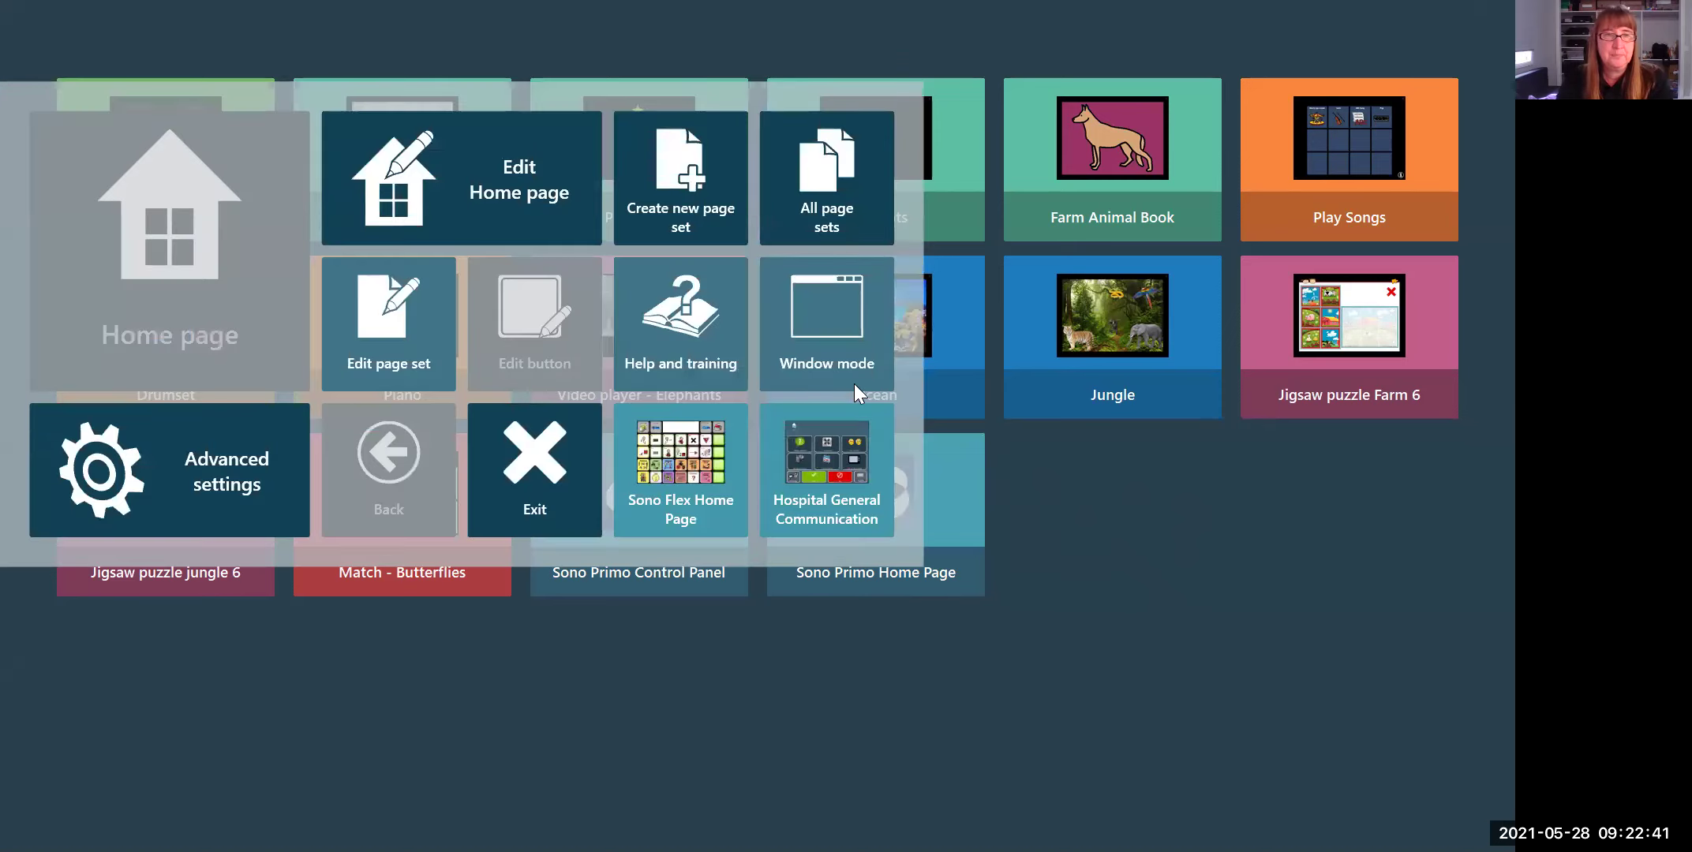
pyautogui.click(433, 162)
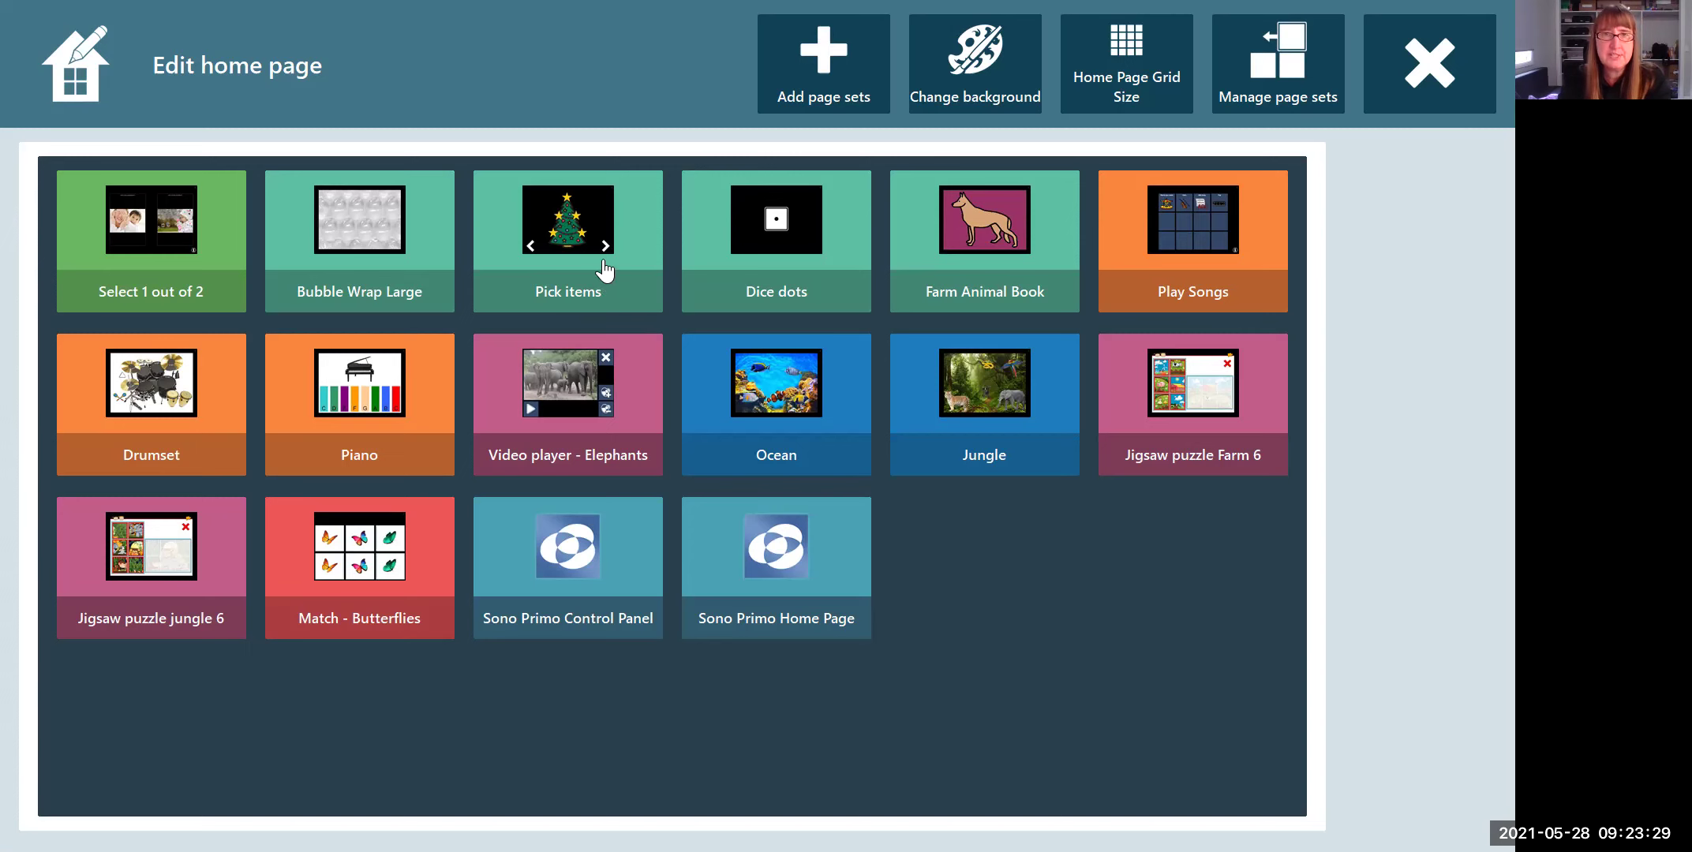
pyautogui.click(824, 59)
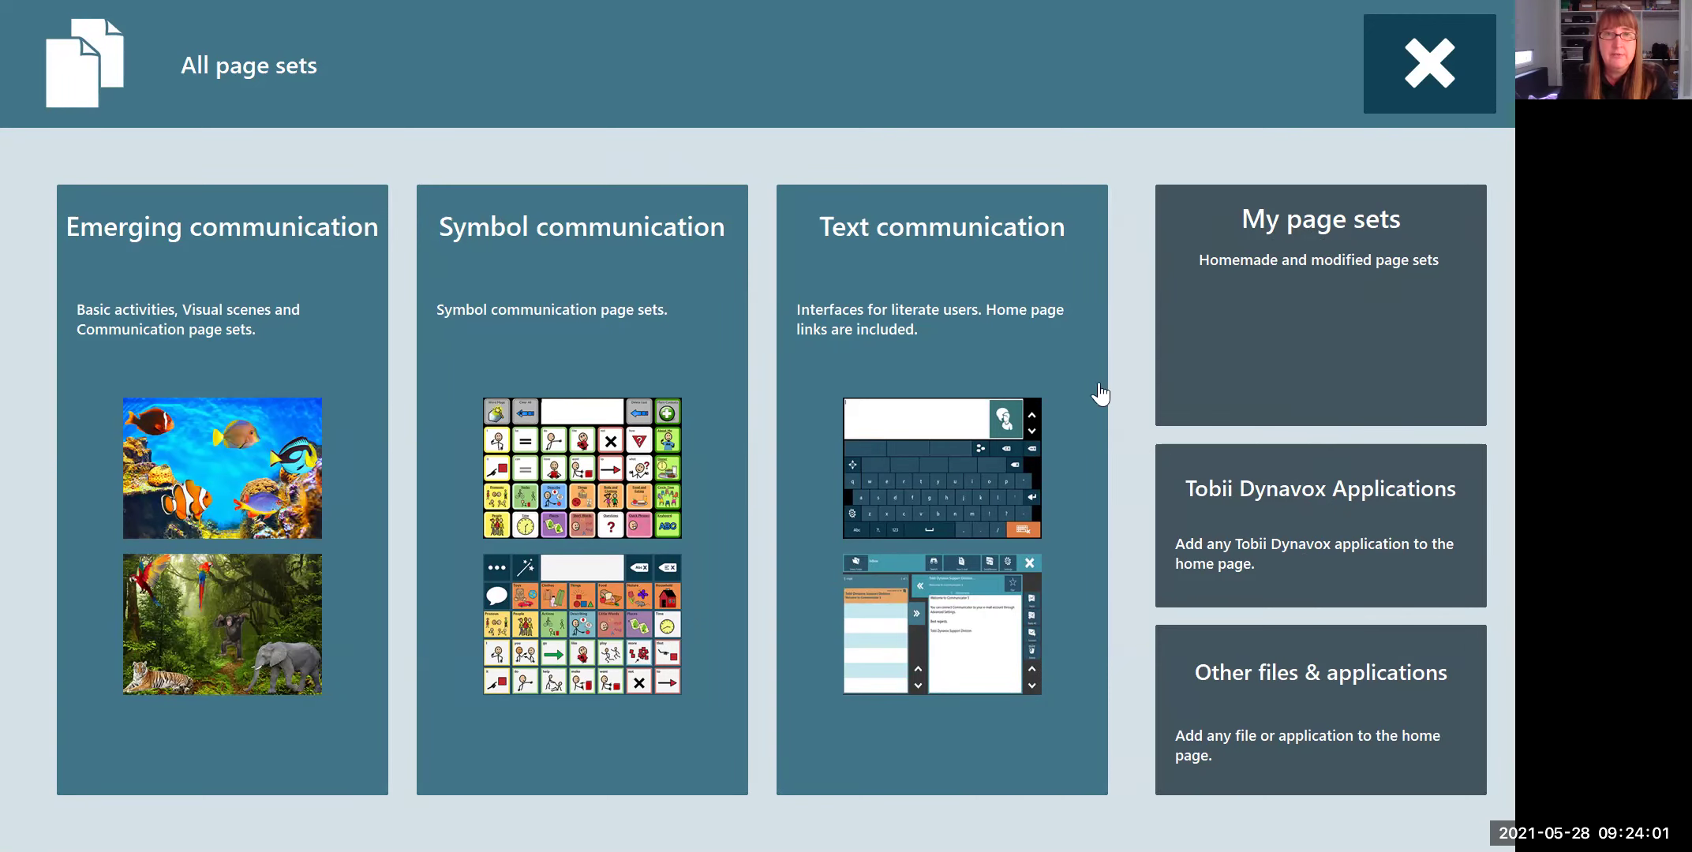
pyautogui.click(149, 274)
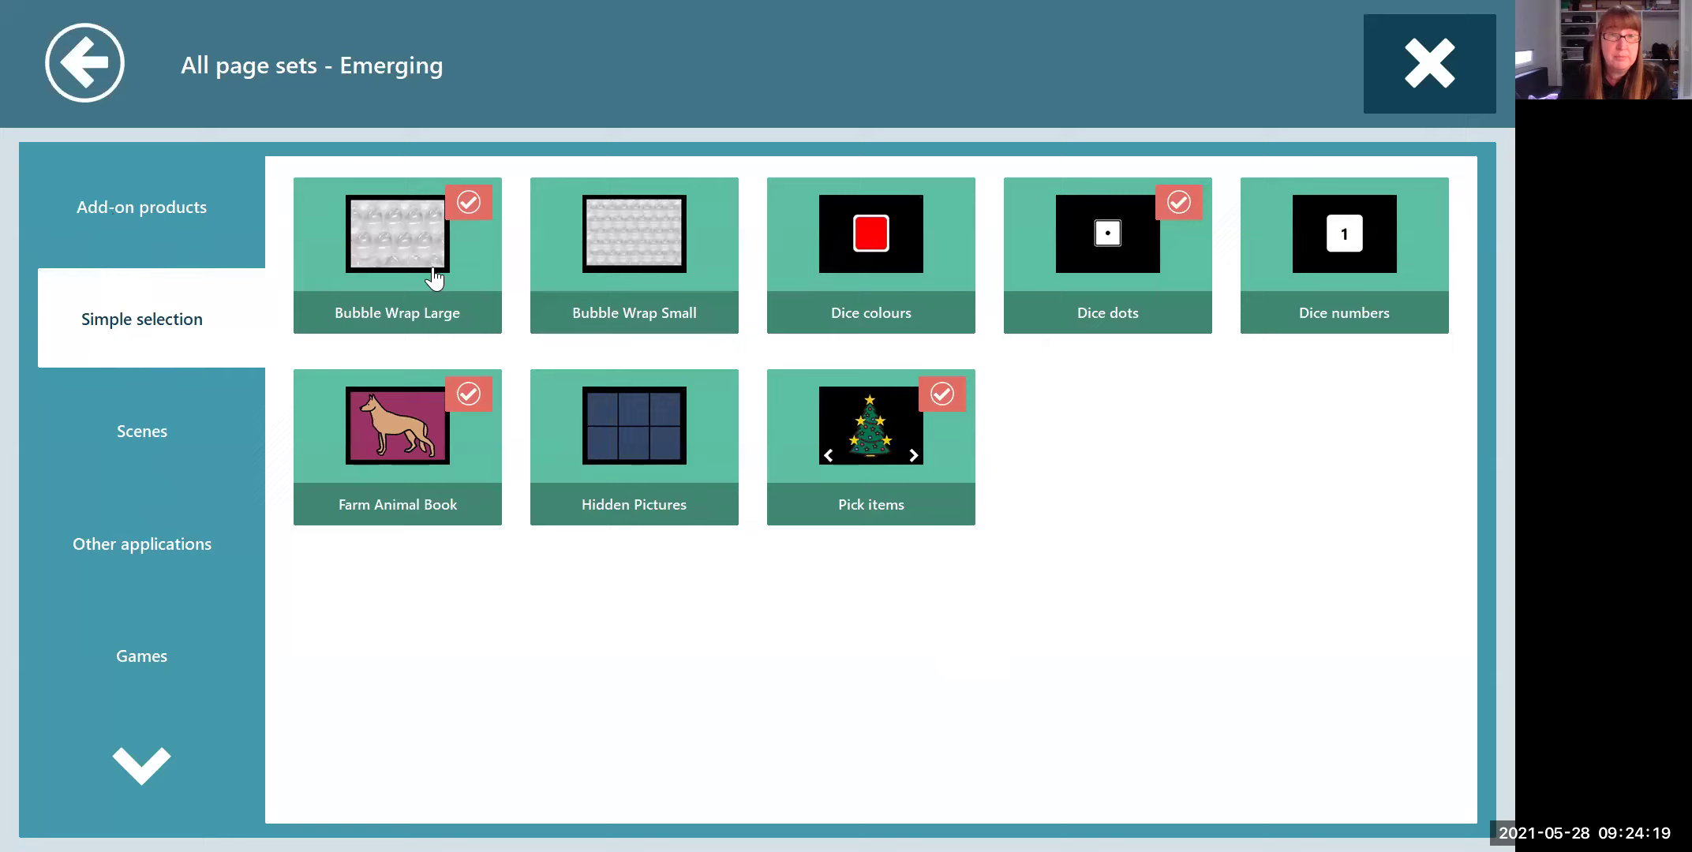
pyautogui.click(468, 207)
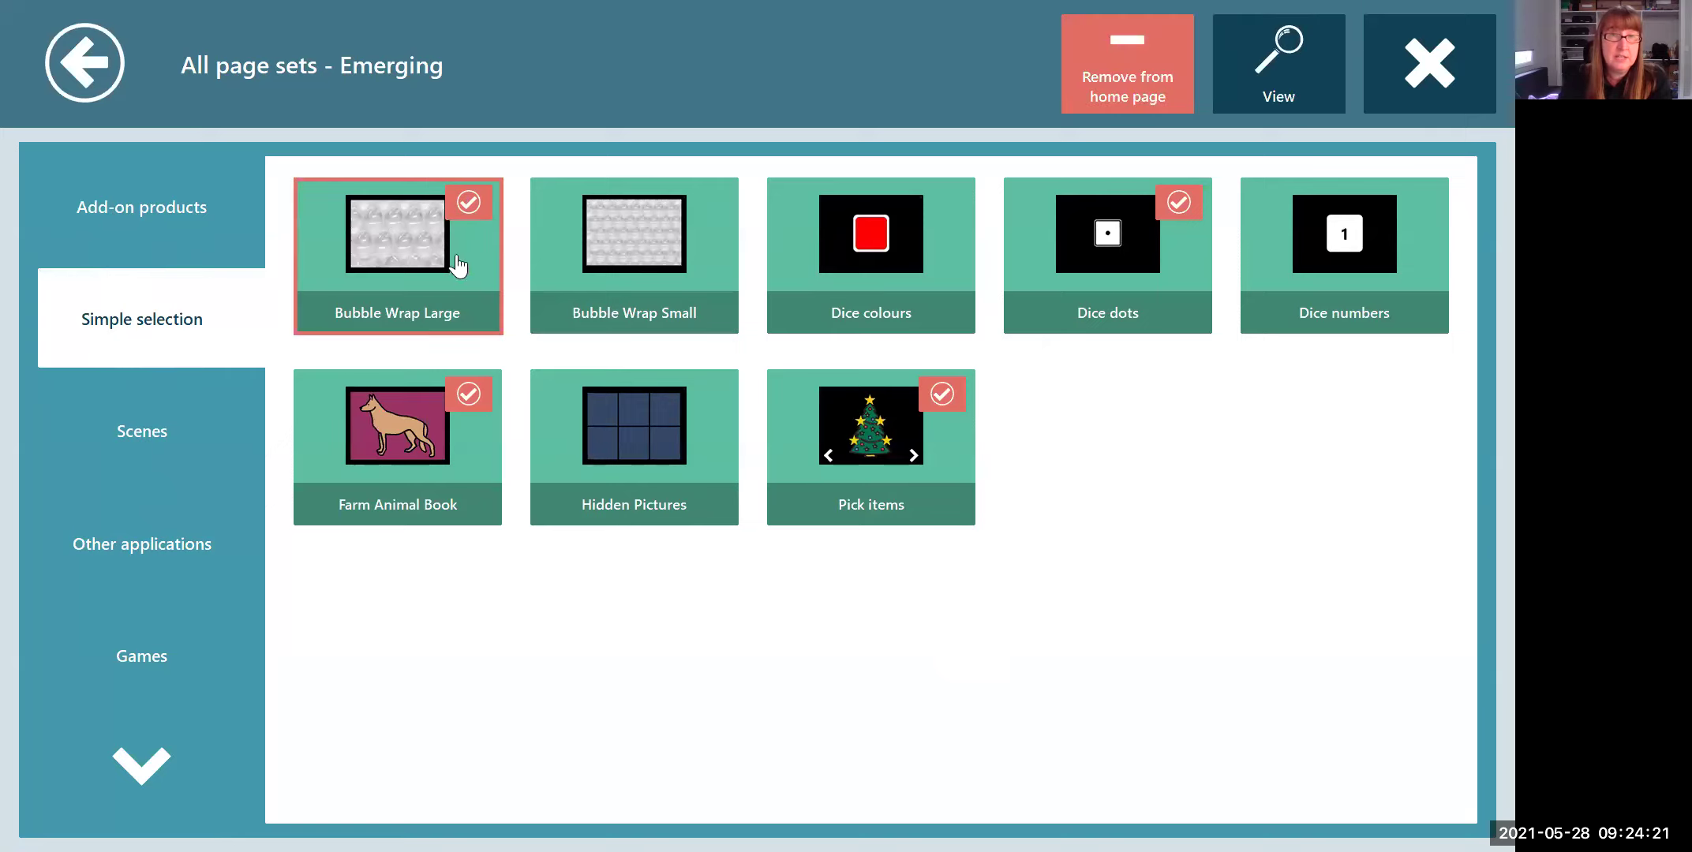
pyautogui.click(1123, 75)
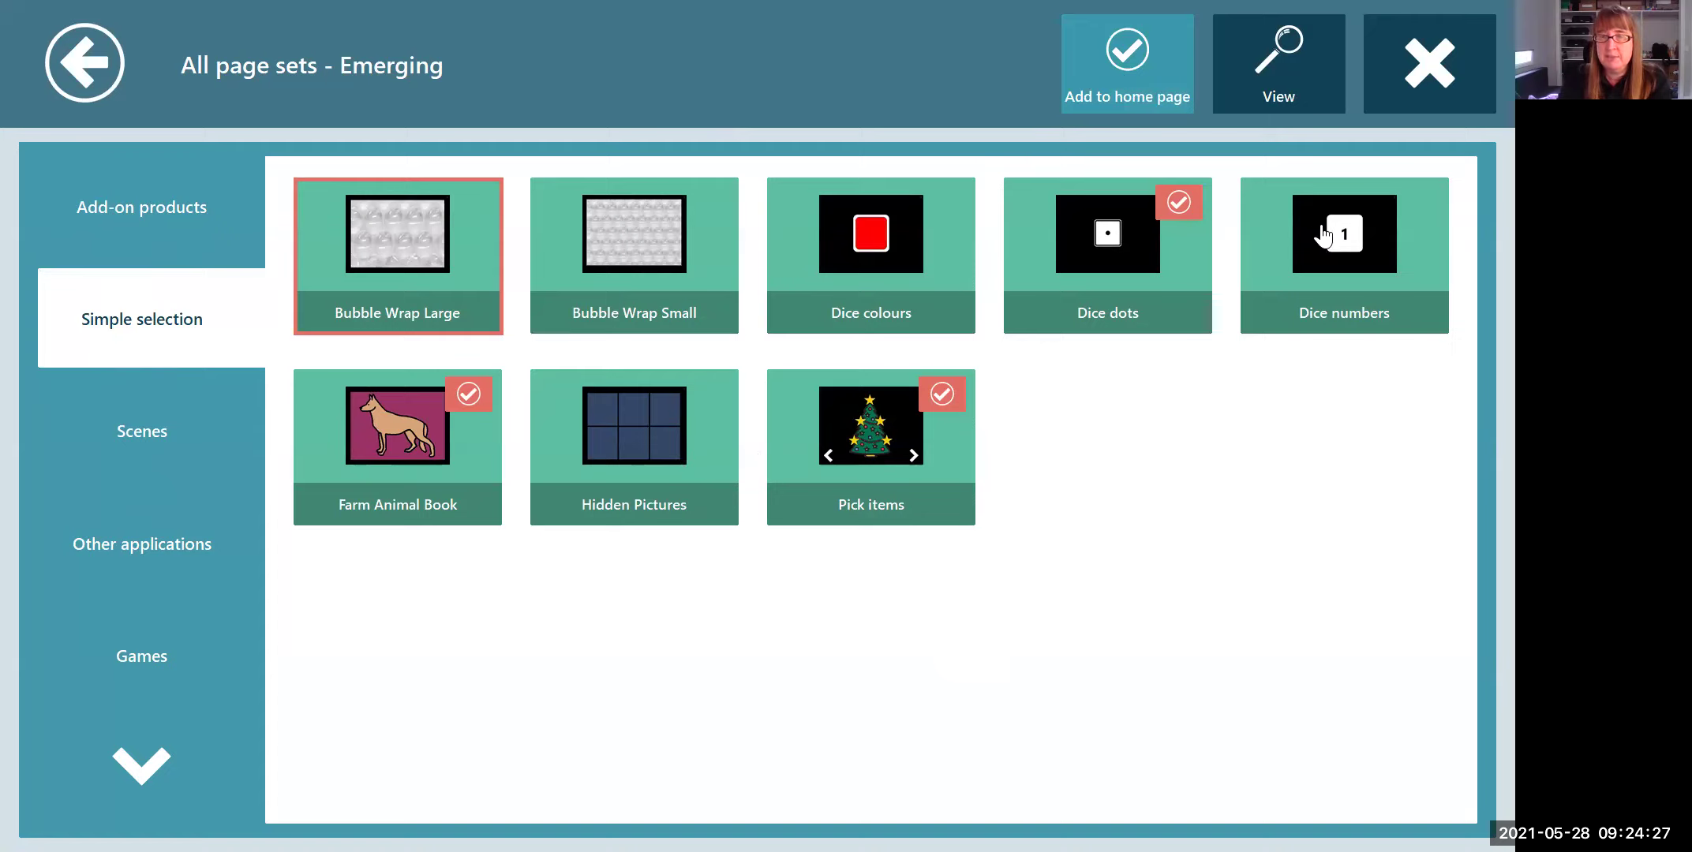
# - Add the Dice numbers page set to the home page, and look through the Games category before returning to home page editing
pyautogui.click(1323, 235)
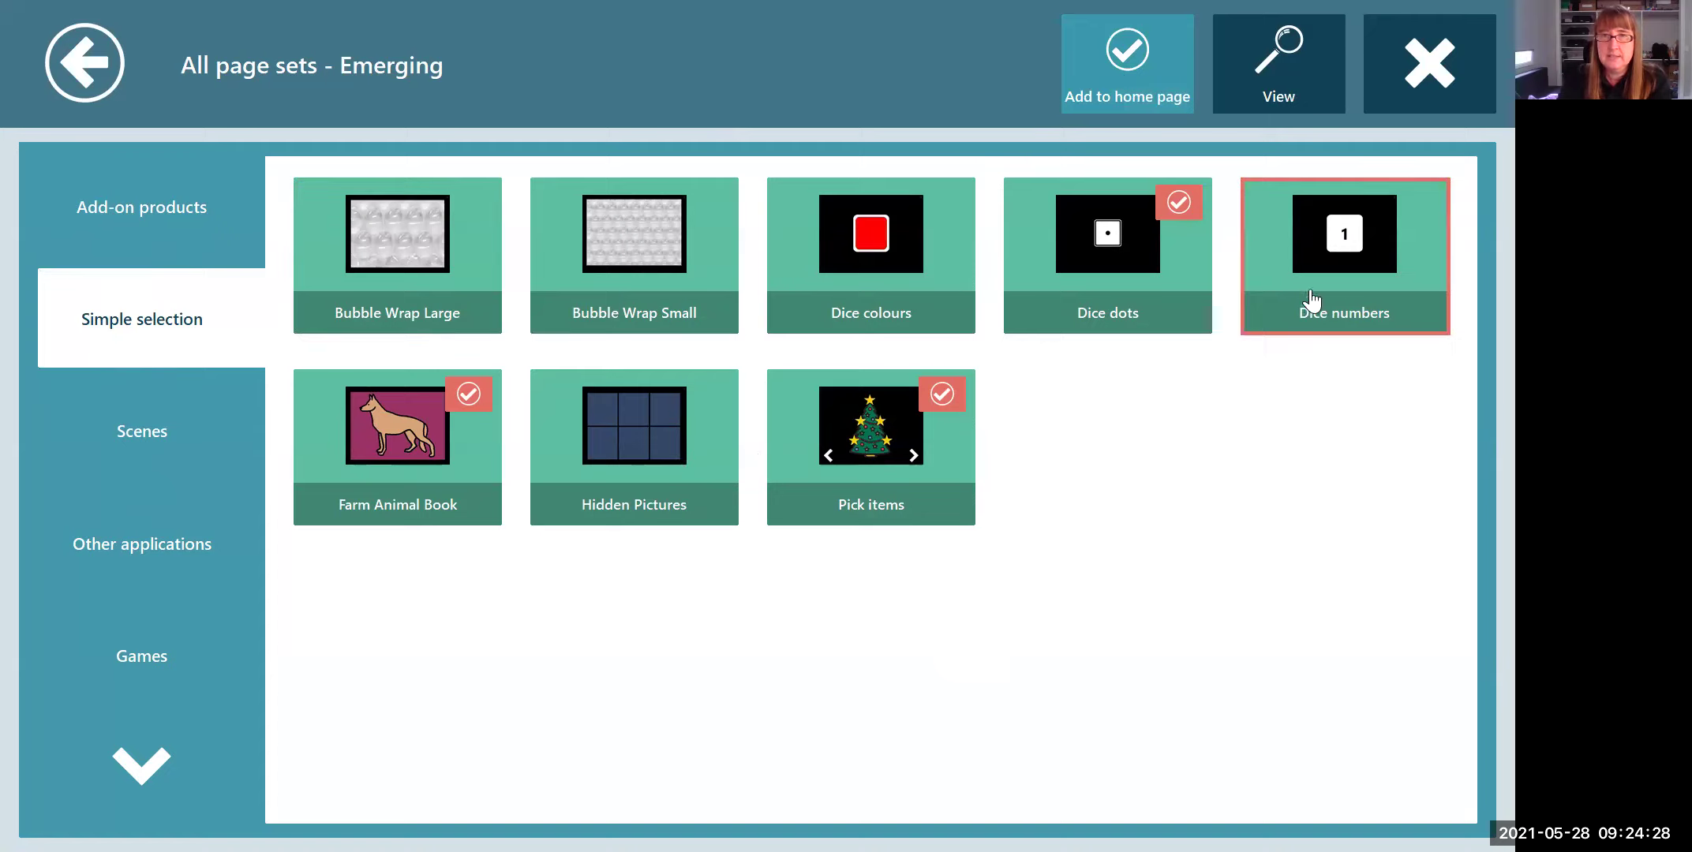
pyautogui.click(1120, 71)
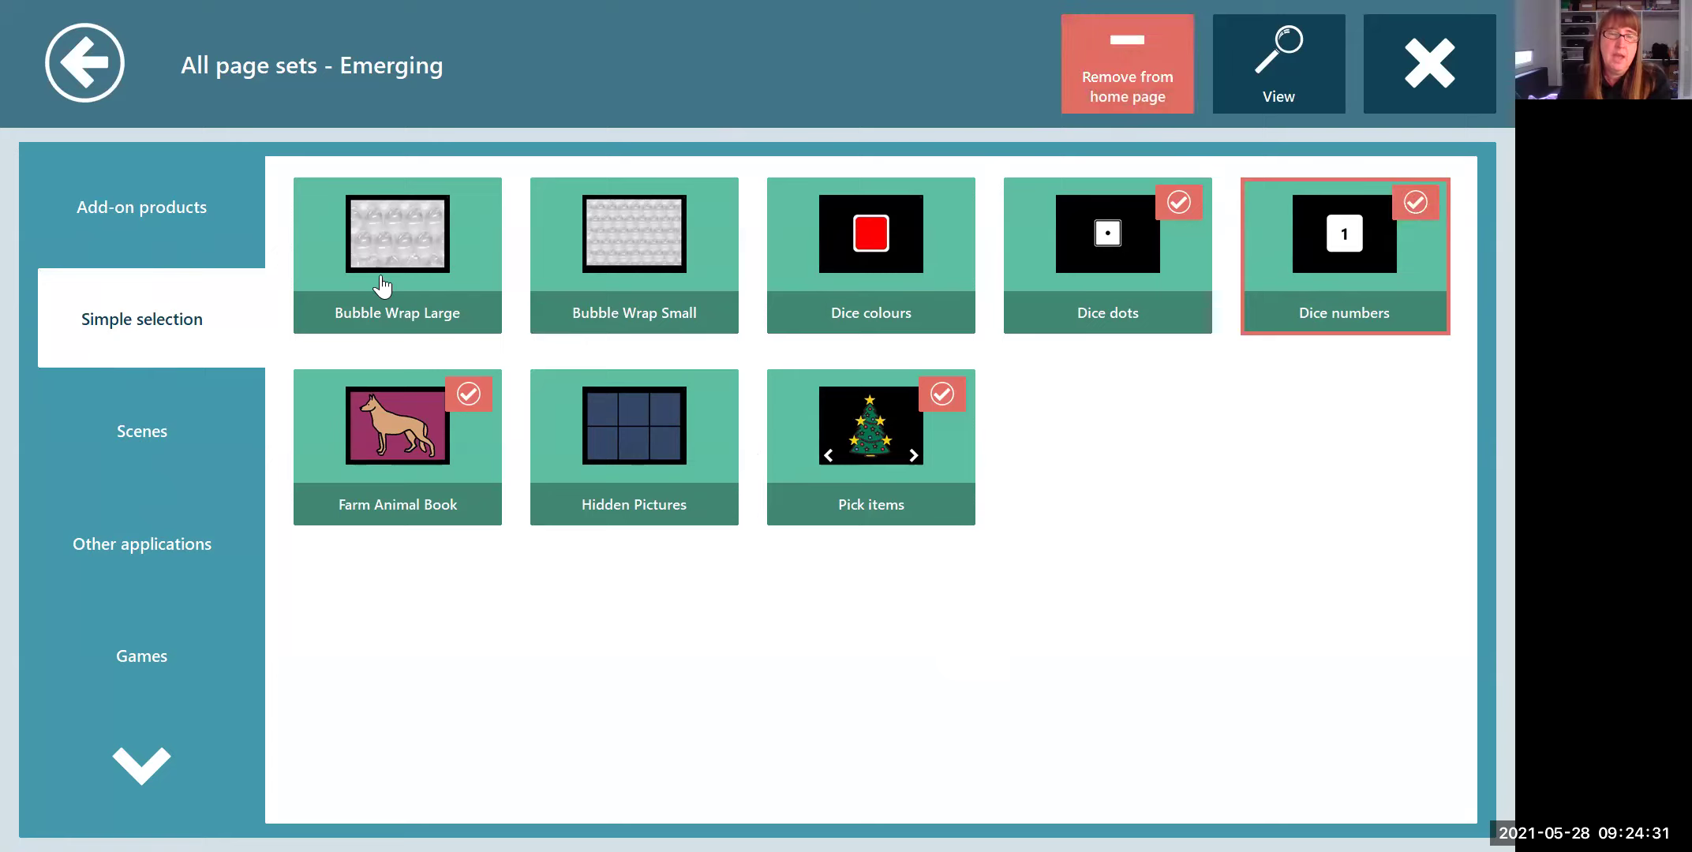
pyautogui.click(141, 669)
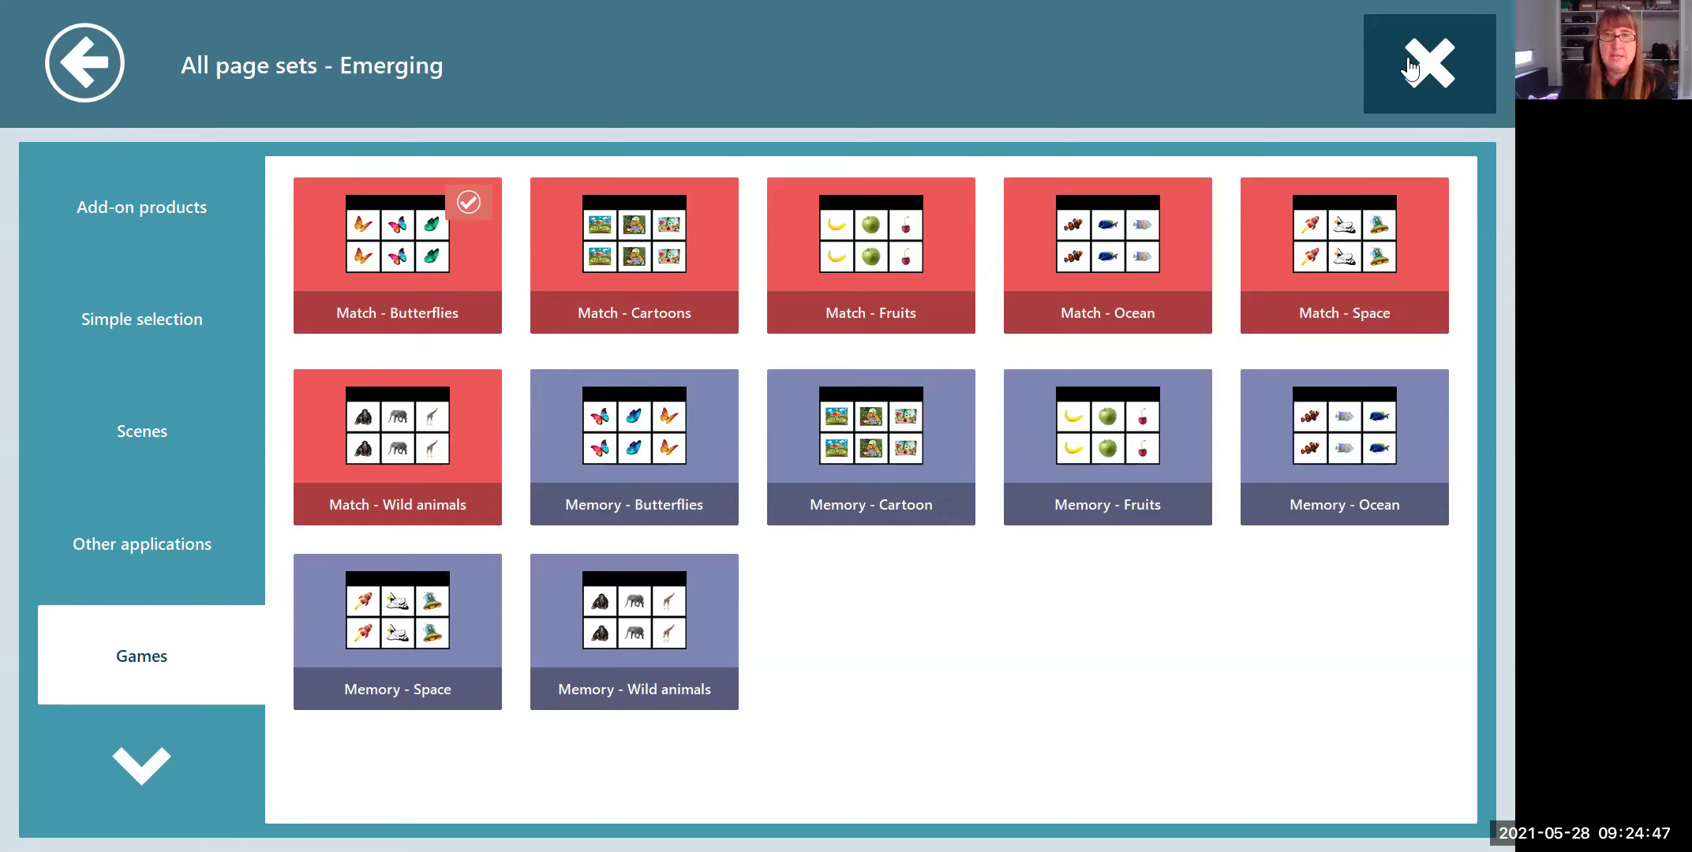
pyautogui.click(1430, 70)
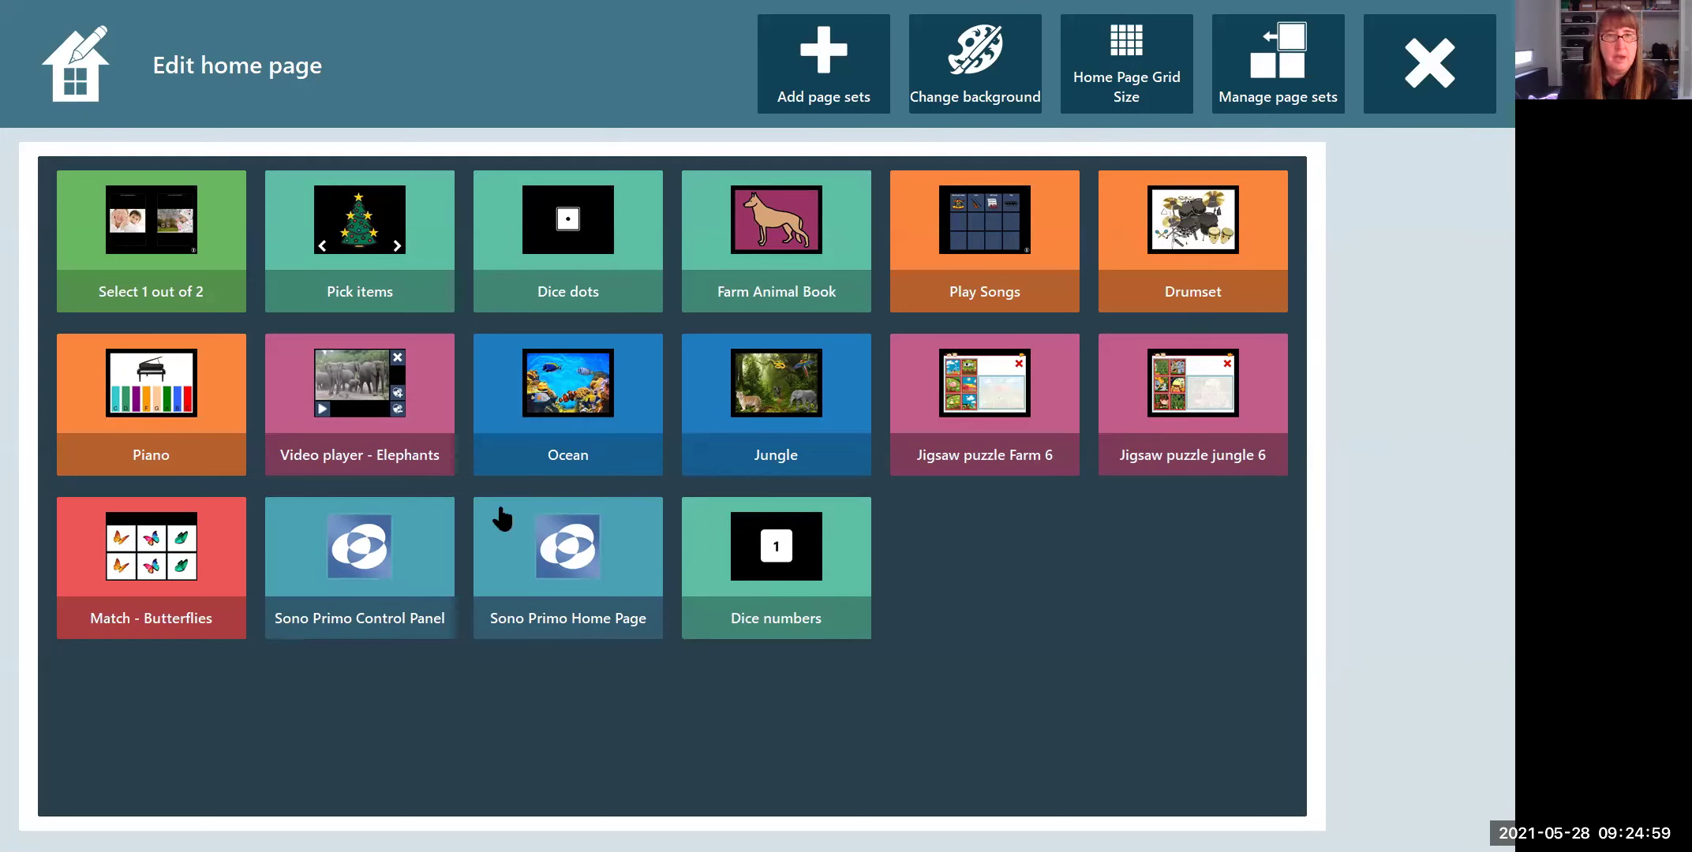
# - Remove the Sono Primo Control Panel page set from the home page
pyautogui.click(363, 562)
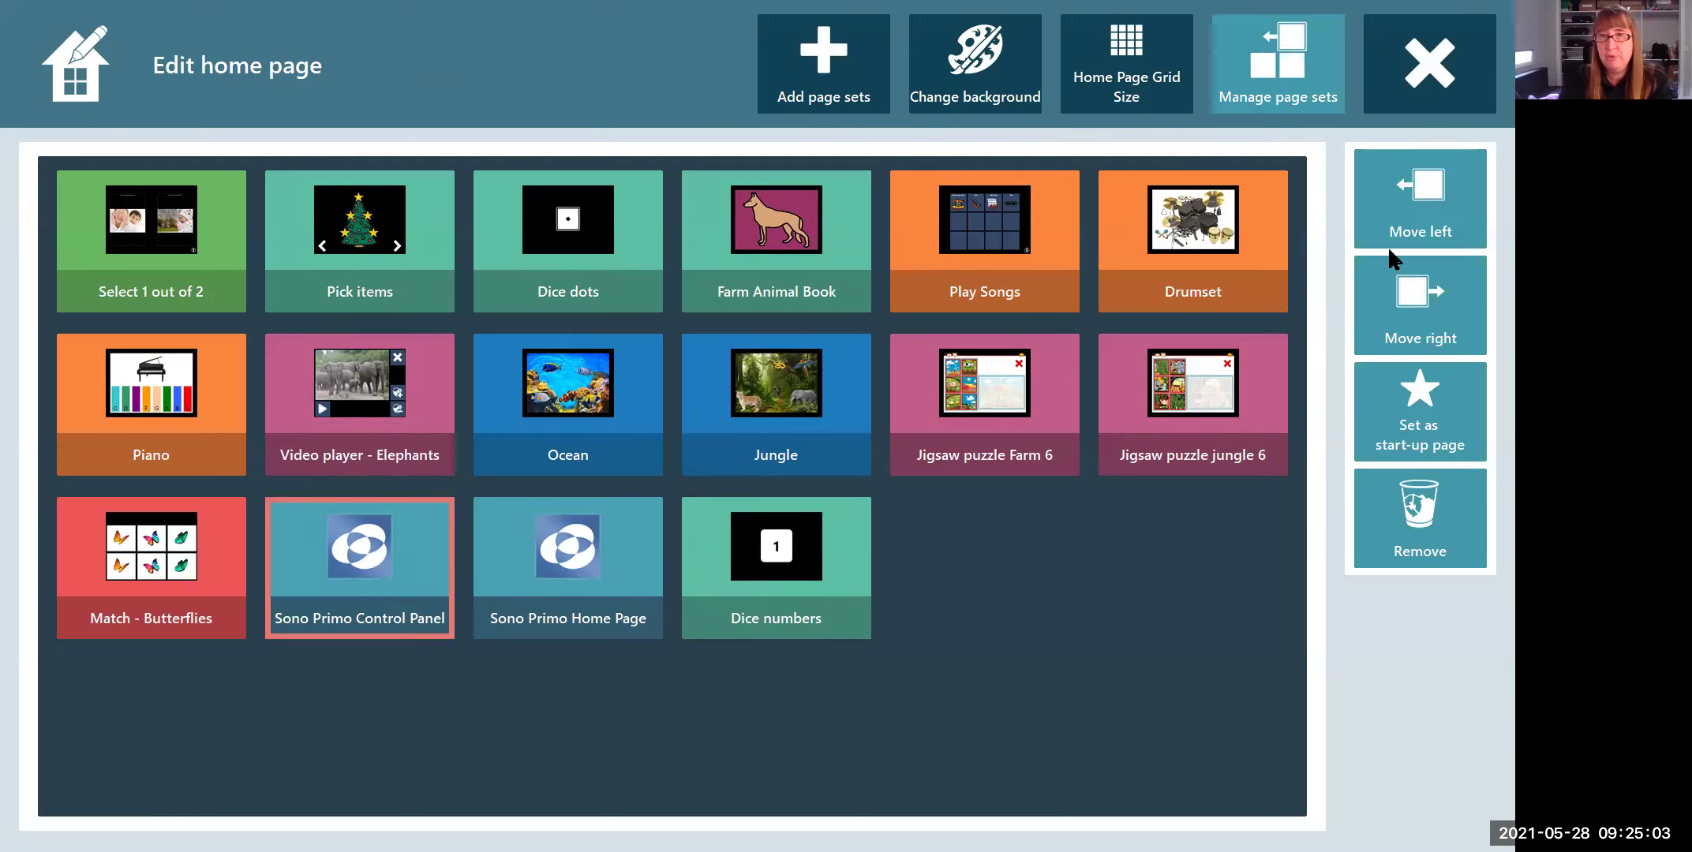
pyautogui.click(1419, 542)
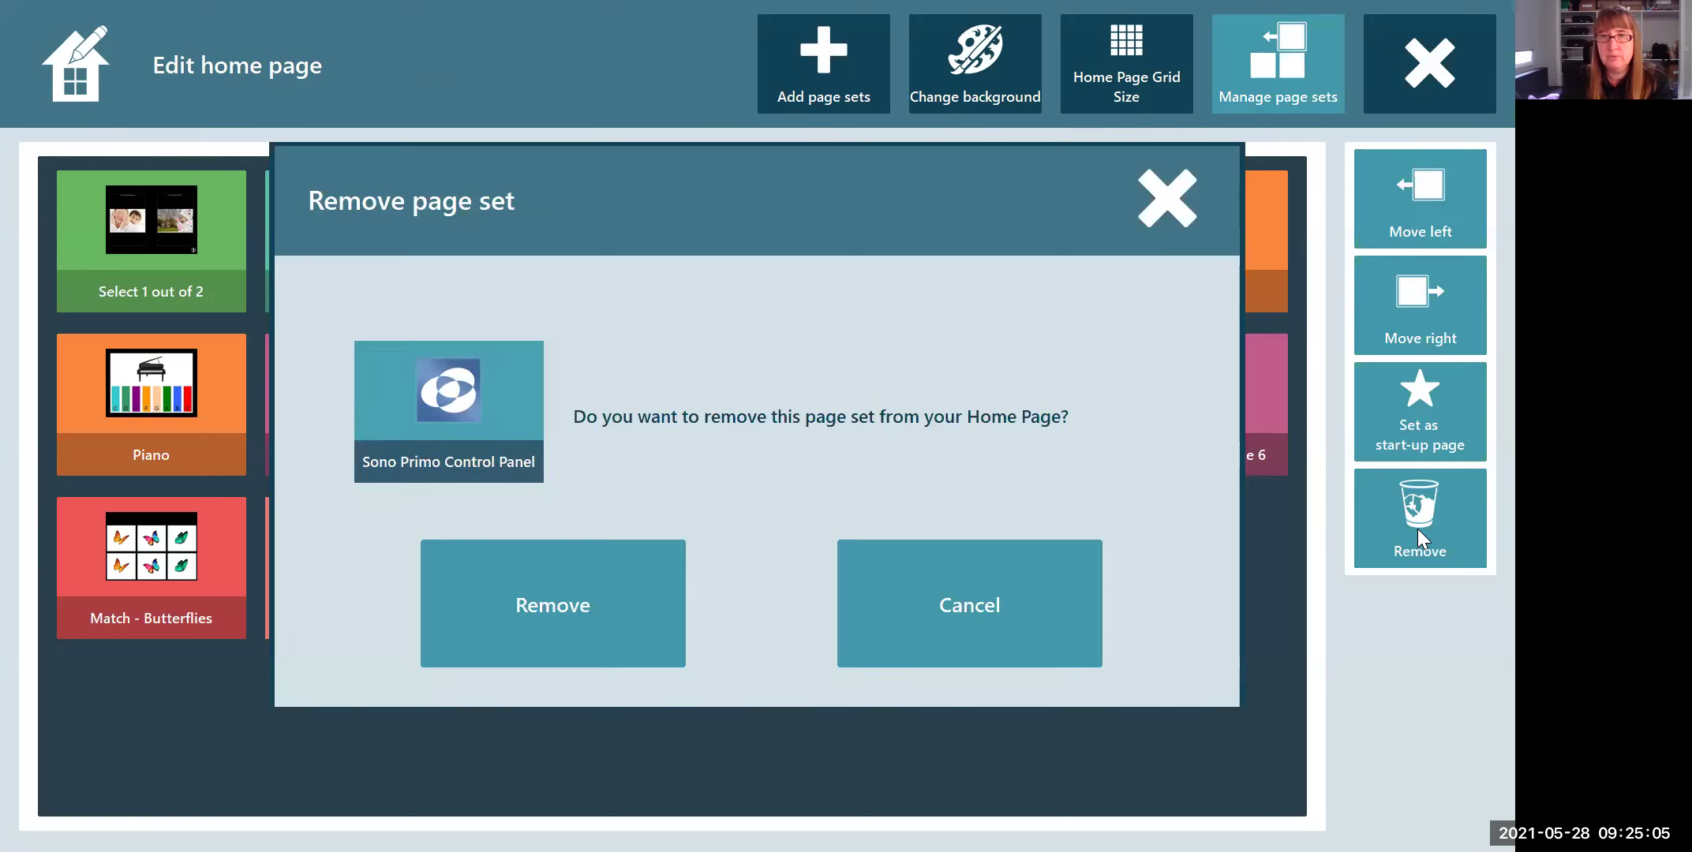
pyautogui.click(531, 627)
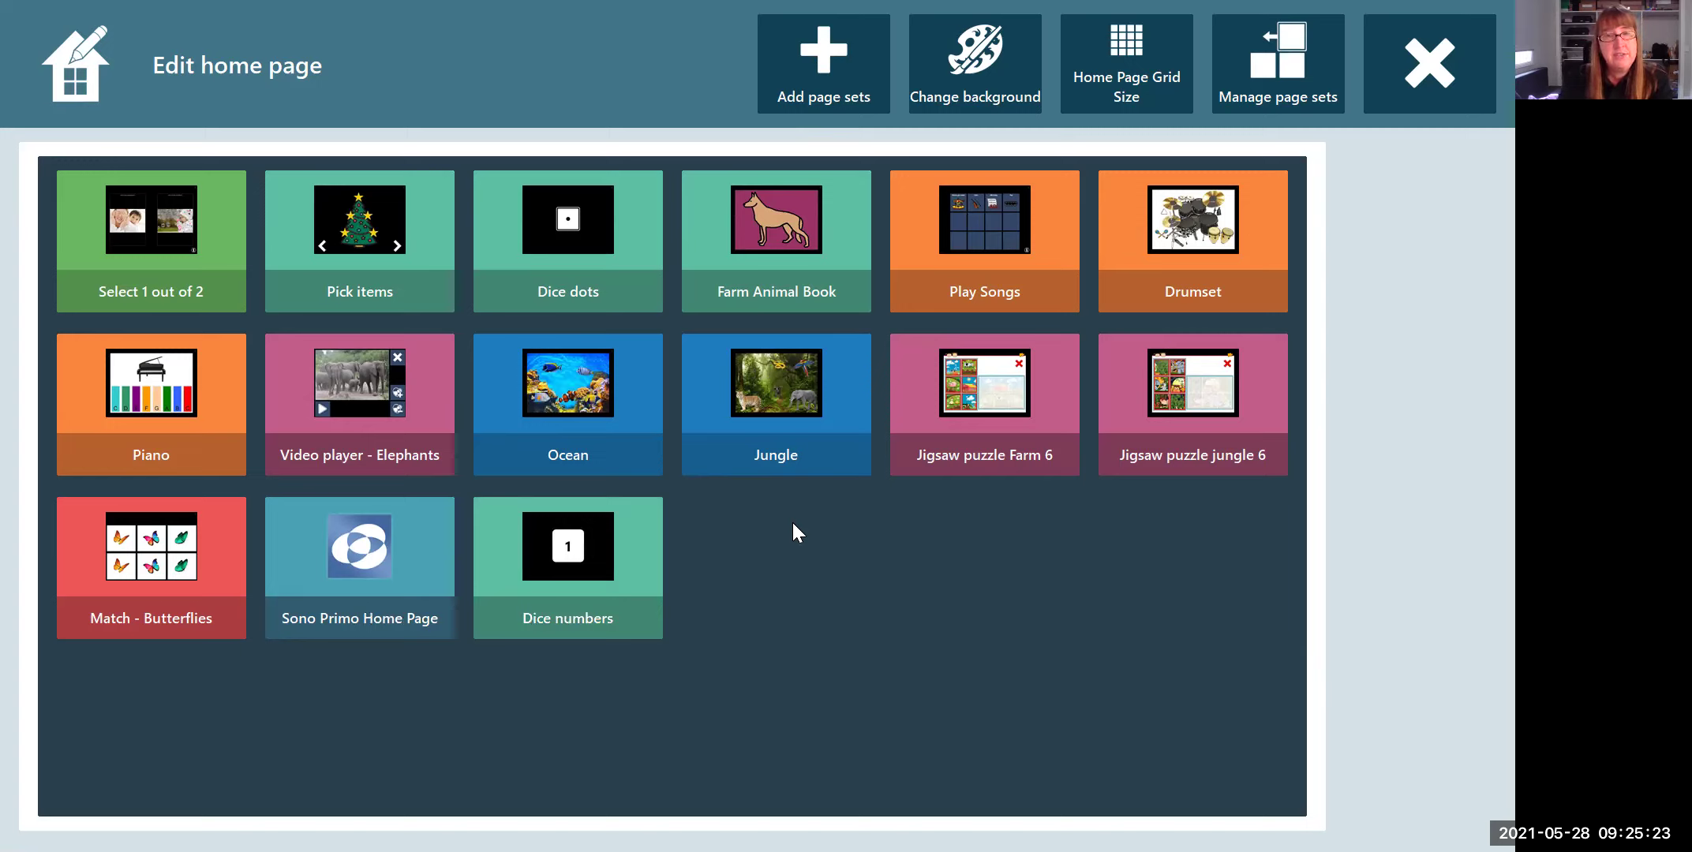
# - Change the home page background to light green and its grid size to 4x3, finishing the home page editing
pyautogui.click(976, 71)
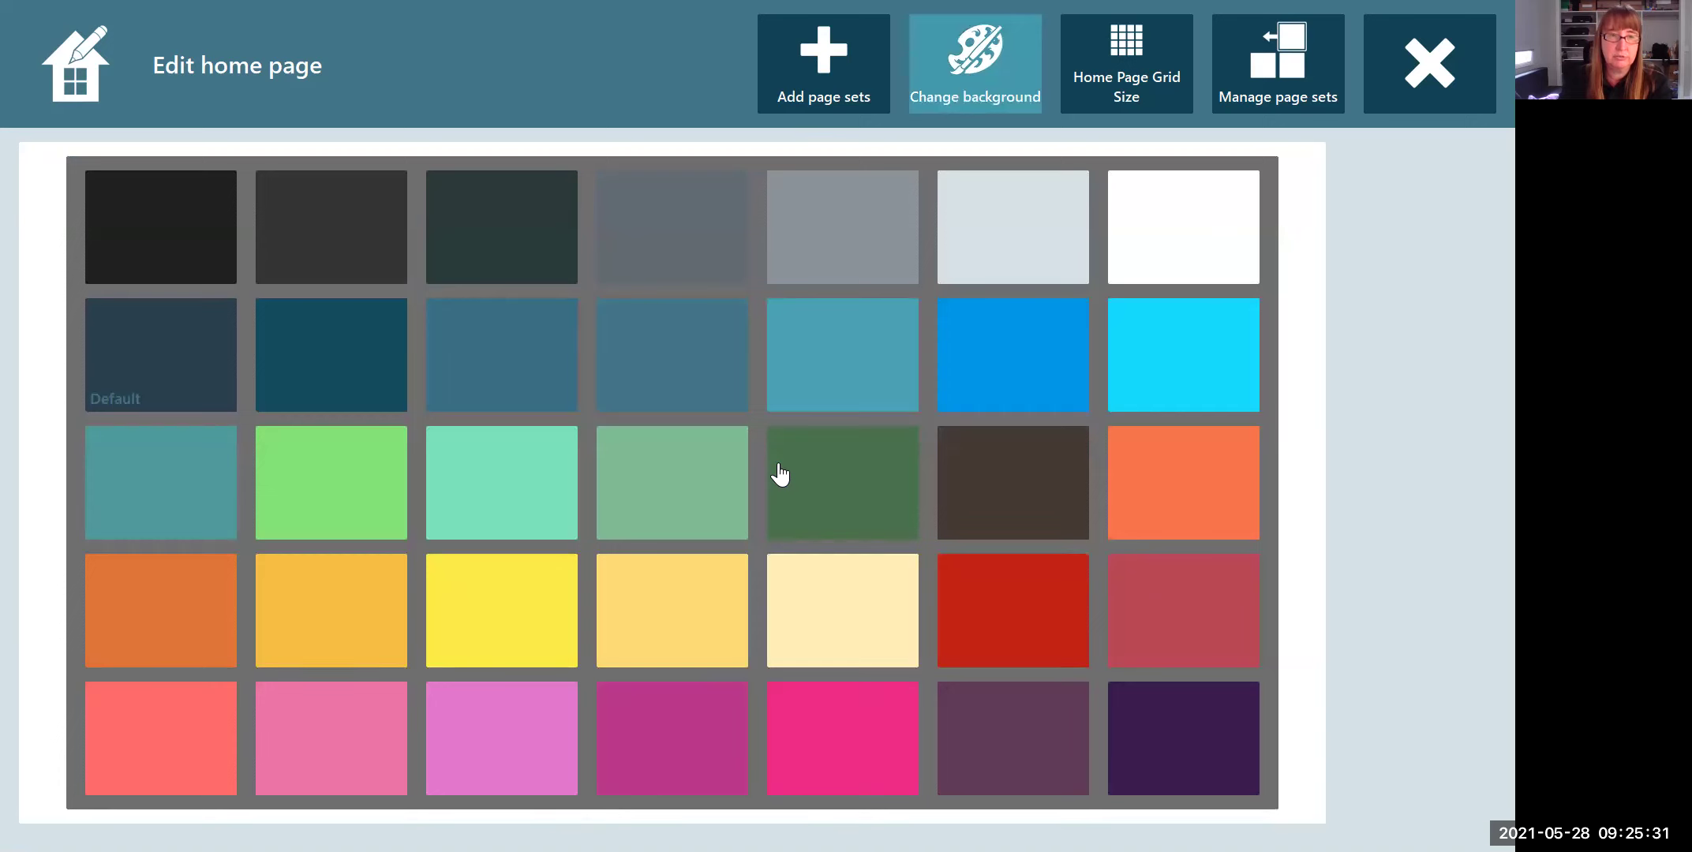
pyautogui.click(298, 489)
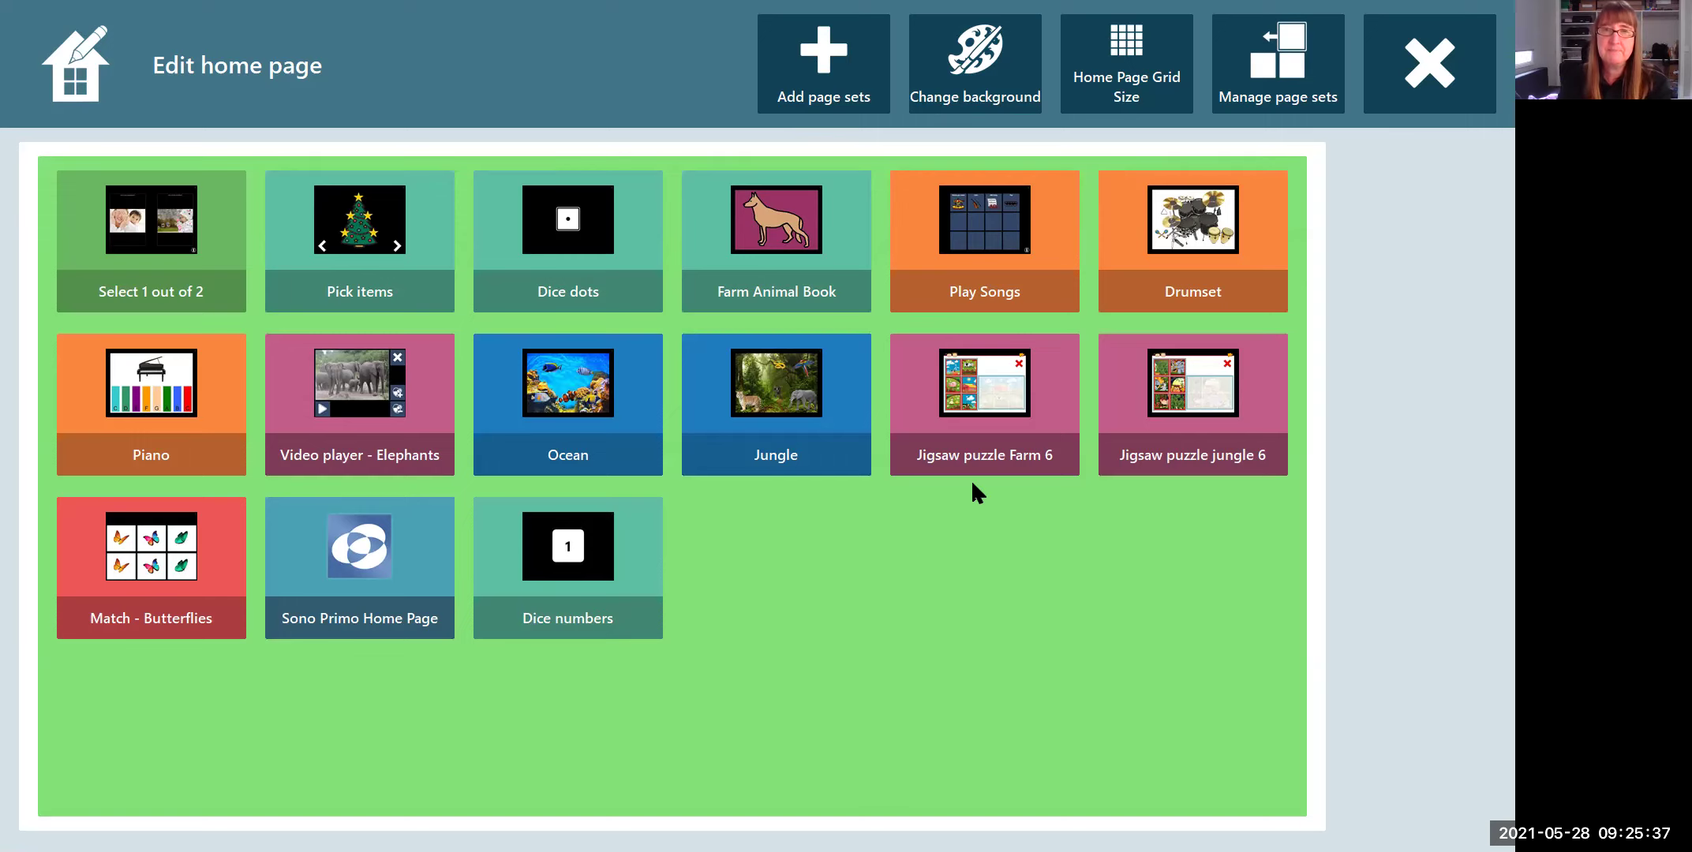
pyautogui.click(1138, 75)
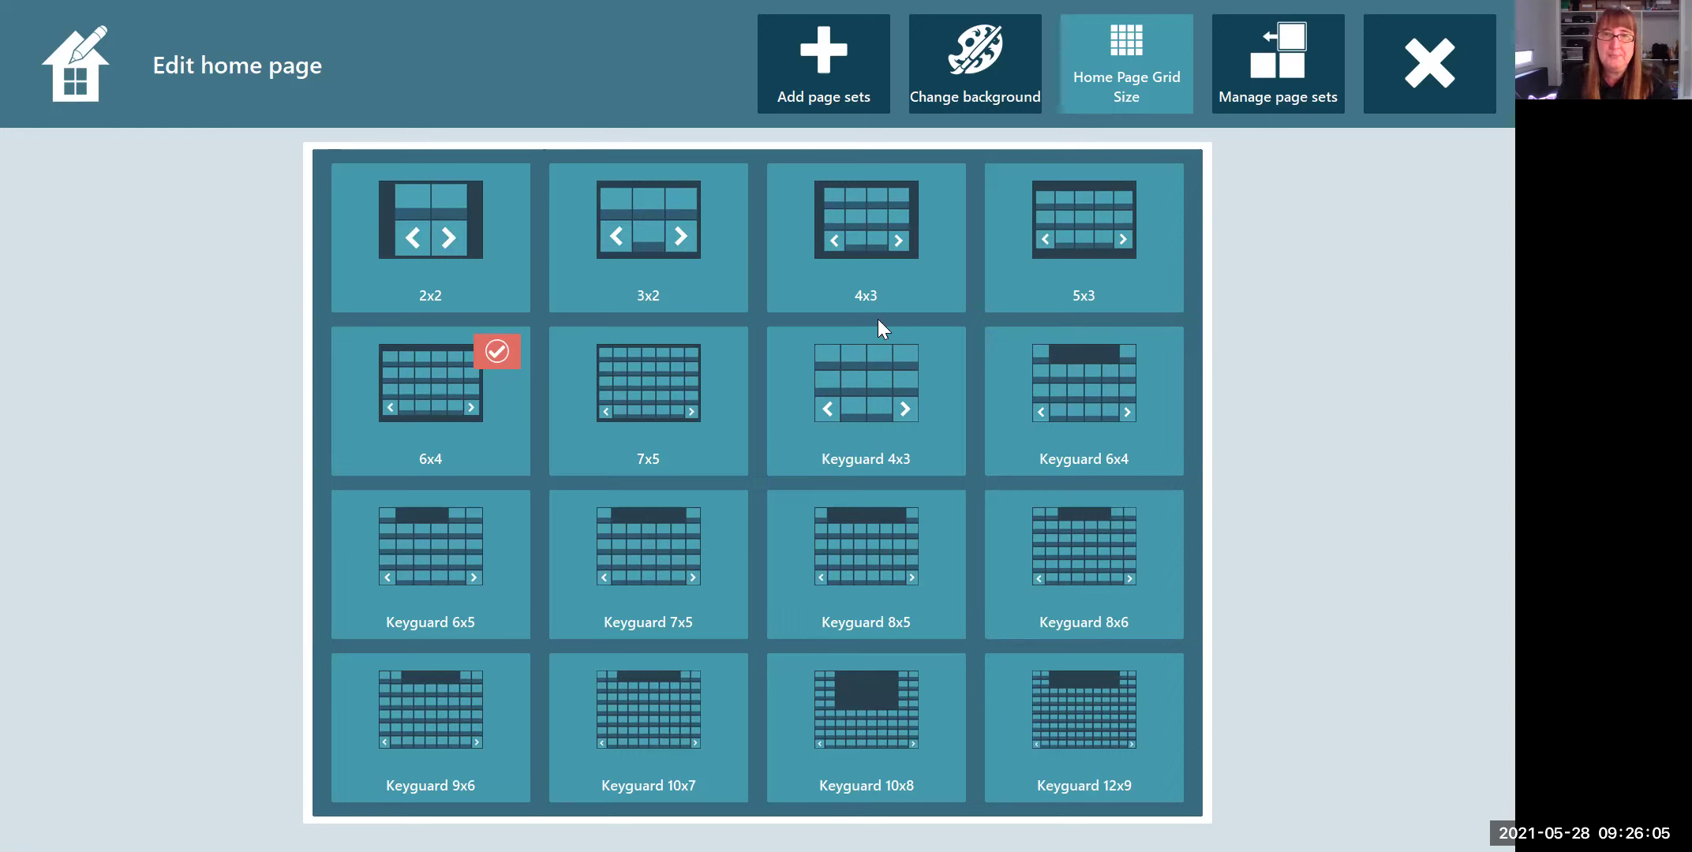
pyautogui.click(892, 257)
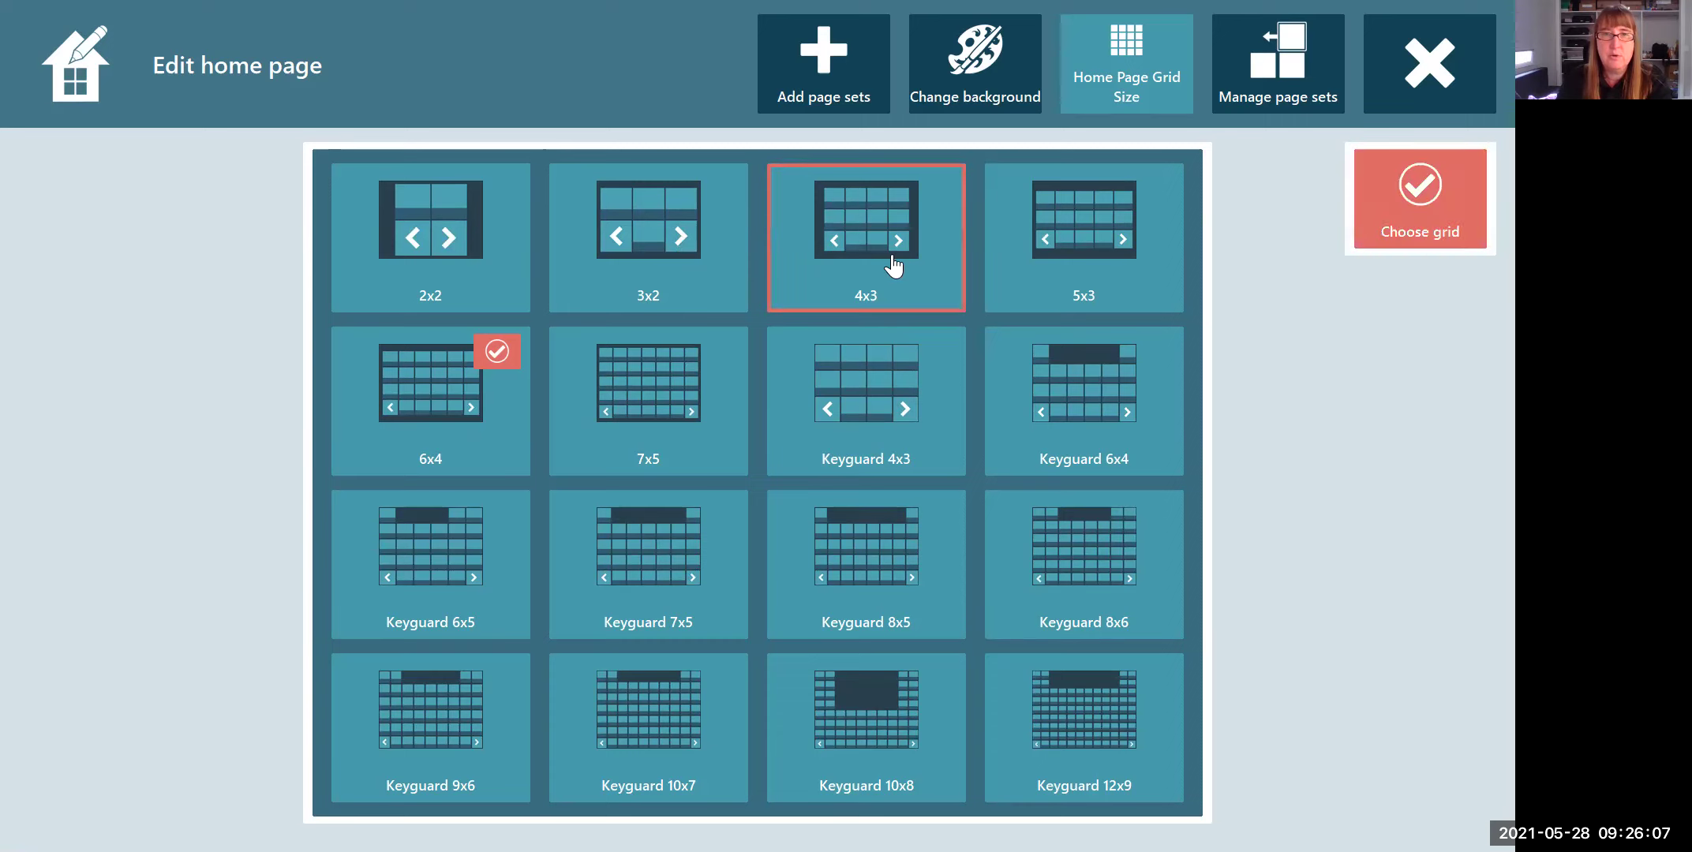
pyautogui.click(1355, 239)
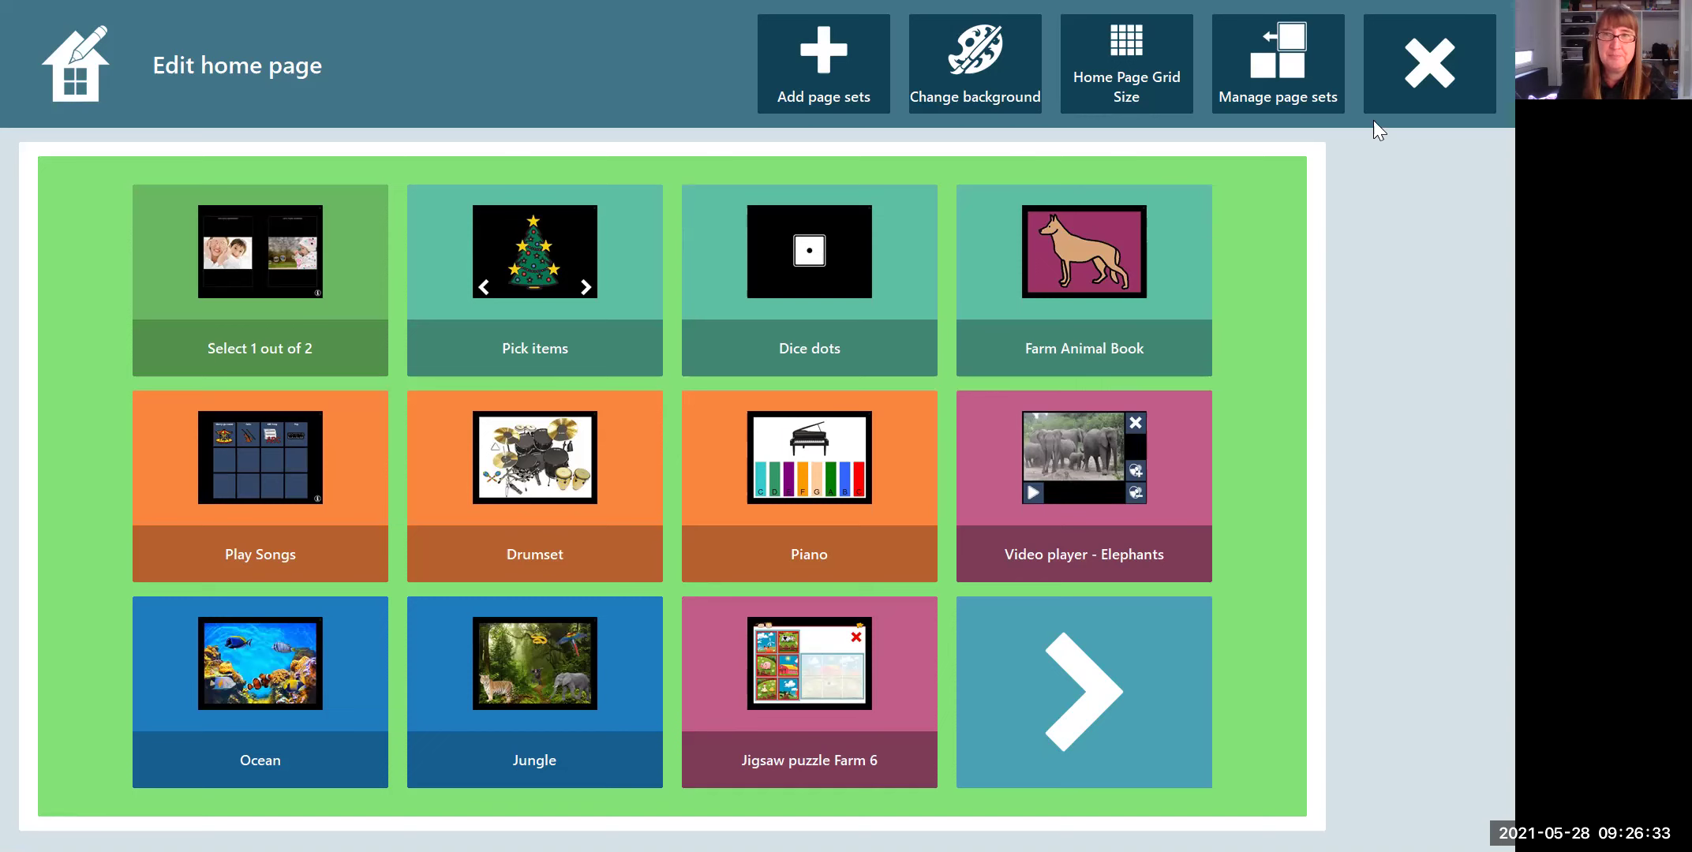
pyautogui.click(1428, 64)
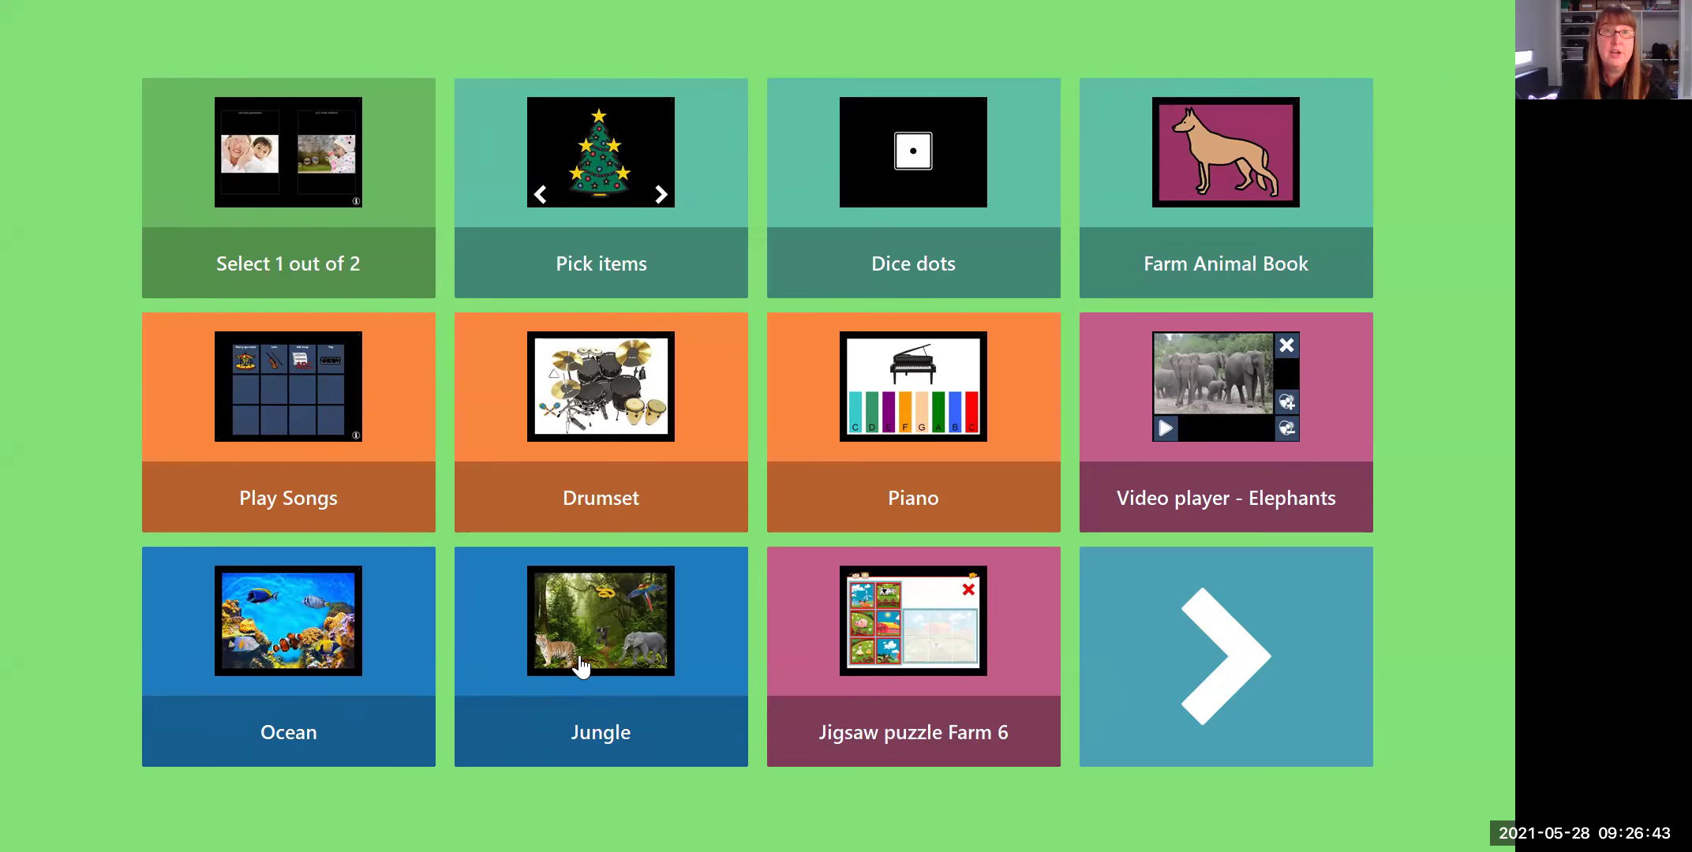
# - Try out the Ocean page set by enlarging the clownfish and the blue fish with the yellow fin, and return to the home page
pyautogui.click(327, 635)
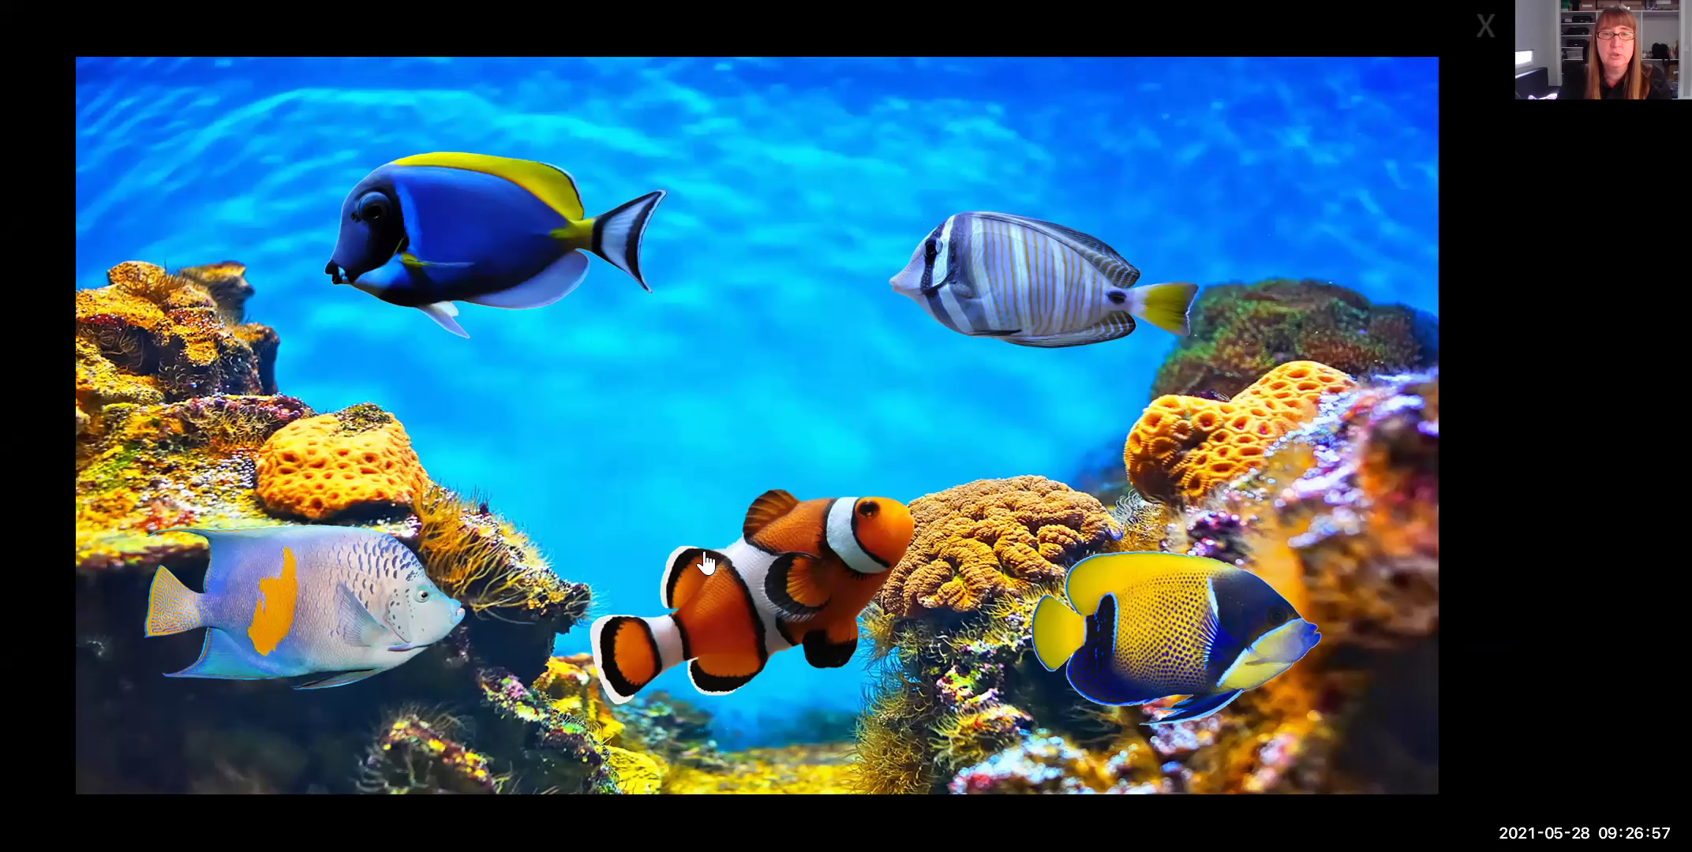
pyautogui.click(795, 554)
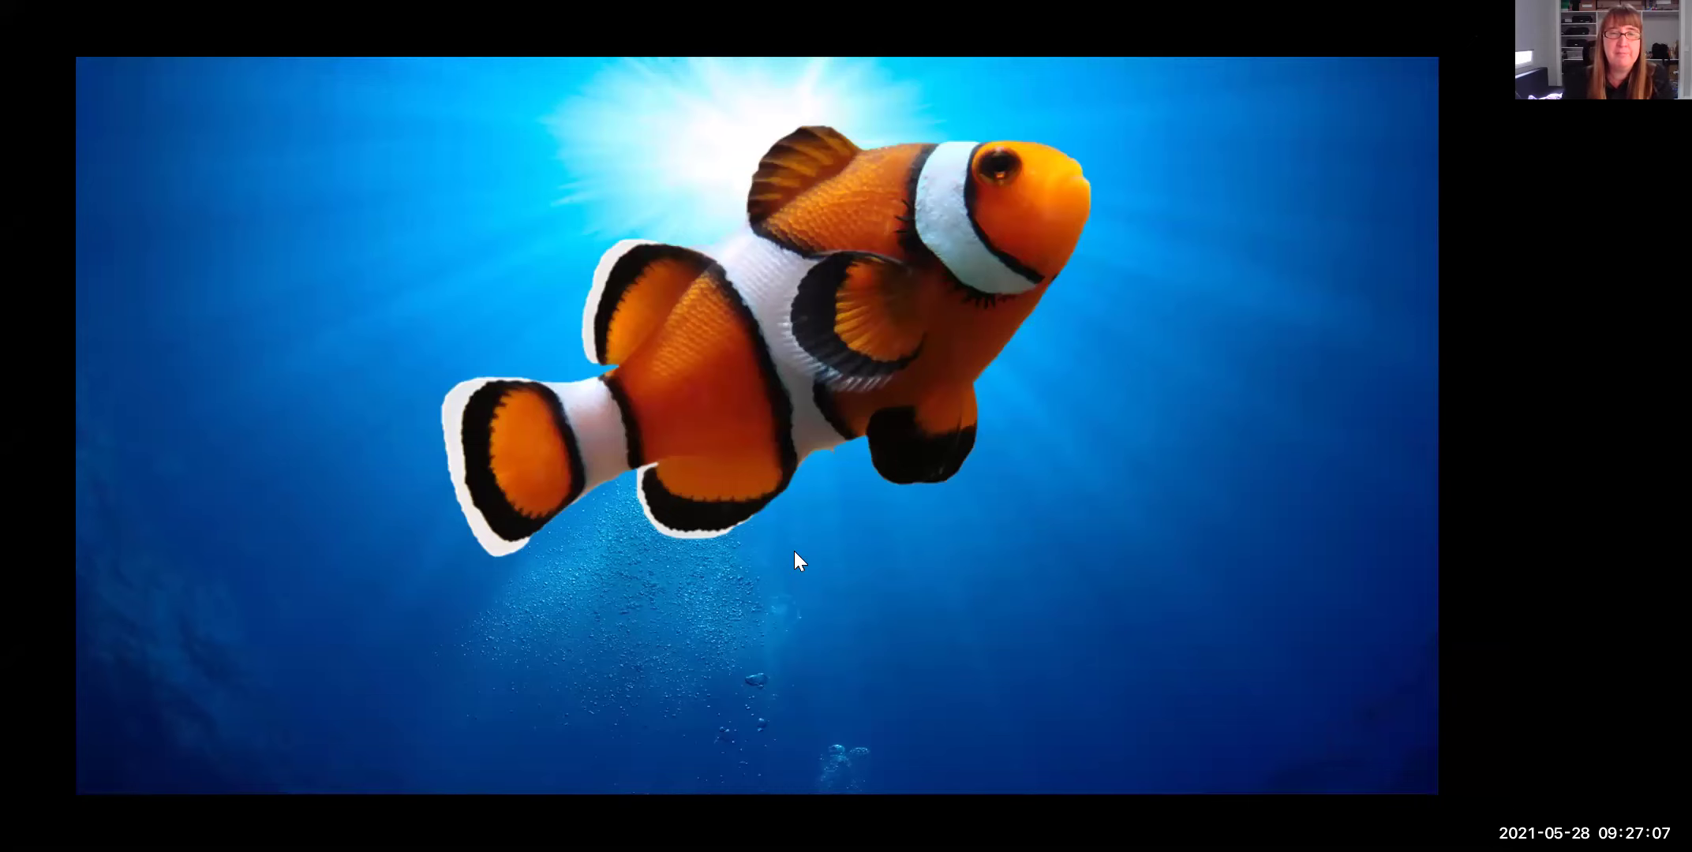
pyautogui.click(795, 552)
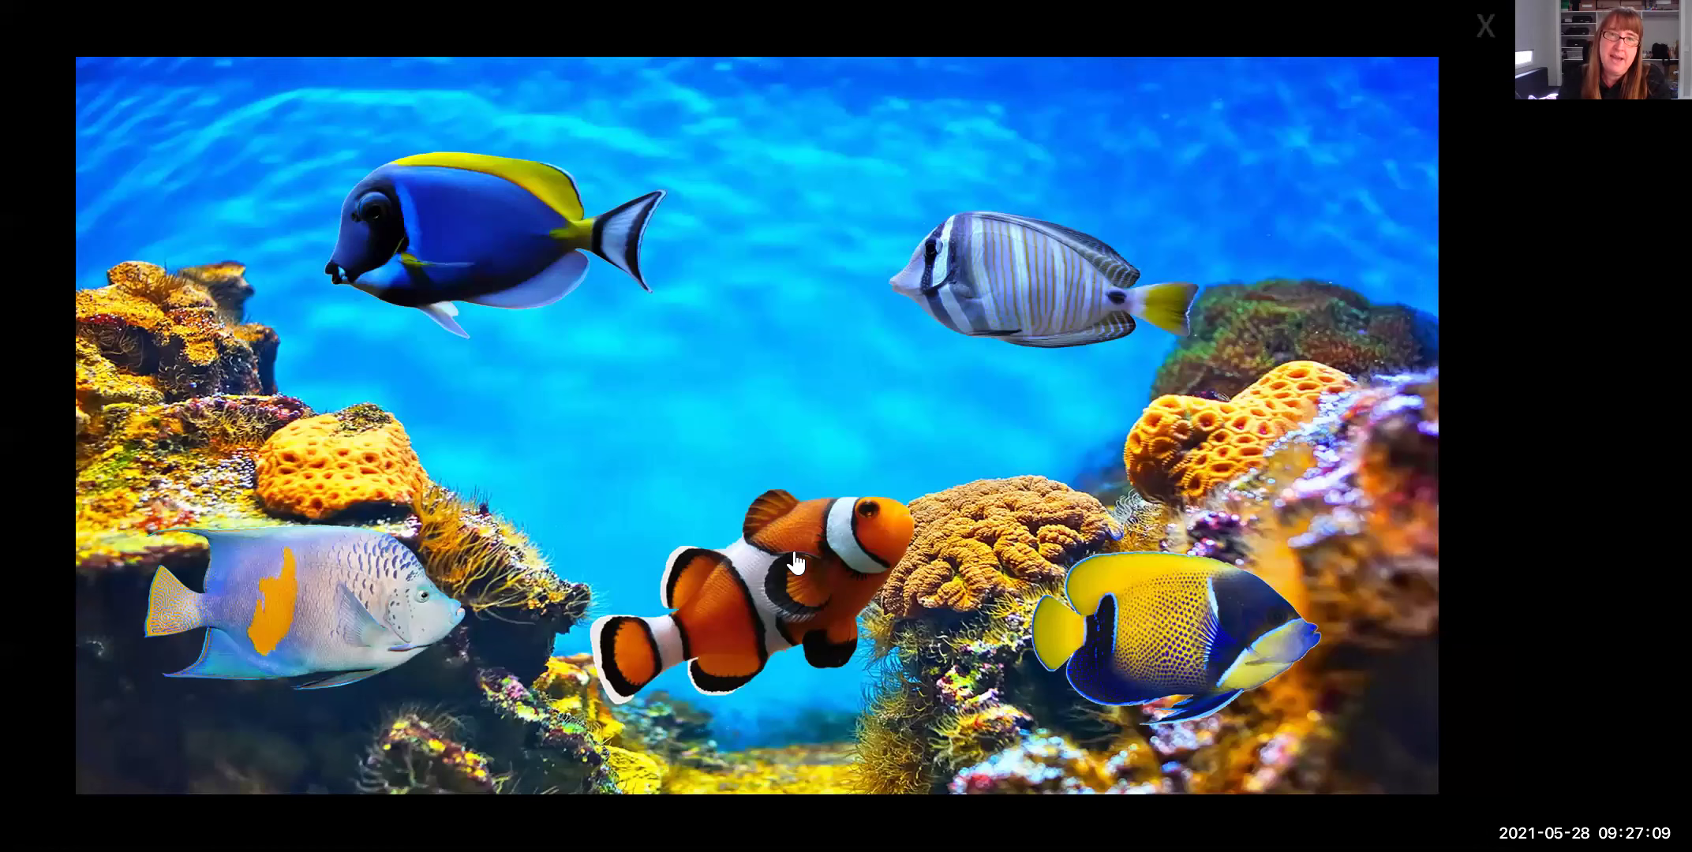
pyautogui.click(473, 243)
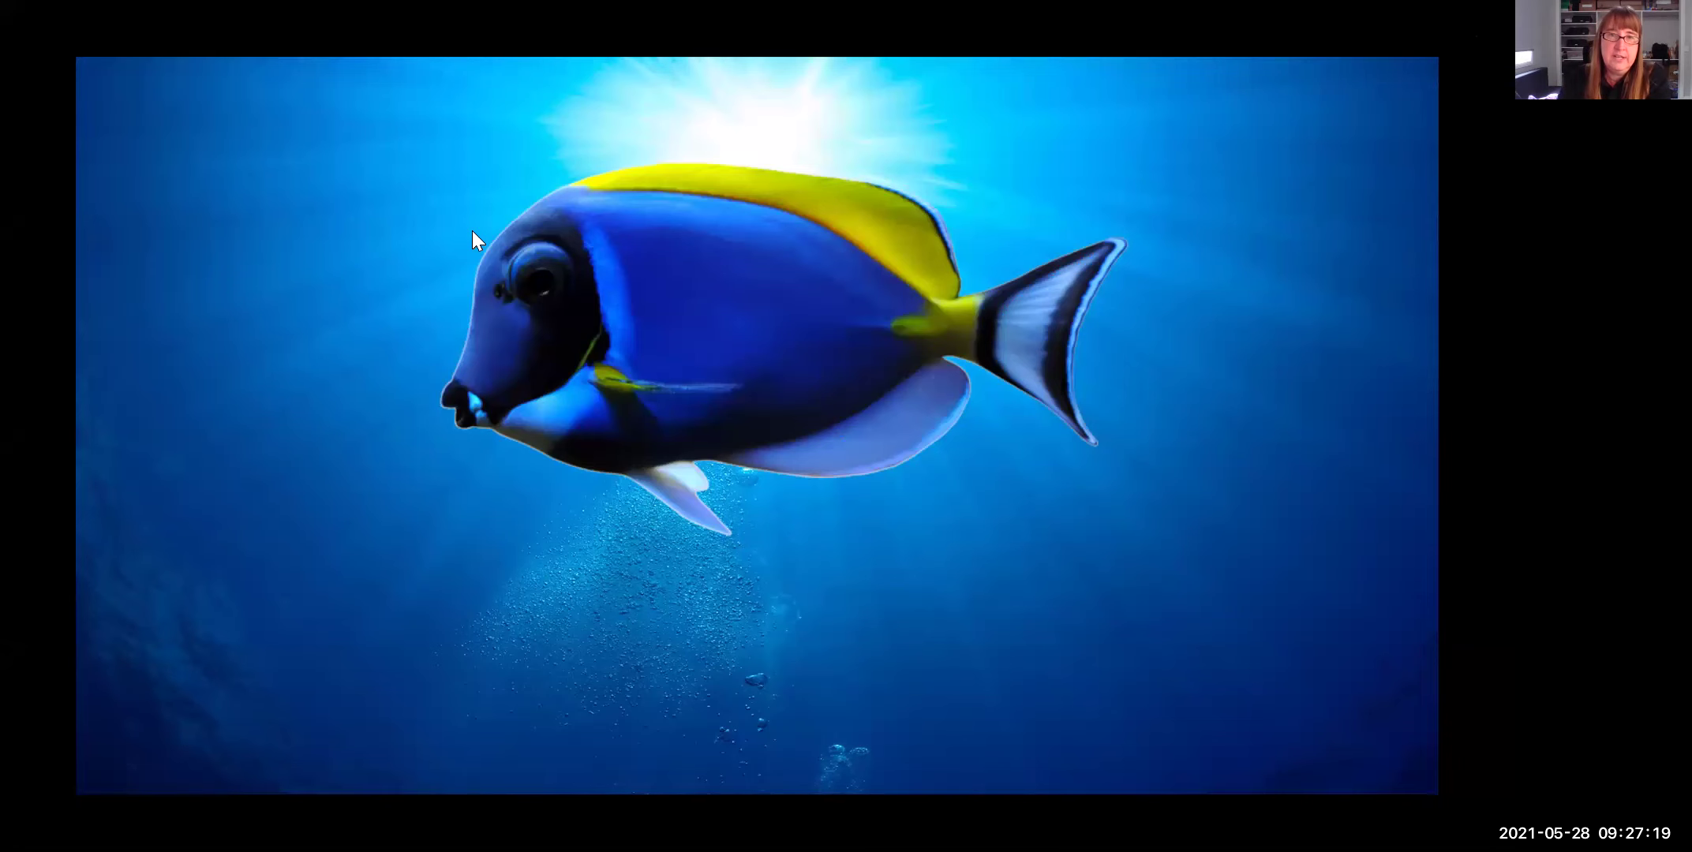
pyautogui.click(471, 230)
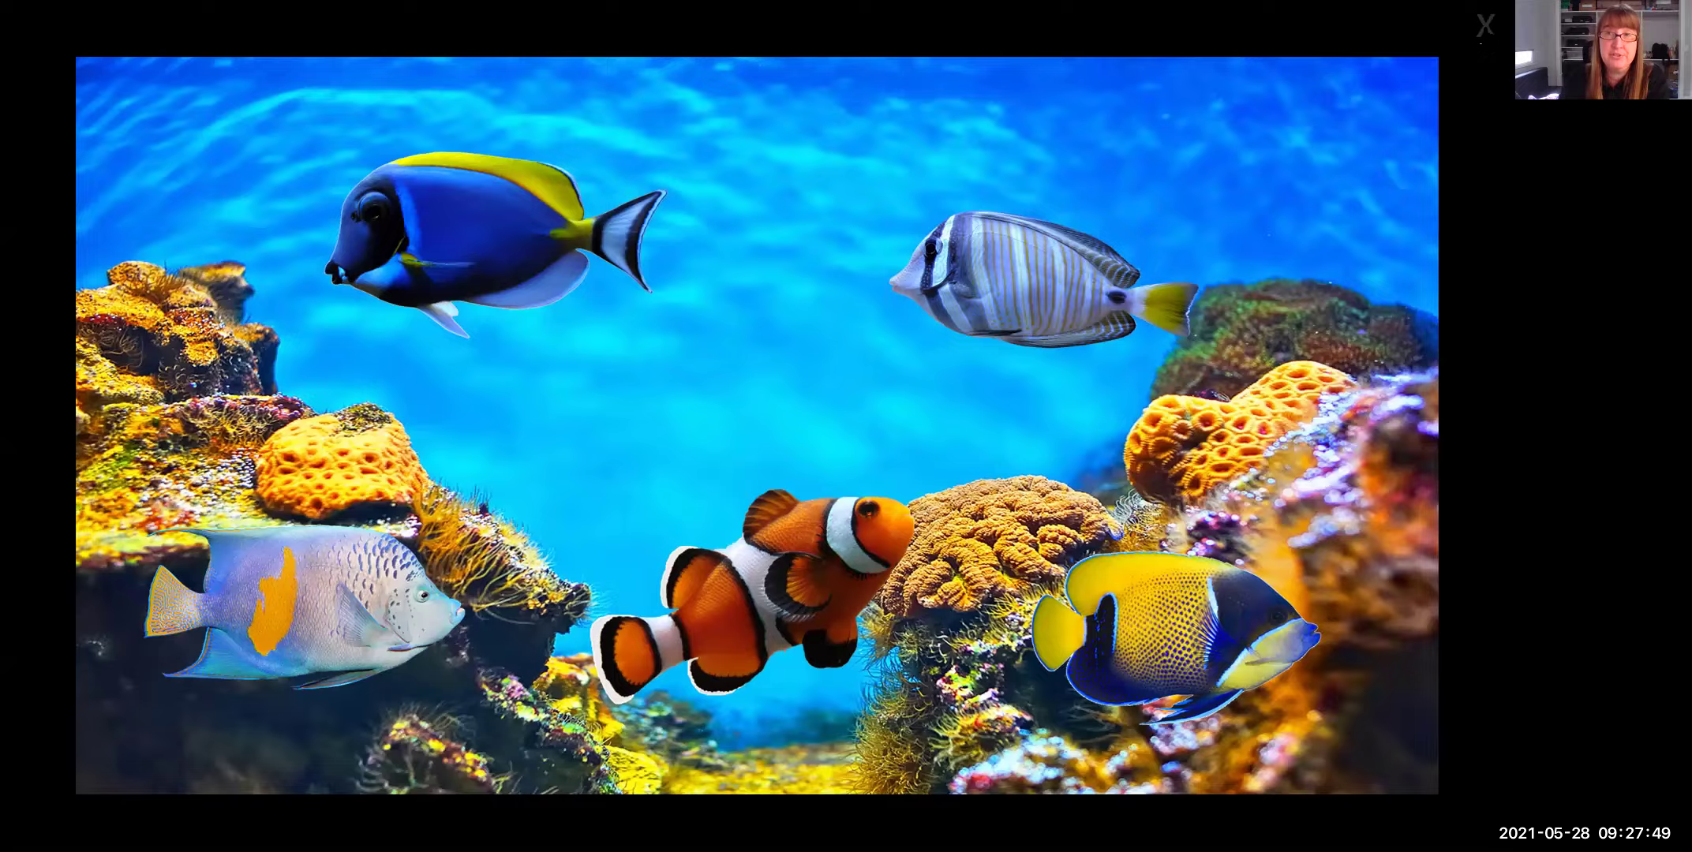
pyautogui.click(1480, 27)
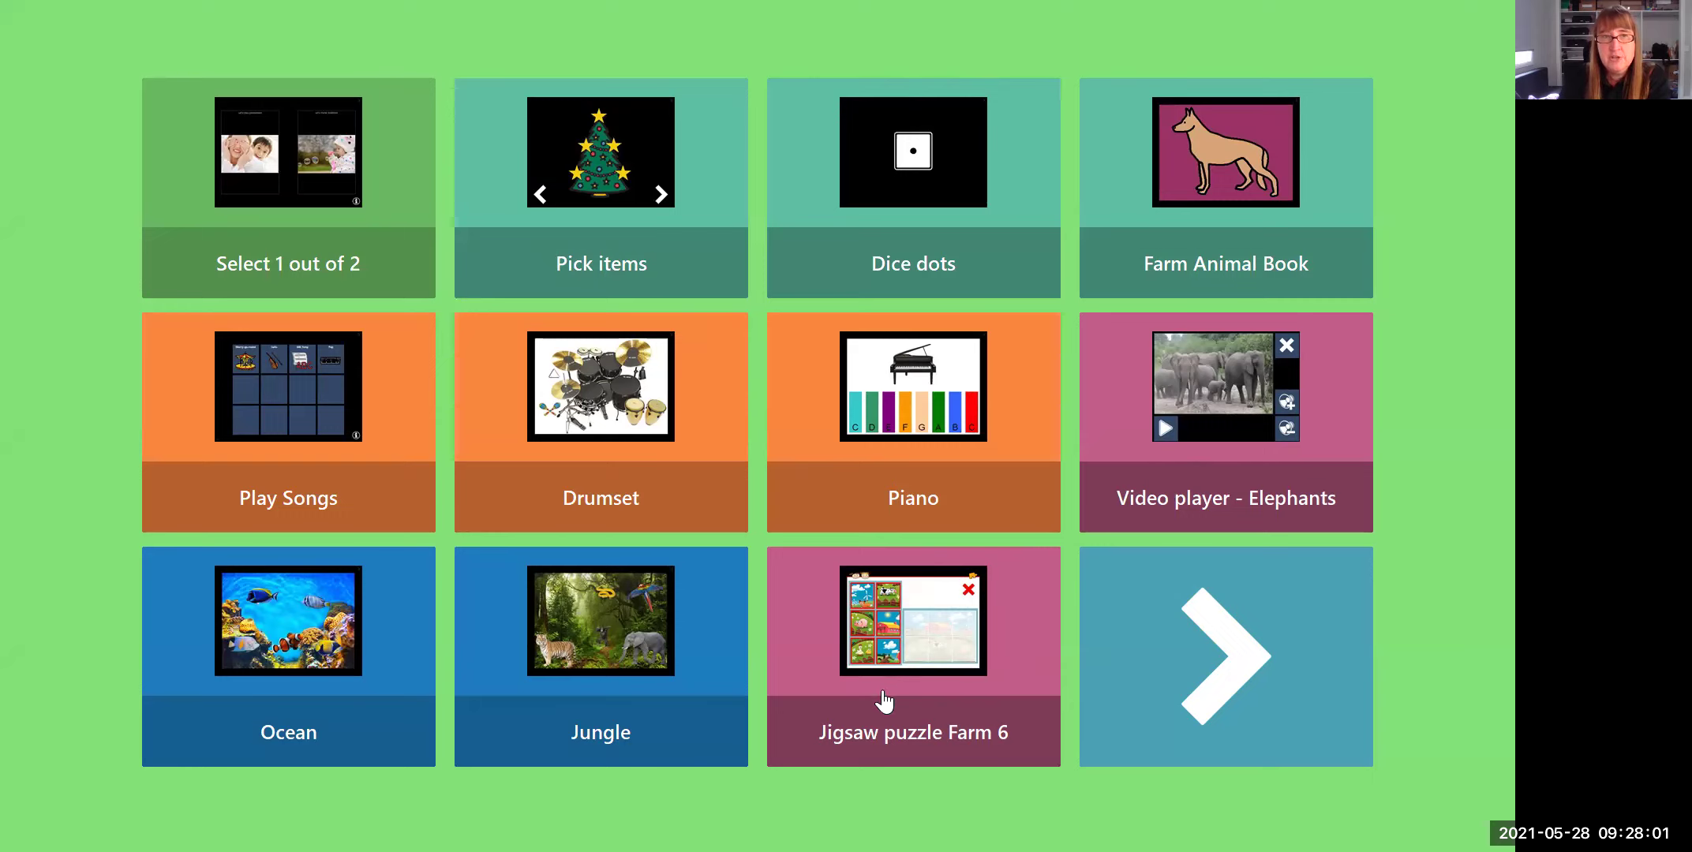
# - Try out the Jigsaw puzzle Farm 6 page set by placing the cow piece in the picture, and return to the home page
pyautogui.click(847, 652)
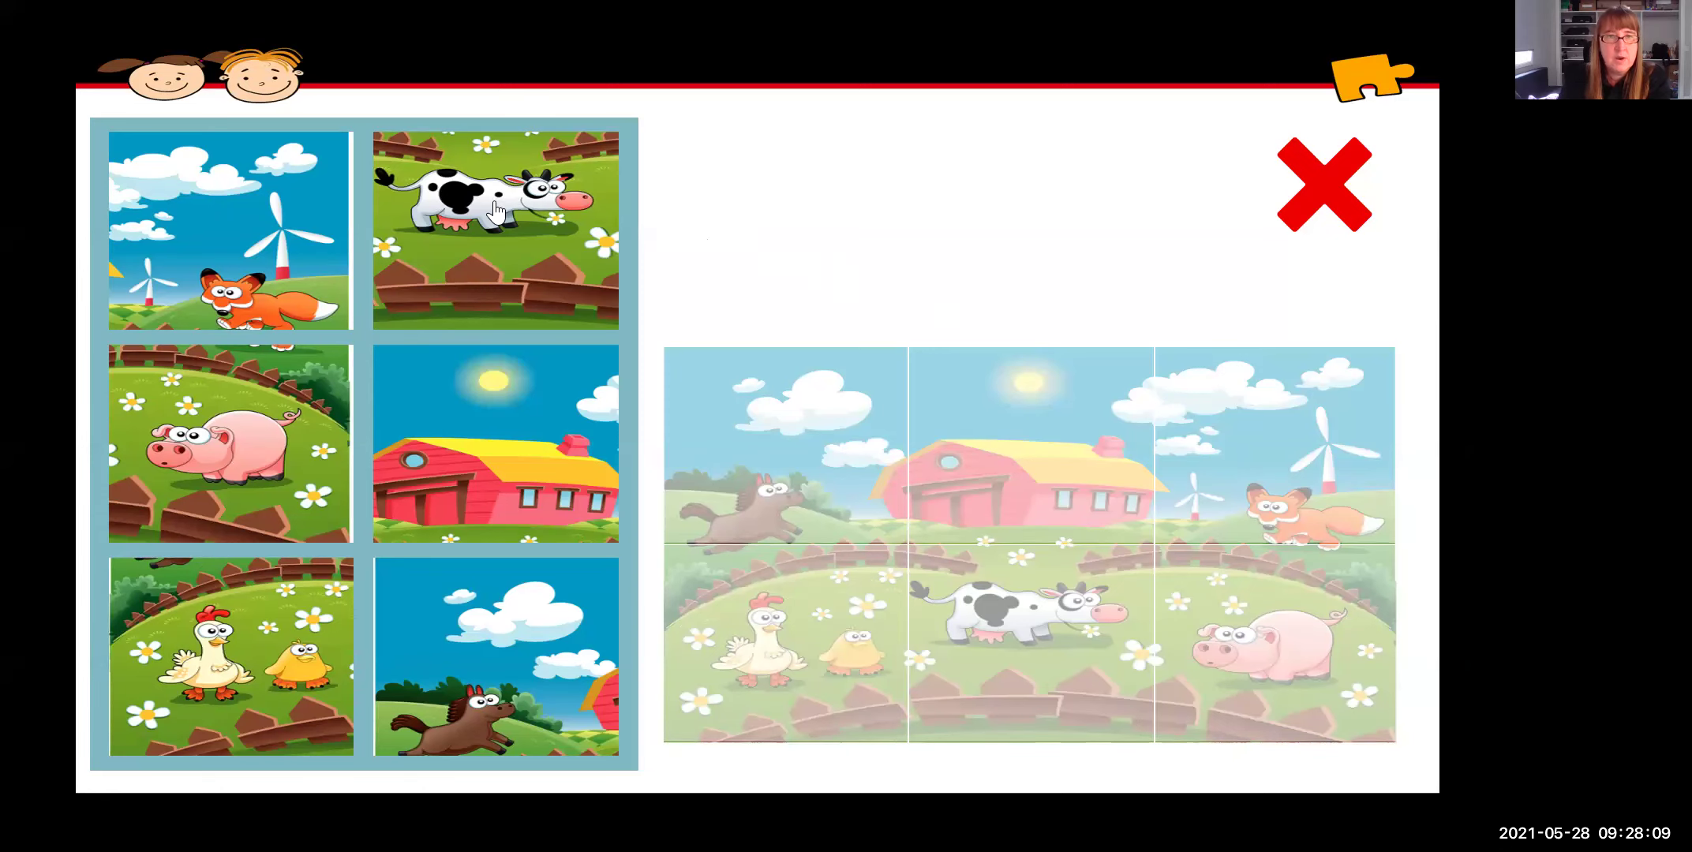
pyautogui.click(548, 224)
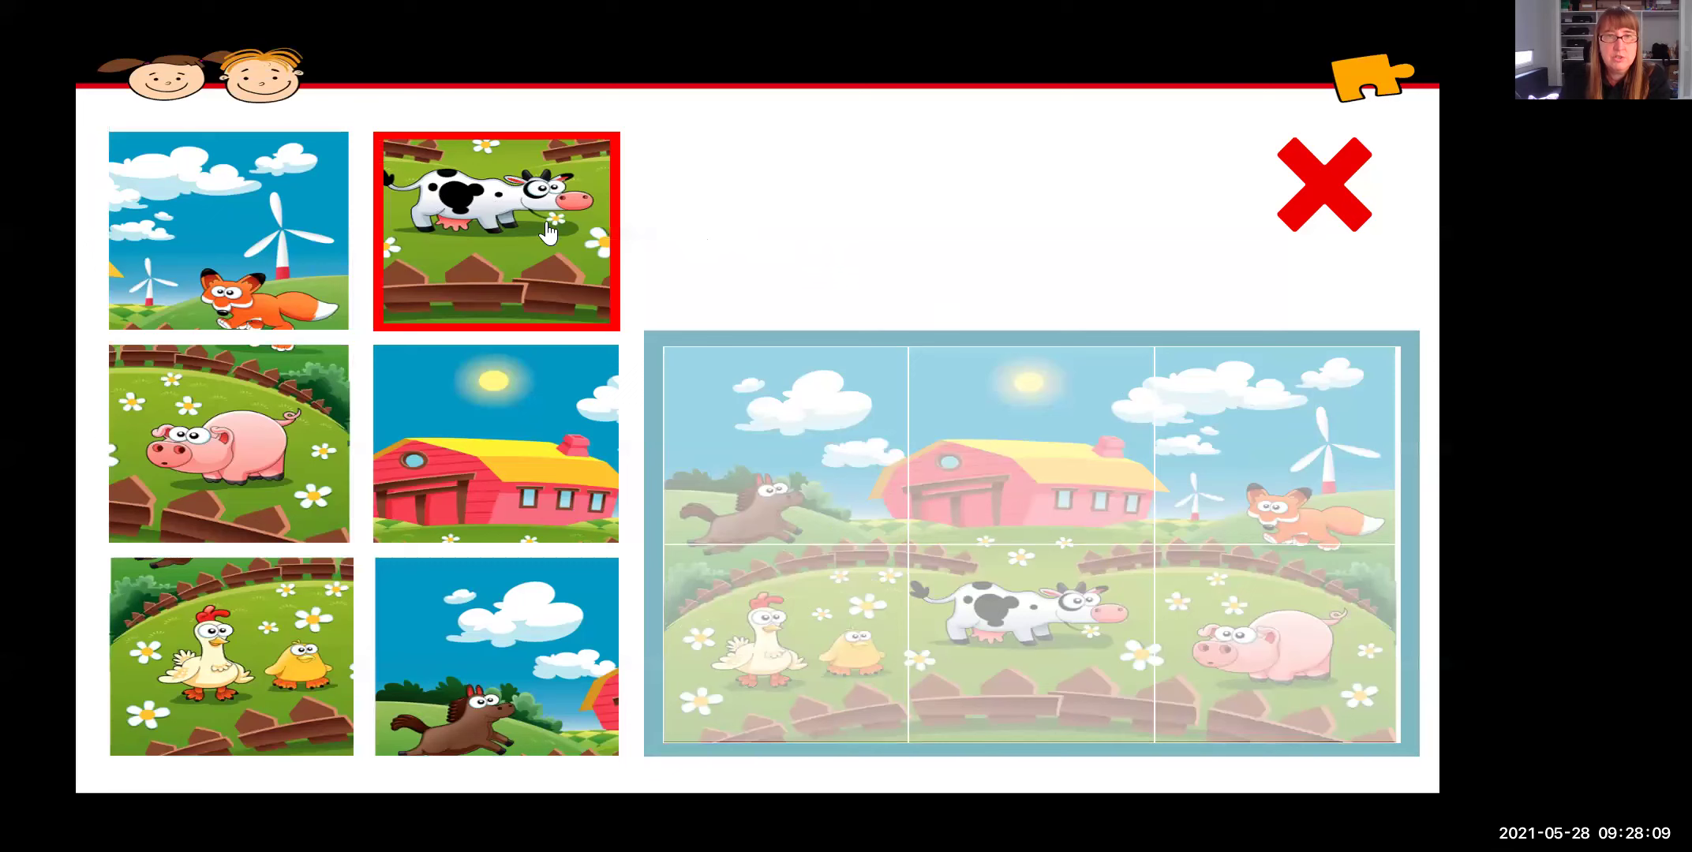
pyautogui.click(1091, 641)
pyautogui.click(1314, 207)
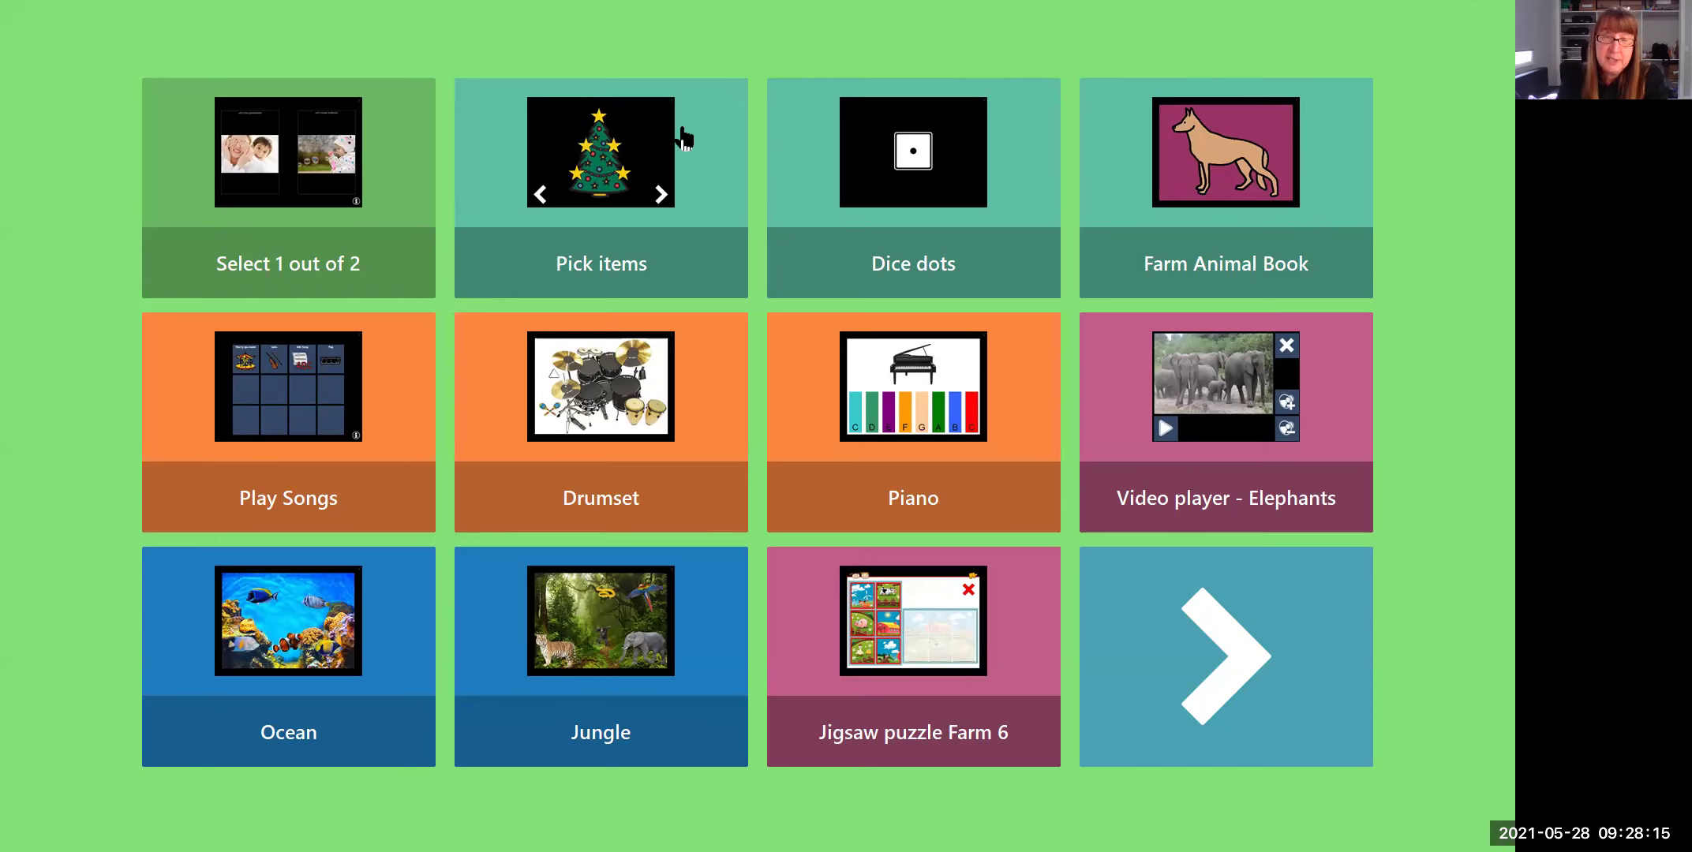
# - Switch to the Symbol user through the user setup in the advanced settings
pyautogui.click(74, 205)
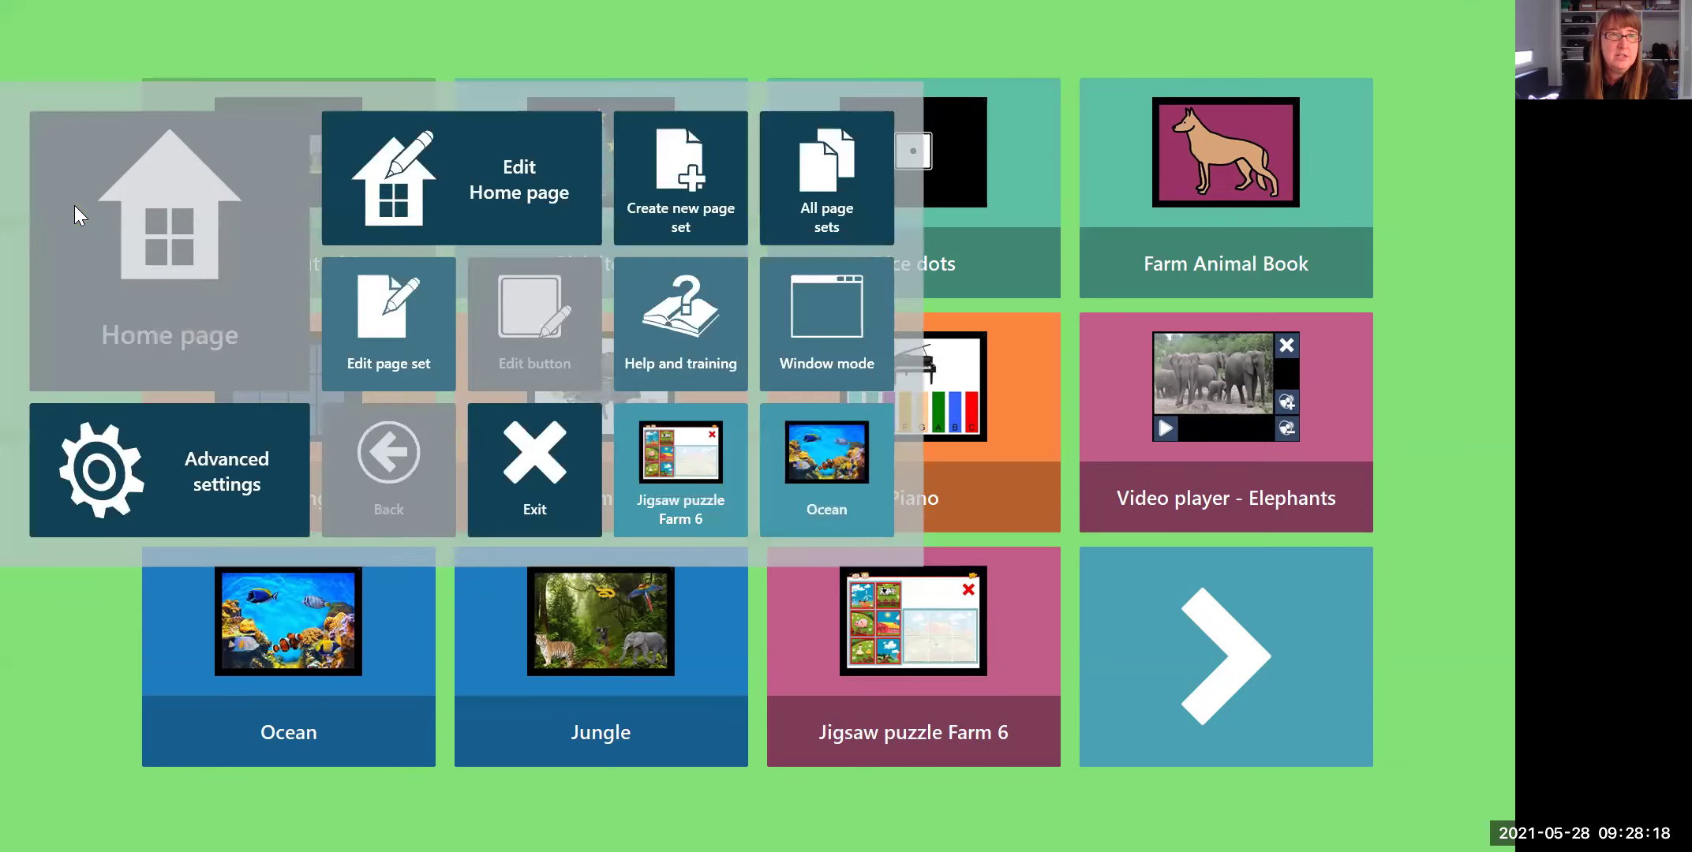
pyautogui.click(217, 474)
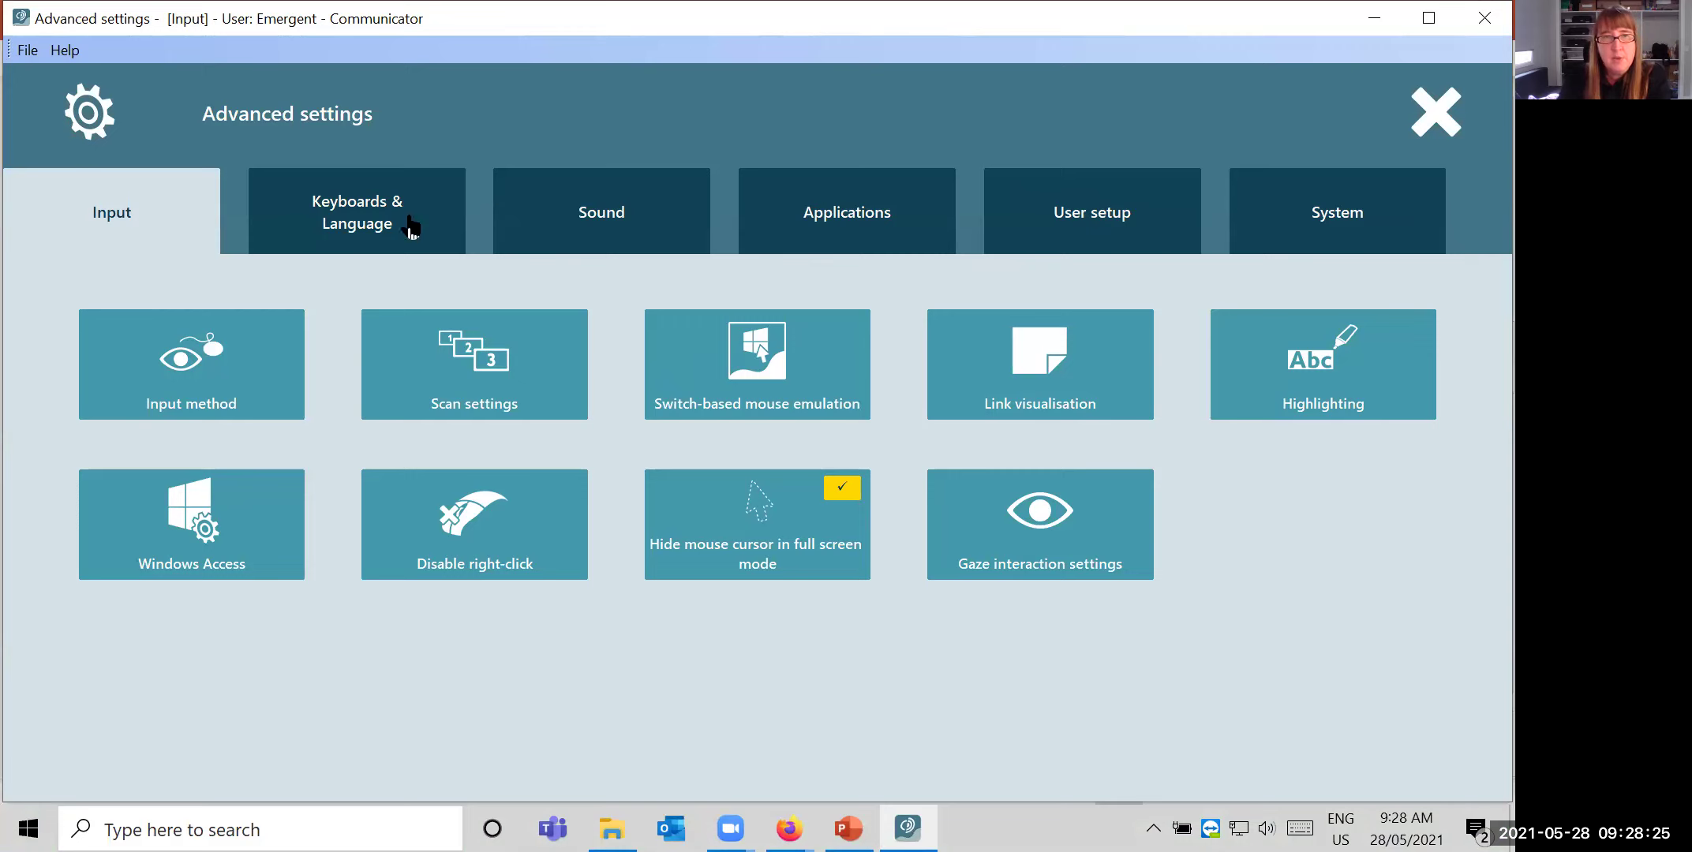
pyautogui.click(1101, 211)
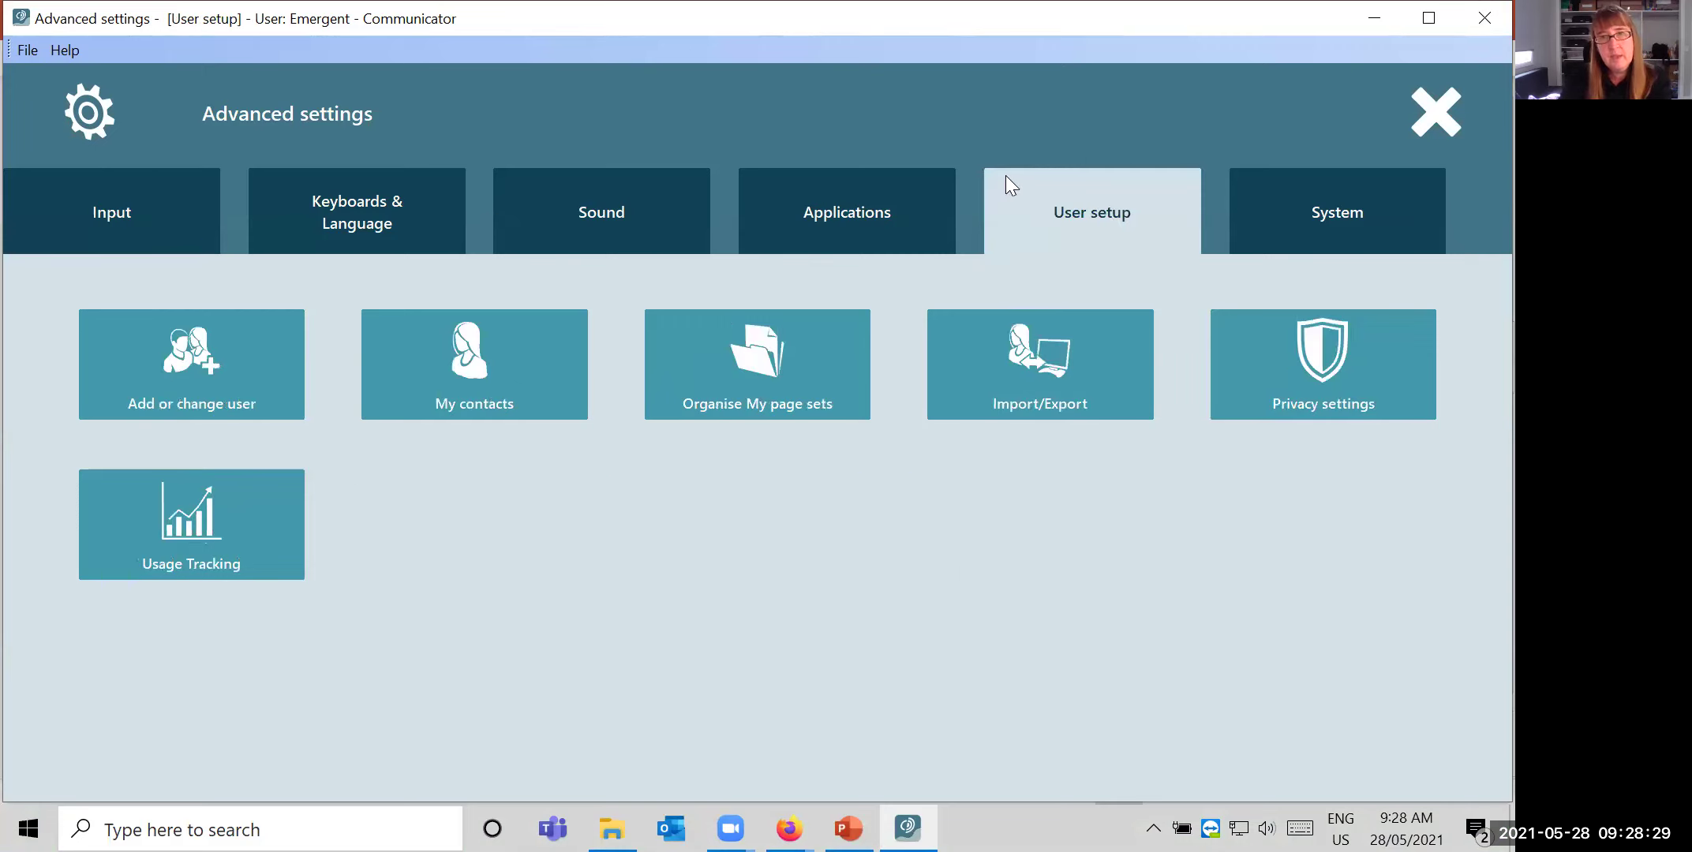
pyautogui.click(176, 379)
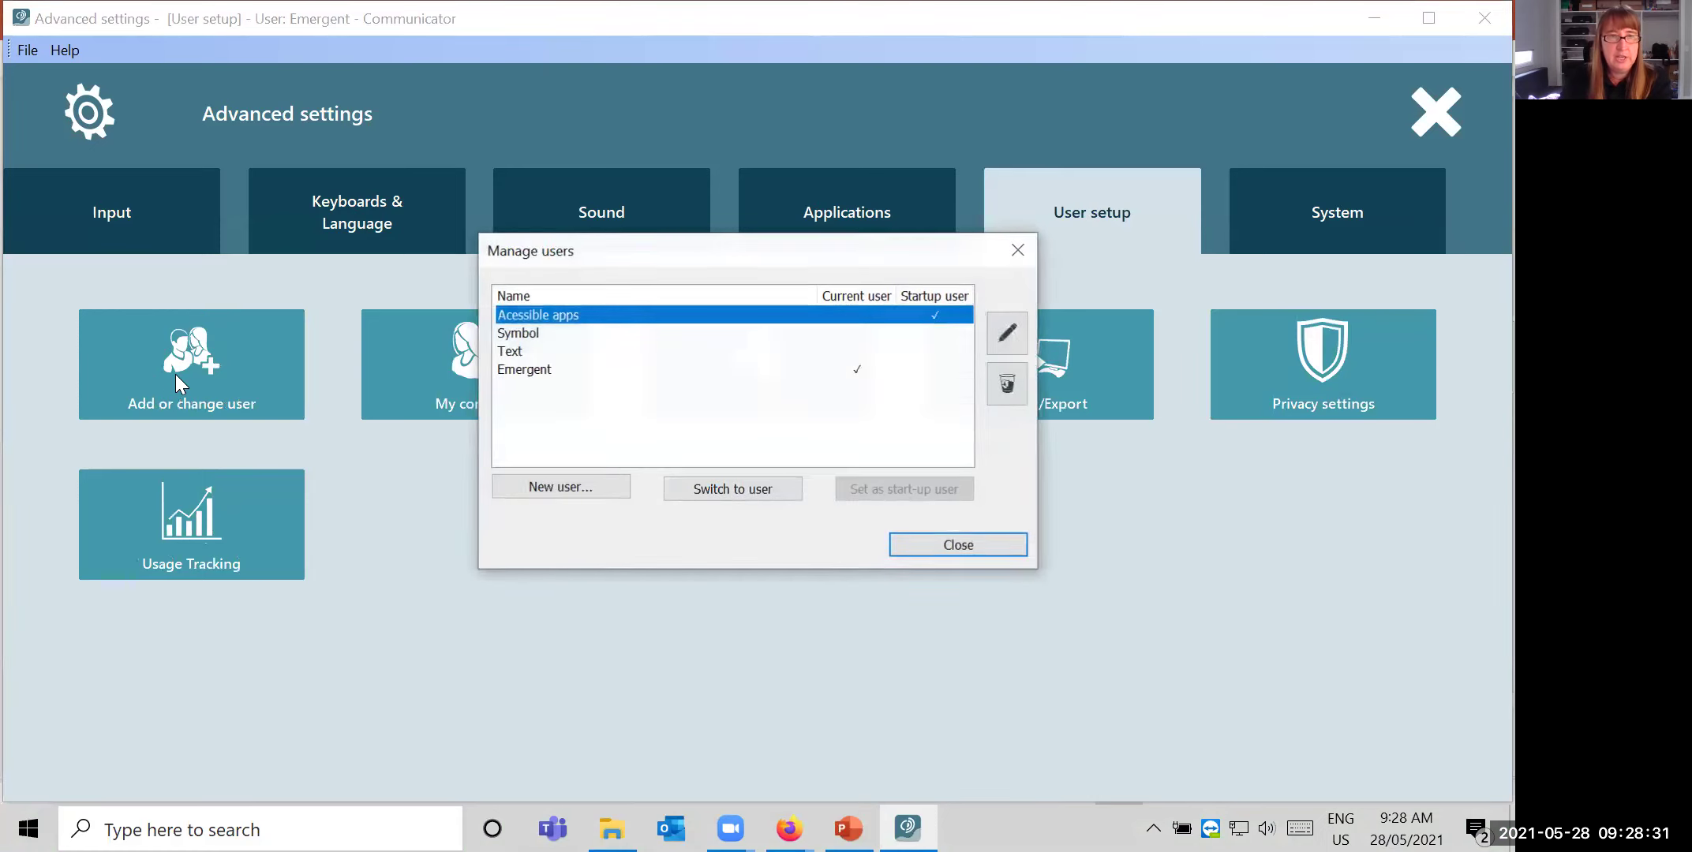
pyautogui.click(522, 333)
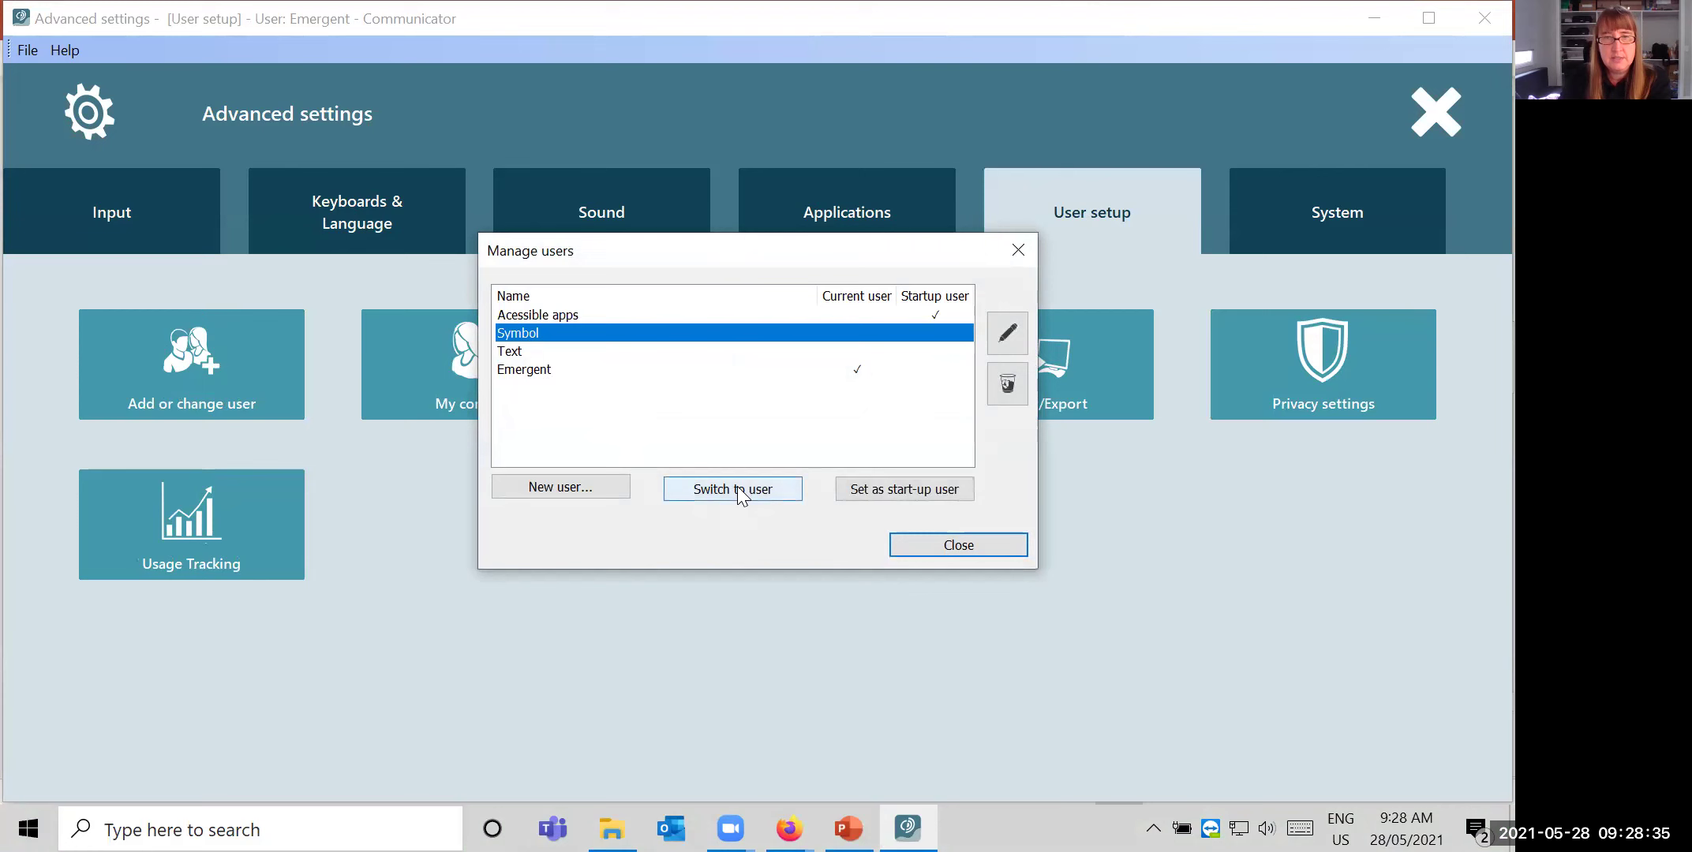
pyautogui.click(738, 488)
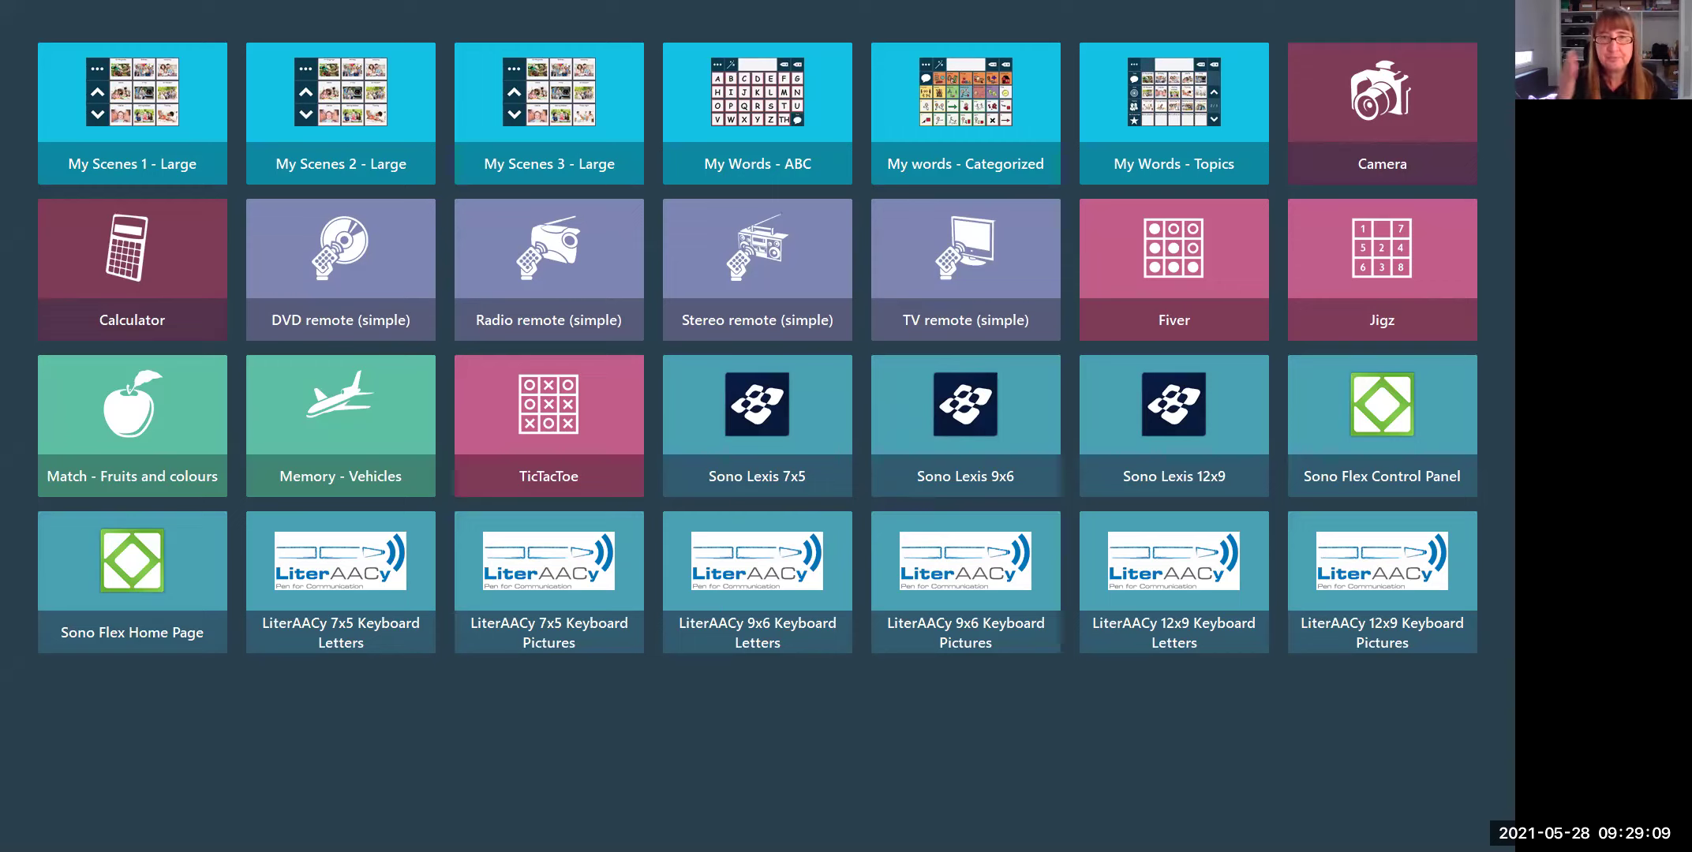
# - Open the Sono Flex Home Page page set and go to the third page of Food and Eating
pyautogui.click(138, 595)
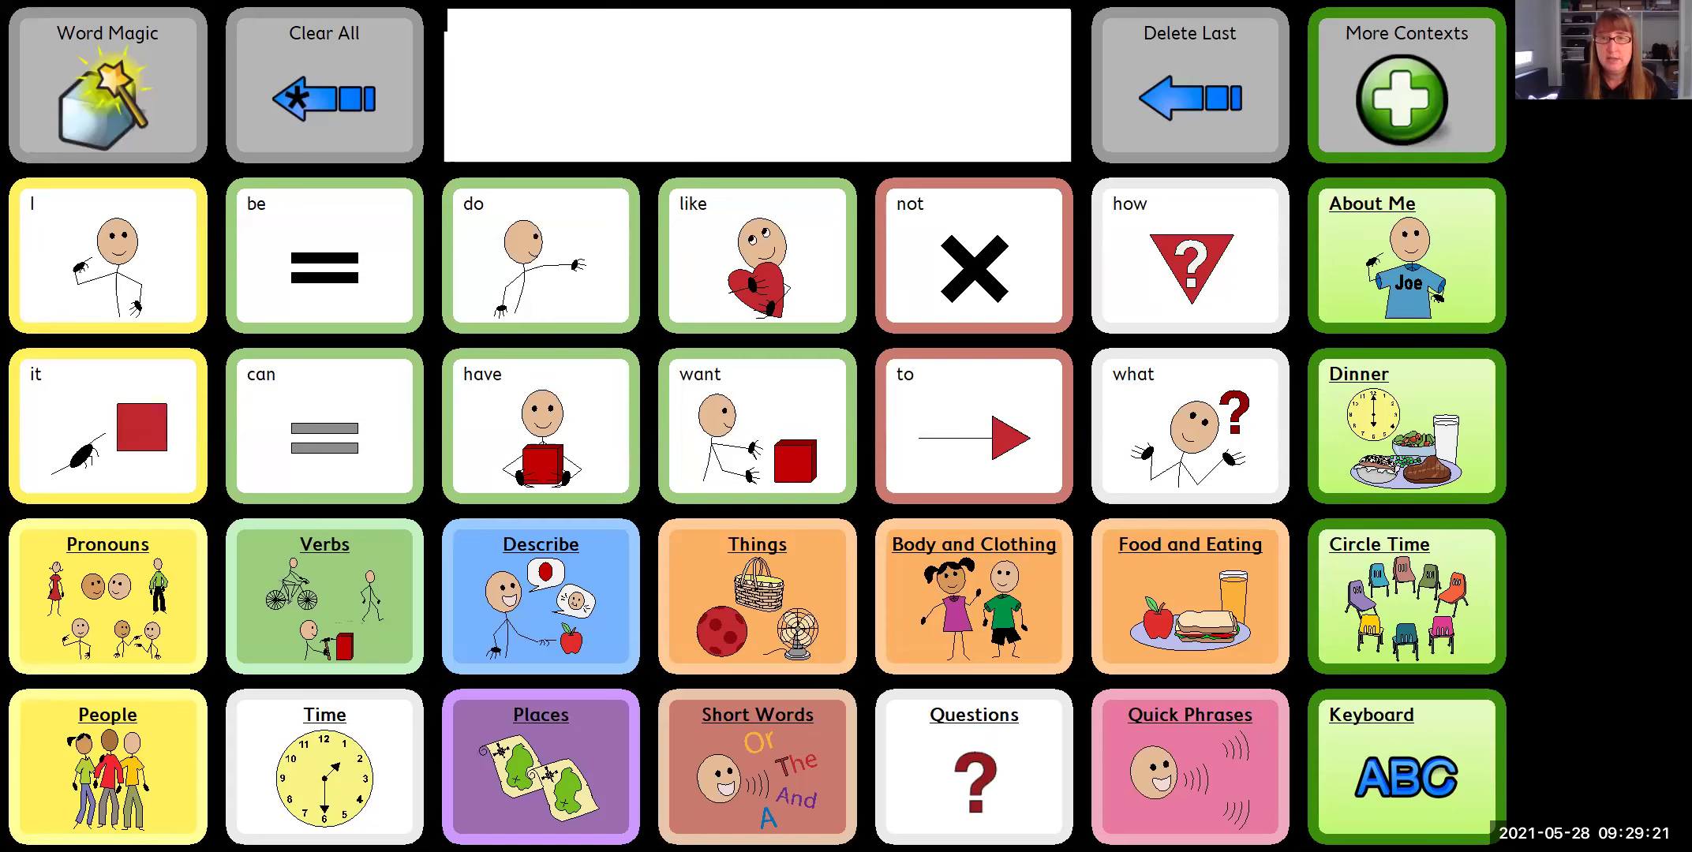
pyautogui.click(1170, 608)
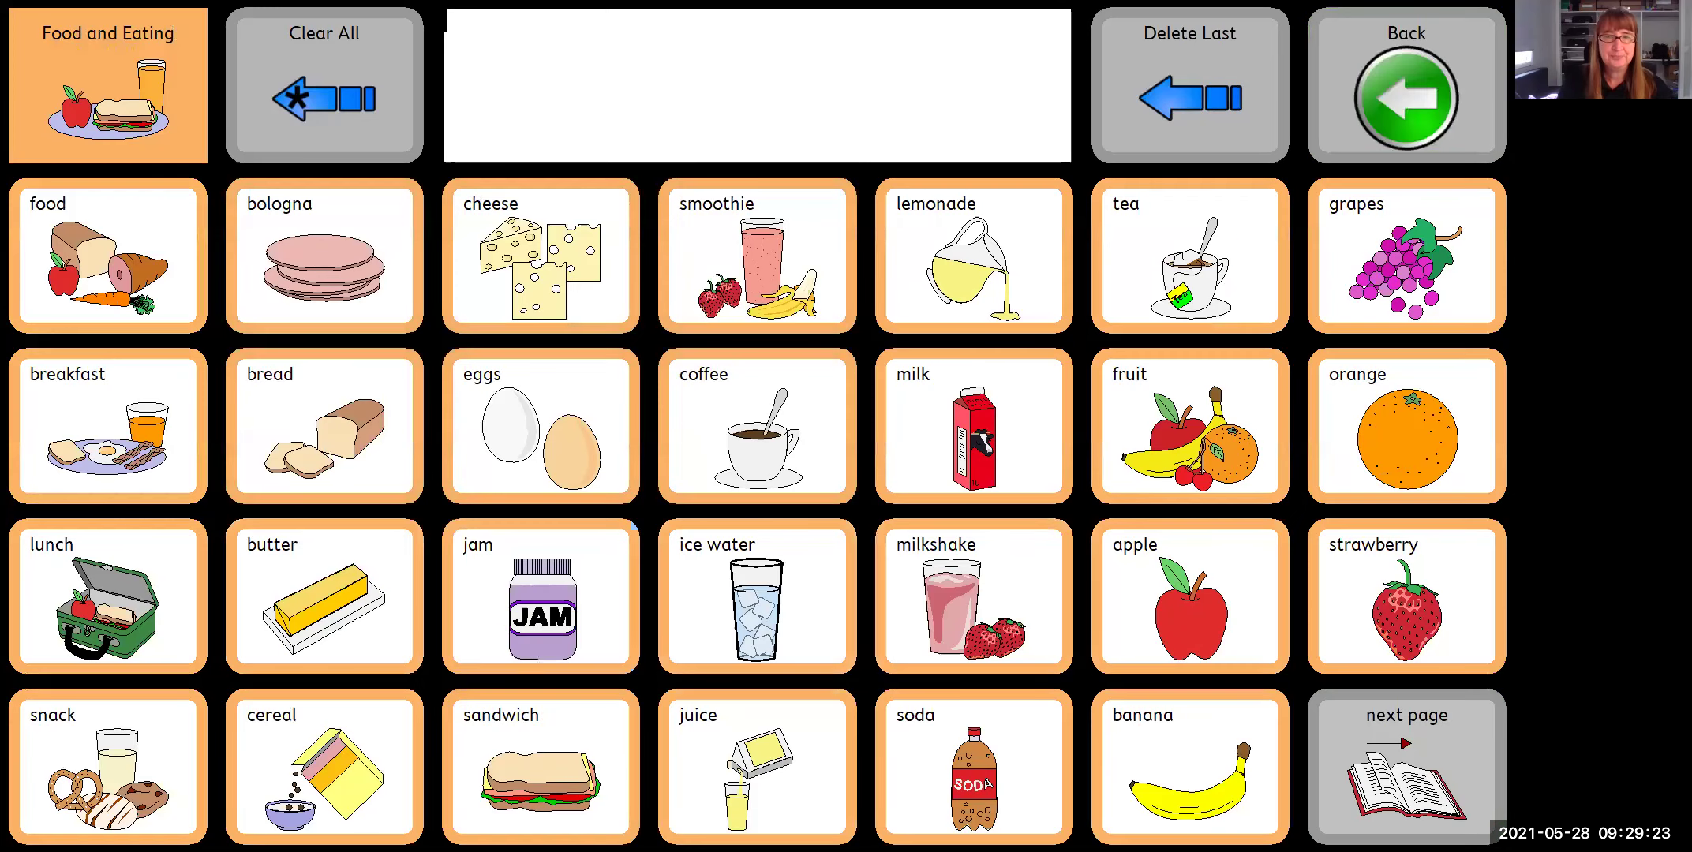
pyautogui.click(1393, 773)
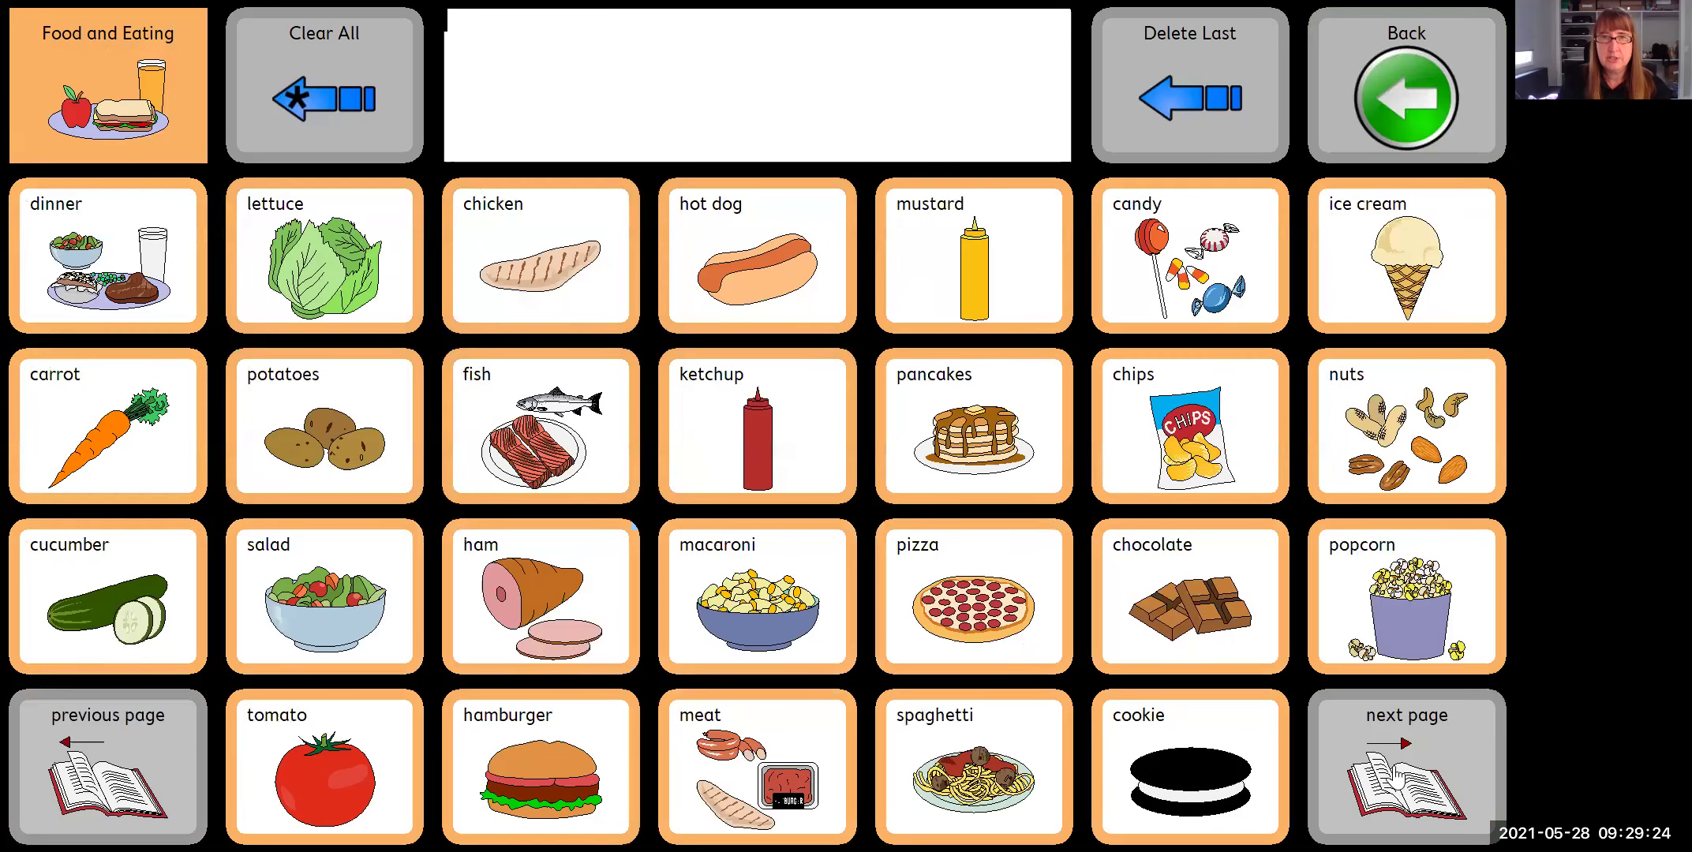
pyautogui.click(1393, 773)
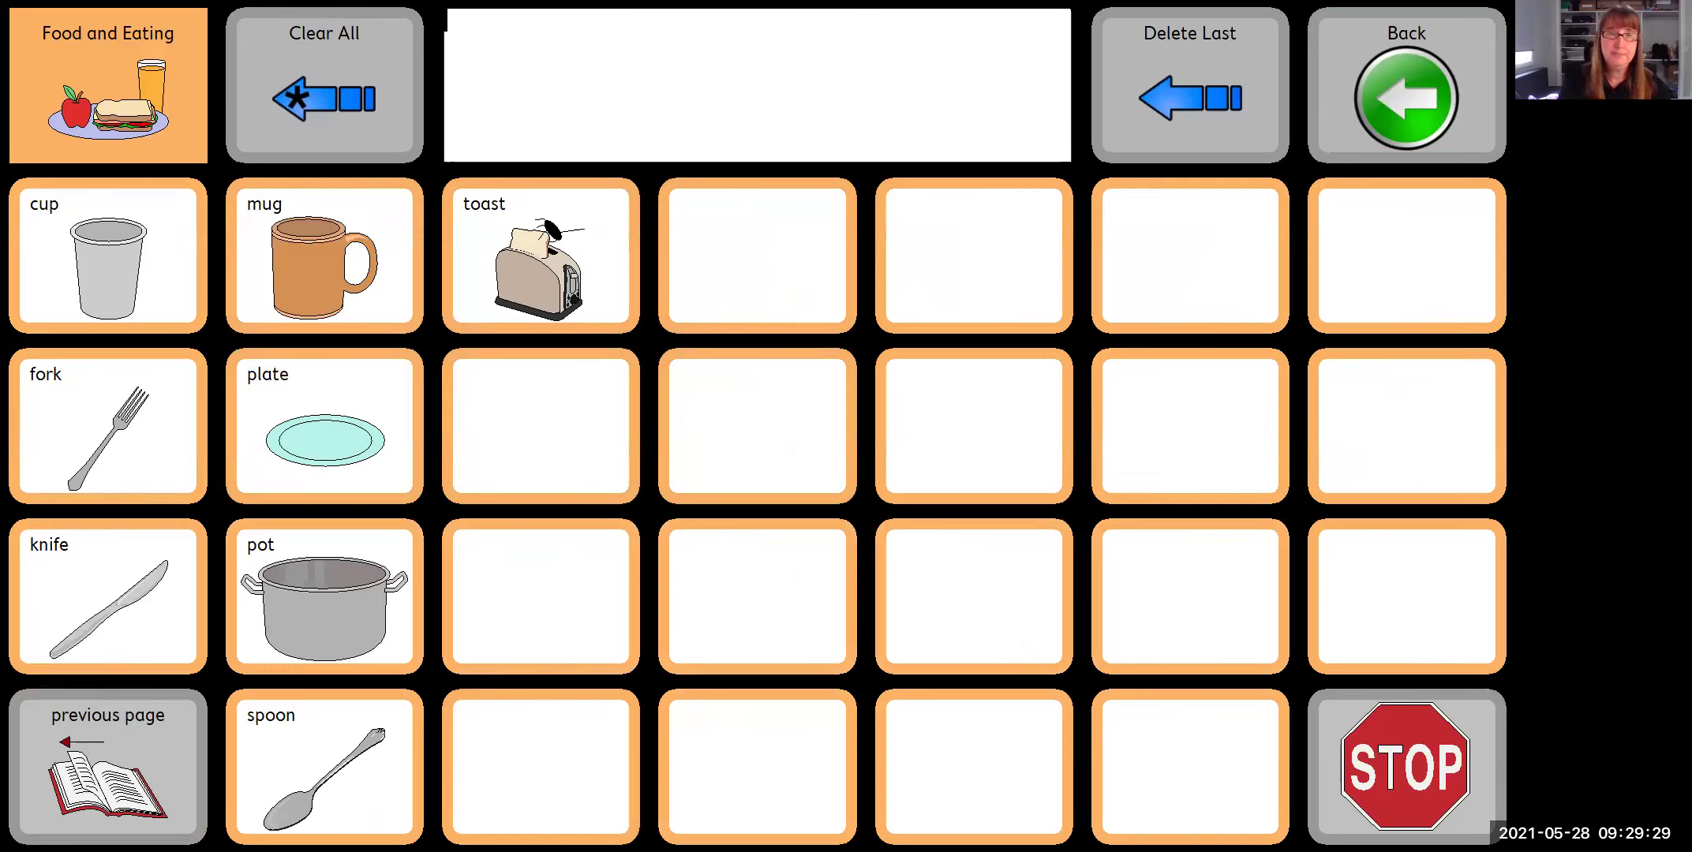
# - Open the Sono Flex page set for editing at the third Food and Eating page
pyautogui.rightClick(691, 278)
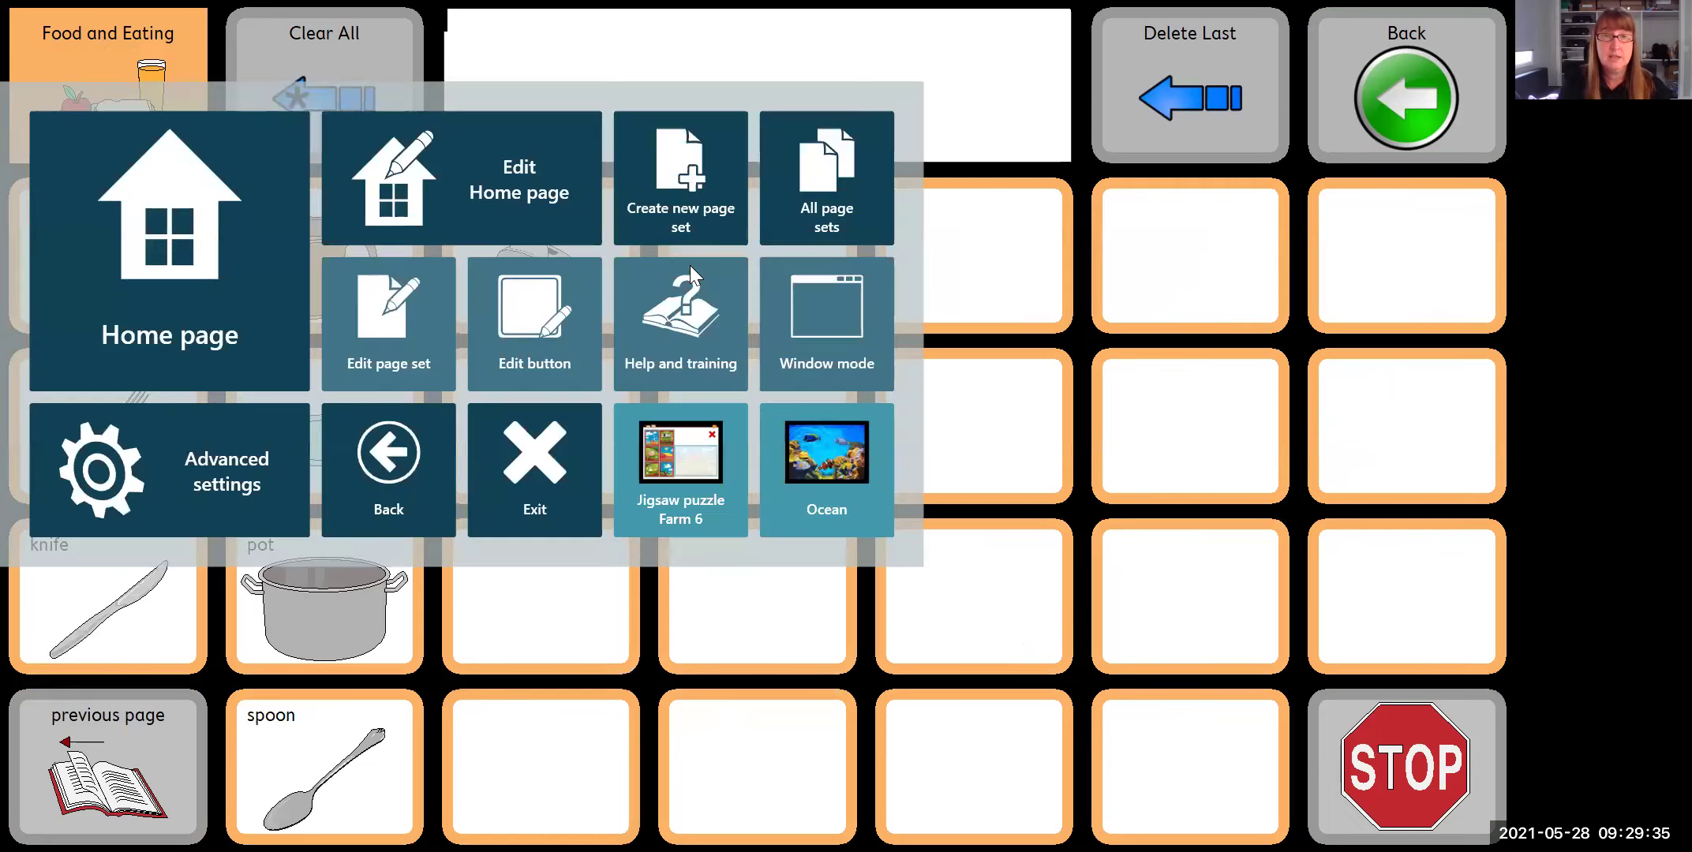
pyautogui.click(526, 311)
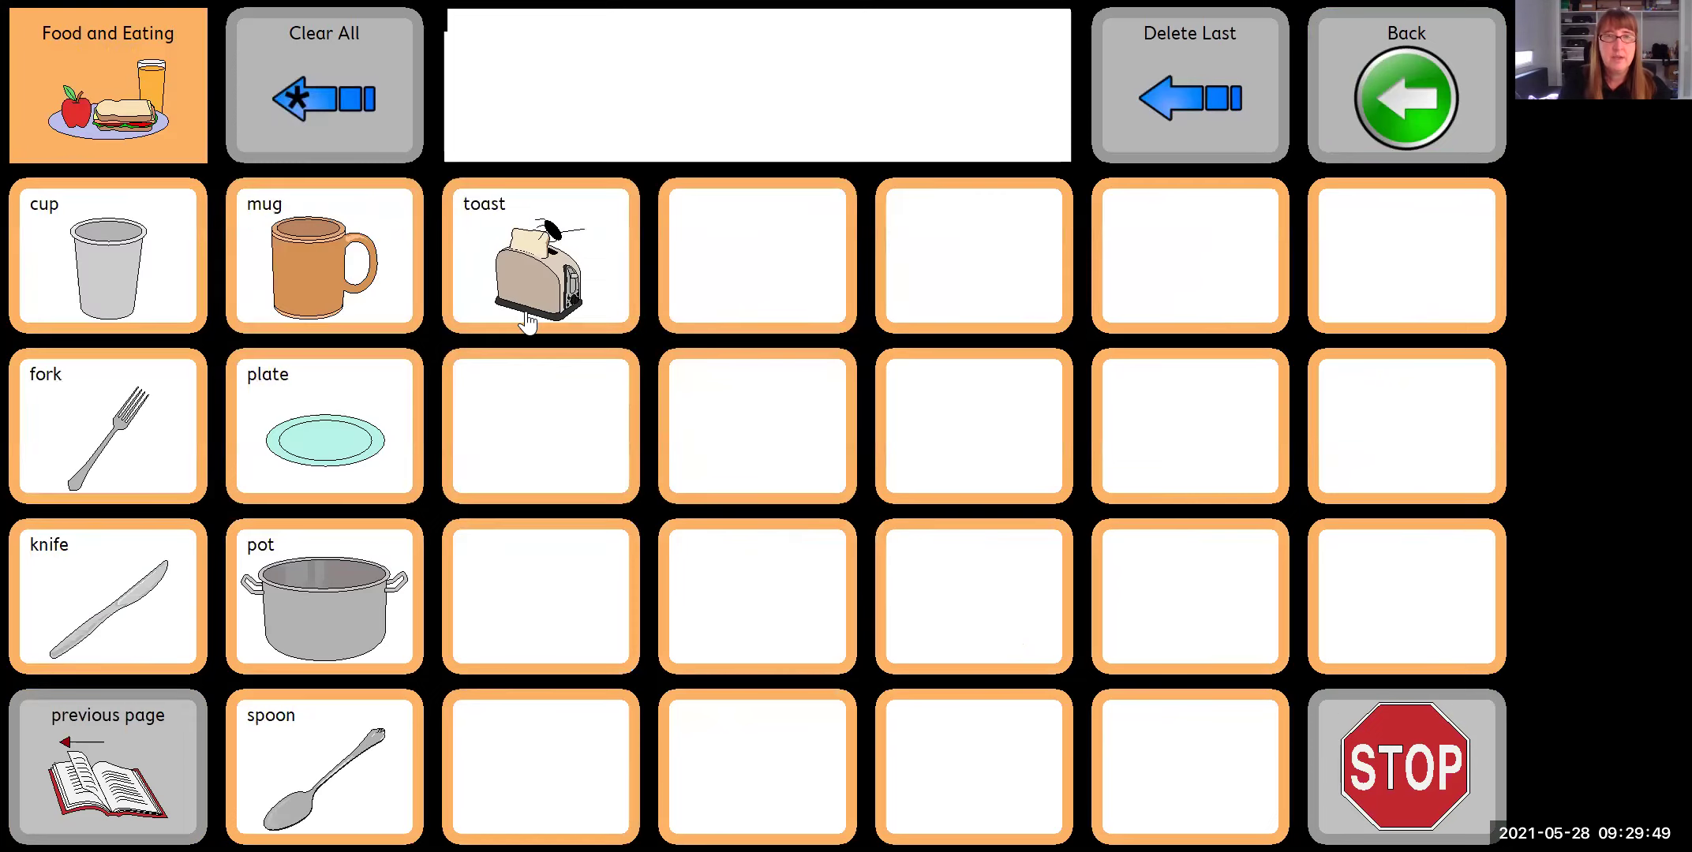
pyautogui.rightClick(559, 402)
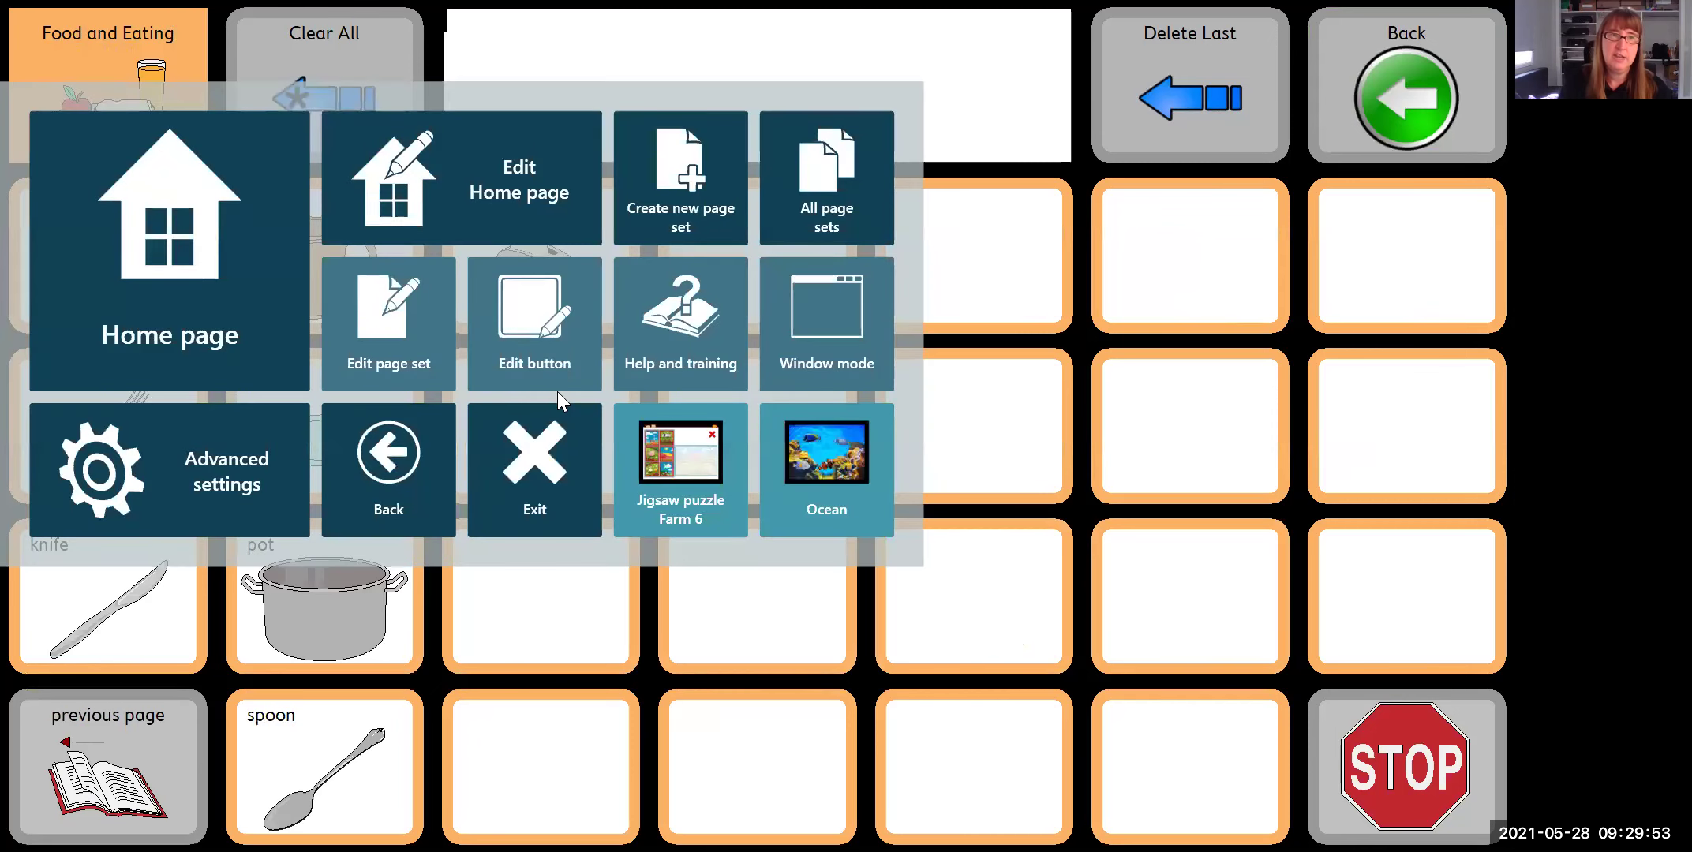
pyautogui.click(379, 320)
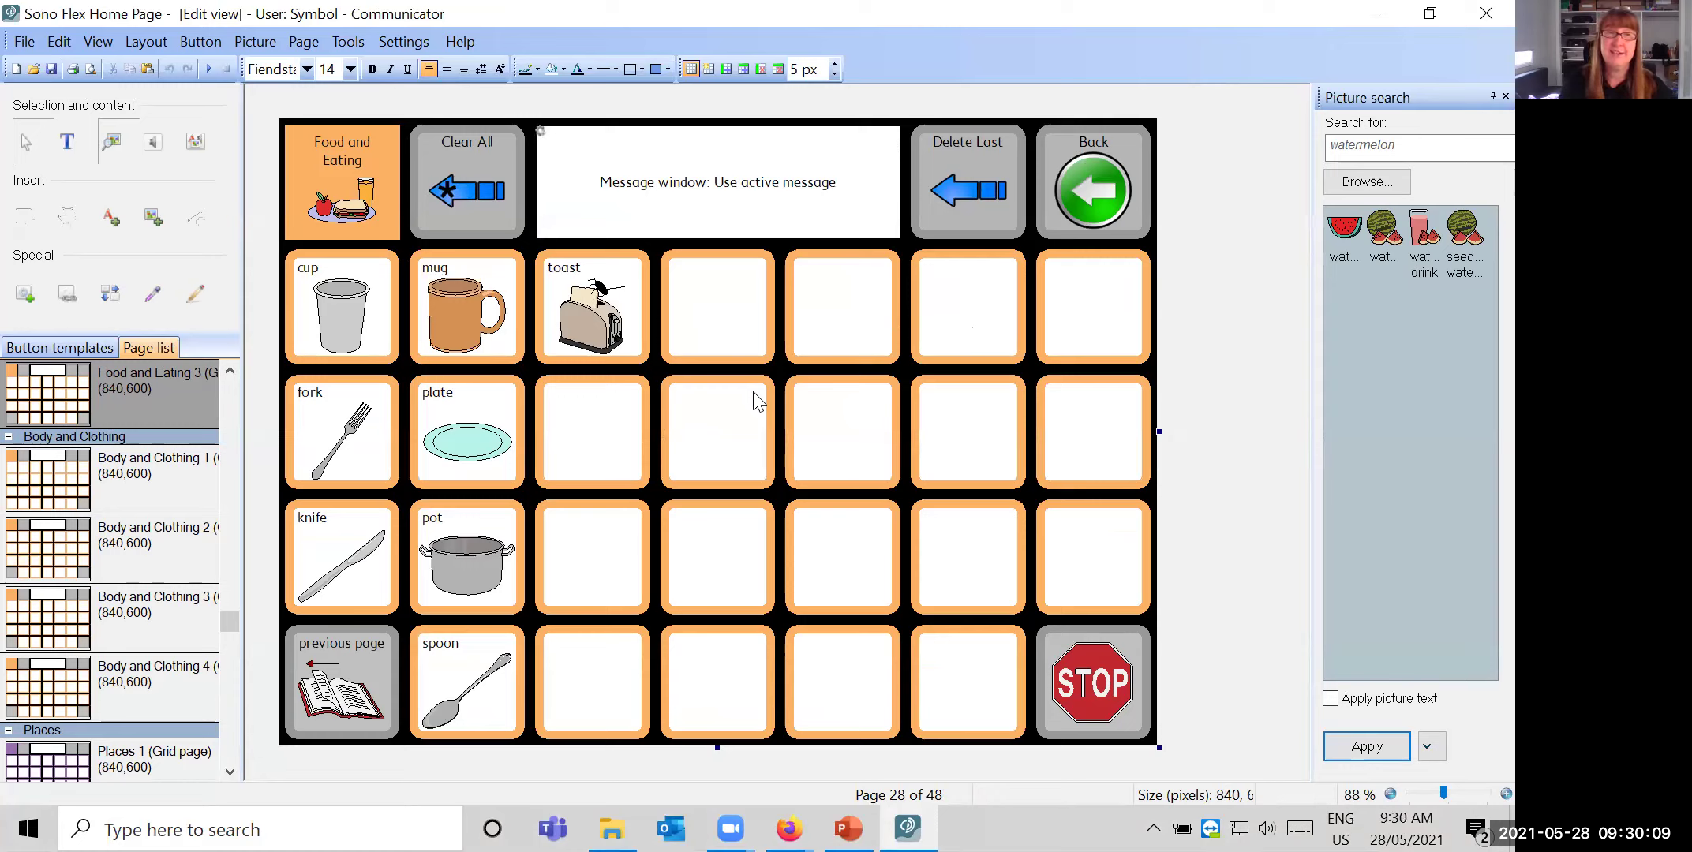
# - Label the empty button beside plate "watermelon" and apply the watermelon slice picture to it
pyautogui.click(593, 434)
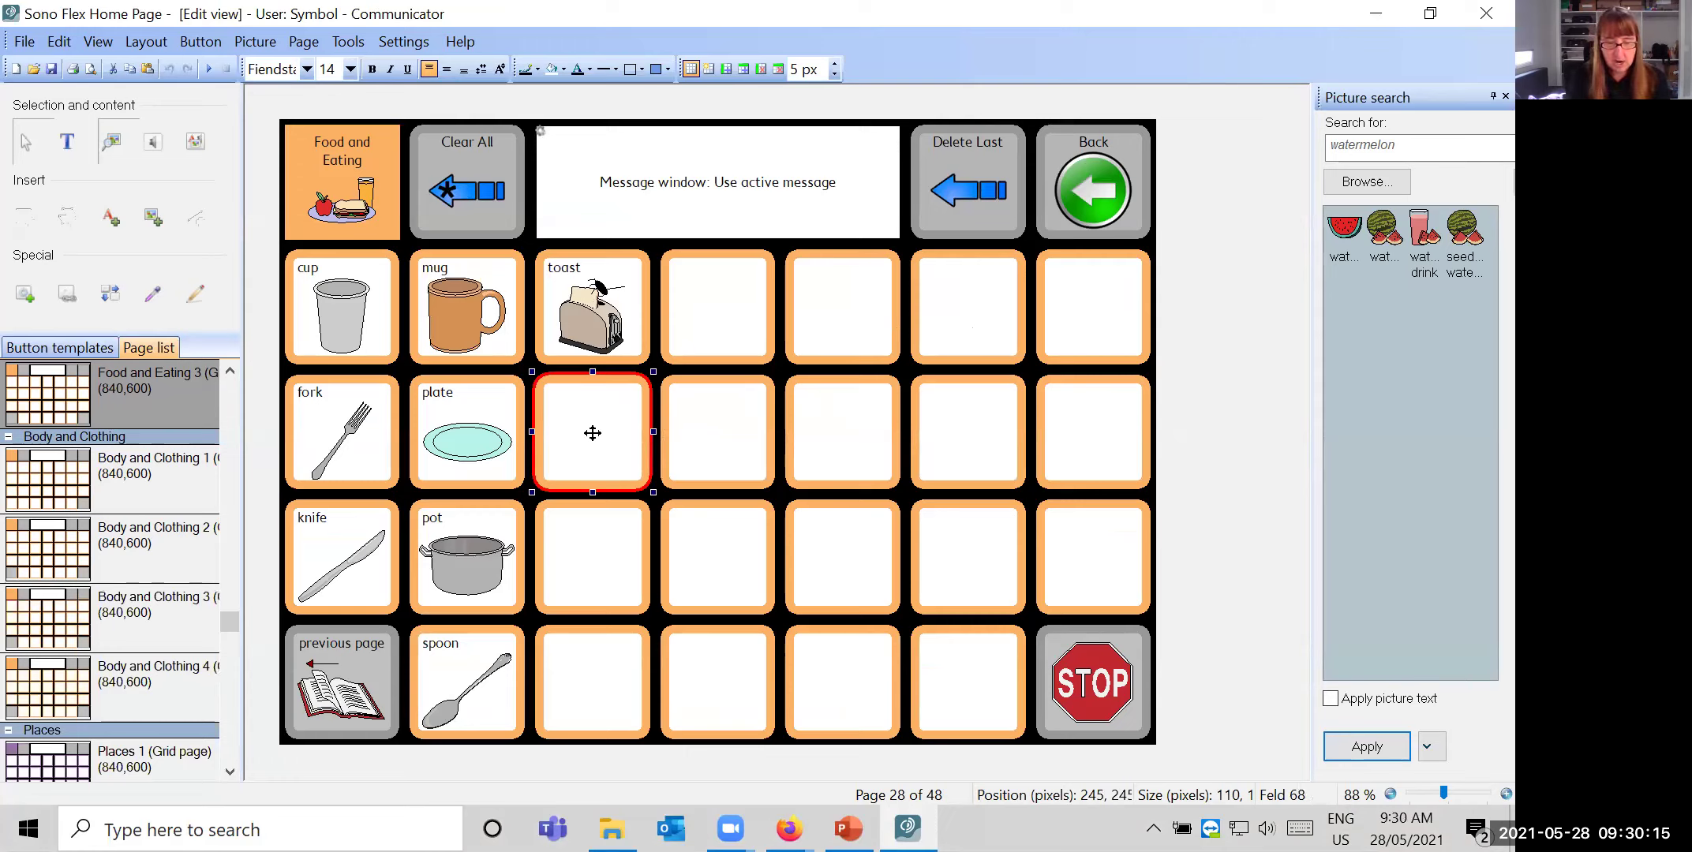
pyautogui.write('watermelon')
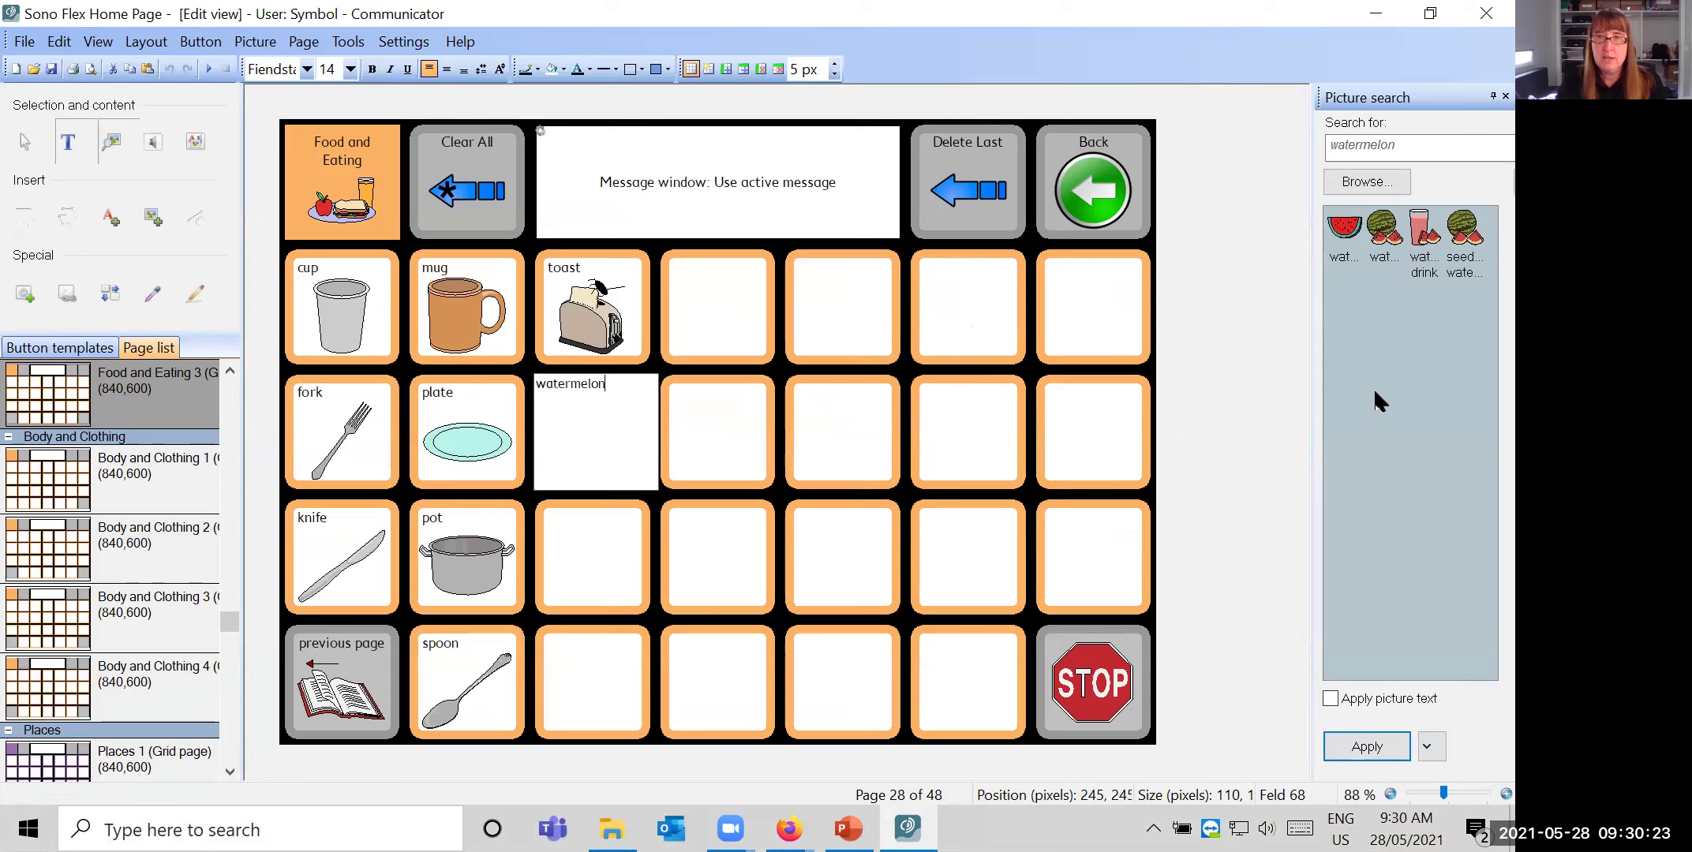
pyautogui.click(1142, 357)
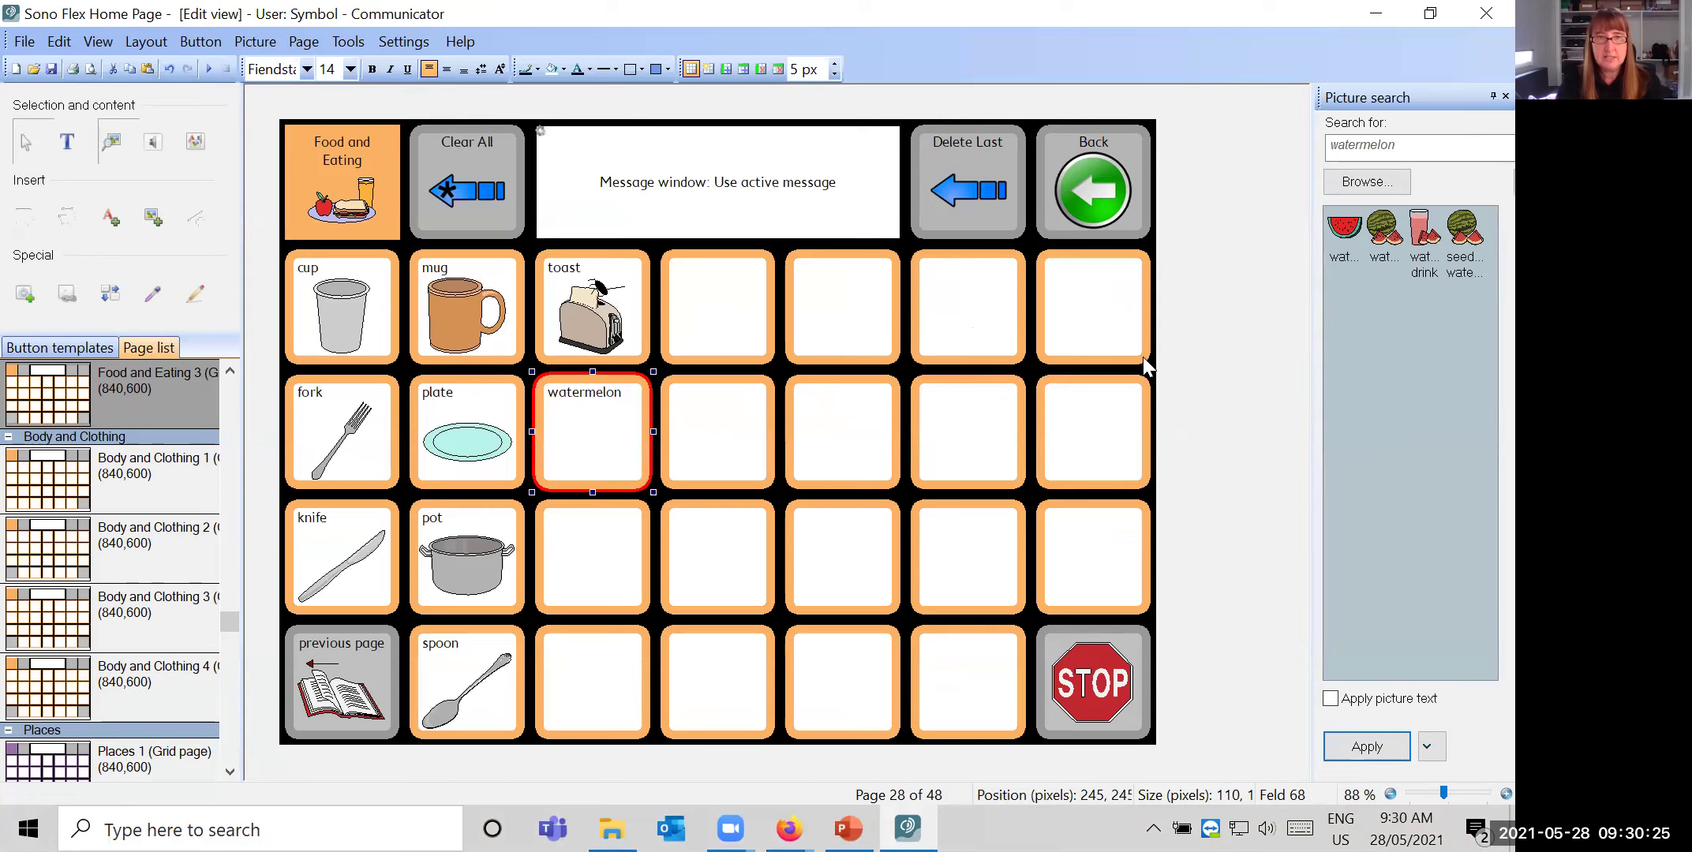
pyautogui.click(1344, 232)
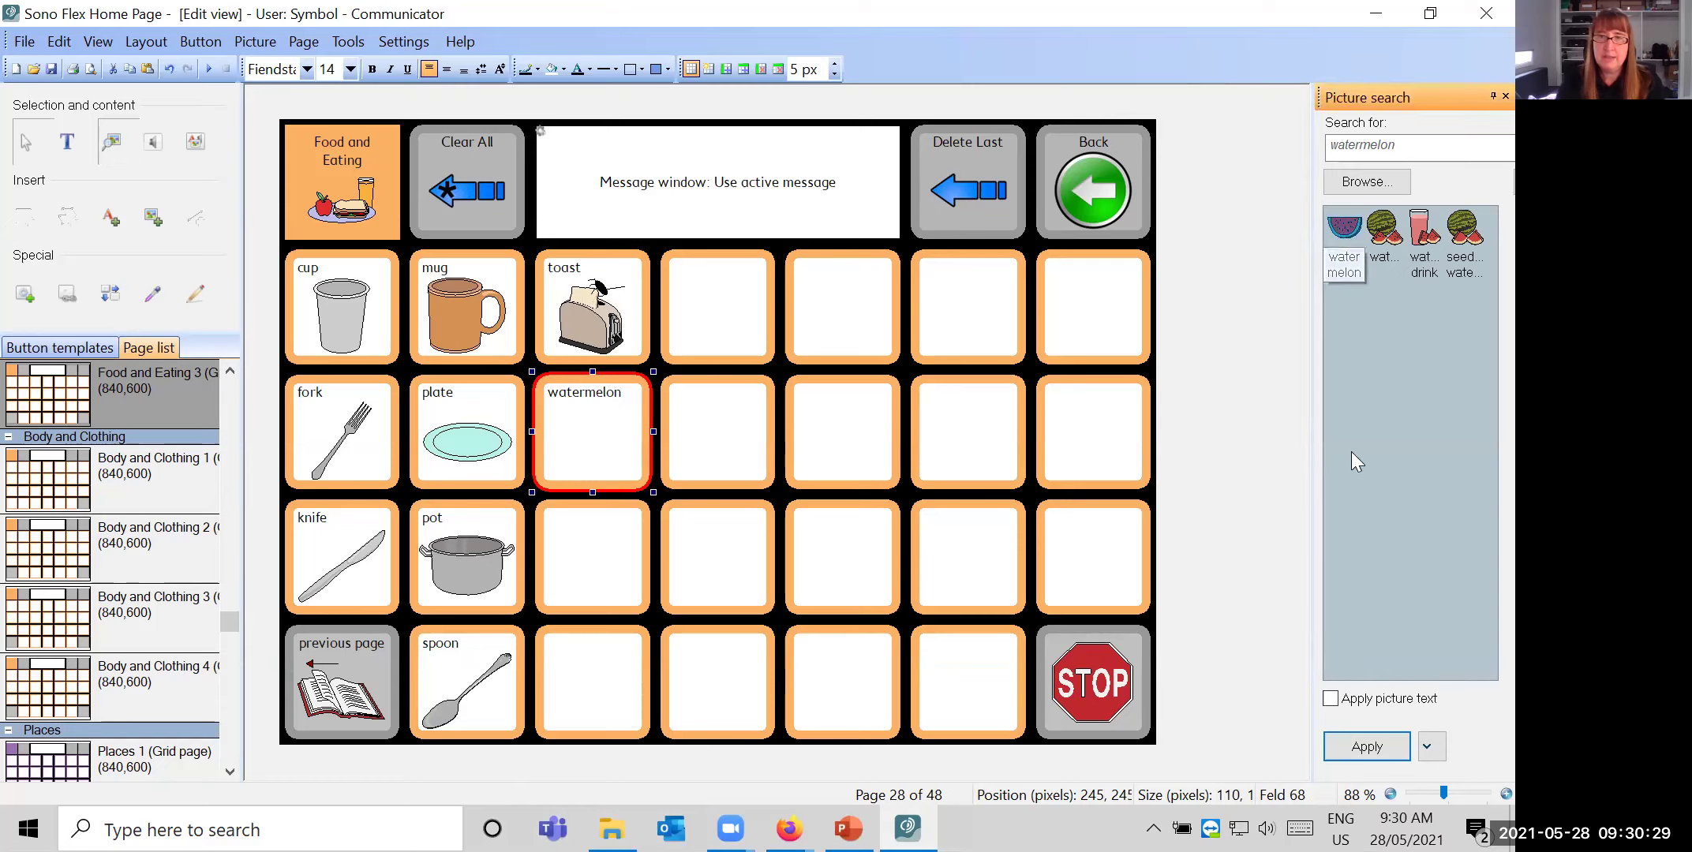
pyautogui.click(1361, 750)
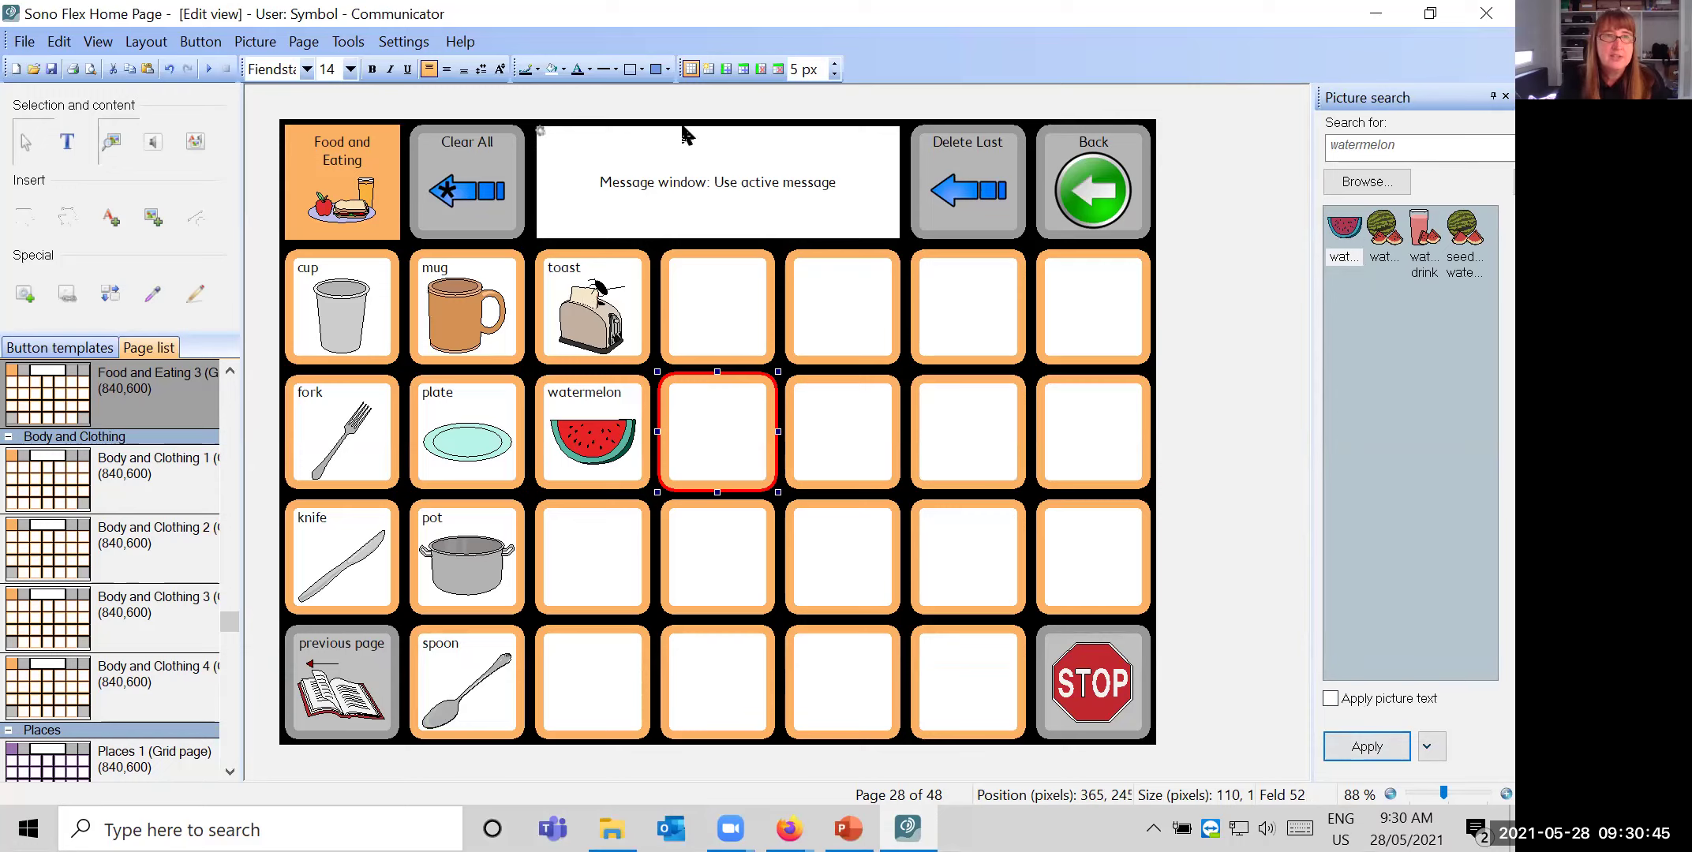
# - Save the edited Sono Flex page set
pyautogui.click(51, 71)
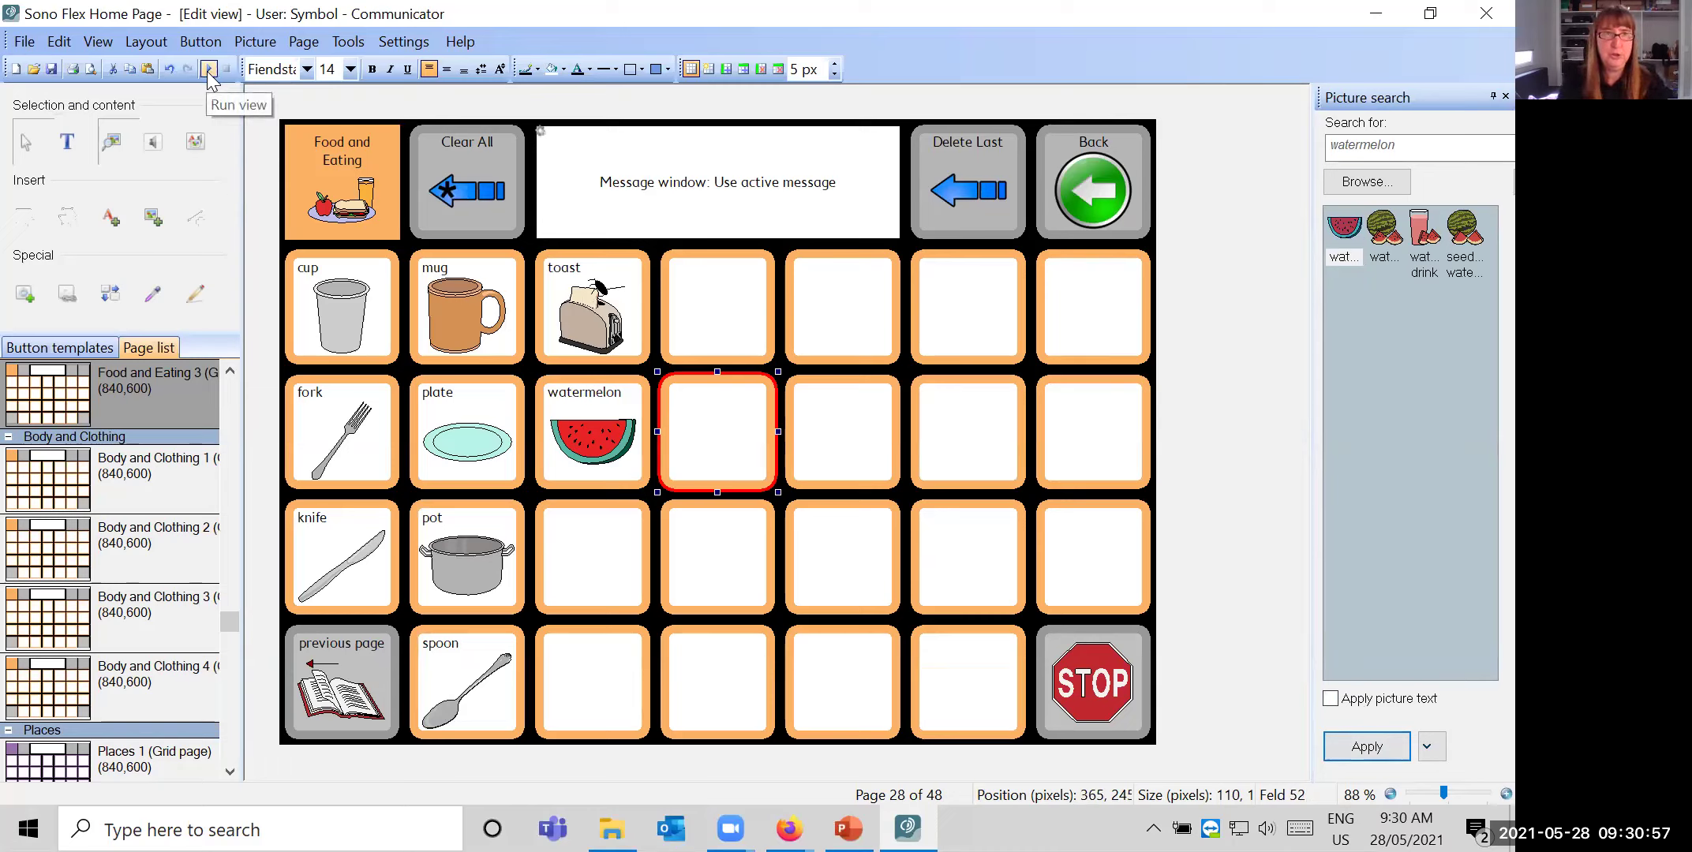
pyautogui.click(28, 44)
pyautogui.moveTo(49, 120)
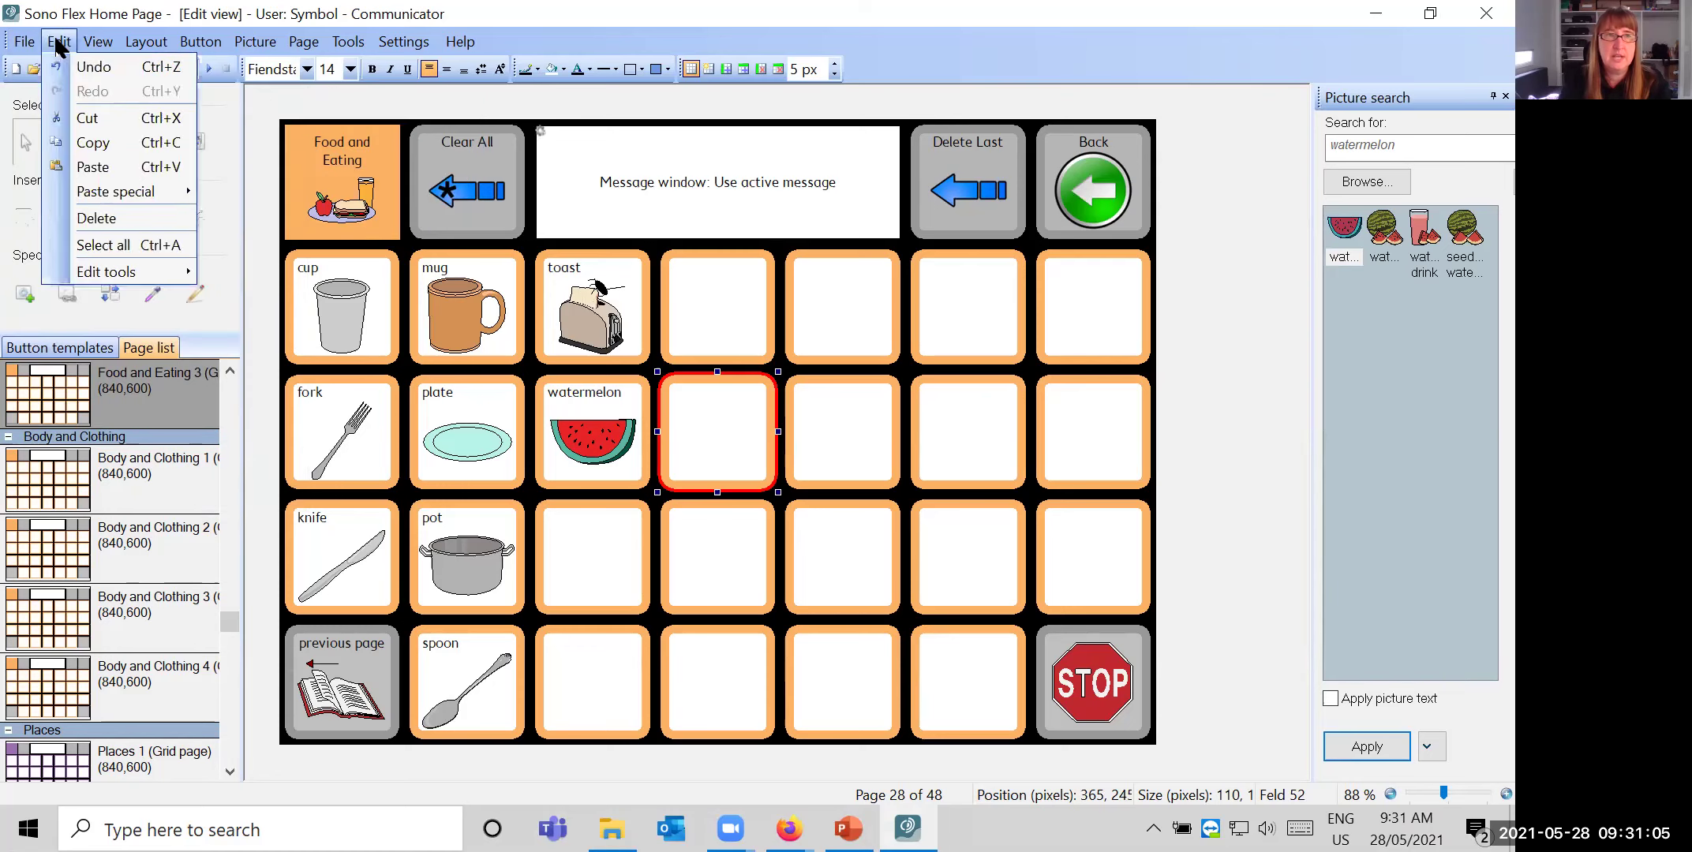
pyautogui.click(297, 99)
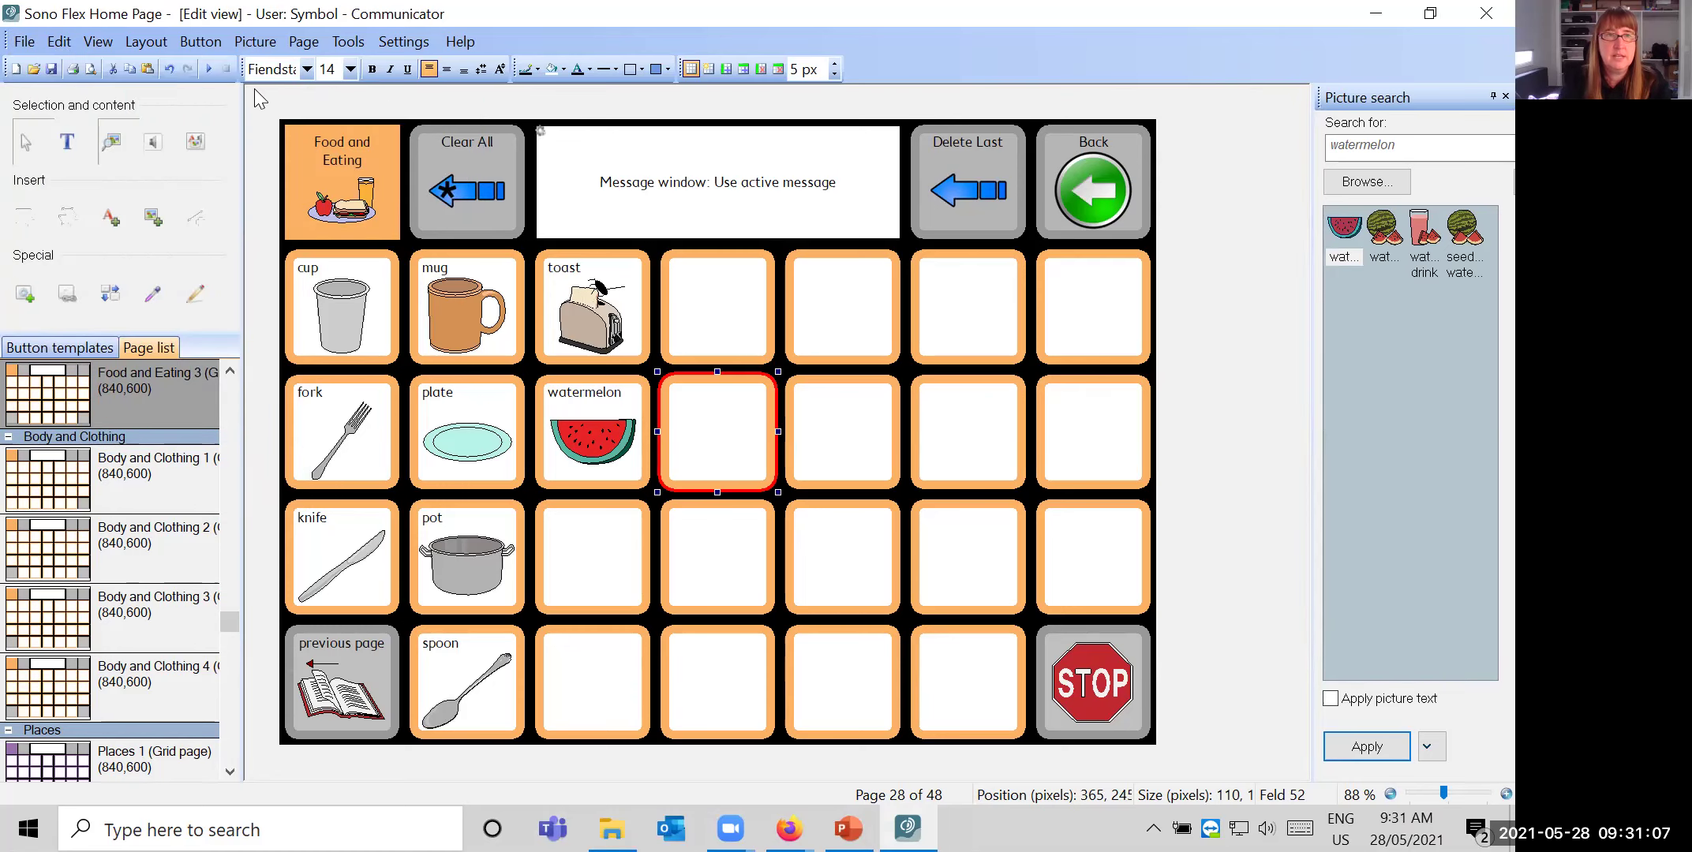
# - Return to run view and go to the last Food and Eating page to check the watermelon button
pyautogui.click(210, 70)
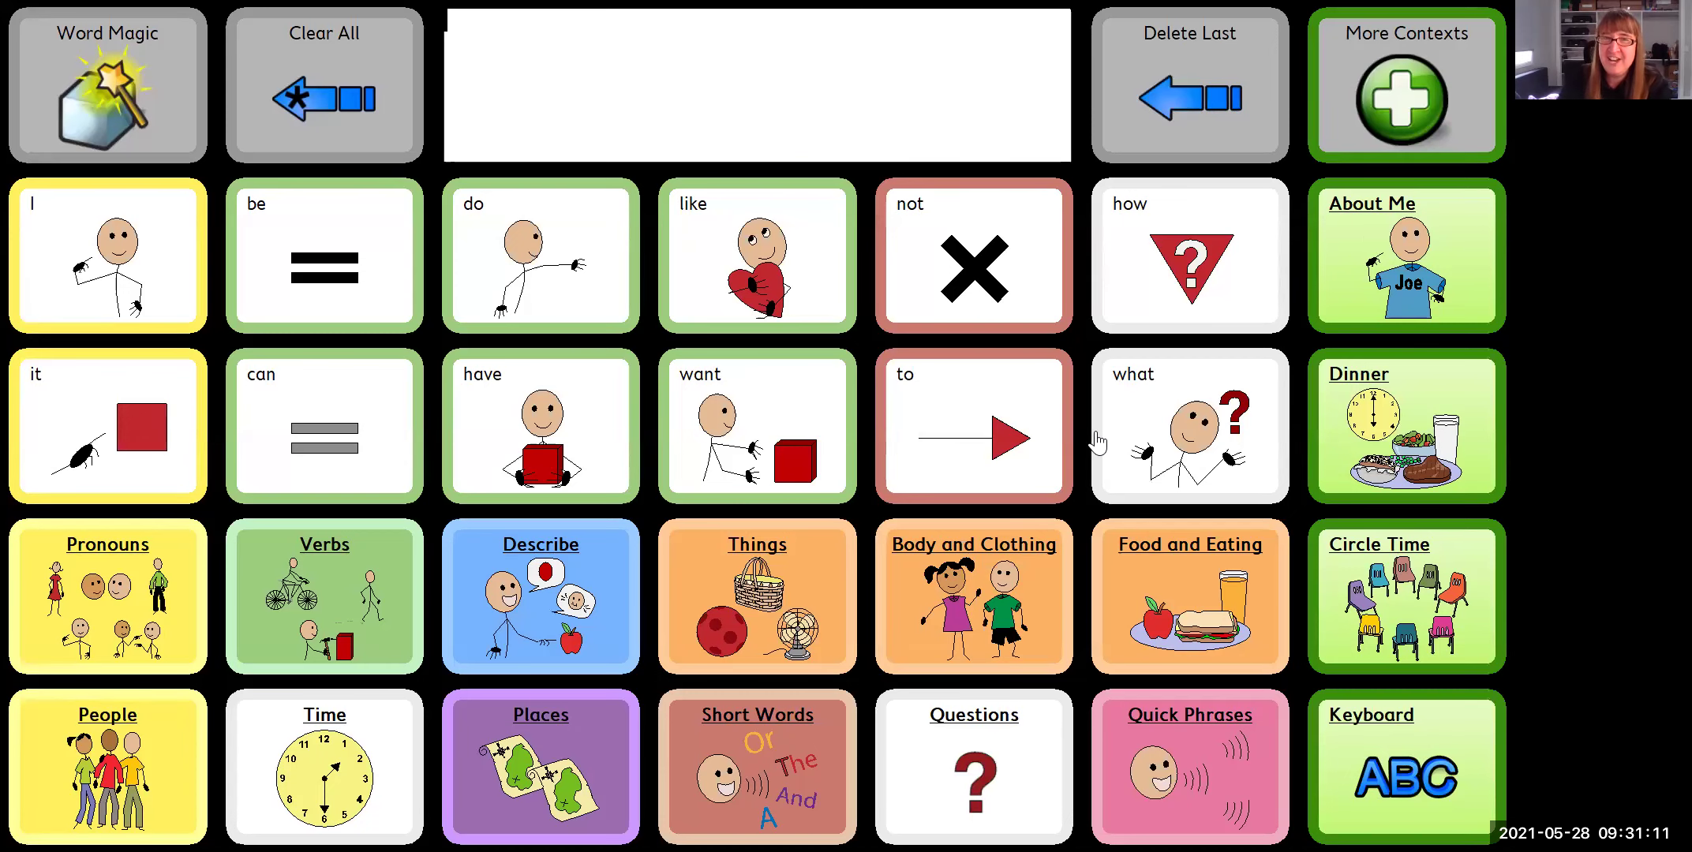
pyautogui.click(1209, 588)
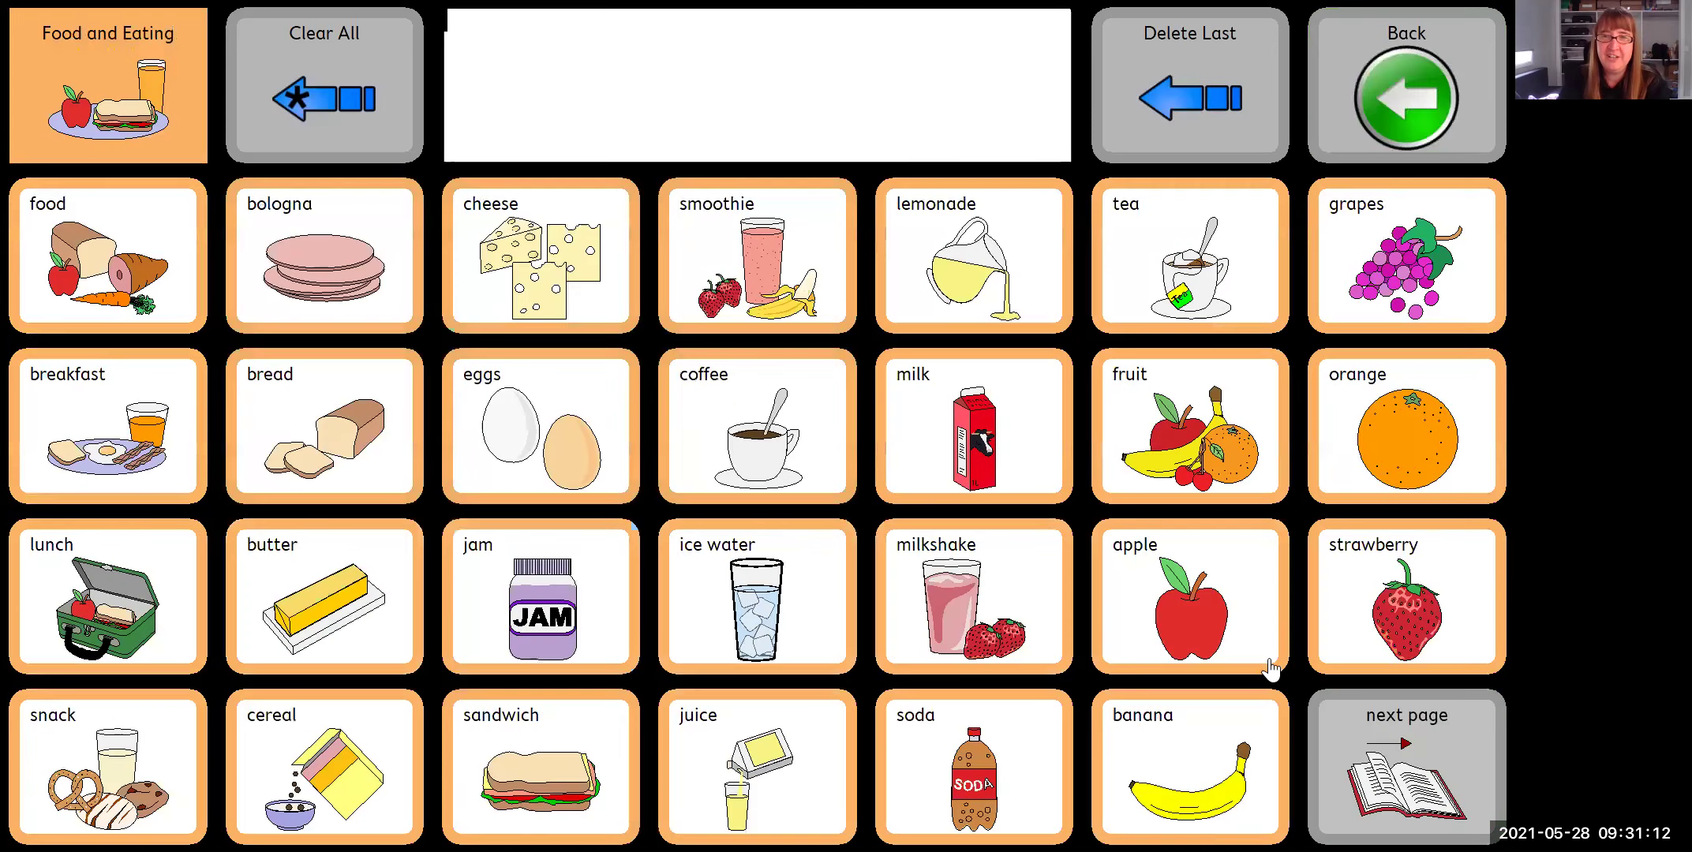
pyautogui.click(1379, 751)
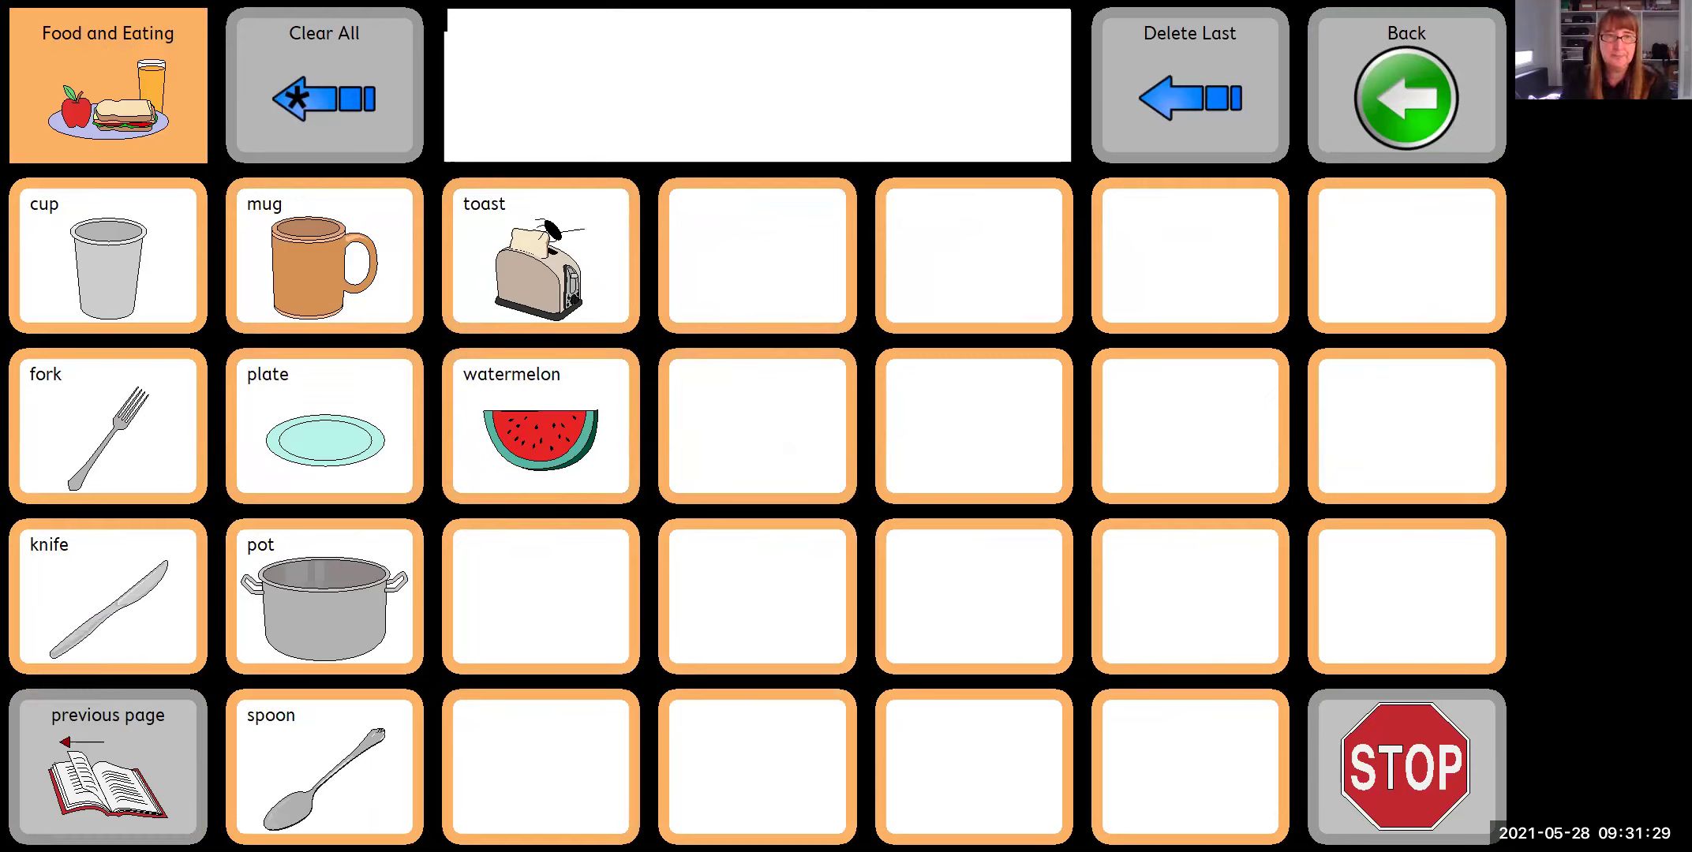
# - Switch to the Text user through the user setup in the advanced settings
pyautogui.rightClick(685, 405)
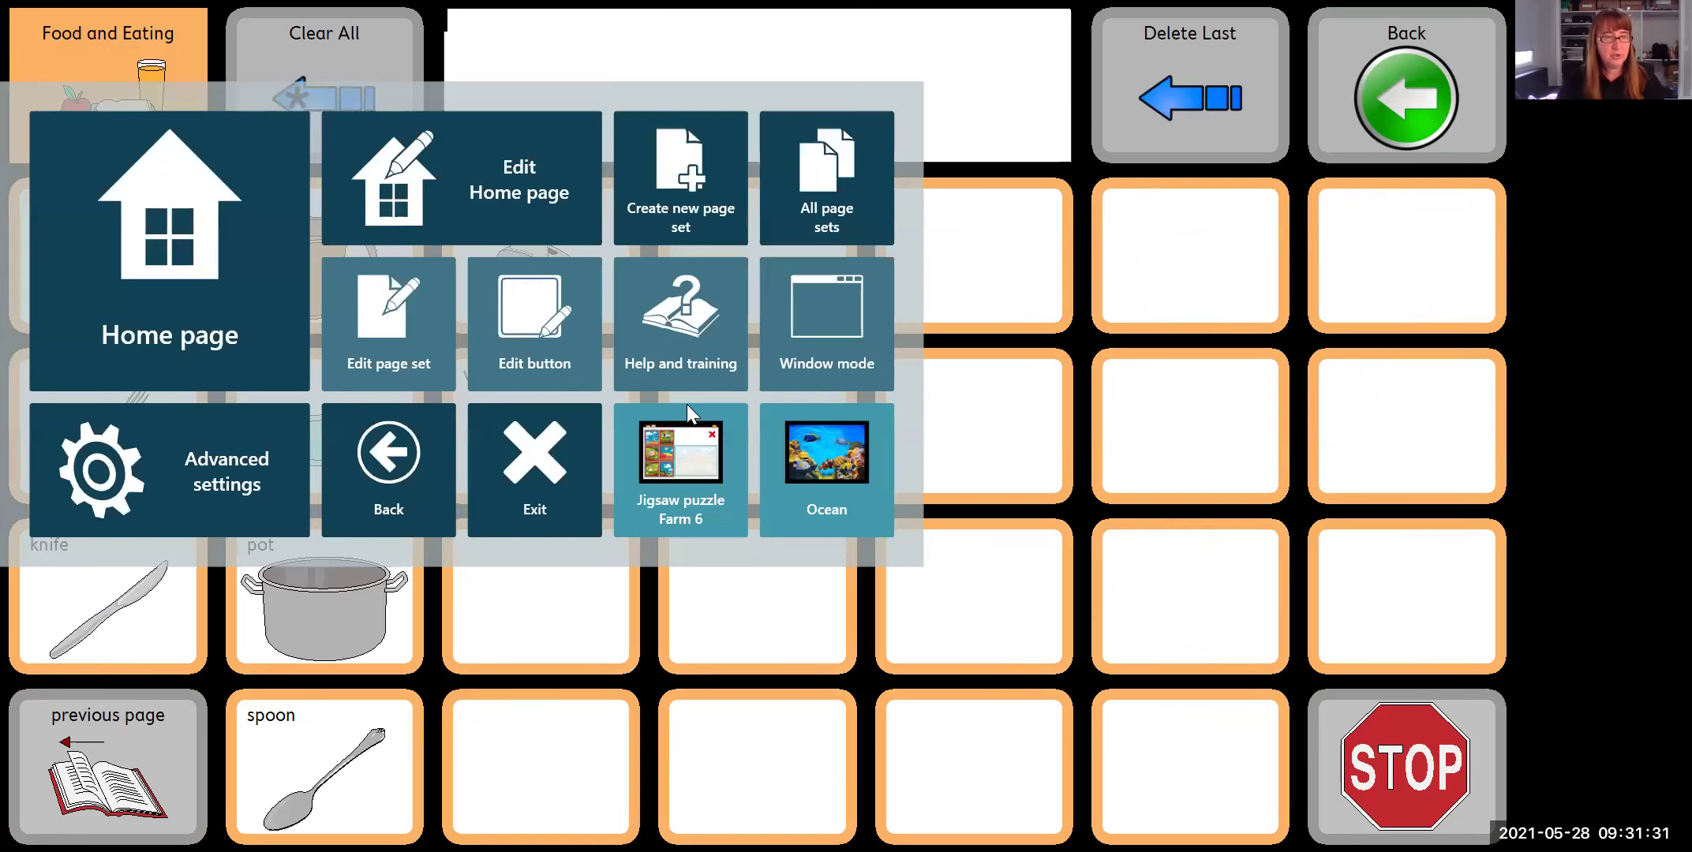
pyautogui.click(247, 466)
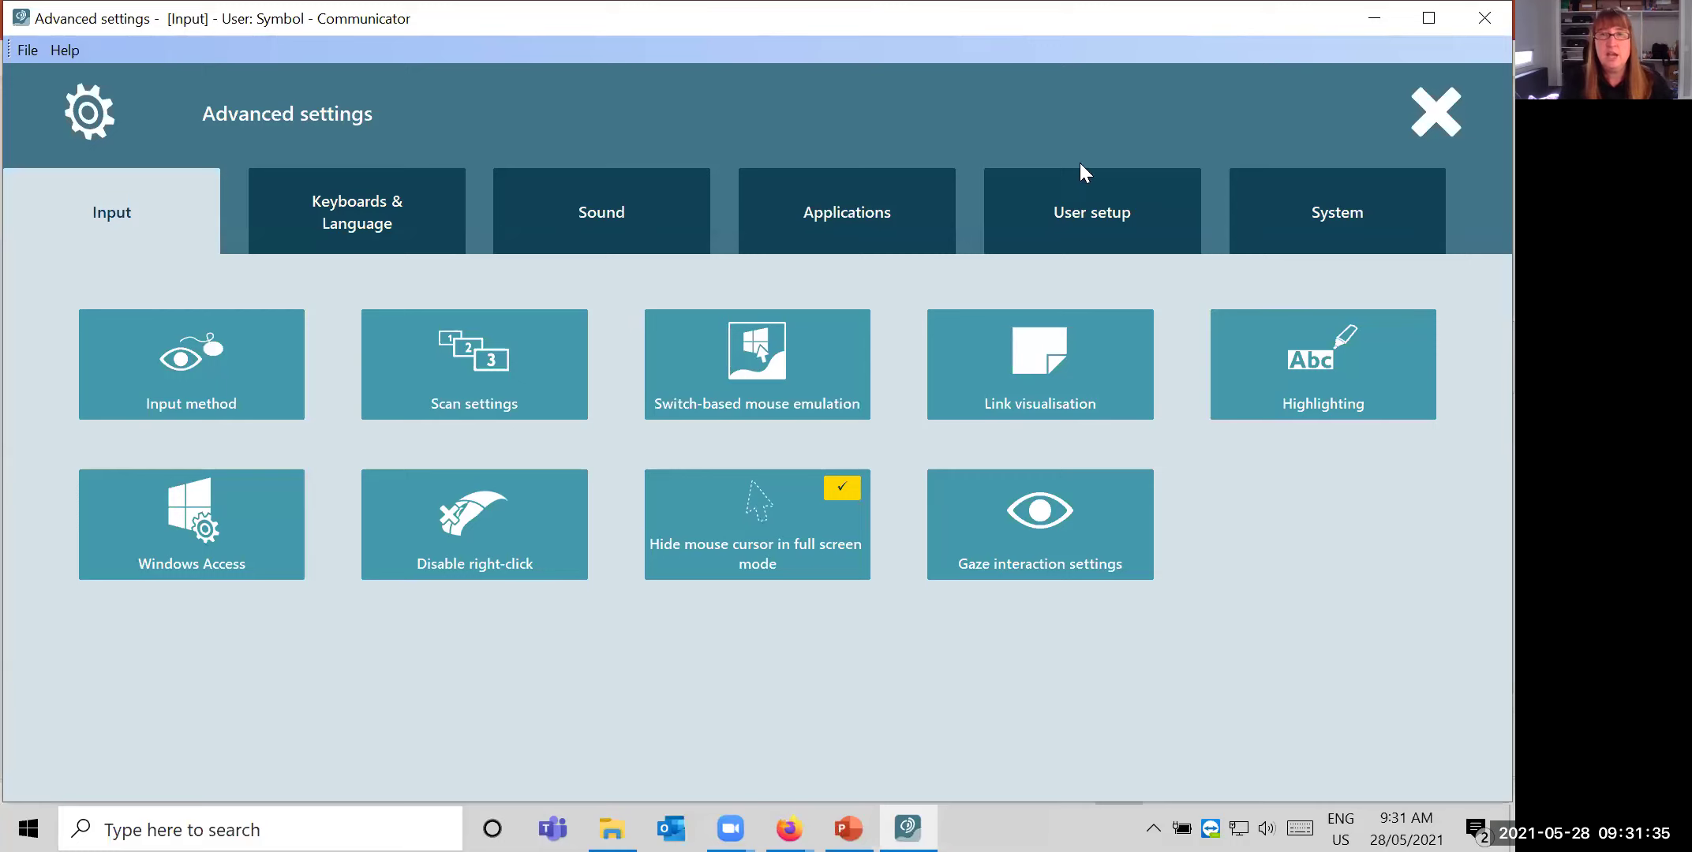
pyautogui.click(1098, 217)
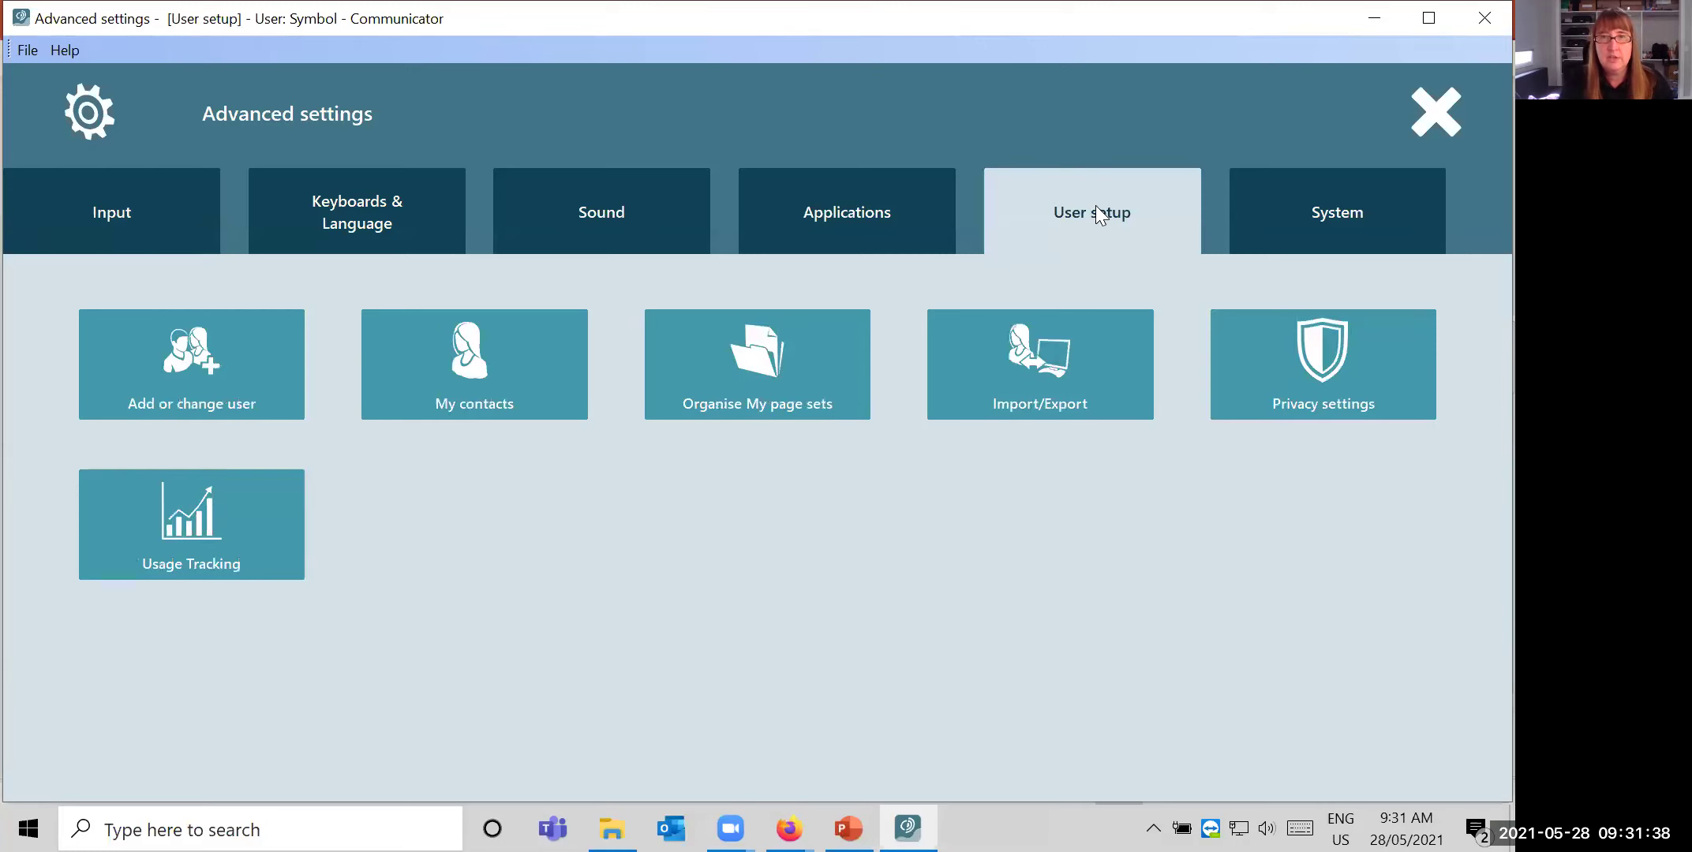
pyautogui.click(176, 376)
pyautogui.click(509, 354)
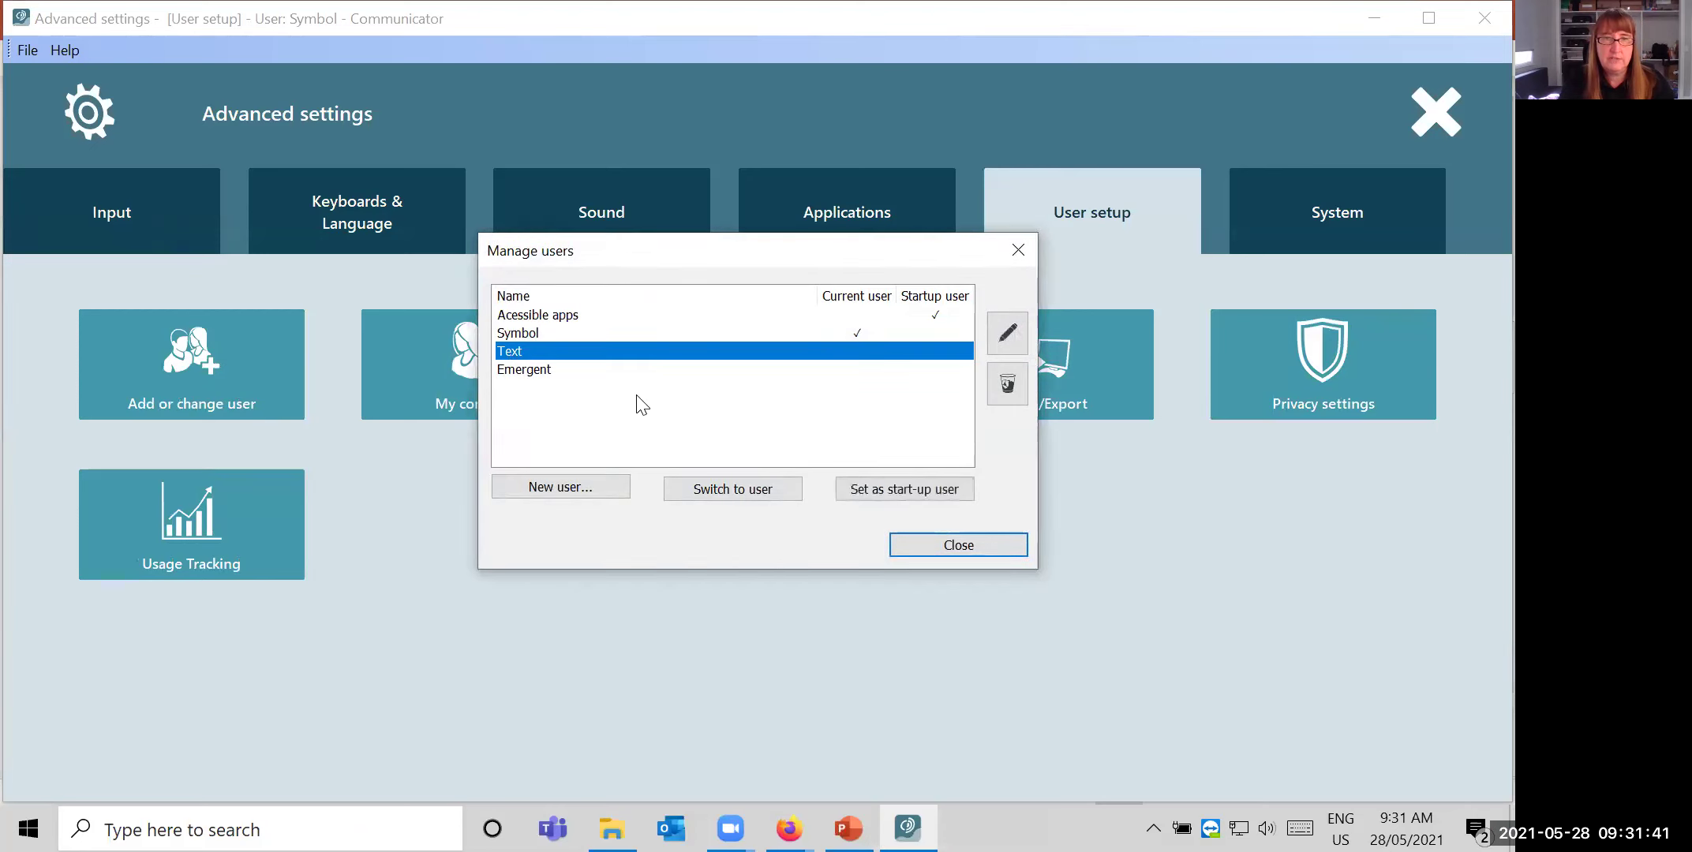
pyautogui.click(734, 489)
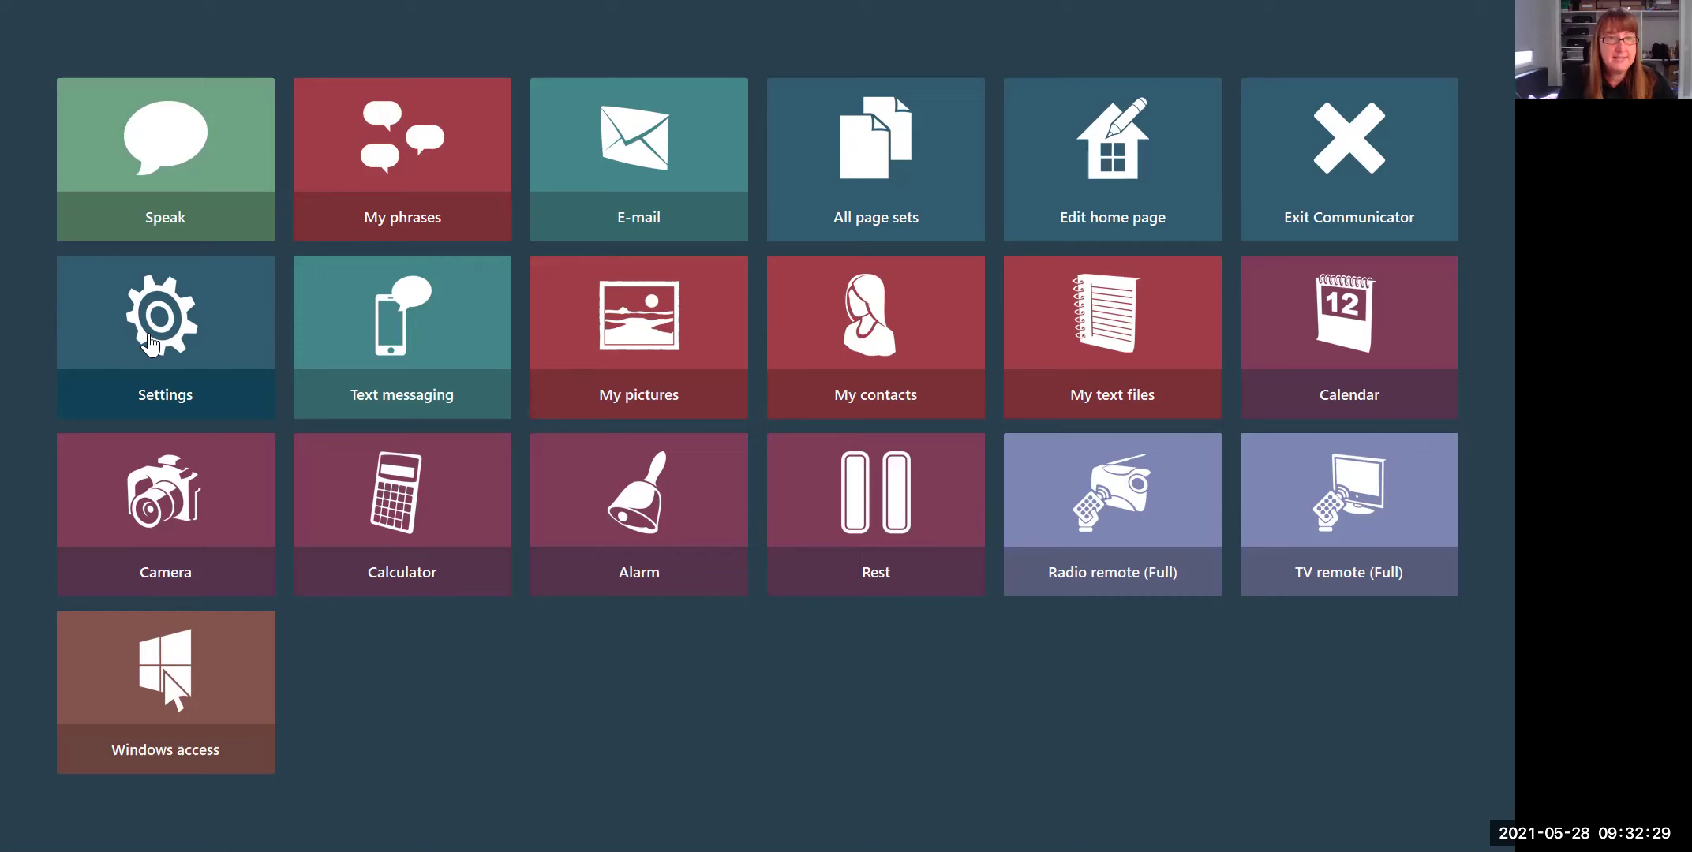
# - Look through the Text user's settings and the list of available voices, and return to the home page
pyautogui.click(150, 345)
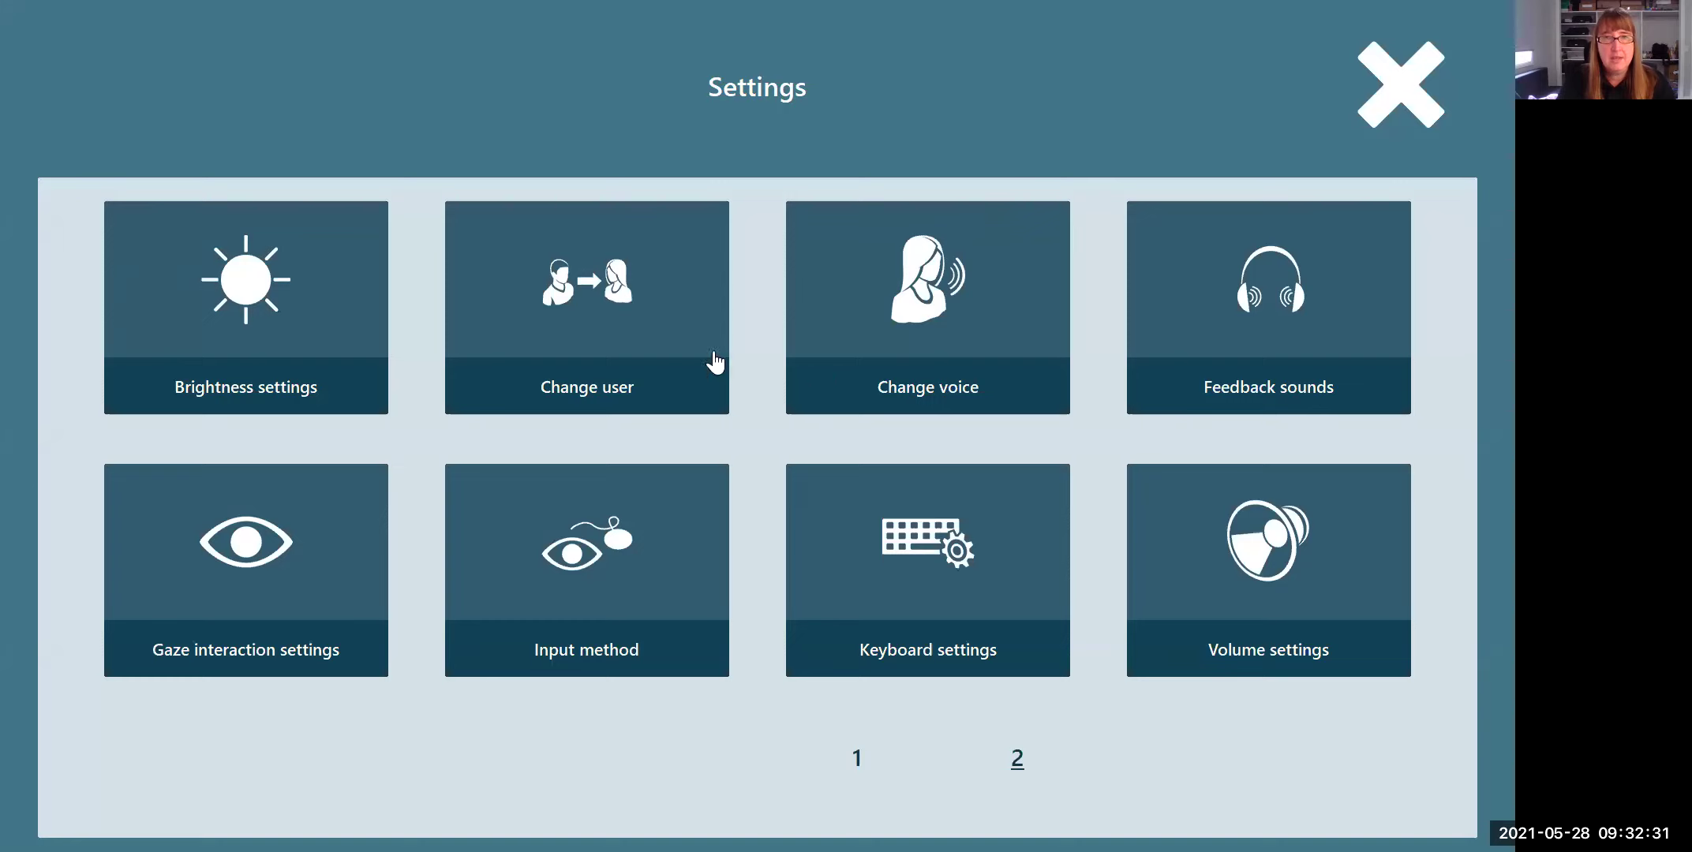
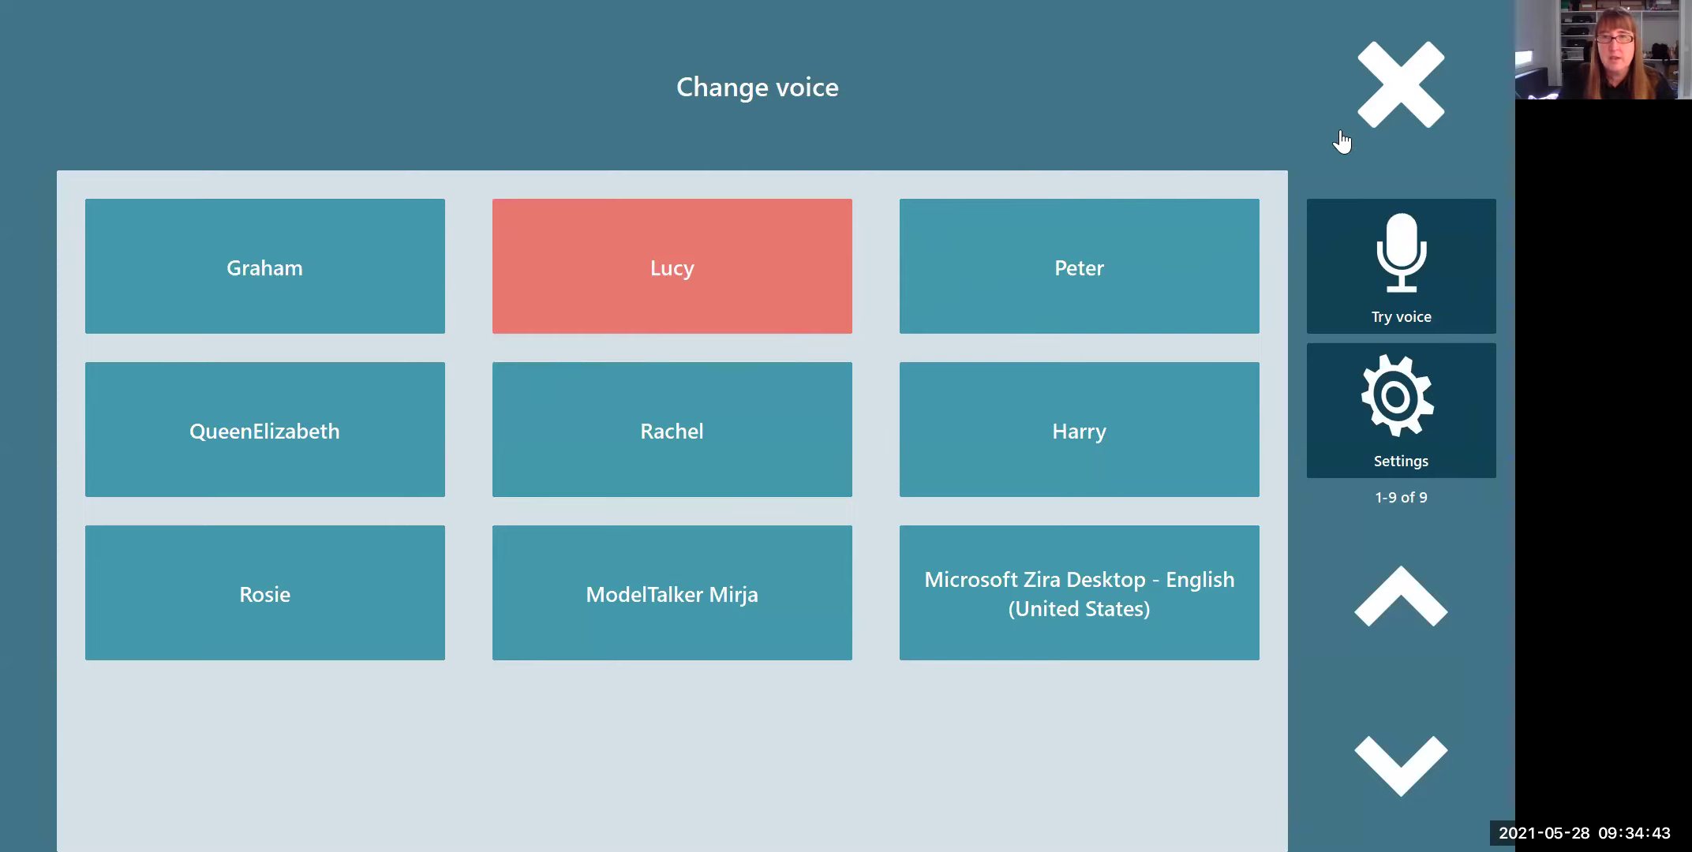
pyautogui.click(1373, 96)
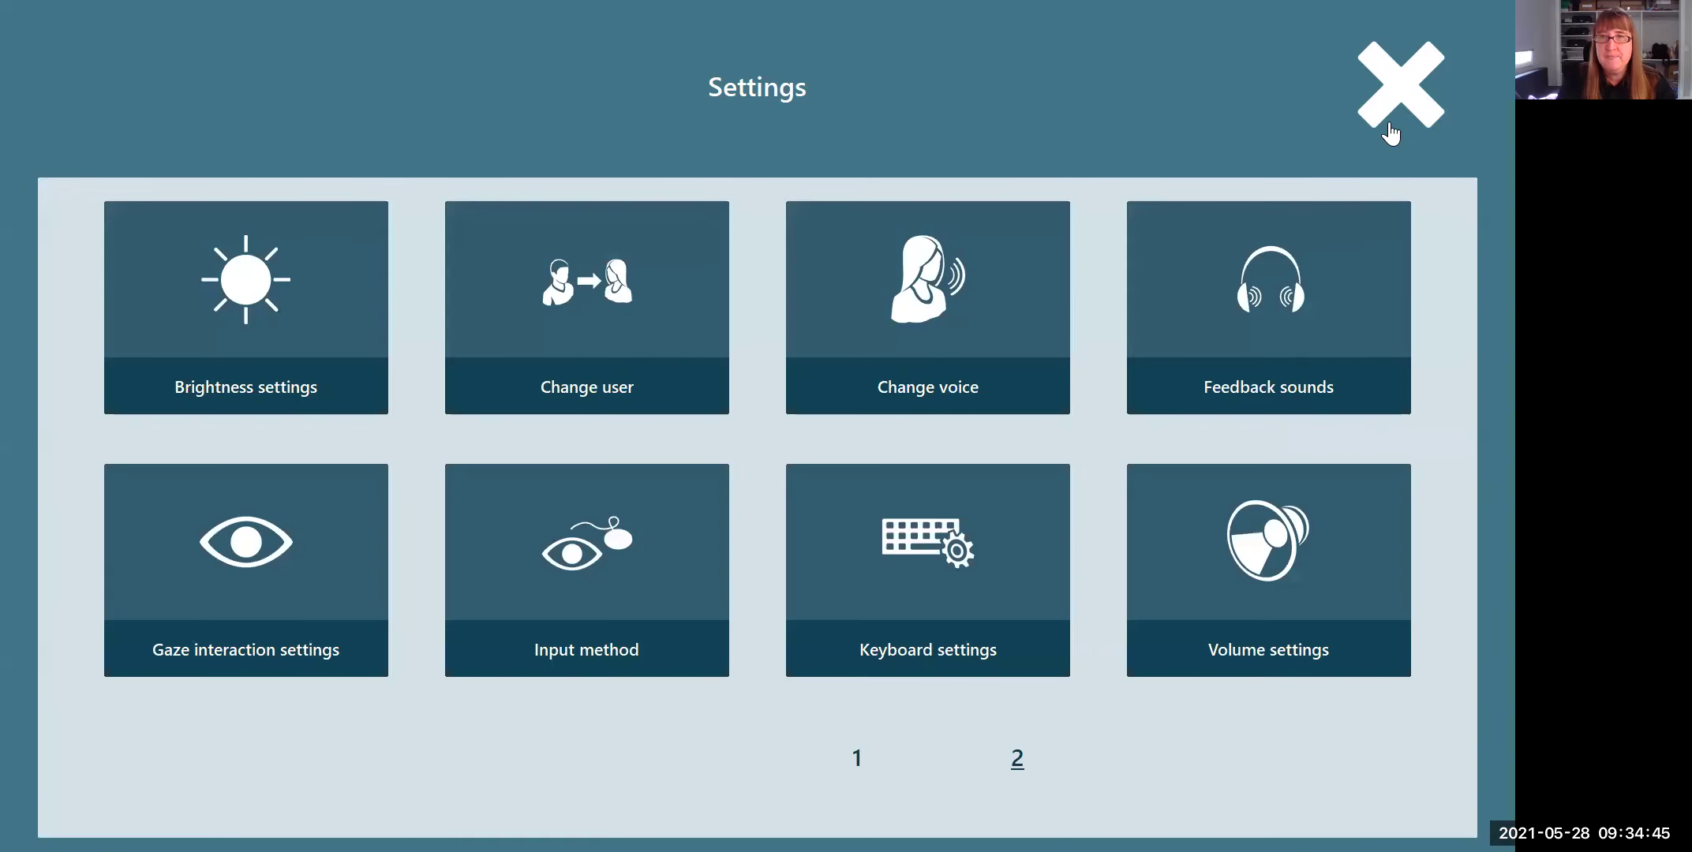
pyautogui.click(1379, 103)
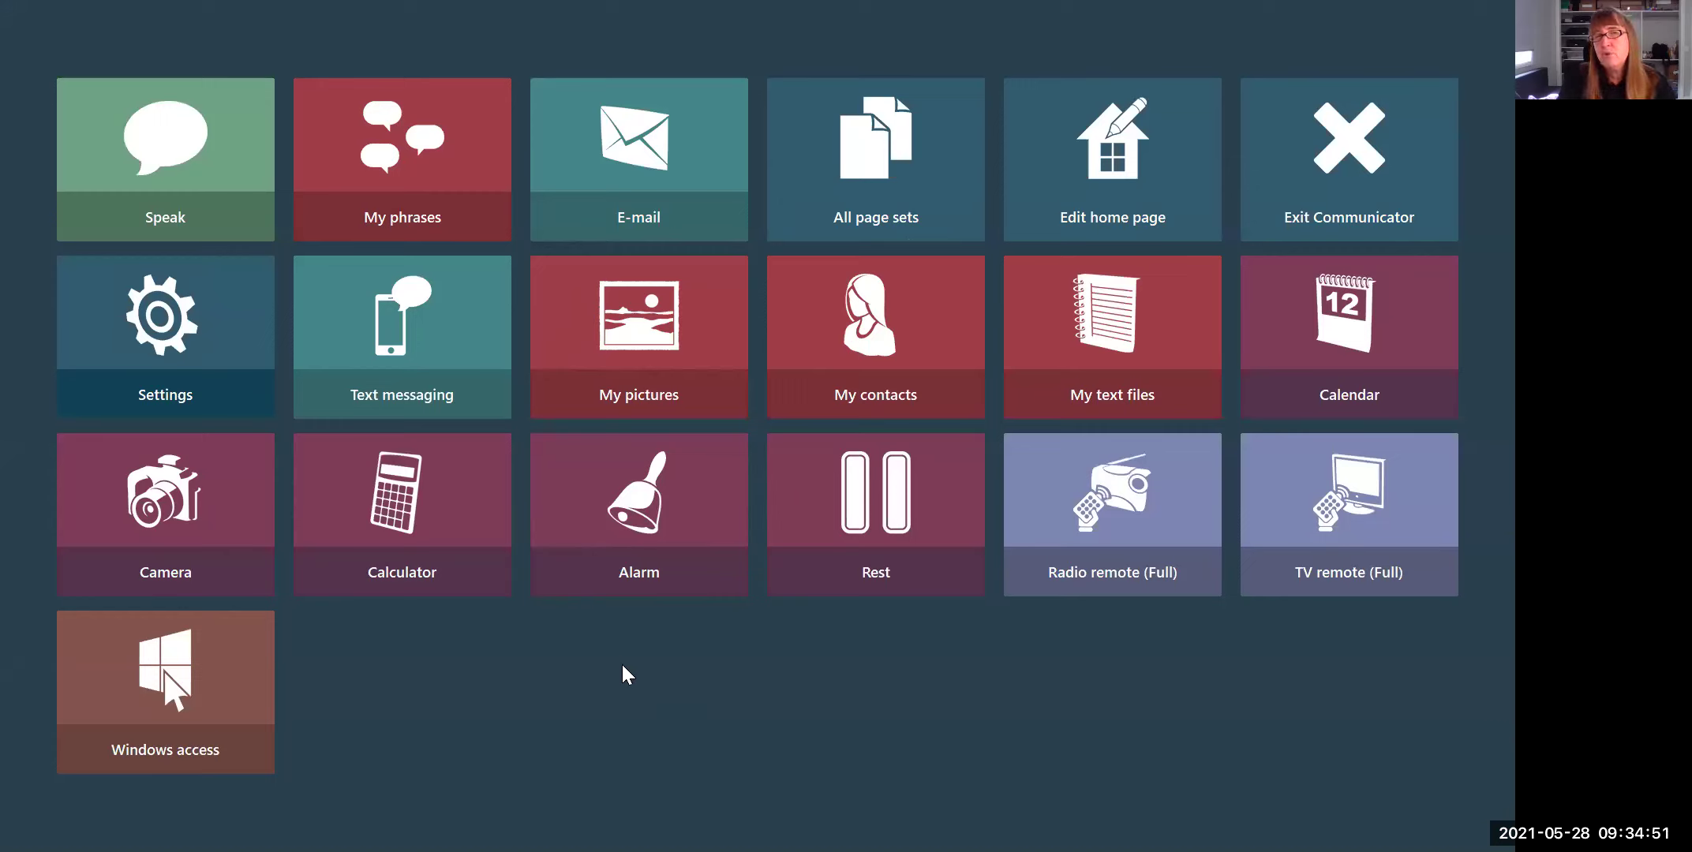
# - Open the advanced settings and examine the Input, Keyboards & Language, Sound, Applications, User setup and System options
pyautogui.rightClick(464, 636)
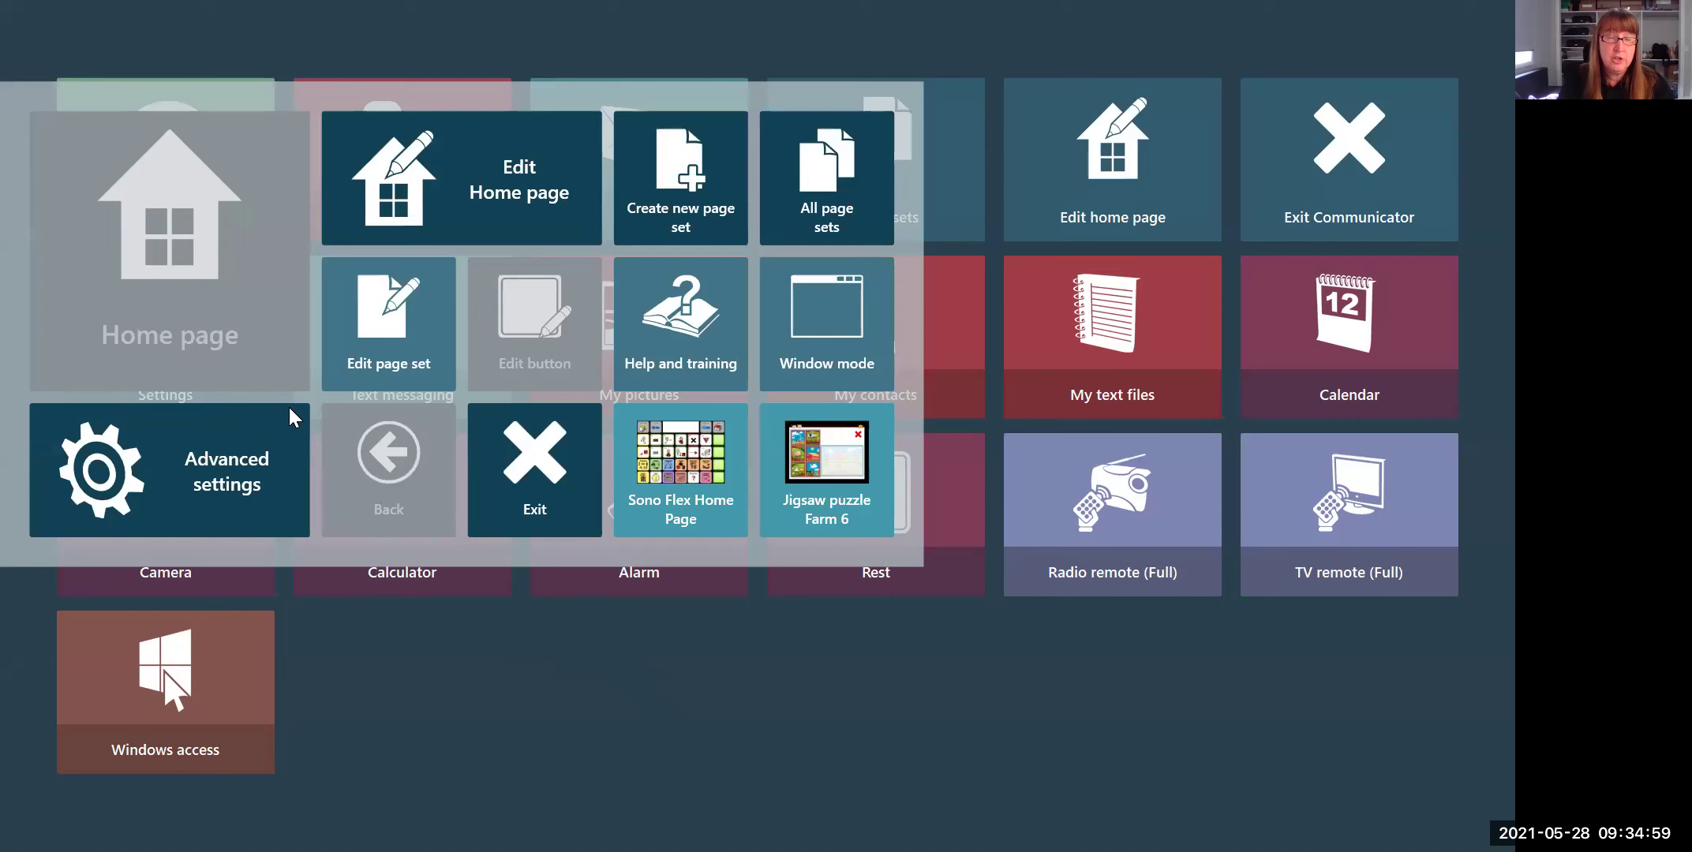
pyautogui.click(175, 487)
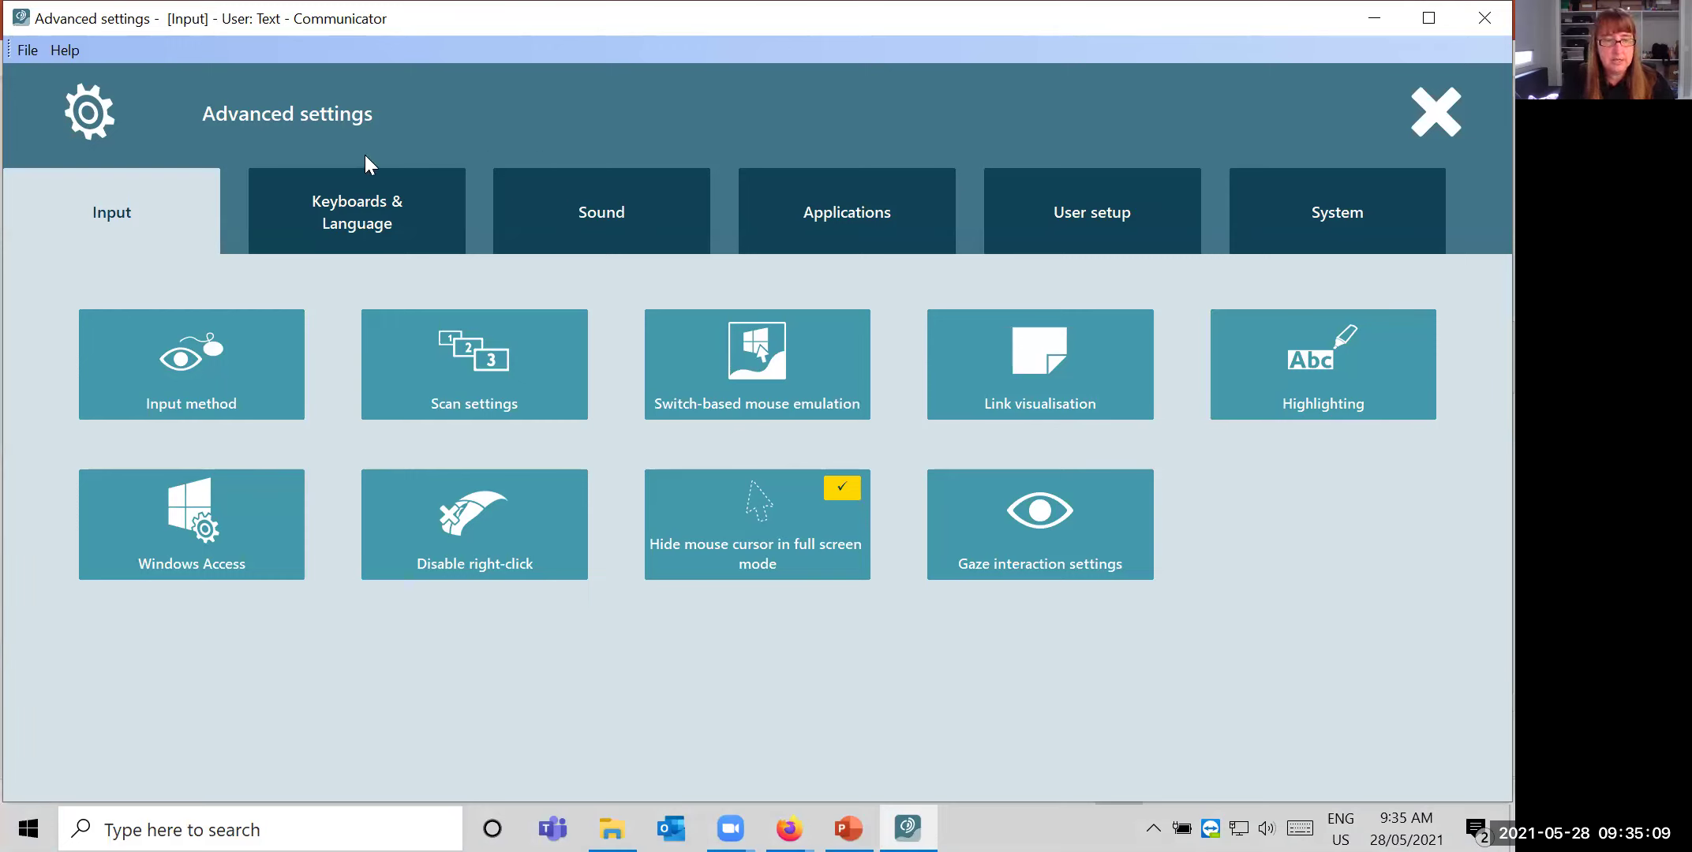
pyautogui.click(375, 217)
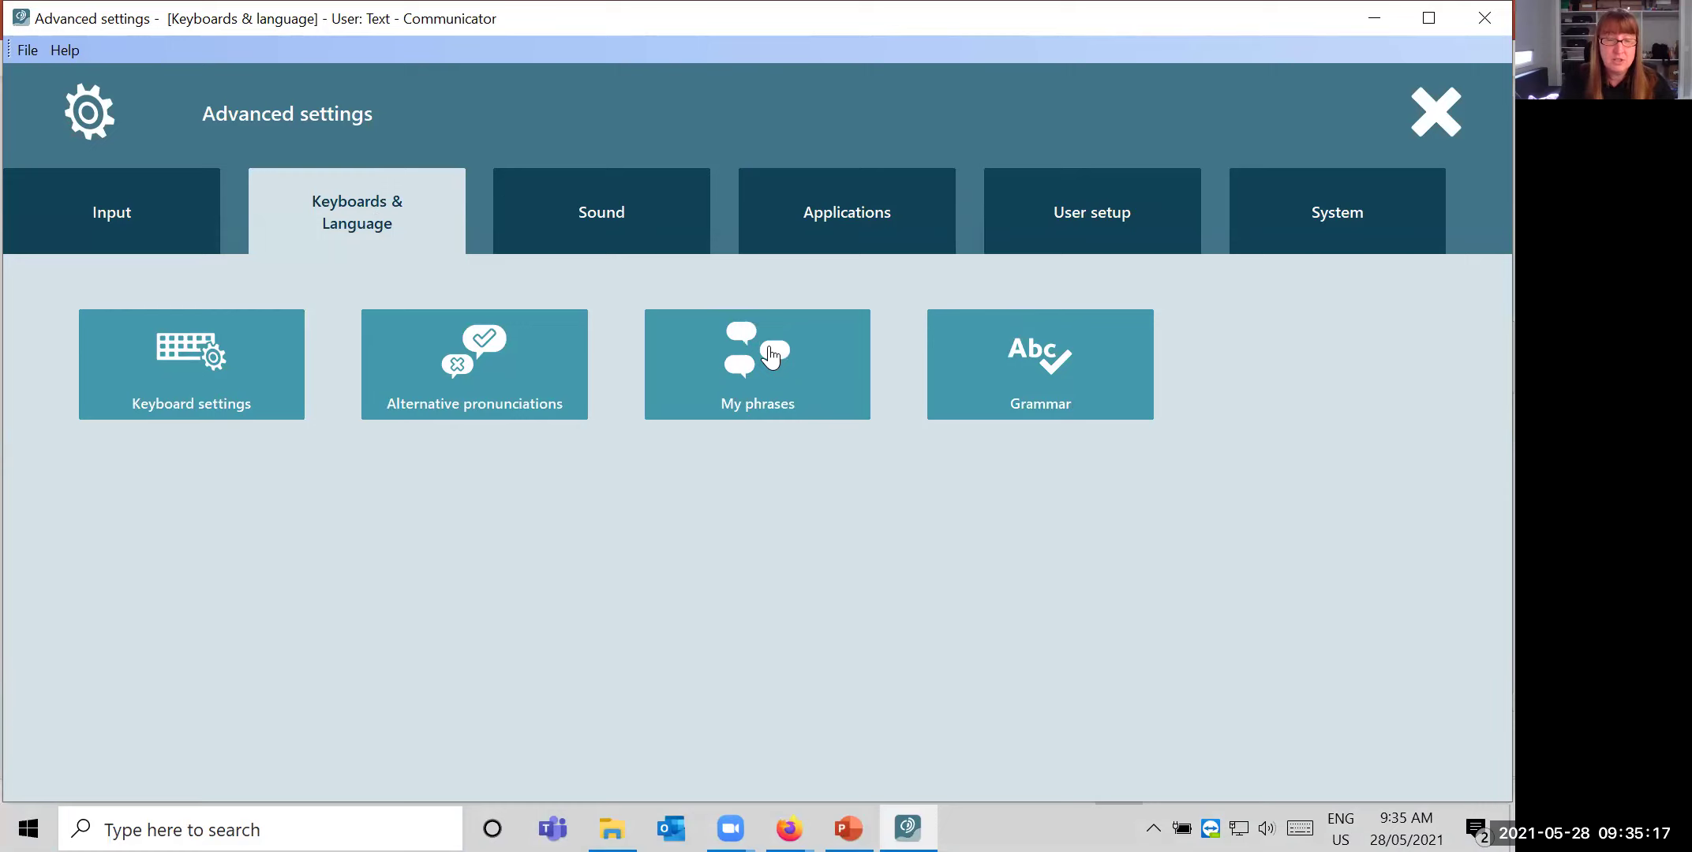
pyautogui.click(568, 224)
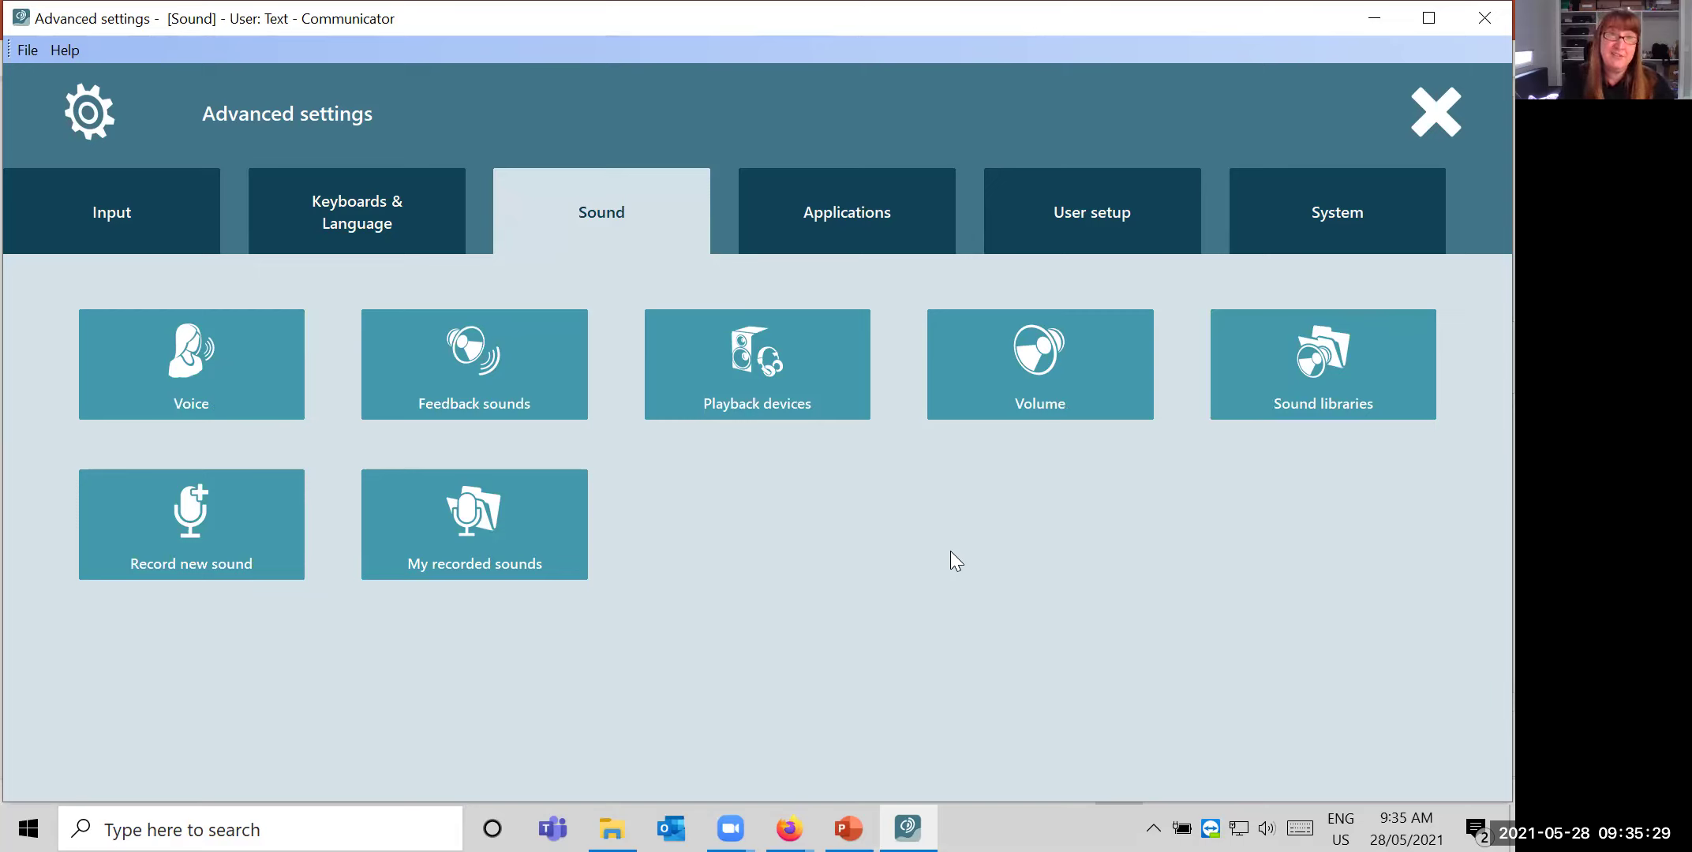
pyautogui.click(822, 220)
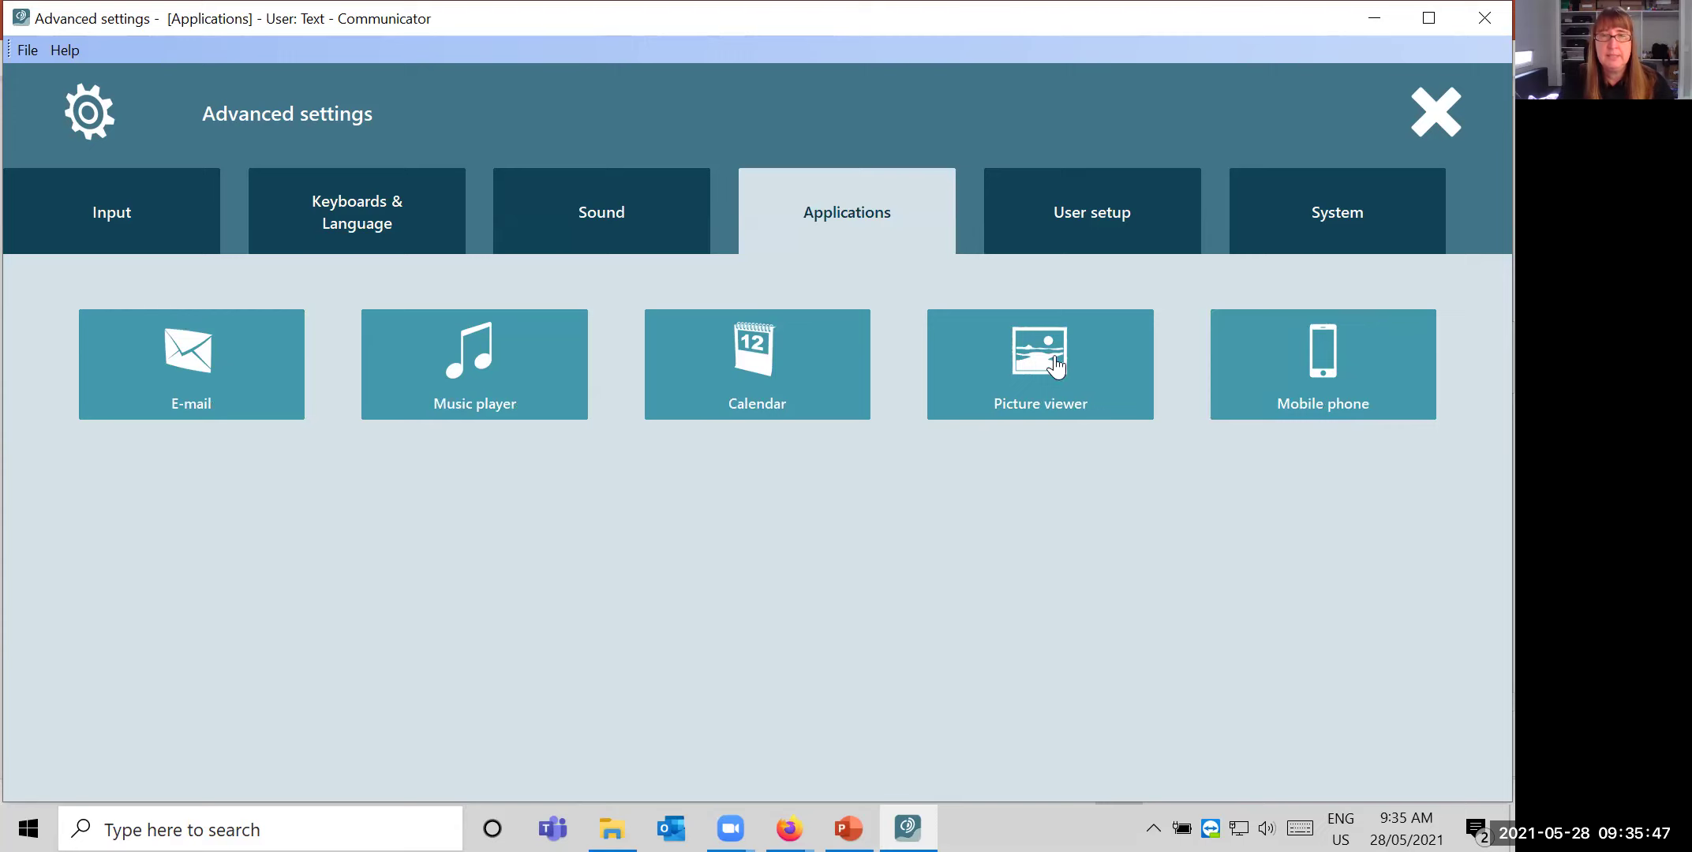
pyautogui.click(1075, 221)
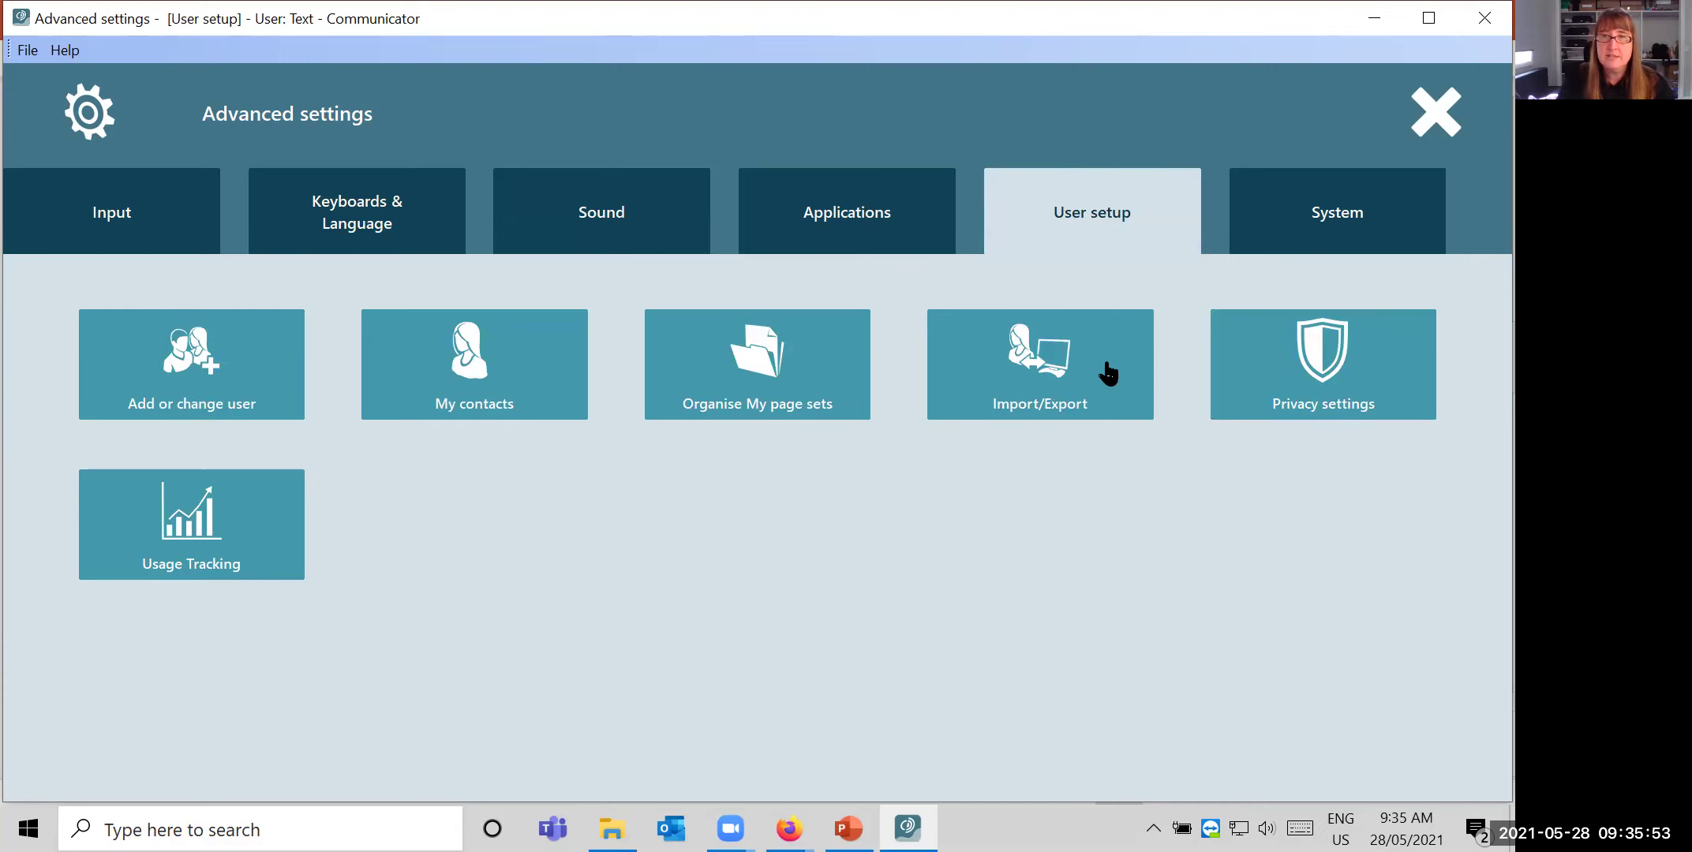
pyautogui.click(1325, 213)
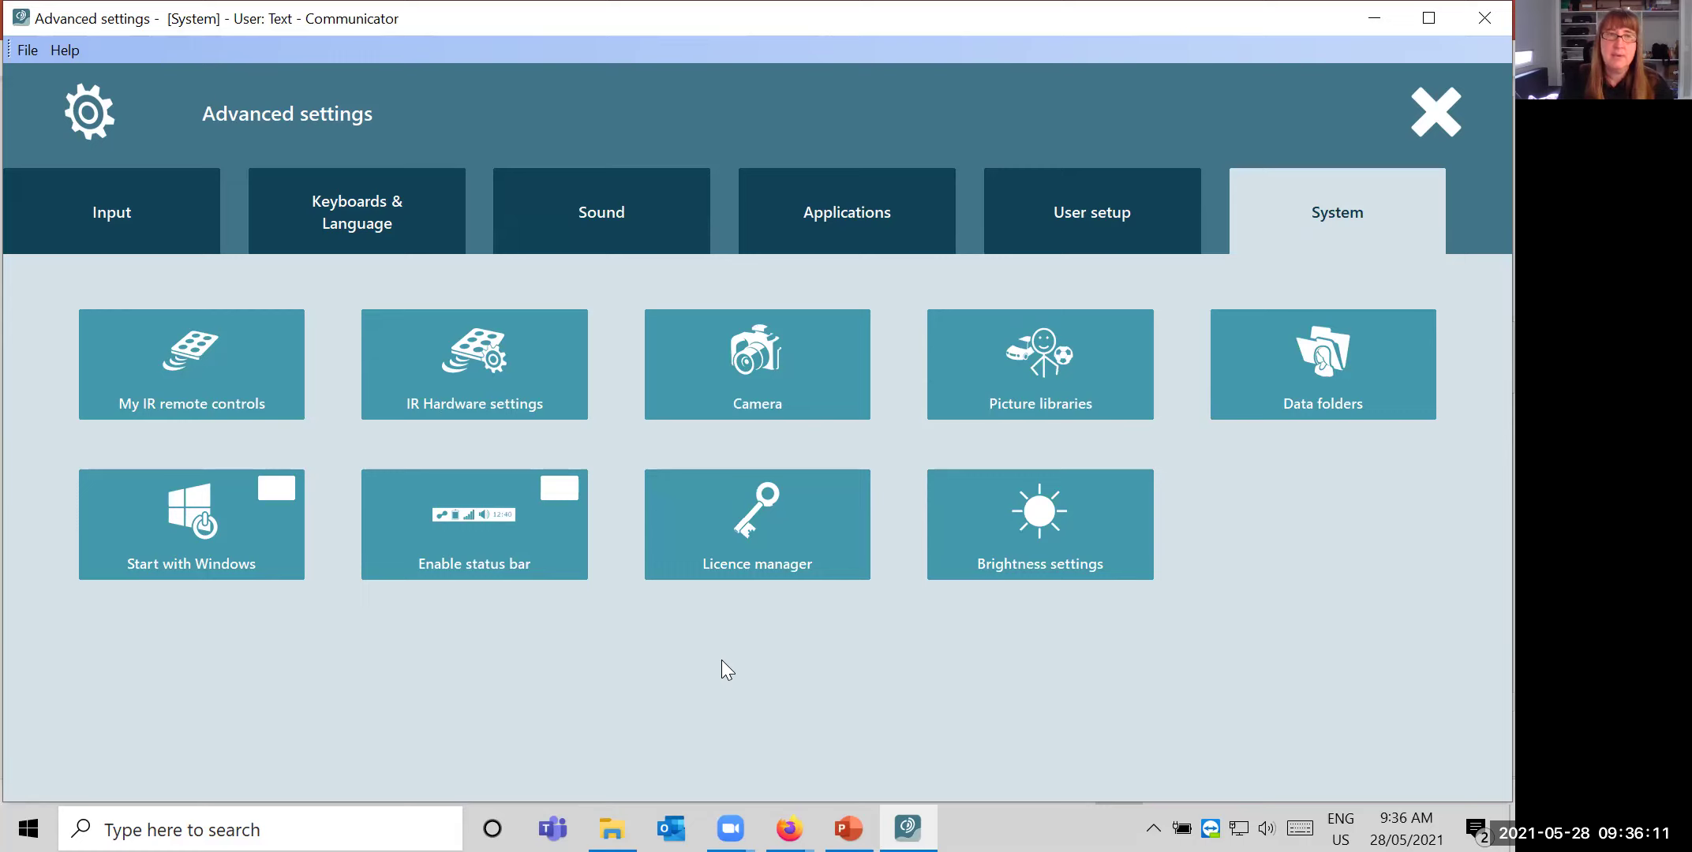
# - Try the Start with Windows option, switch it back off and leave the advanced settings
pyautogui.click(278, 497)
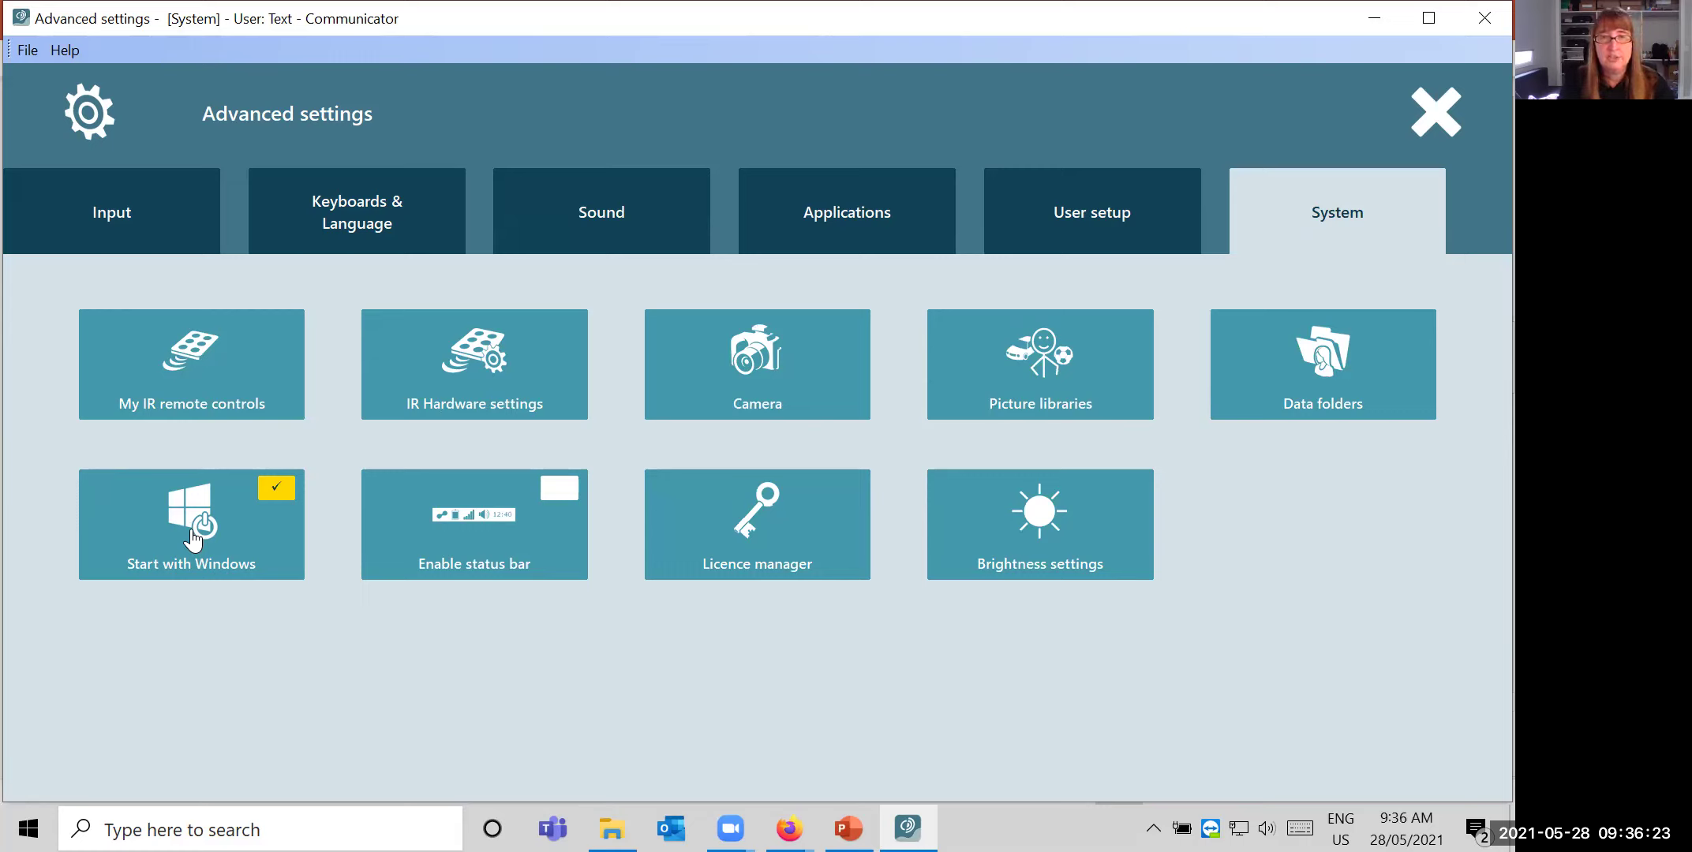
pyautogui.click(280, 487)
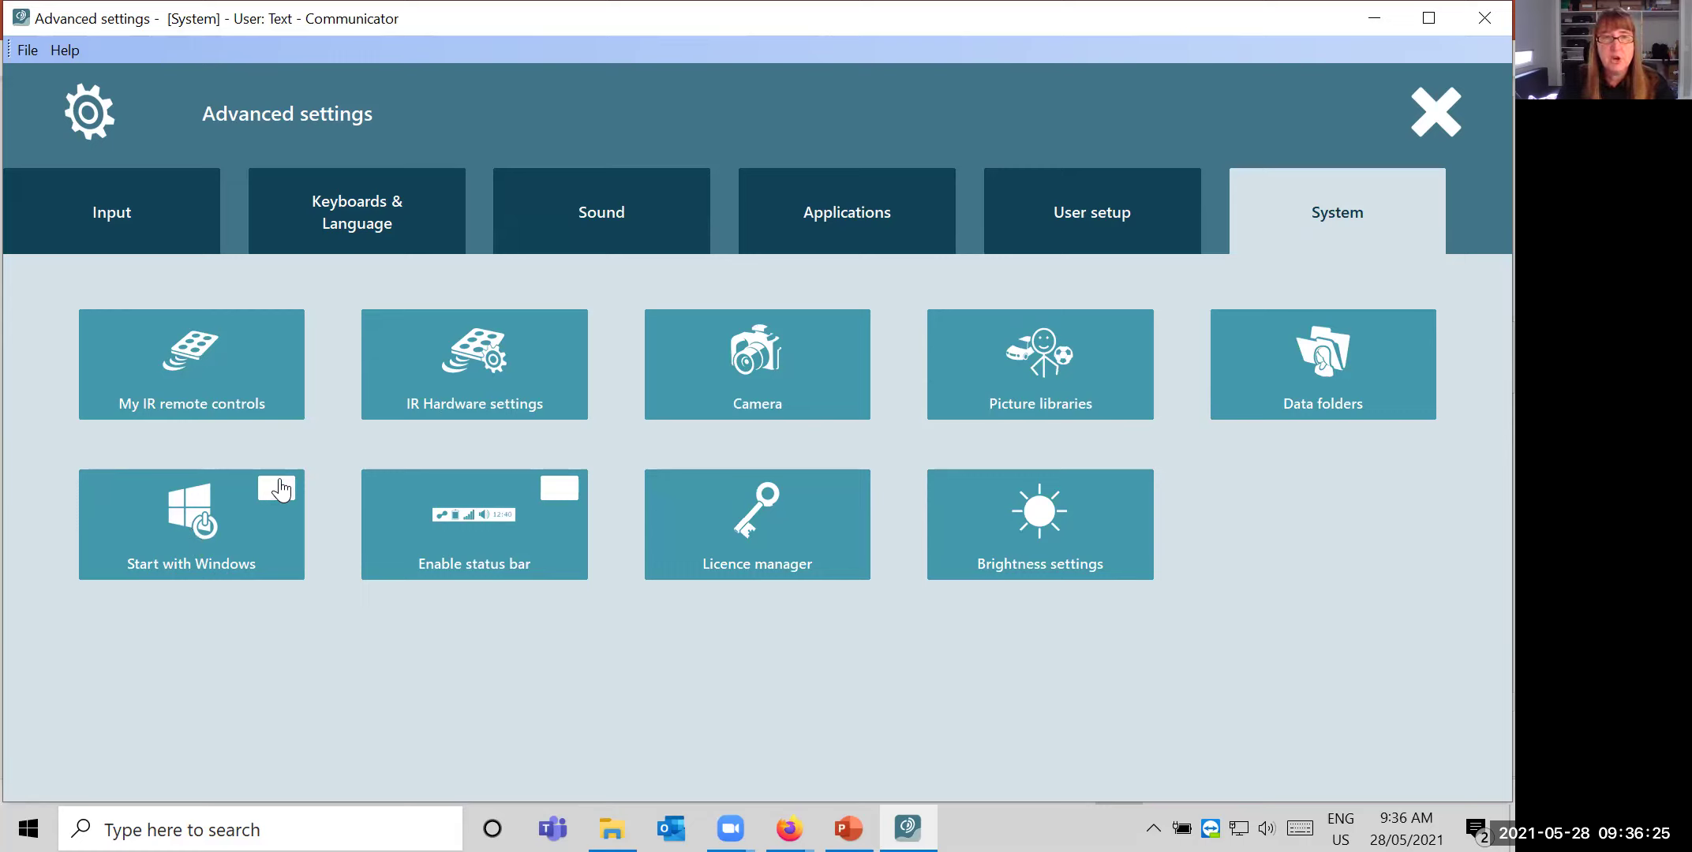
pyautogui.click(1437, 117)
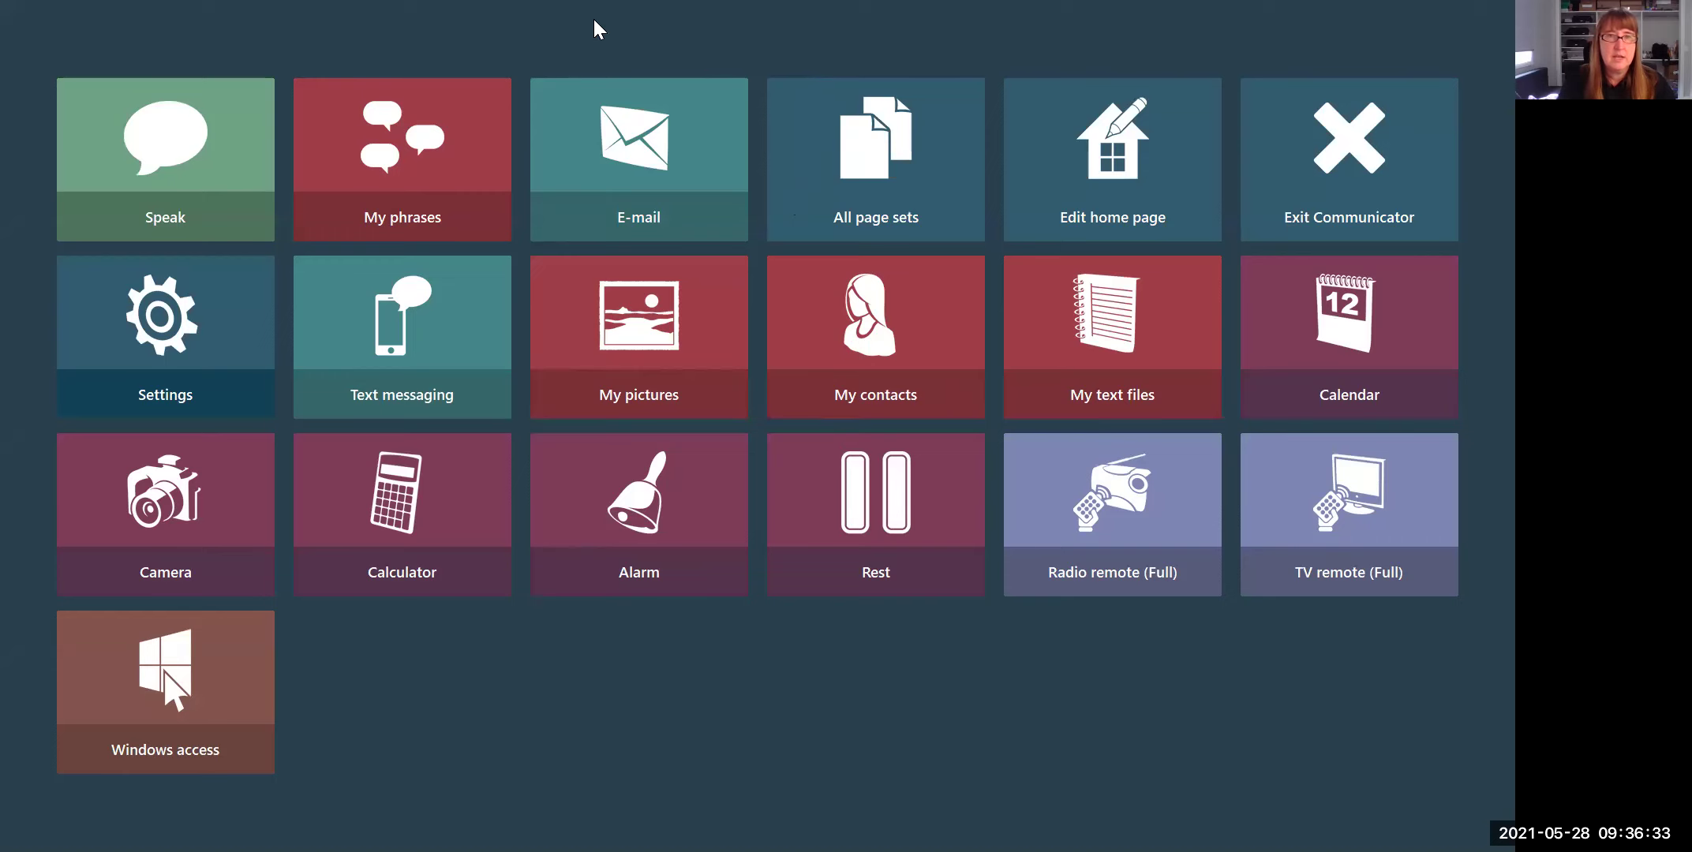
# - Open the speech keyboard, enter "He" and insert the suggested phrase "Hello, my name is"
pyautogui.click(168, 156)
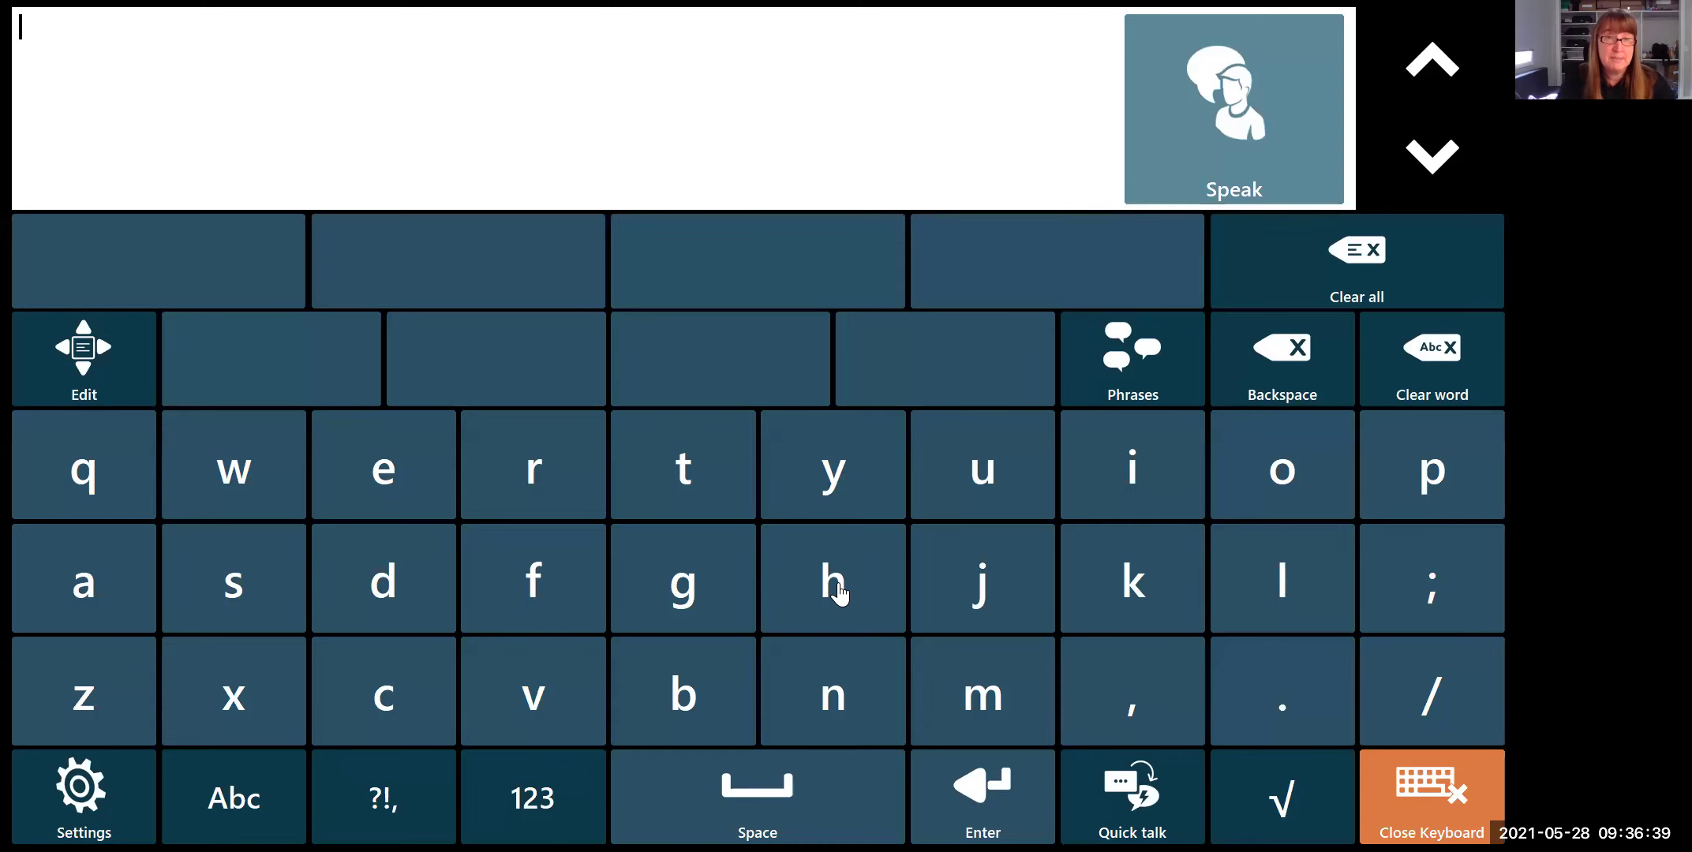
pyautogui.click(836, 582)
pyautogui.click(399, 473)
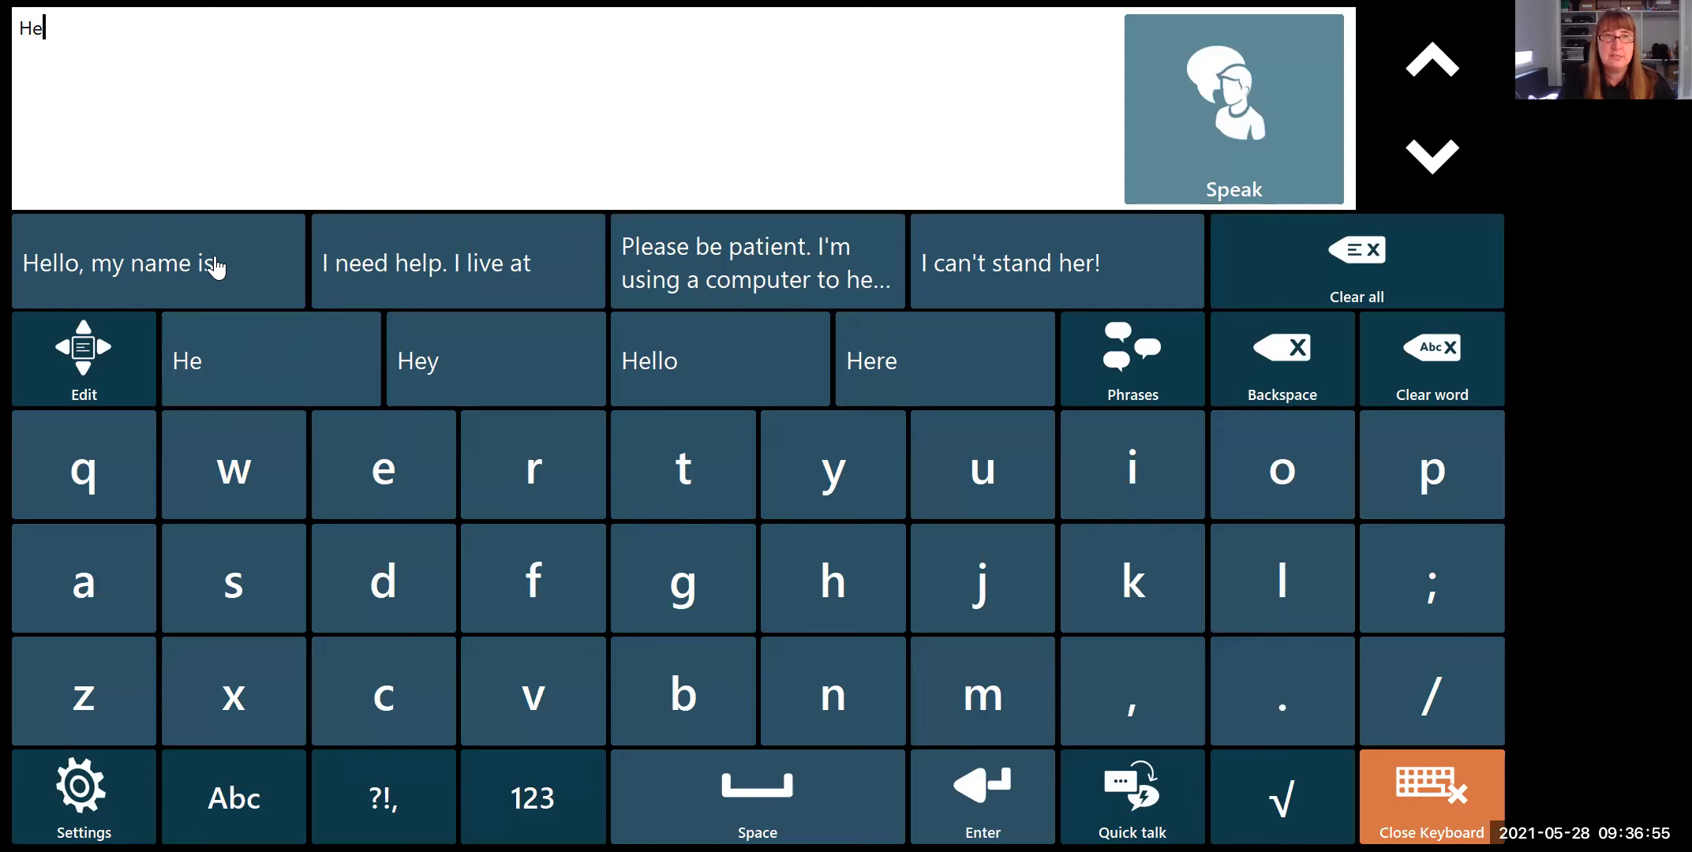
pyautogui.click(215, 267)
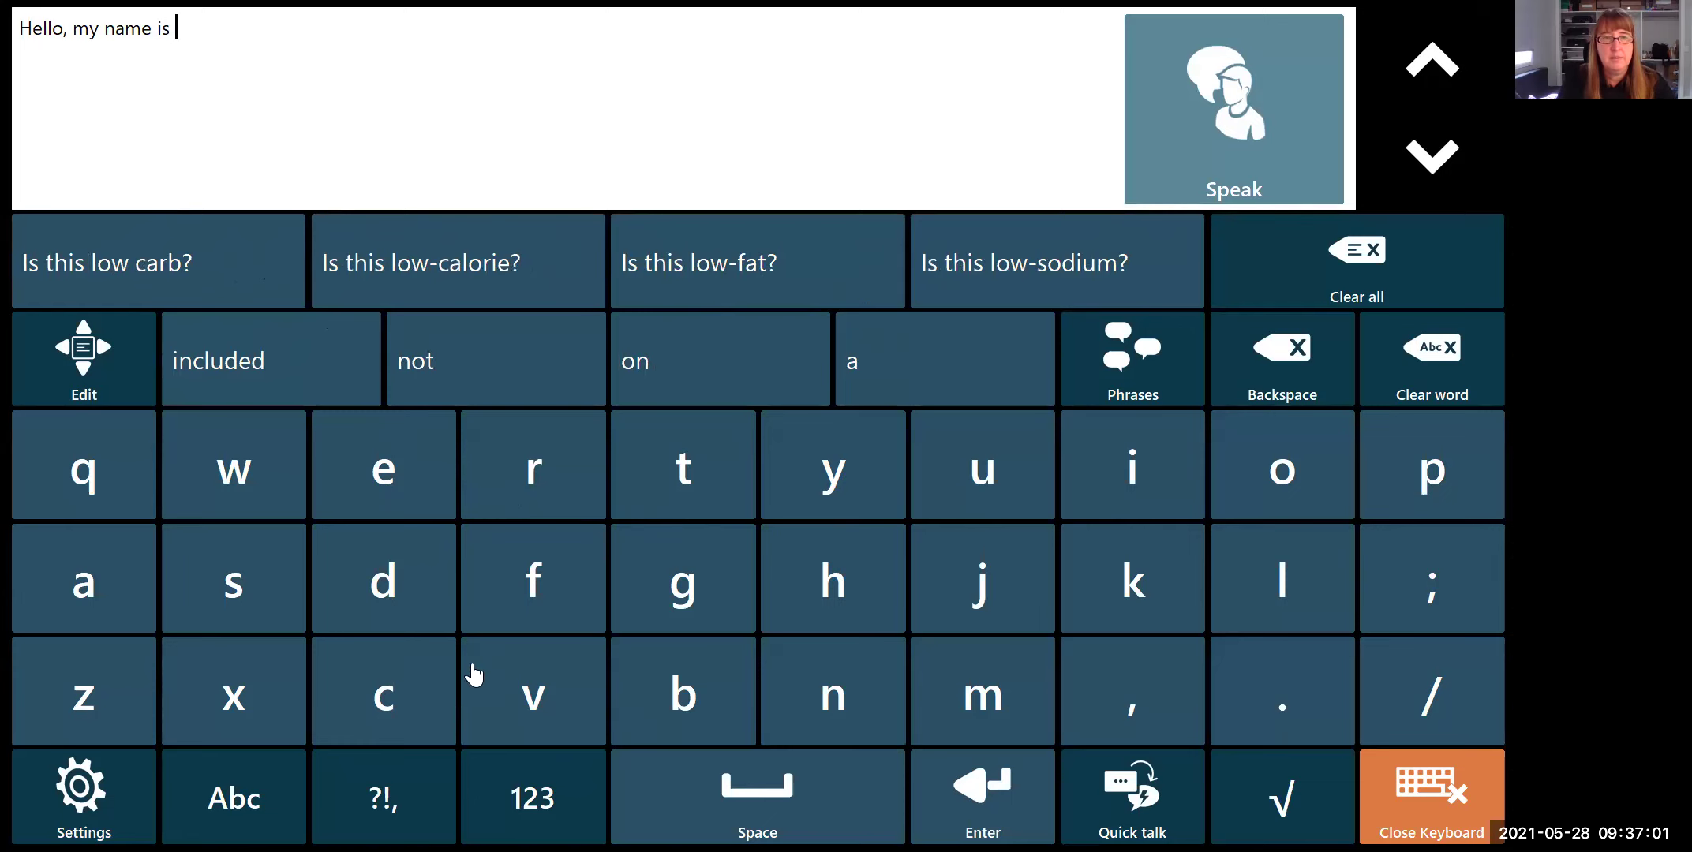
# - Add the letters "cha" to the message using the on-screen keyboard, and close the keyboard
pyautogui.click(402, 693)
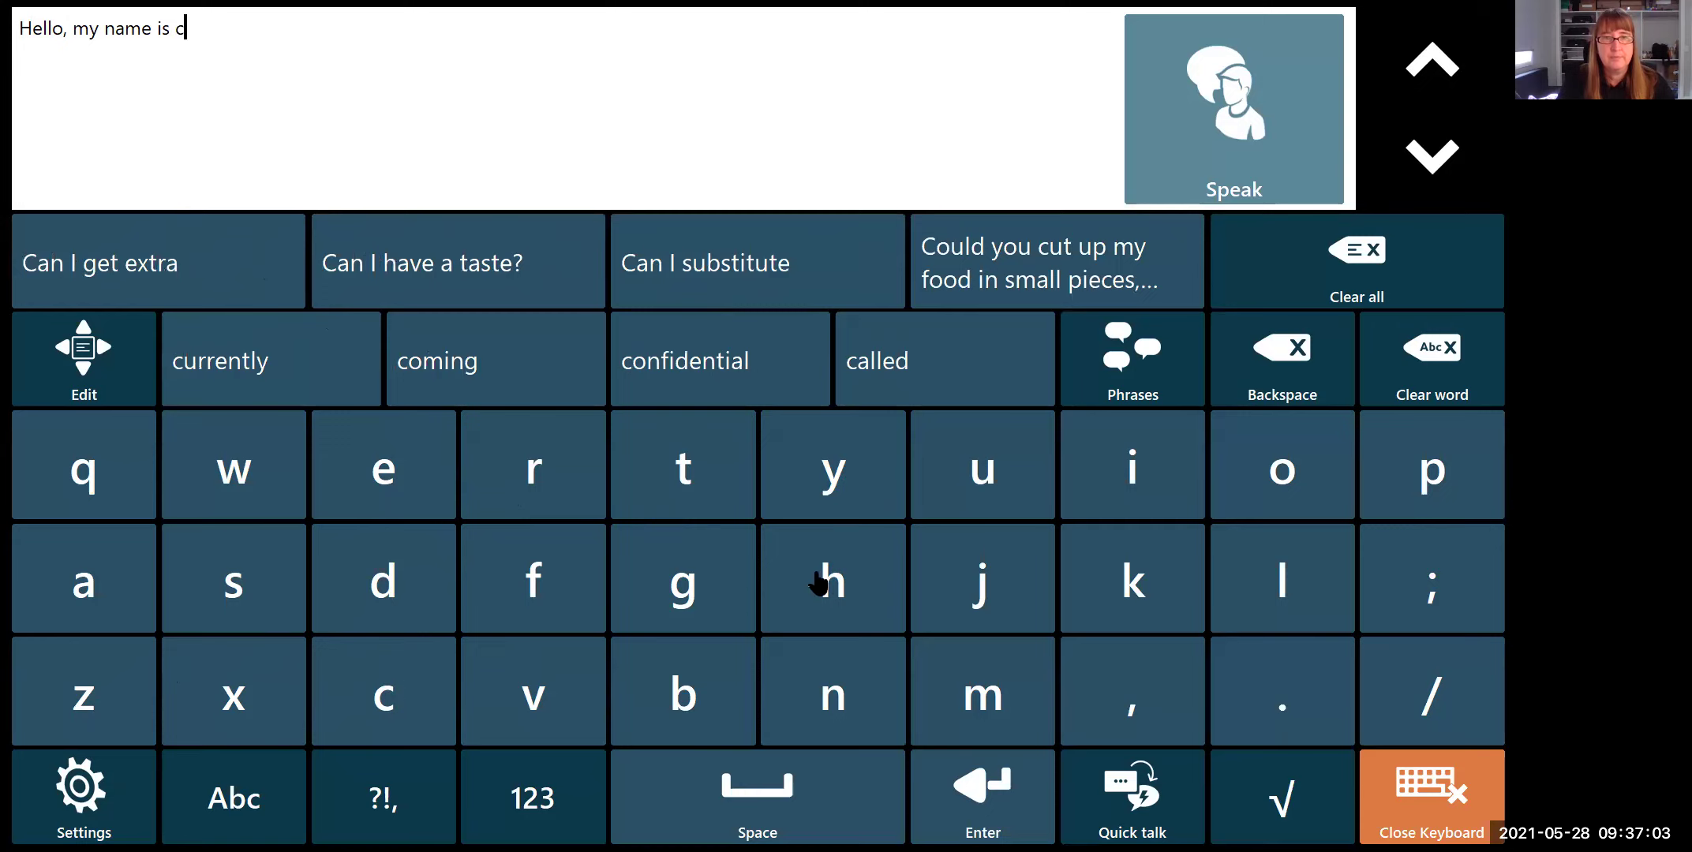
pyautogui.click(824, 580)
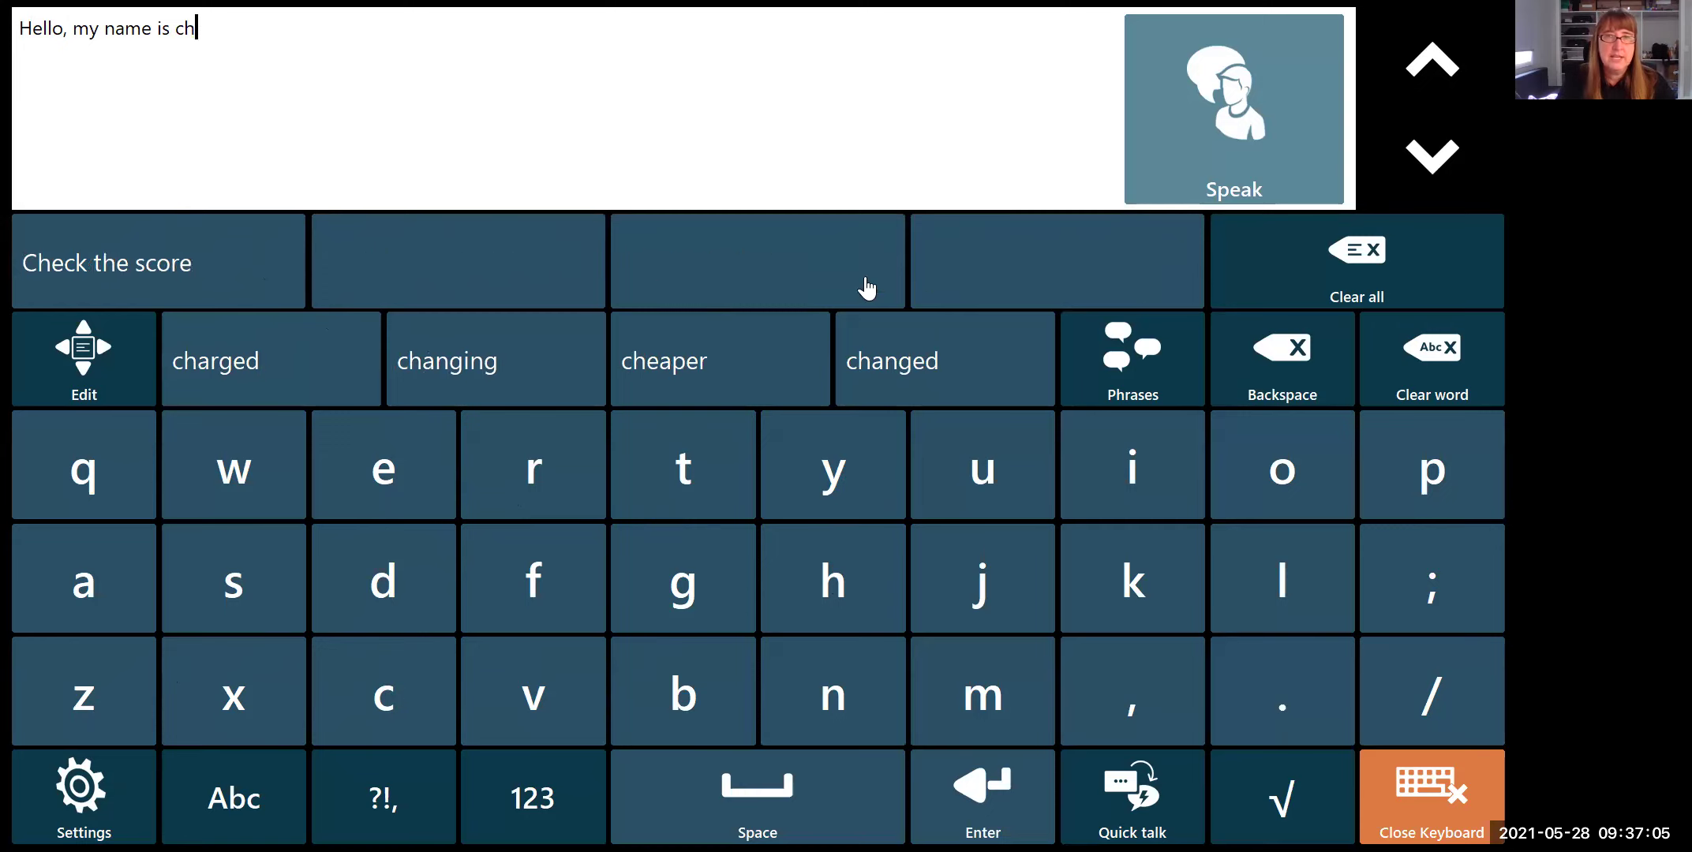
pyautogui.click(115, 596)
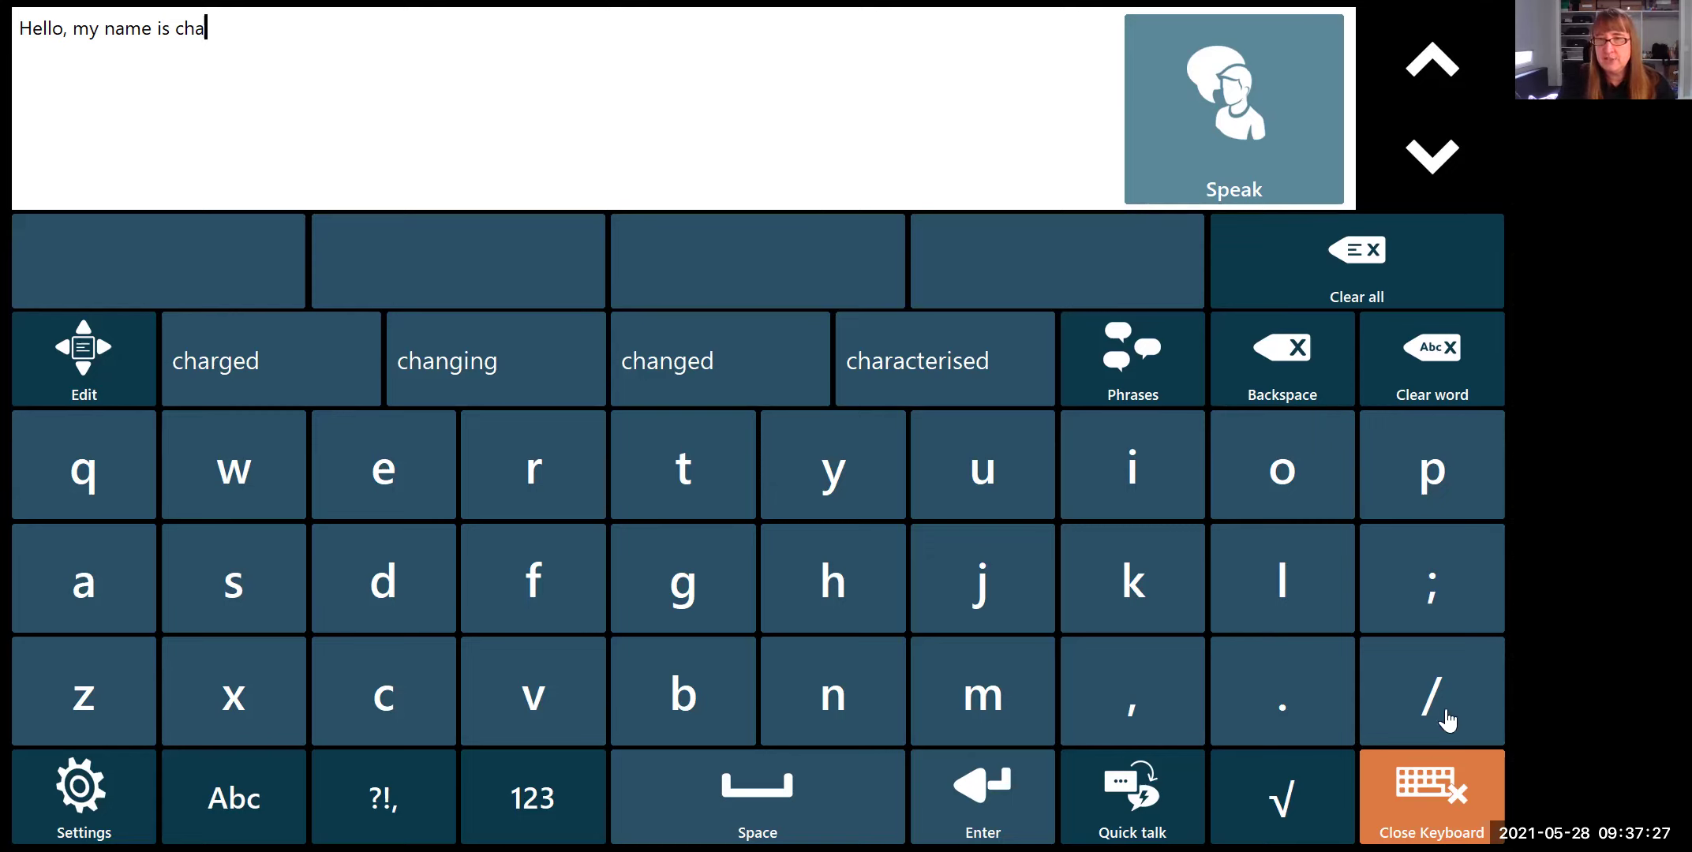
pyautogui.click(1440, 803)
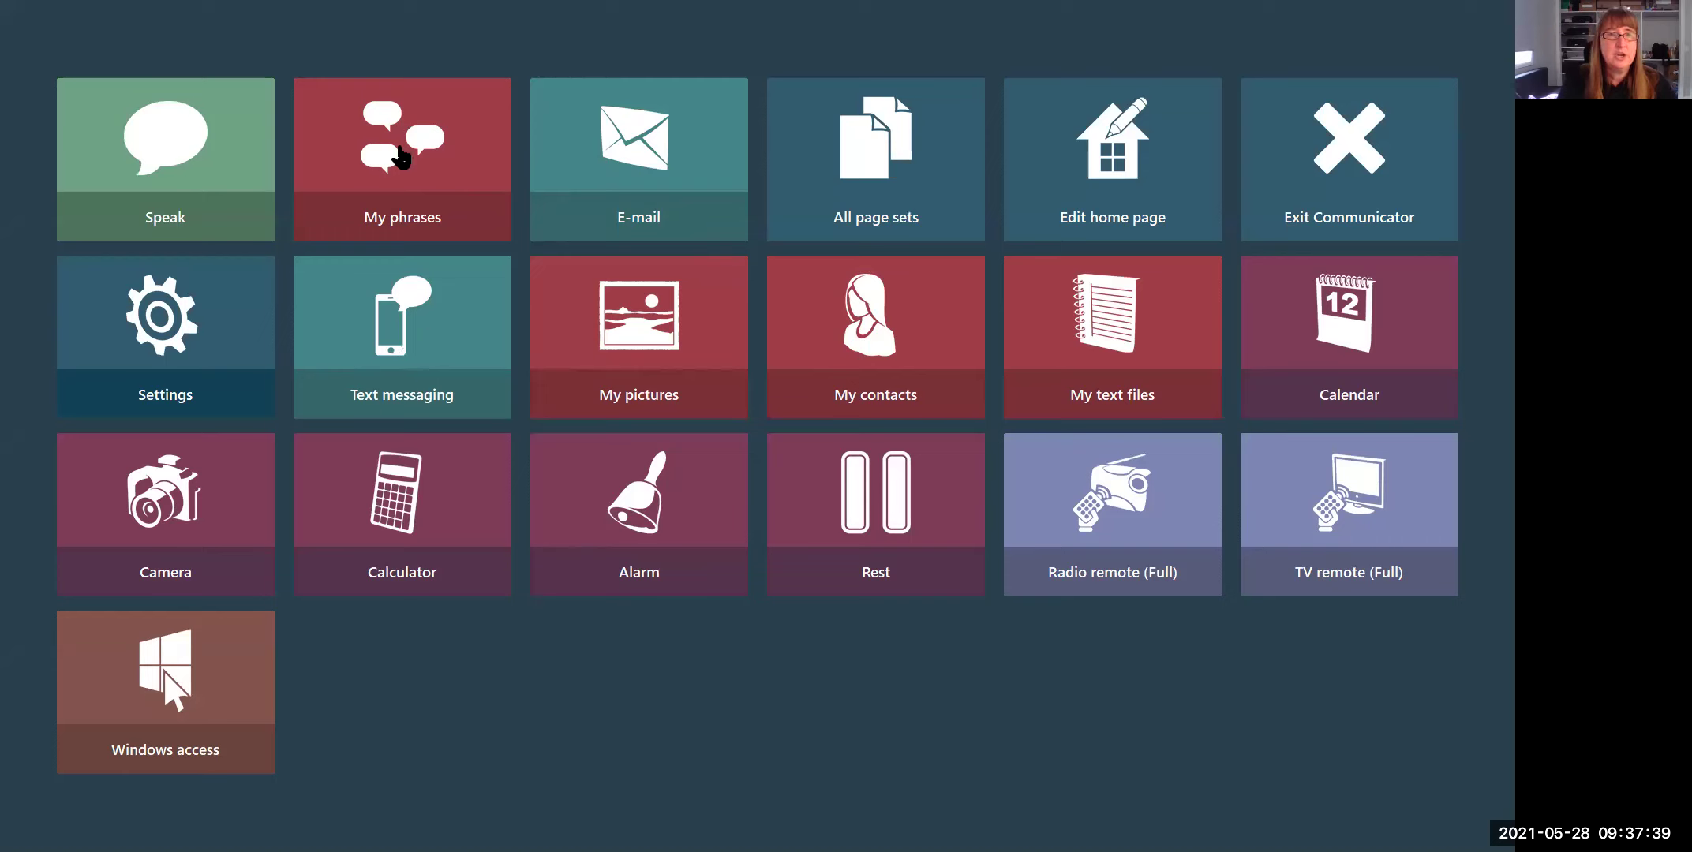
# - Examine the categories and the speech history in My phrases, and return to the home page
pyautogui.click(399, 148)
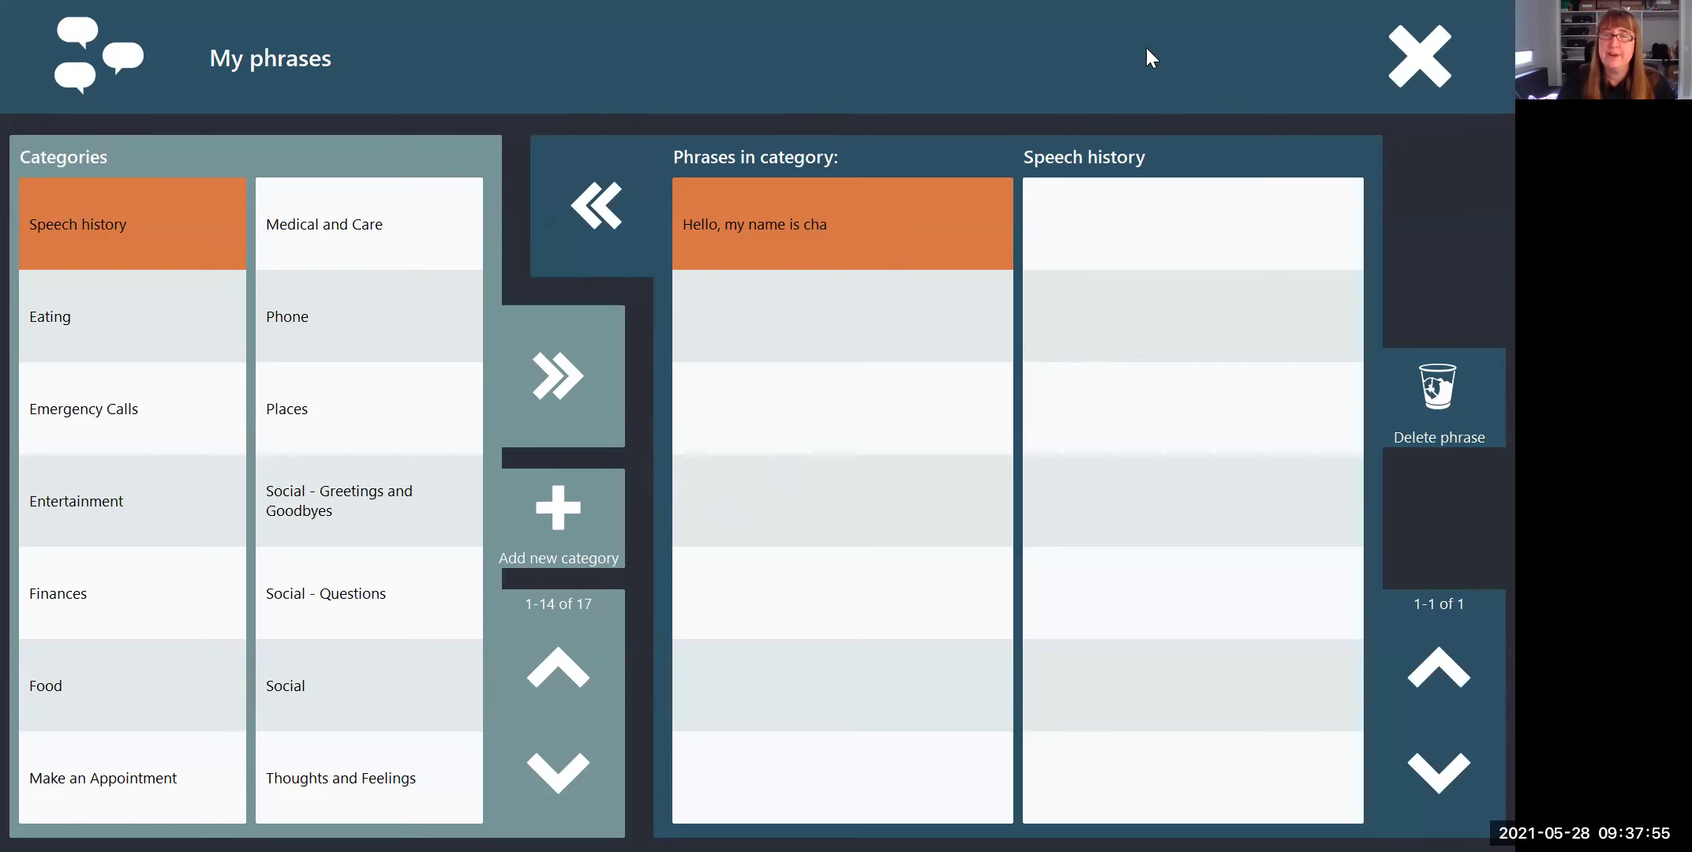
pyautogui.click(1425, 63)
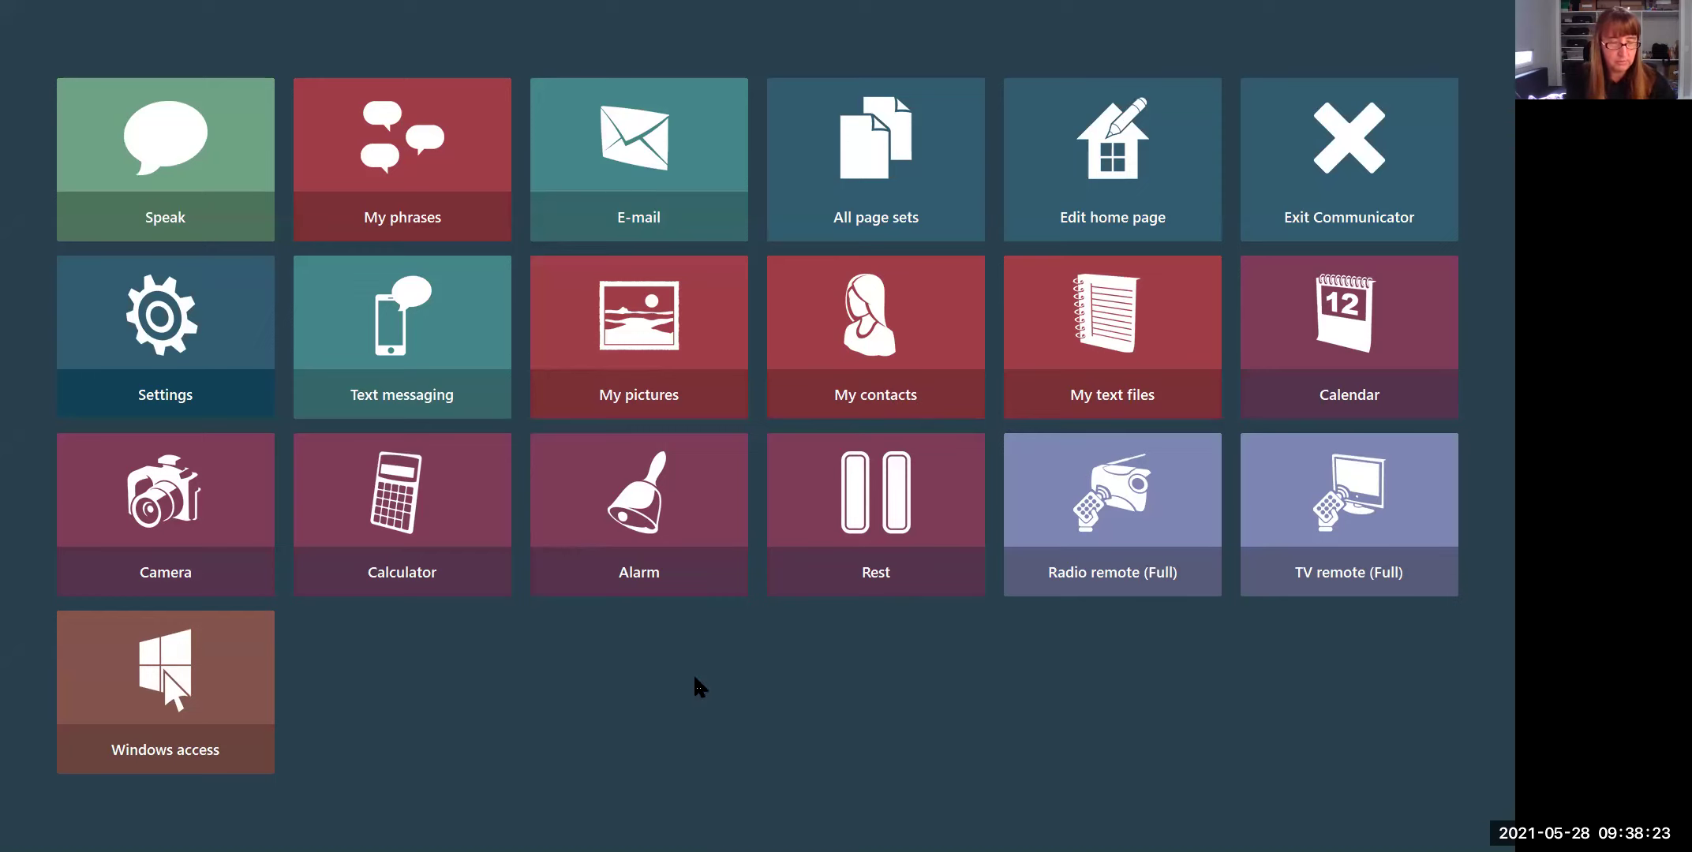
# - Switch to the Pageset Central website in Firefox
pyautogui.hotkey('alt', 'Tab')
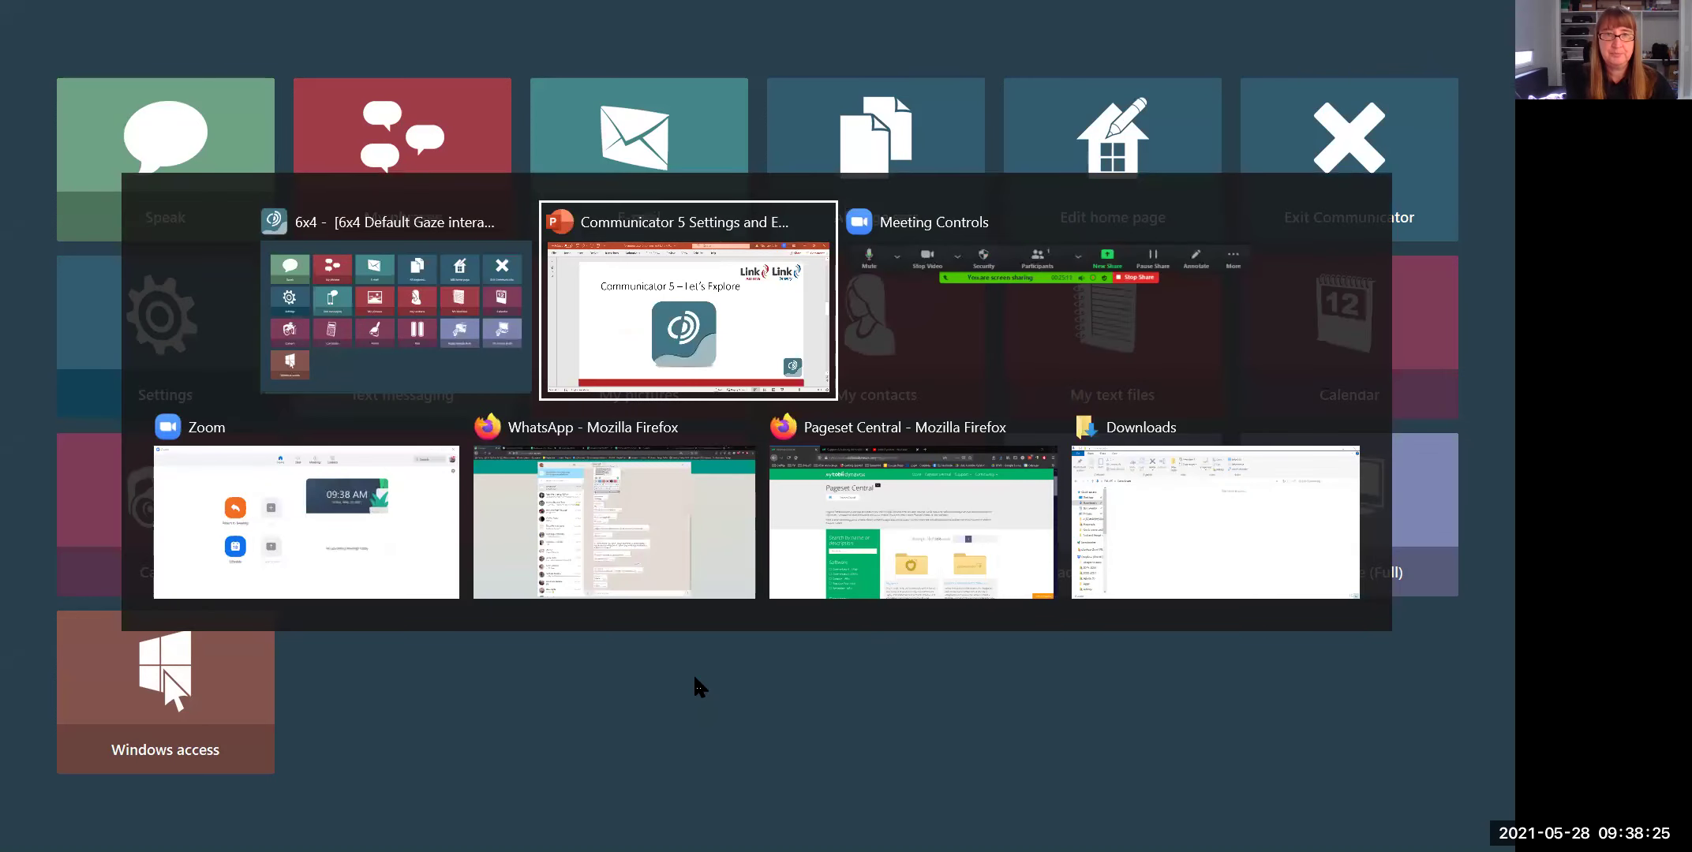
pyautogui.press('Tab')
pyautogui.press('Tab')
pyautogui.press('Tab')
pyautogui.press('Tab')
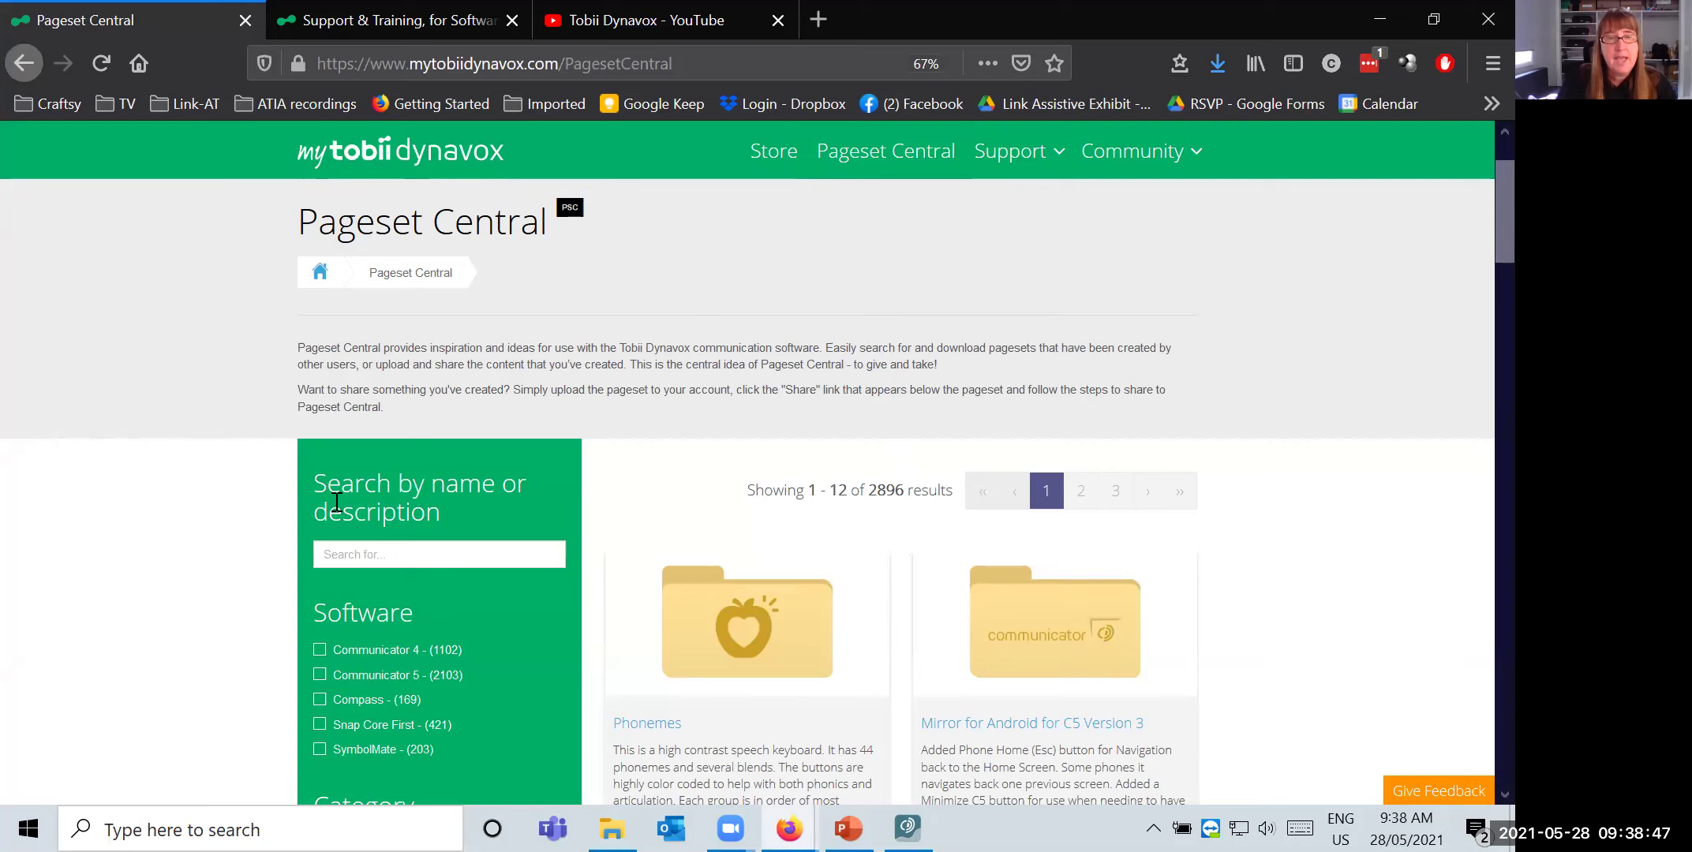
# - Filter the page sets by Communicator 5 software, the Hospital Communication category and the English language
pyautogui.scroll(-3, 409, 396)
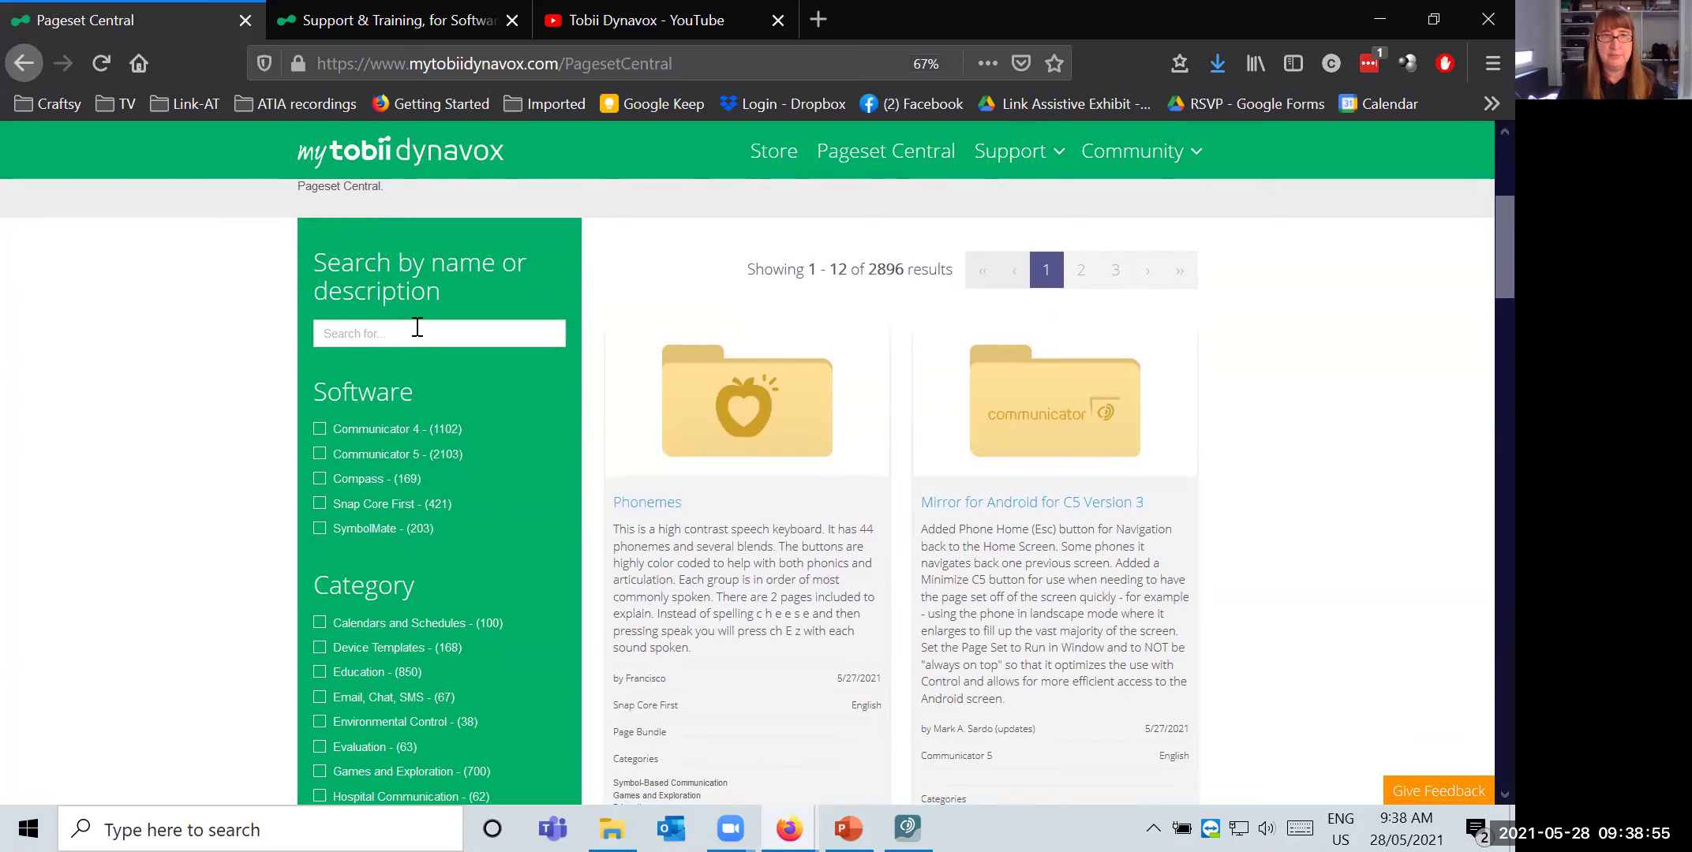
pyautogui.click(319, 455)
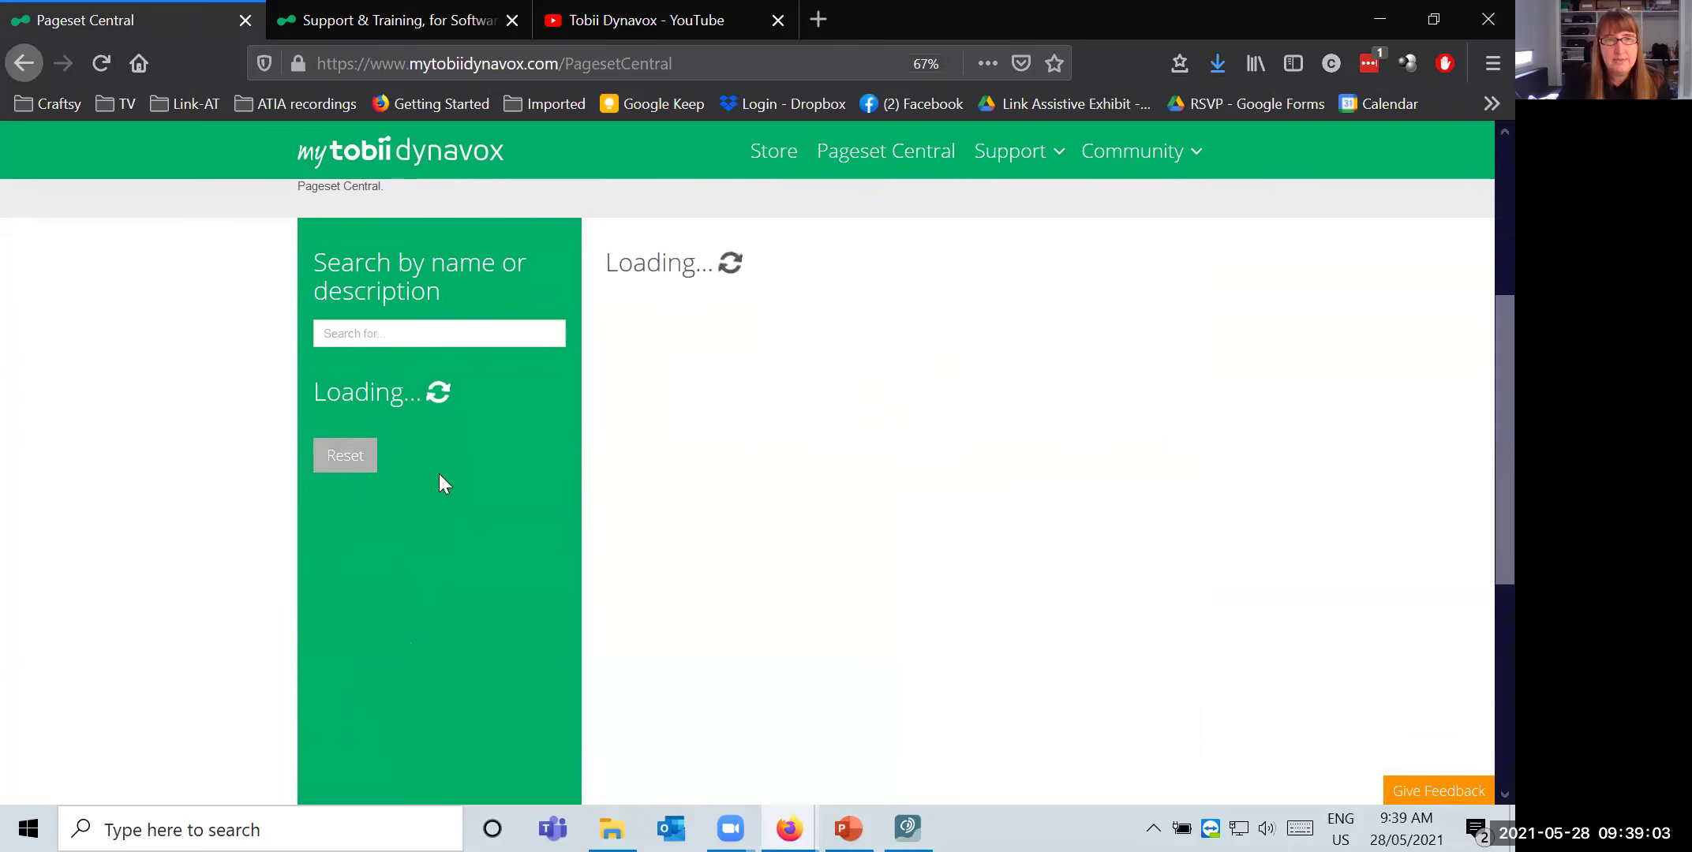
pyautogui.scroll(-3, 415, 505)
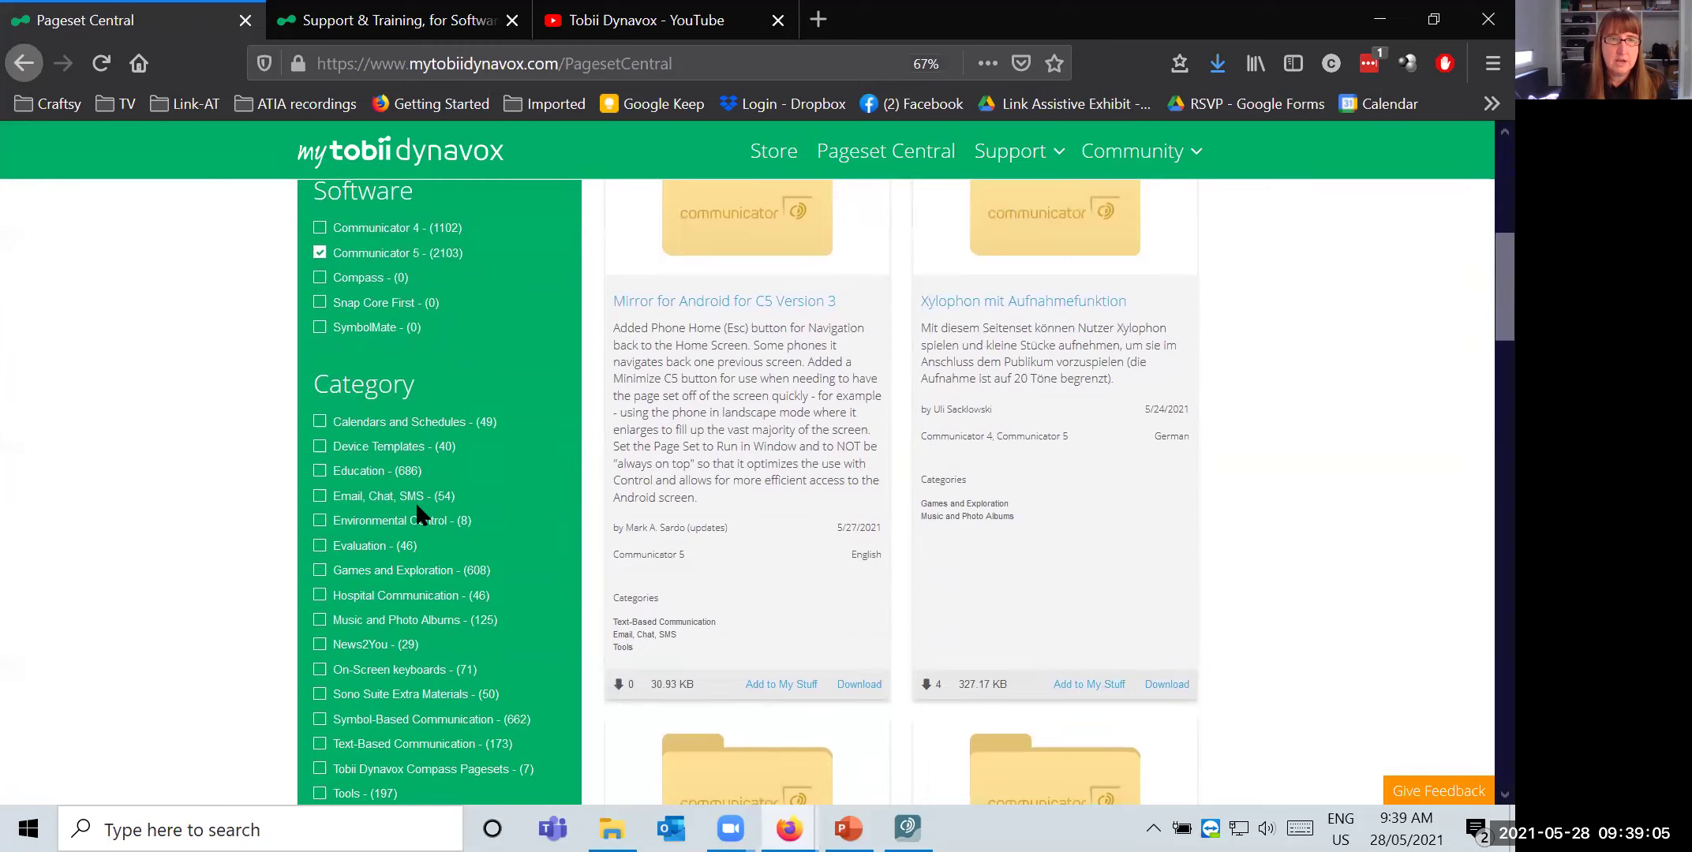
pyautogui.scroll(-2, 415, 505)
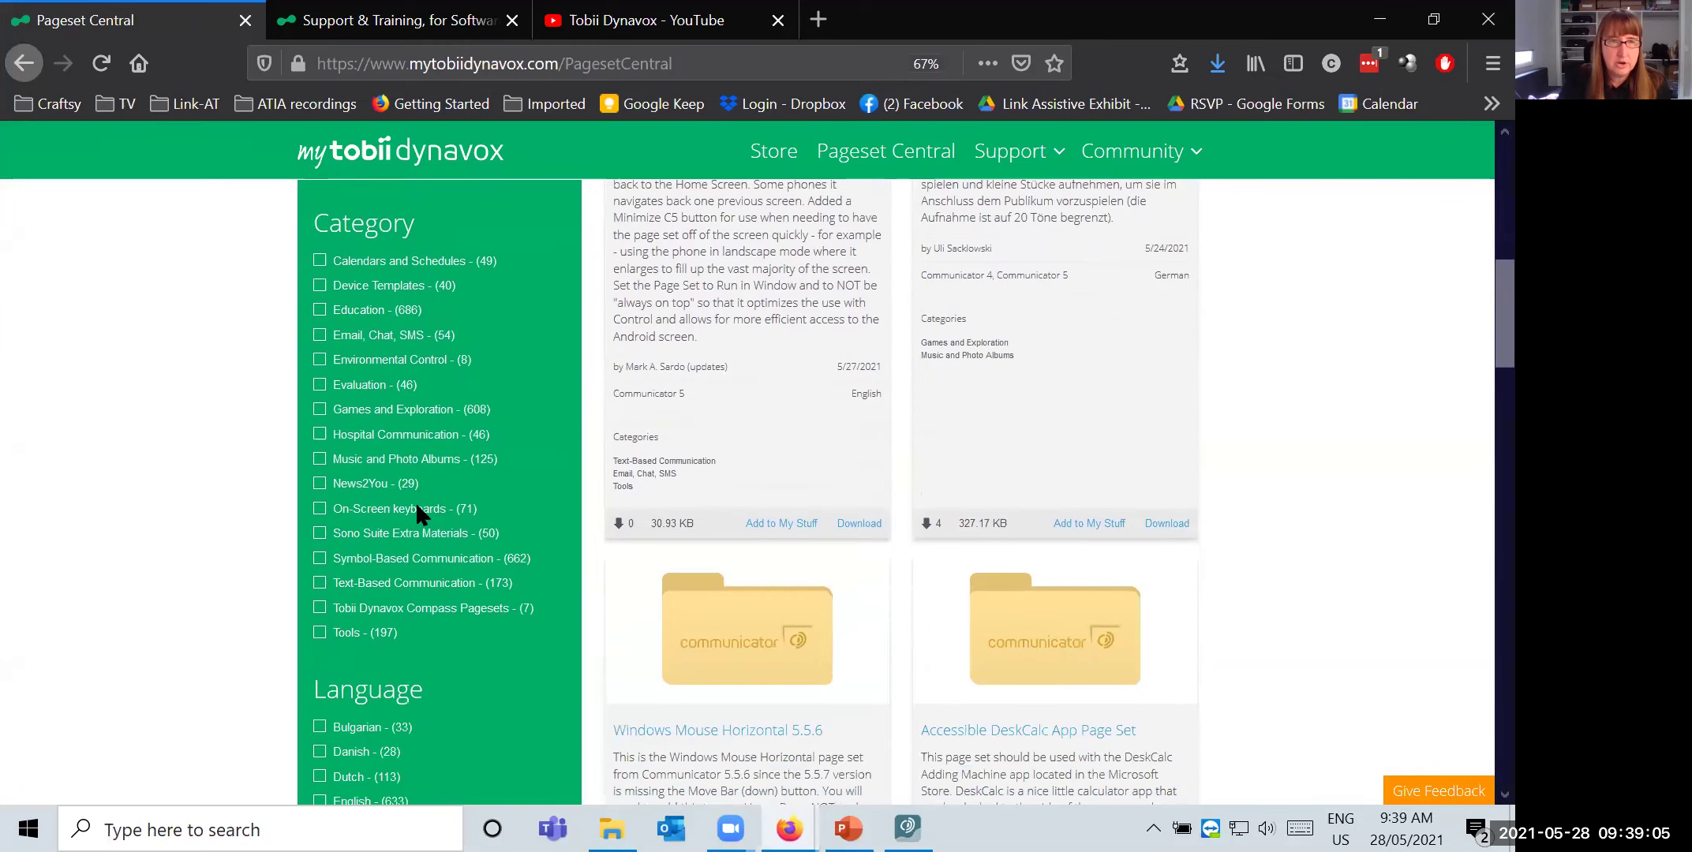
pyautogui.click(319, 435)
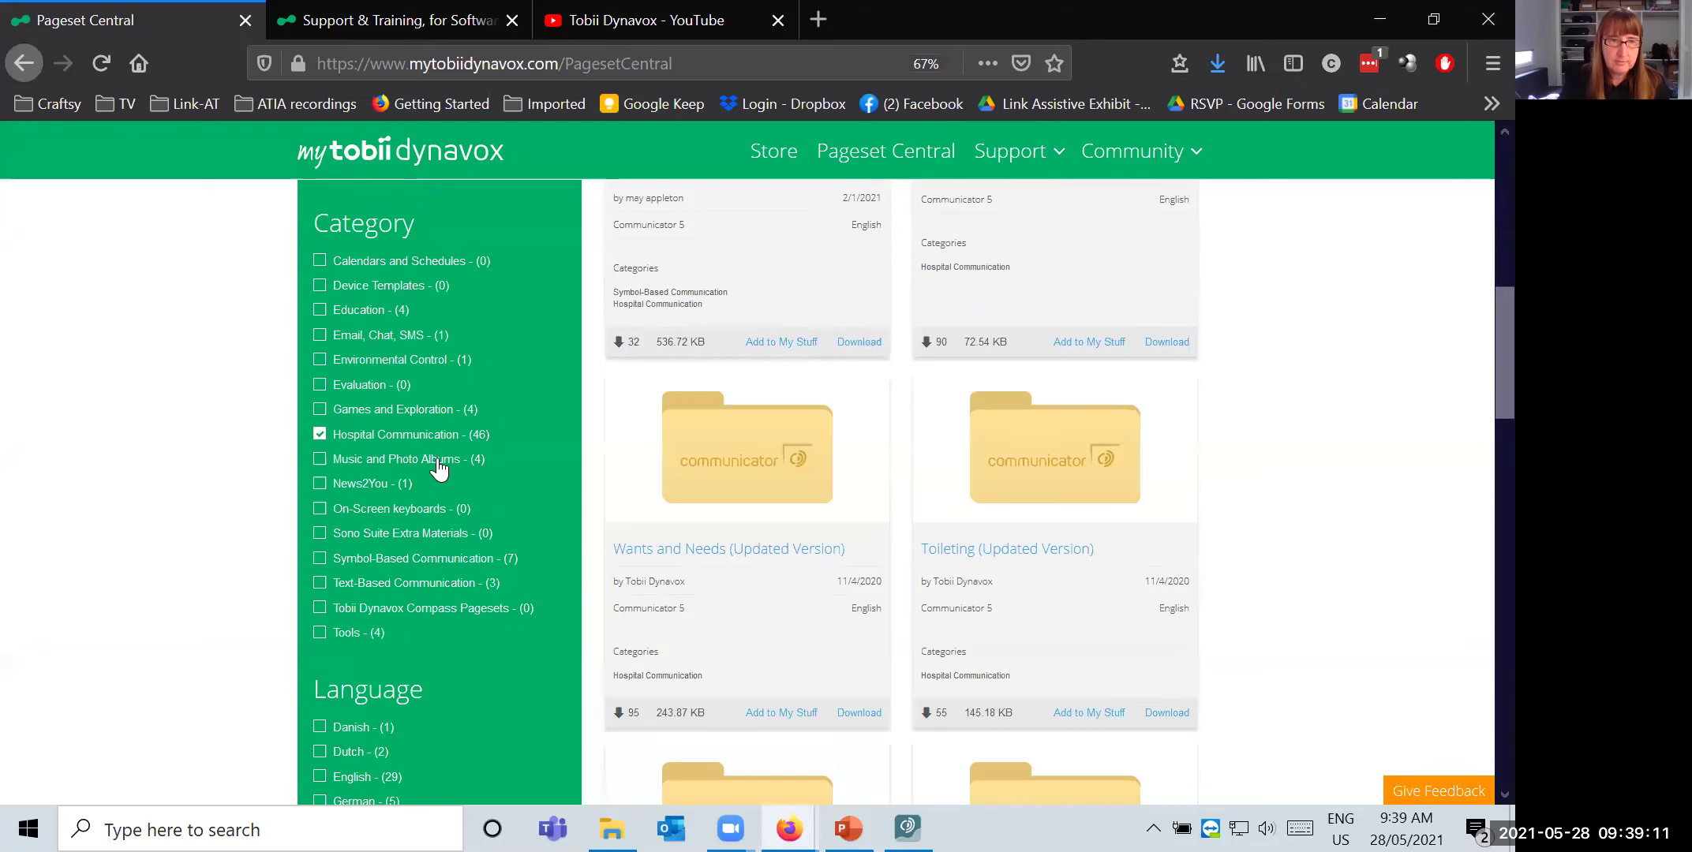
pyautogui.scroll(-4, 426, 454)
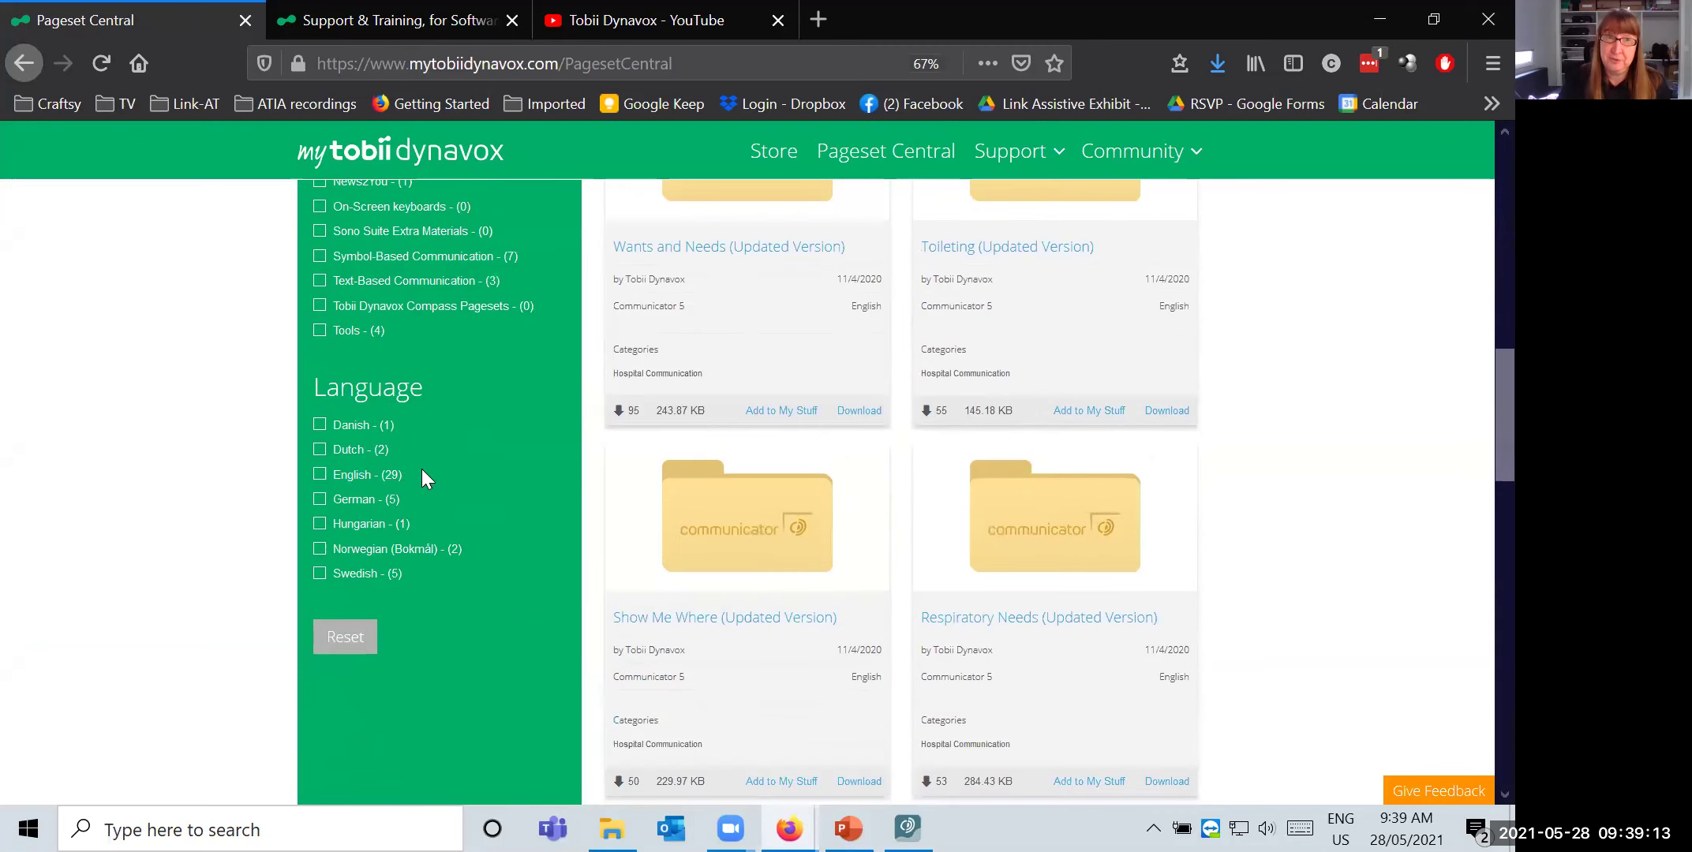
pyautogui.click(319, 475)
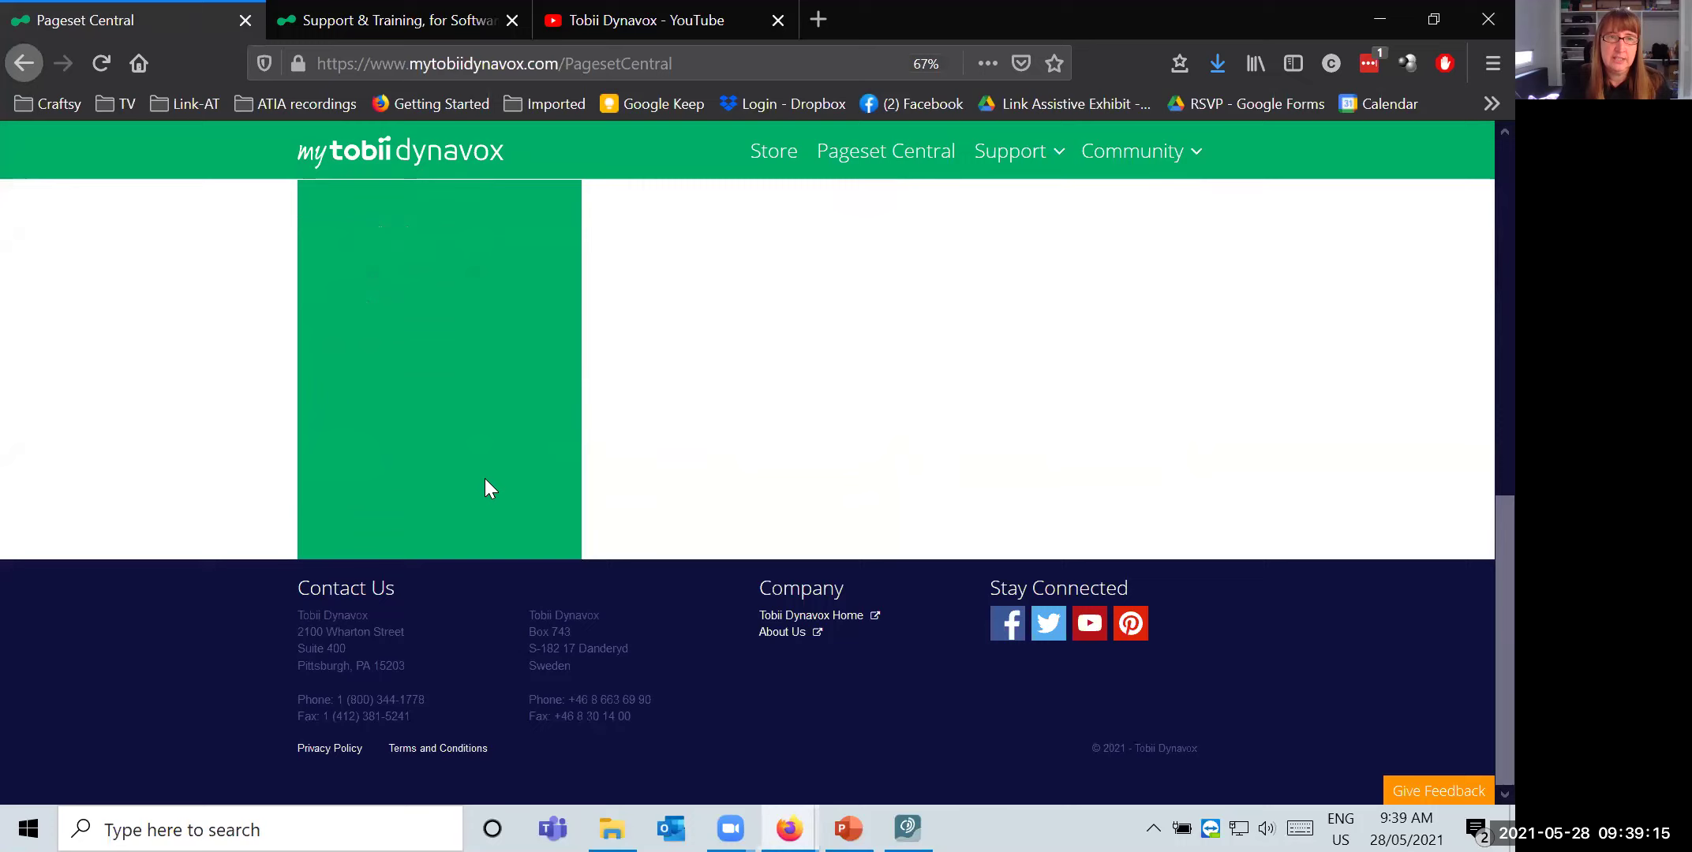
# - Browse the filtered Hospital Communication page sets
pyautogui.scroll(6, 973, 505)
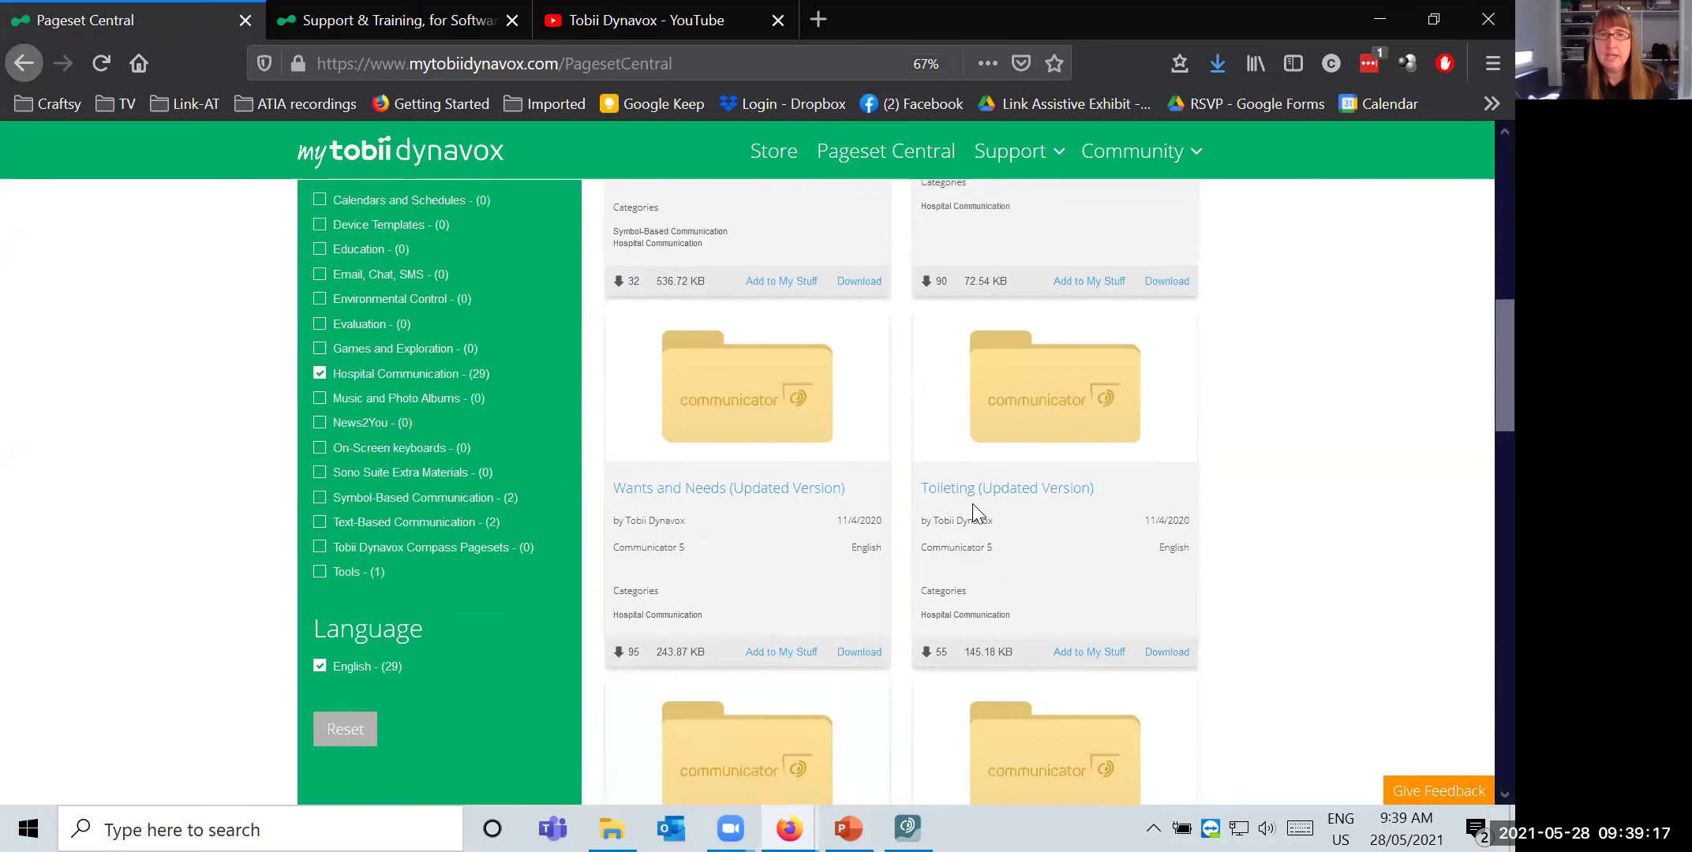
pyautogui.scroll(1, 978, 468)
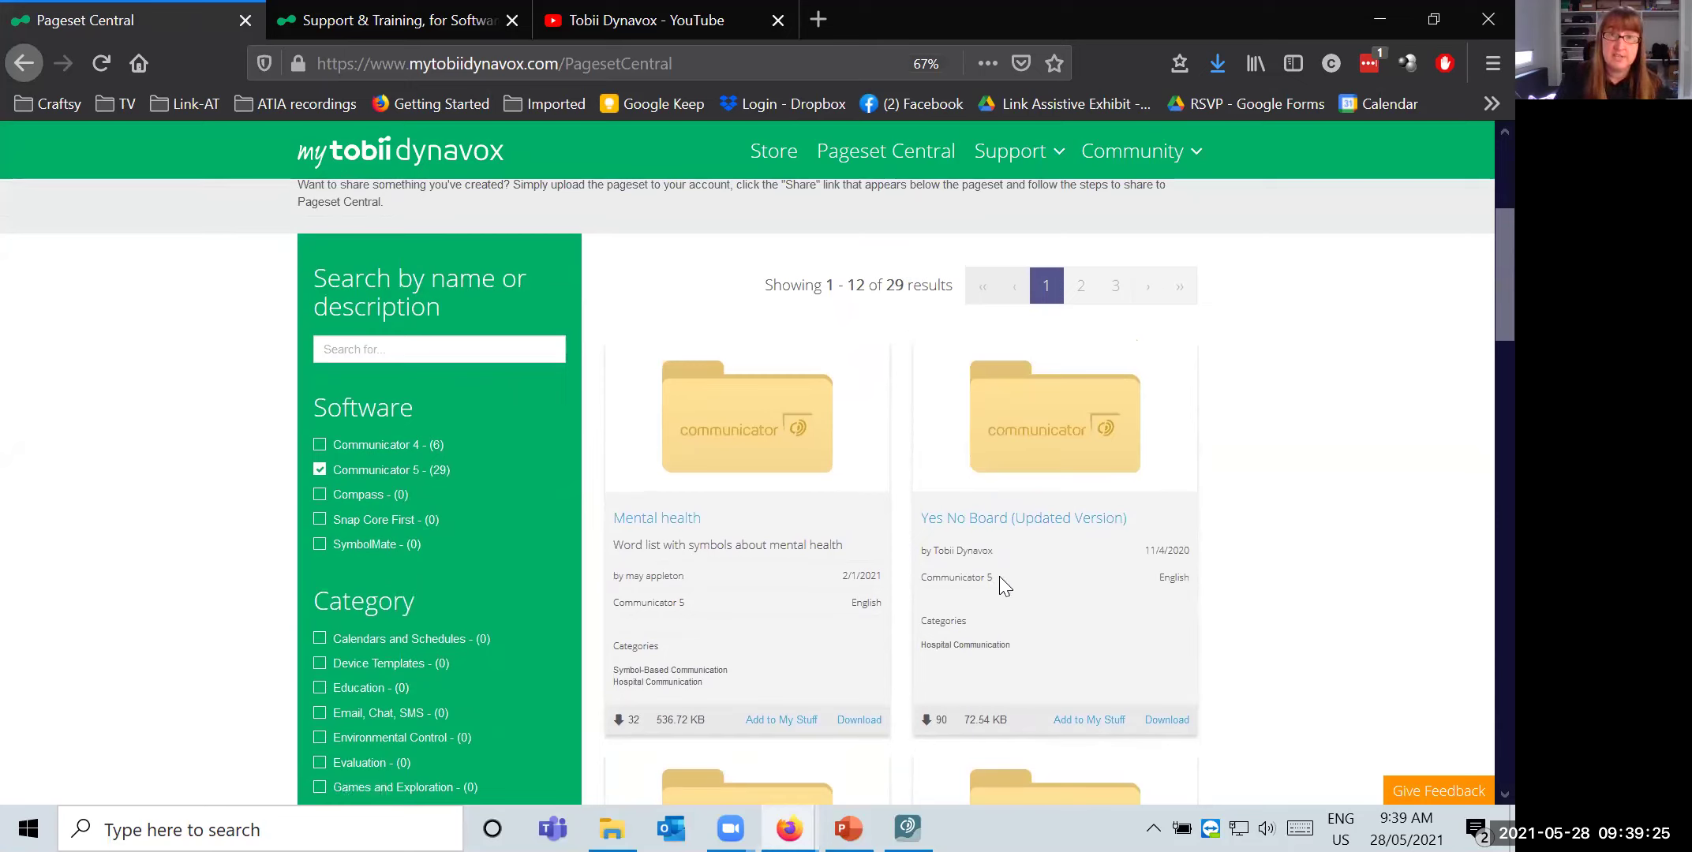
pyautogui.scroll(-10, 1034, 564)
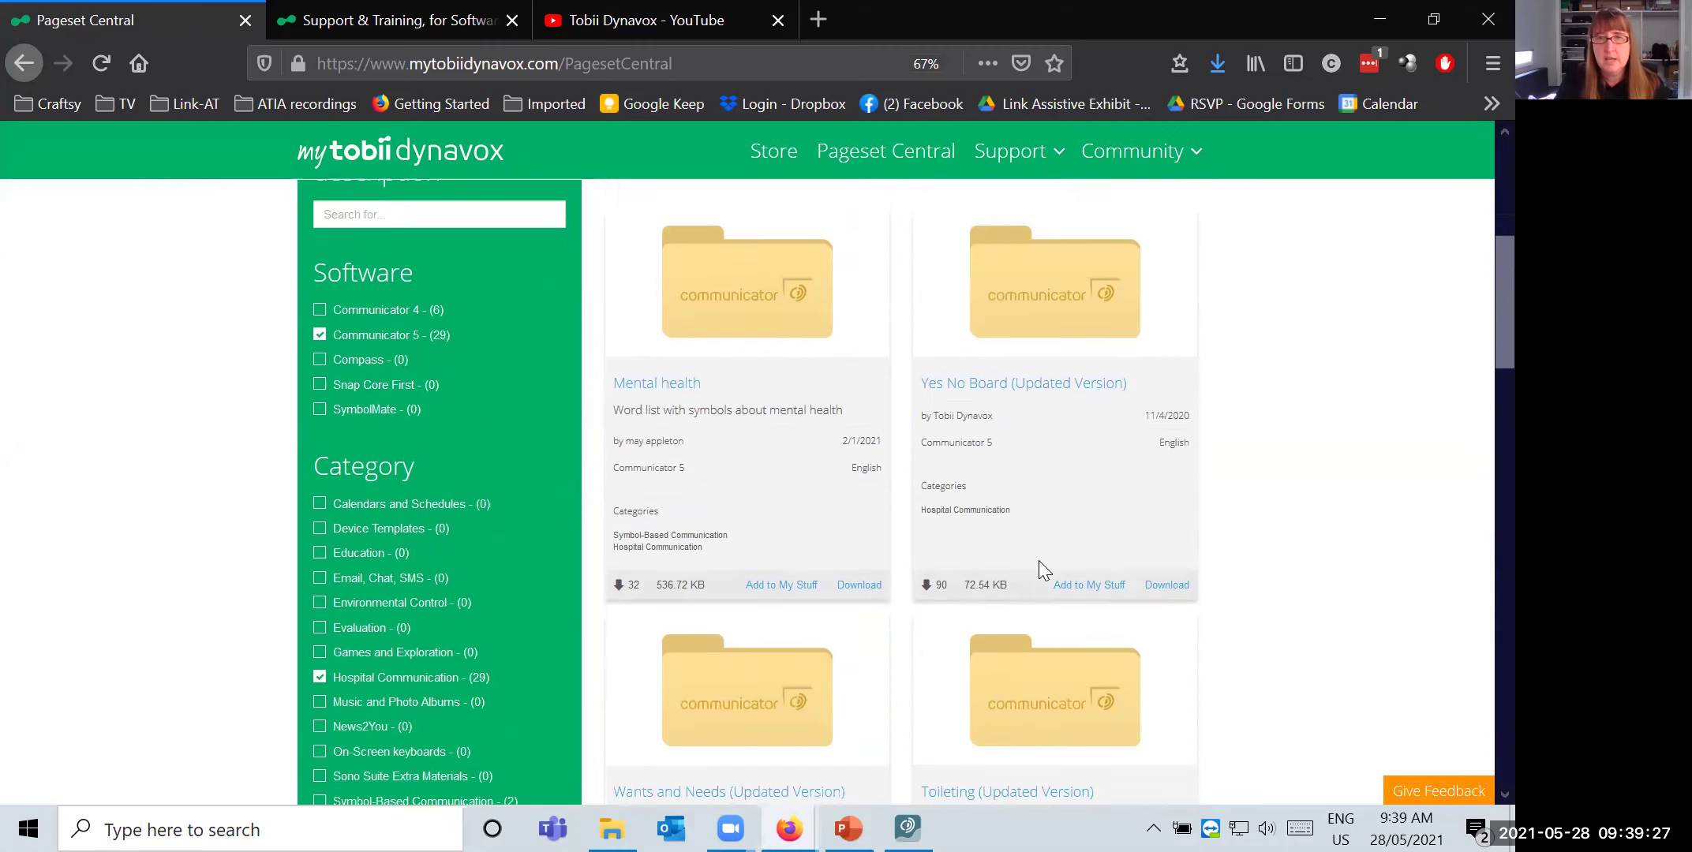
# - Look through the rest of the first page and the second page of Hospital Communication results
pyautogui.scroll(-12, 1042, 561)
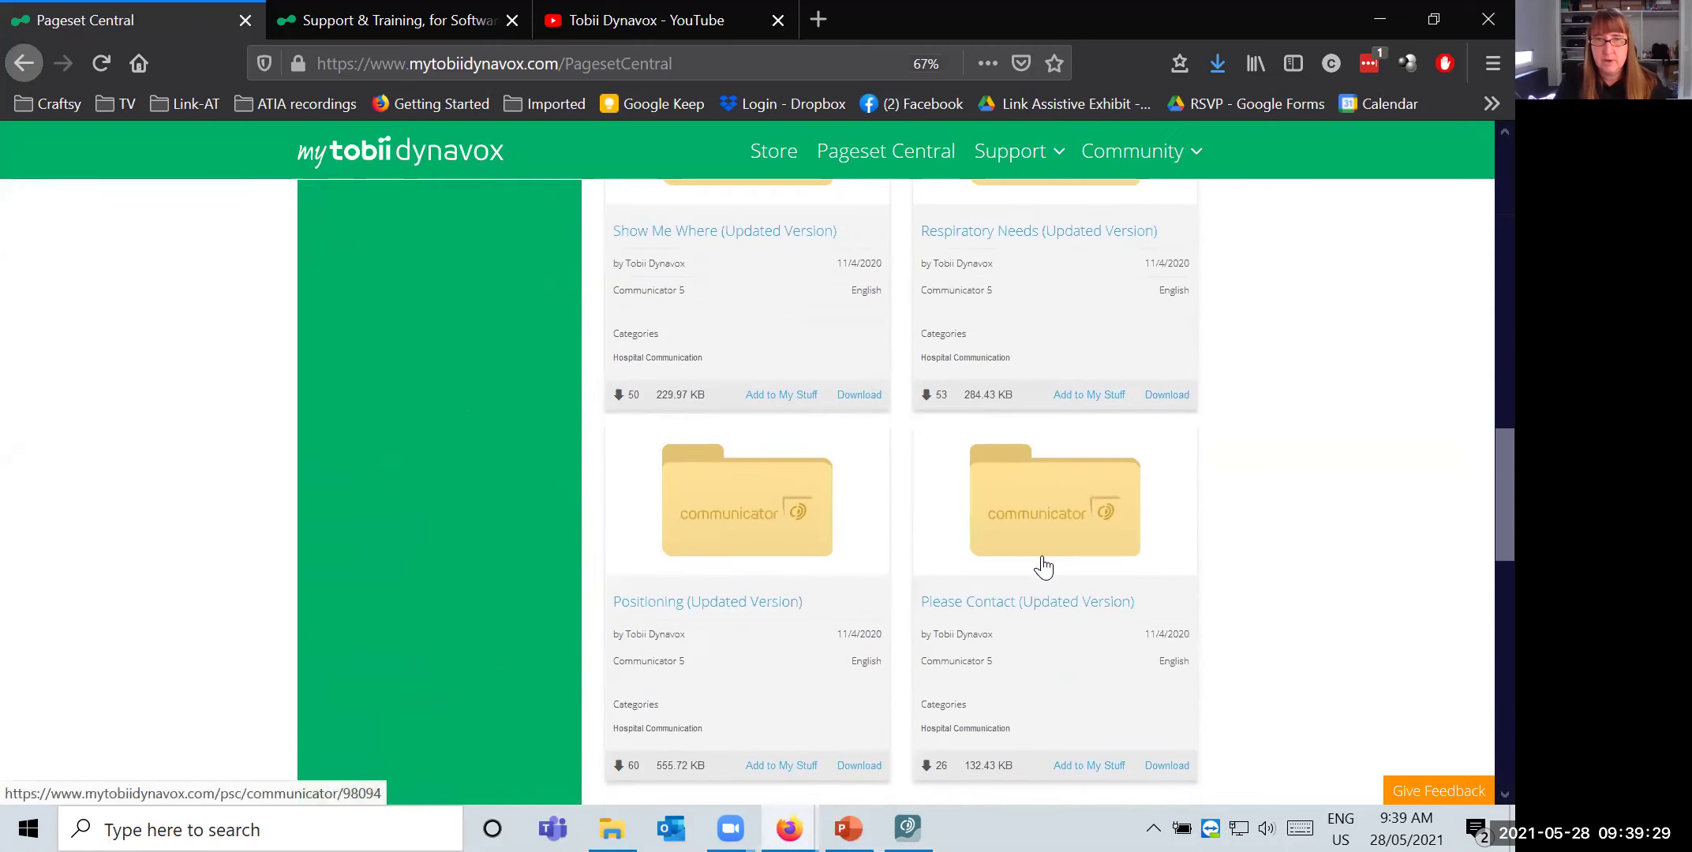
pyautogui.scroll(-5, 1041, 600)
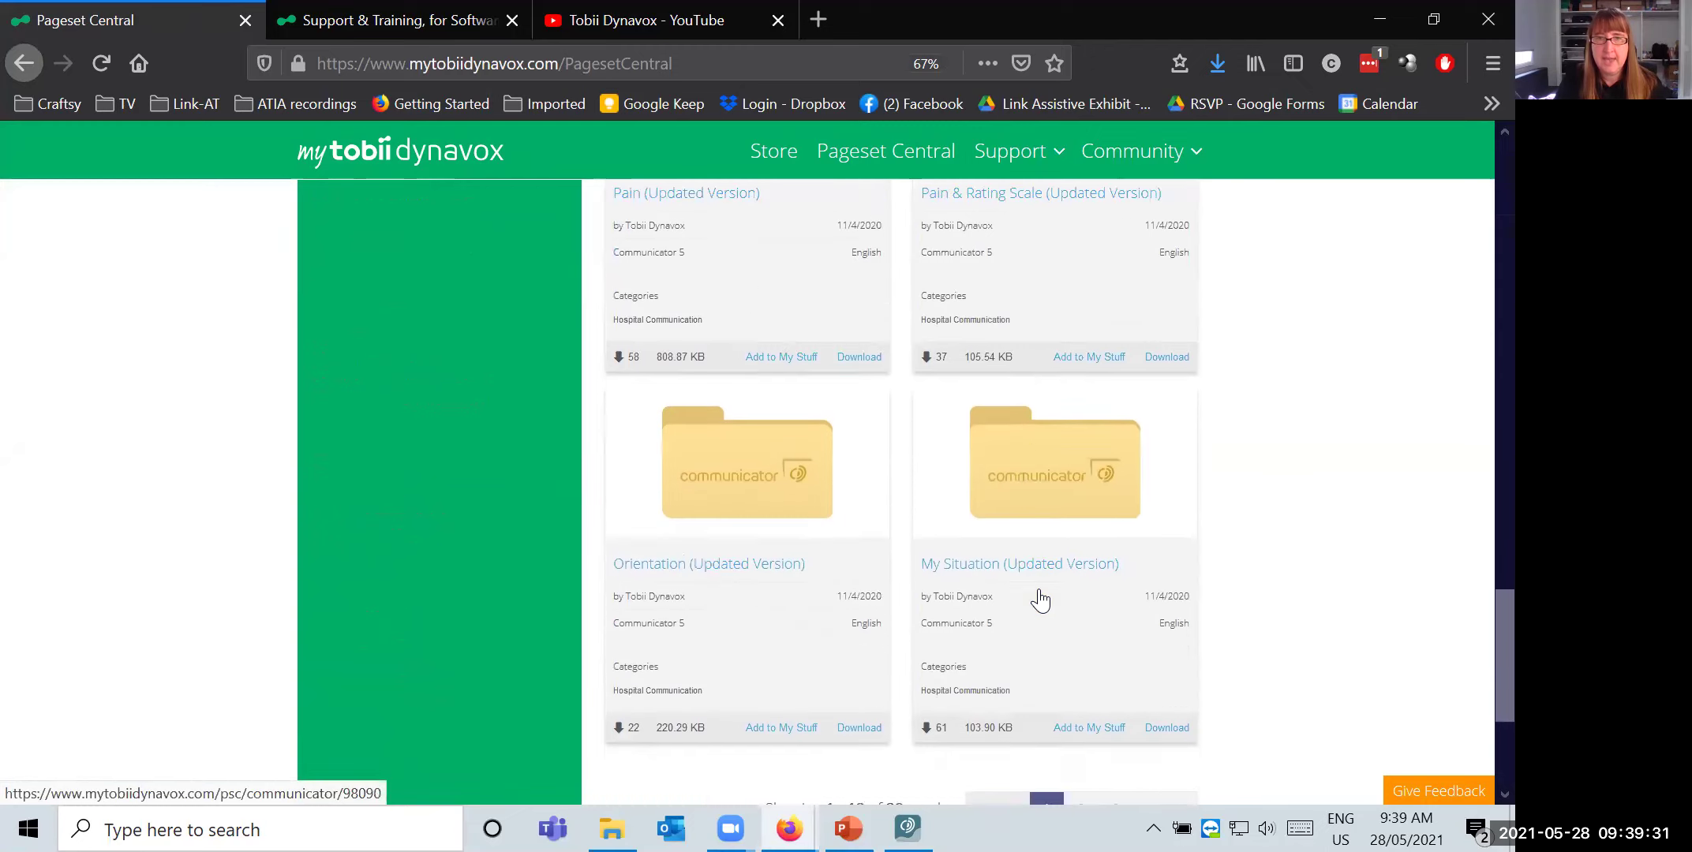
pyautogui.click(1080, 605)
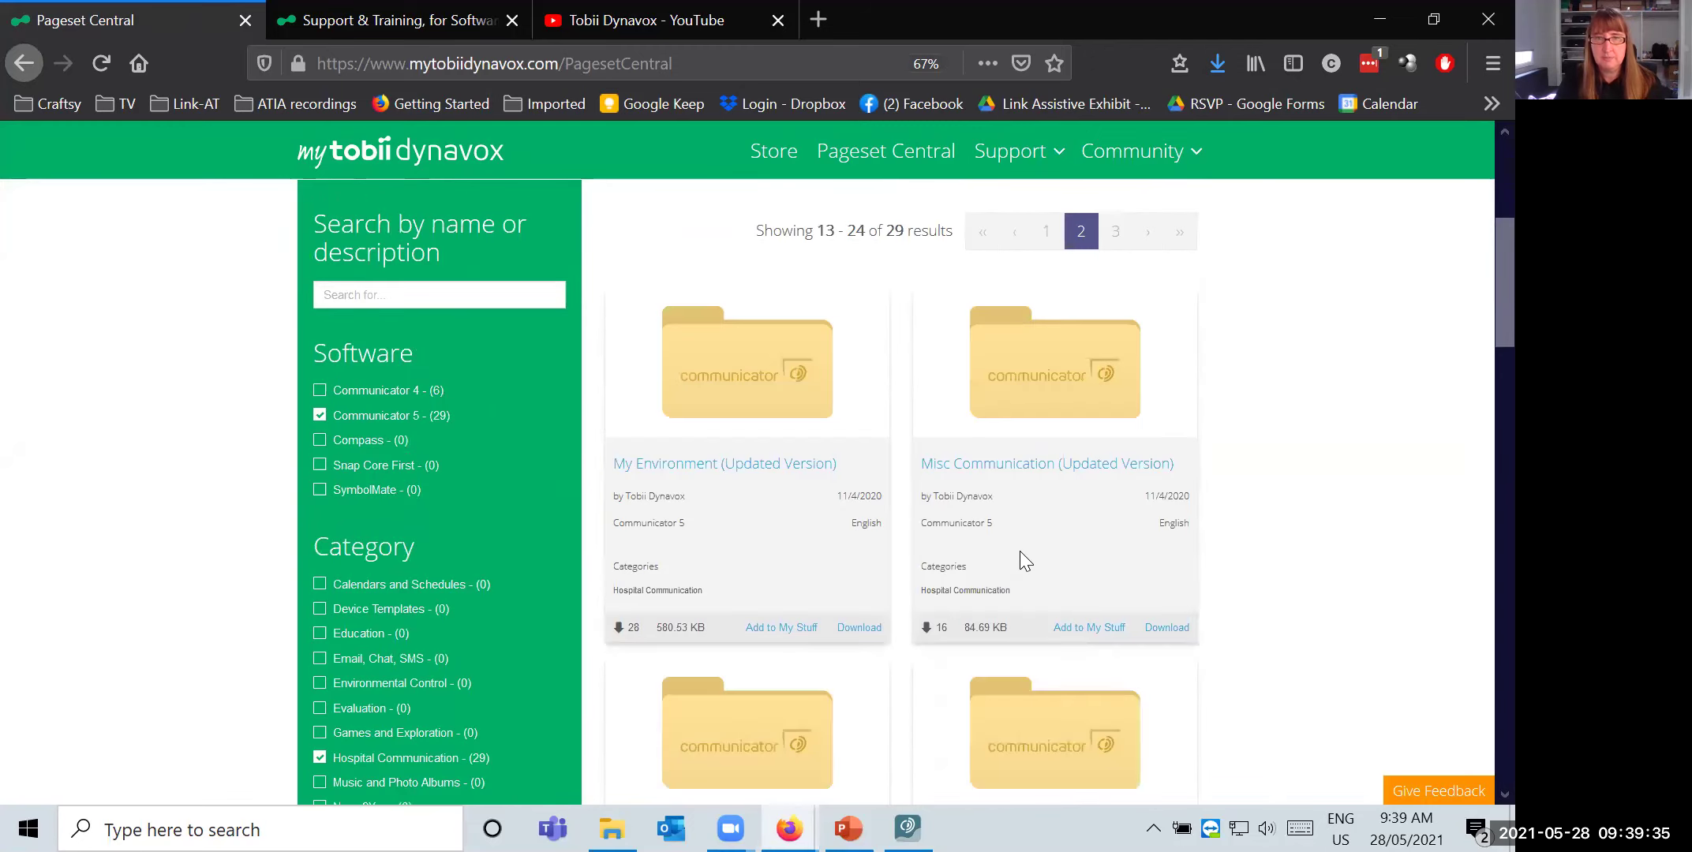
pyautogui.scroll(-7, 1018, 550)
pyautogui.scroll(-5, 1017, 550)
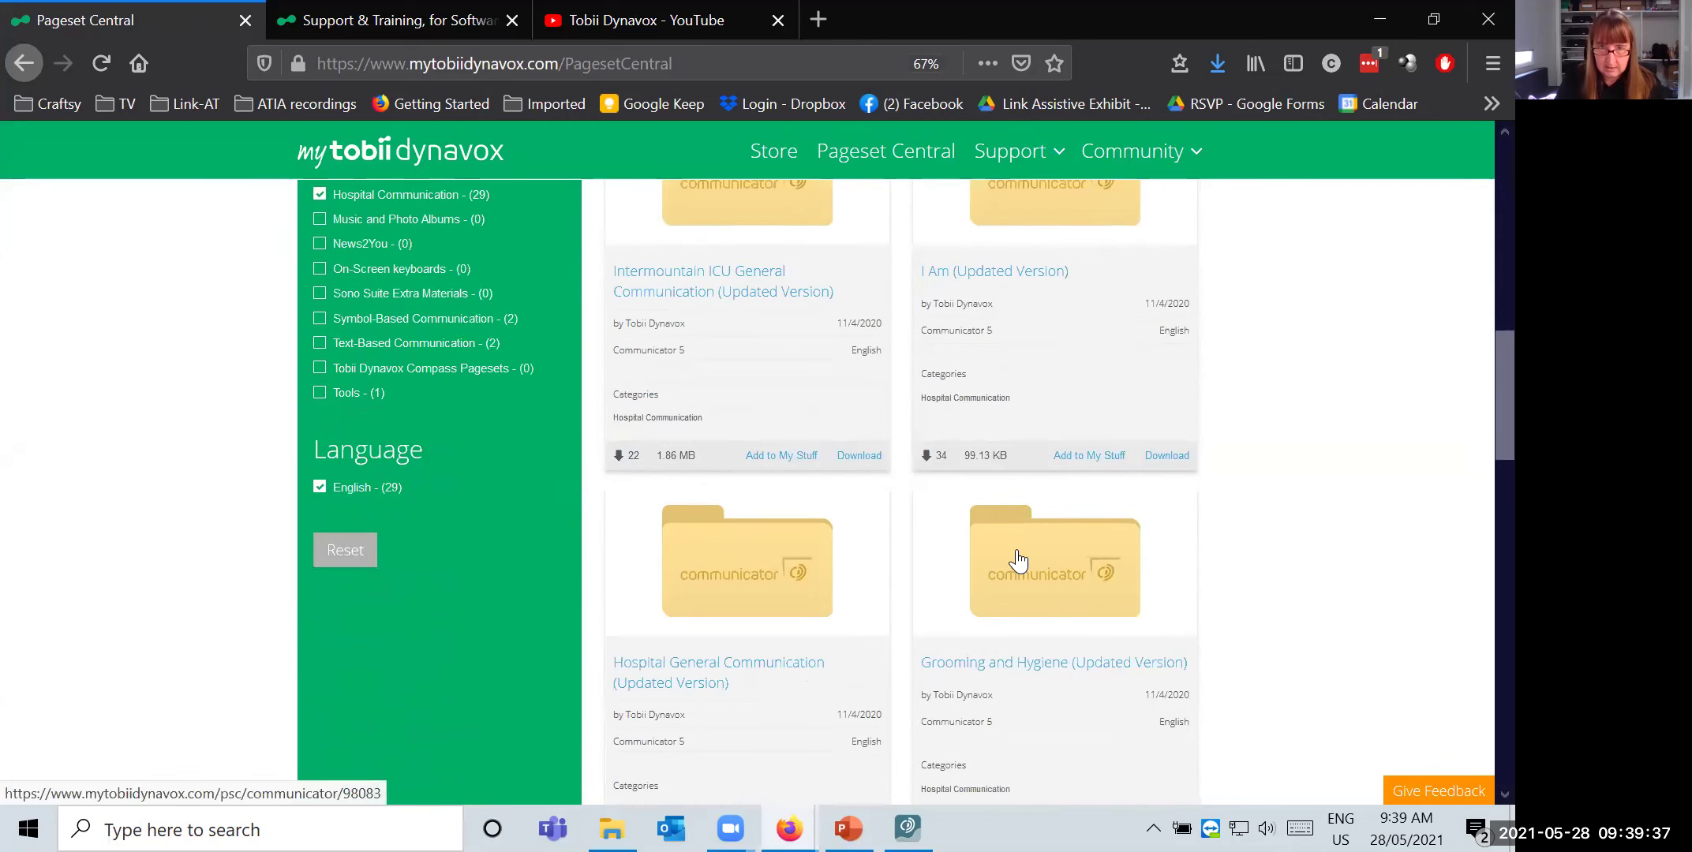
pyautogui.scroll(-5, 1016, 550)
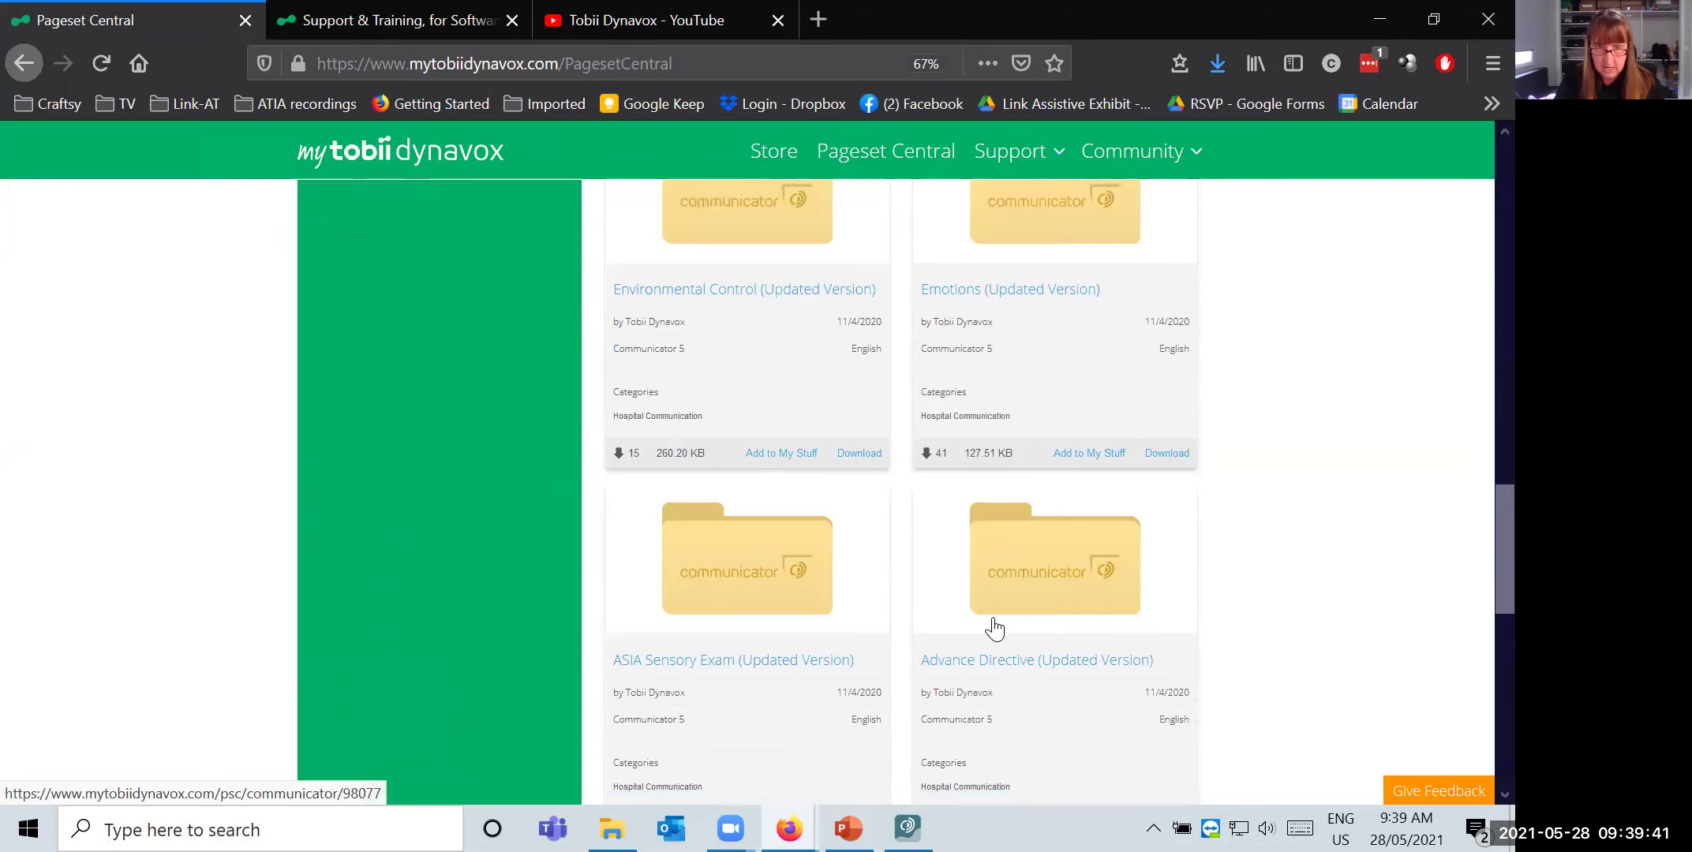
pyautogui.scroll(-5, 996, 623)
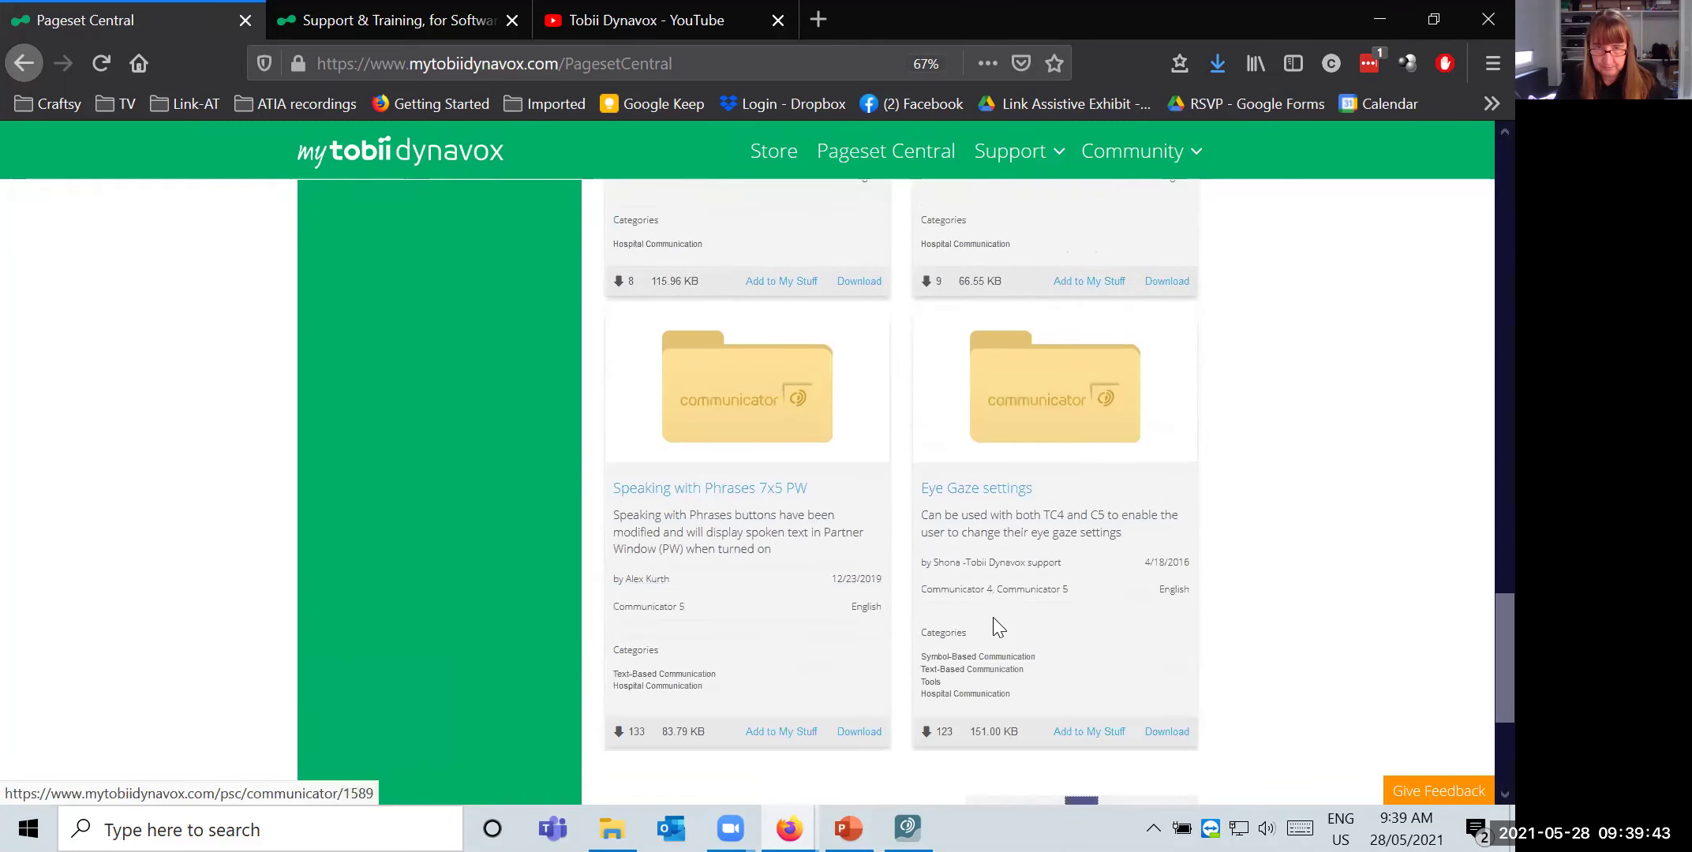
# - Download the Intermountain ICU General Communication (Updated Version) page set, choosing to save the file
pyautogui.scroll(8, 1001, 608)
pyautogui.scroll(4, 998, 600)
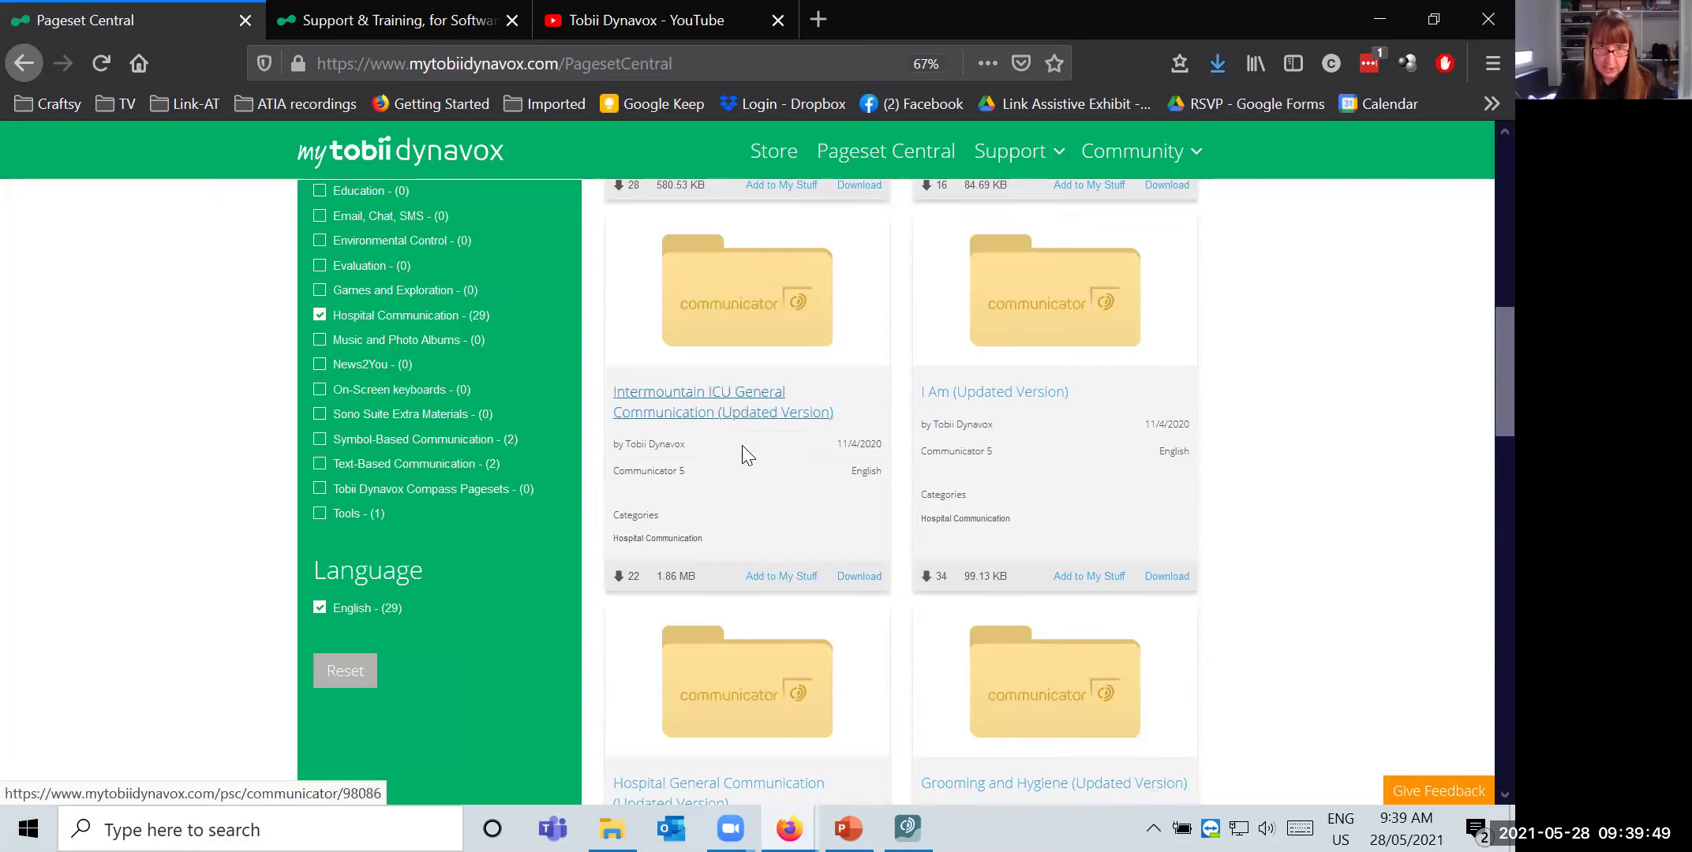
pyautogui.click(858, 578)
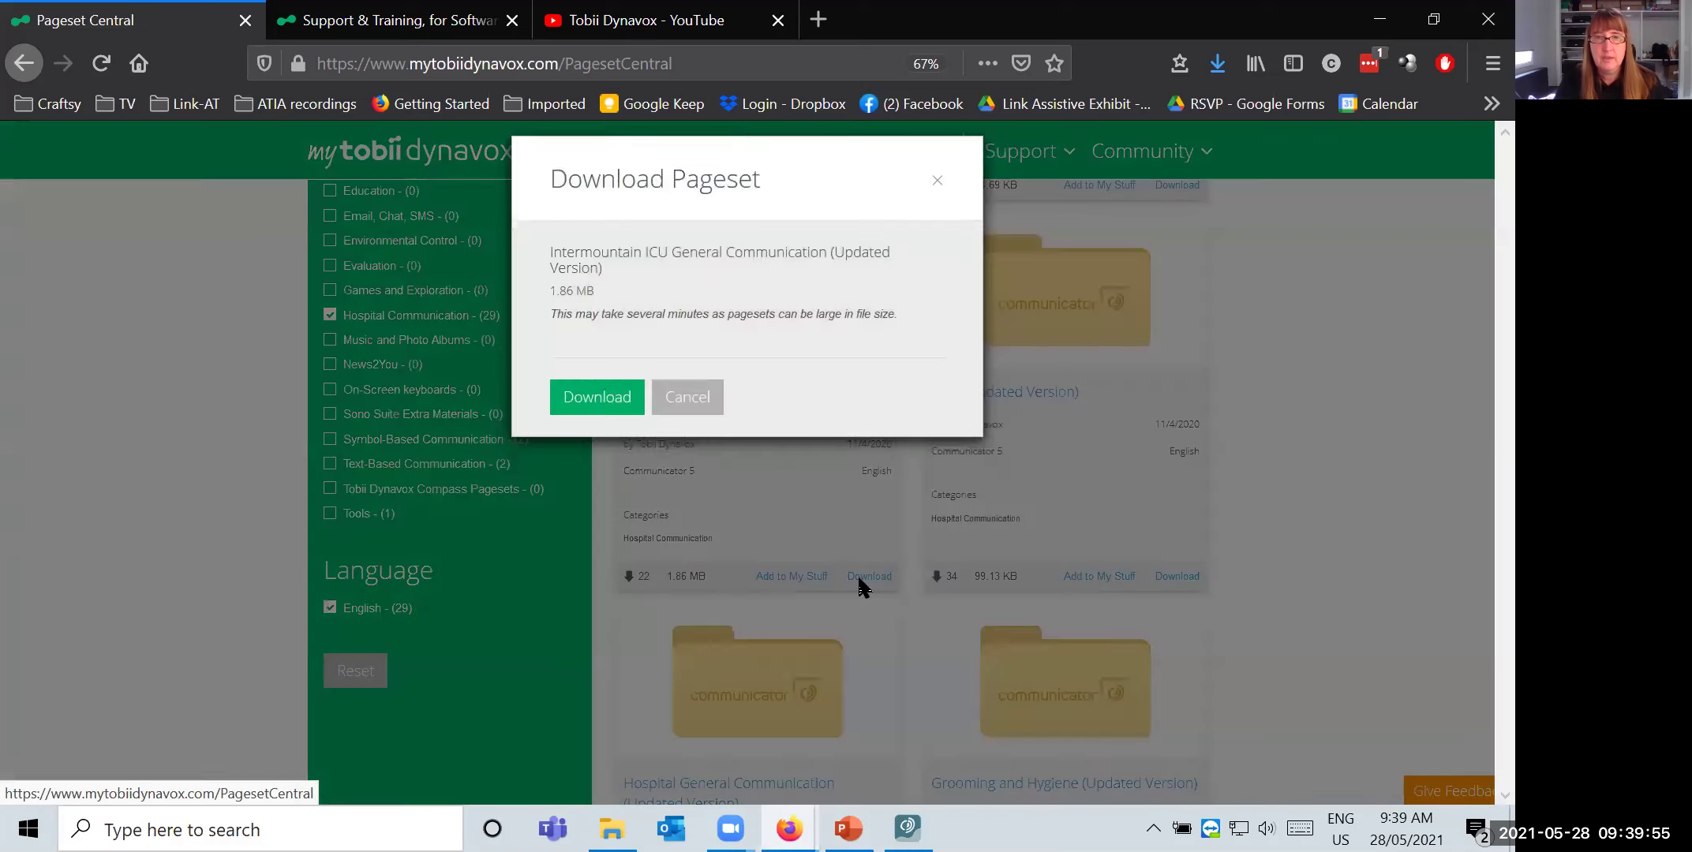
pyautogui.click(576, 424)
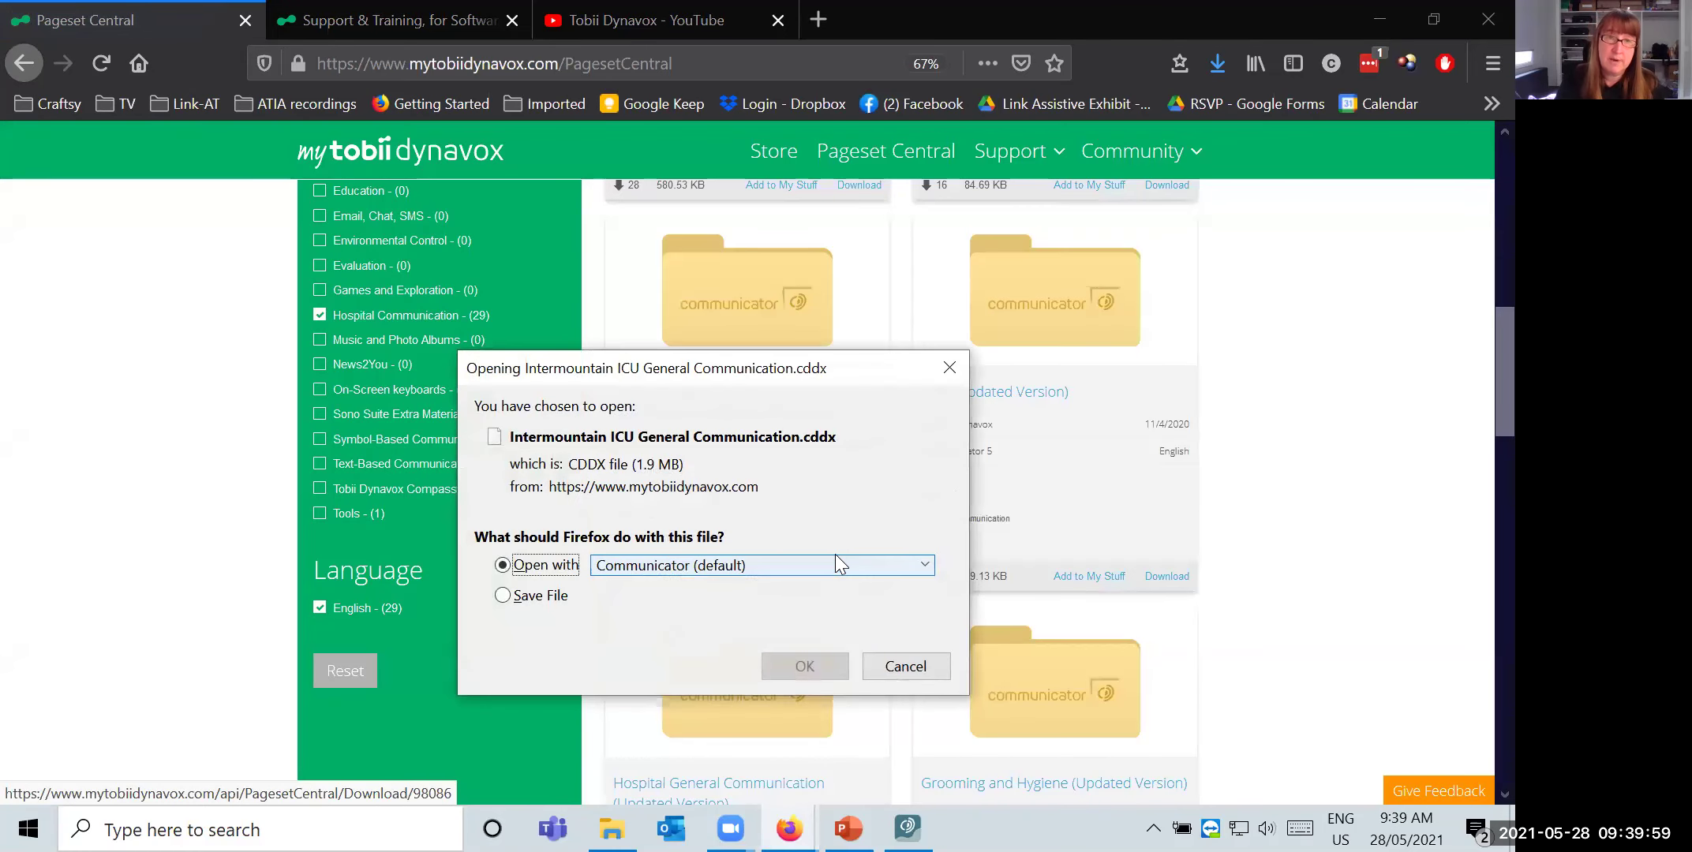
pyautogui.click(503, 595)
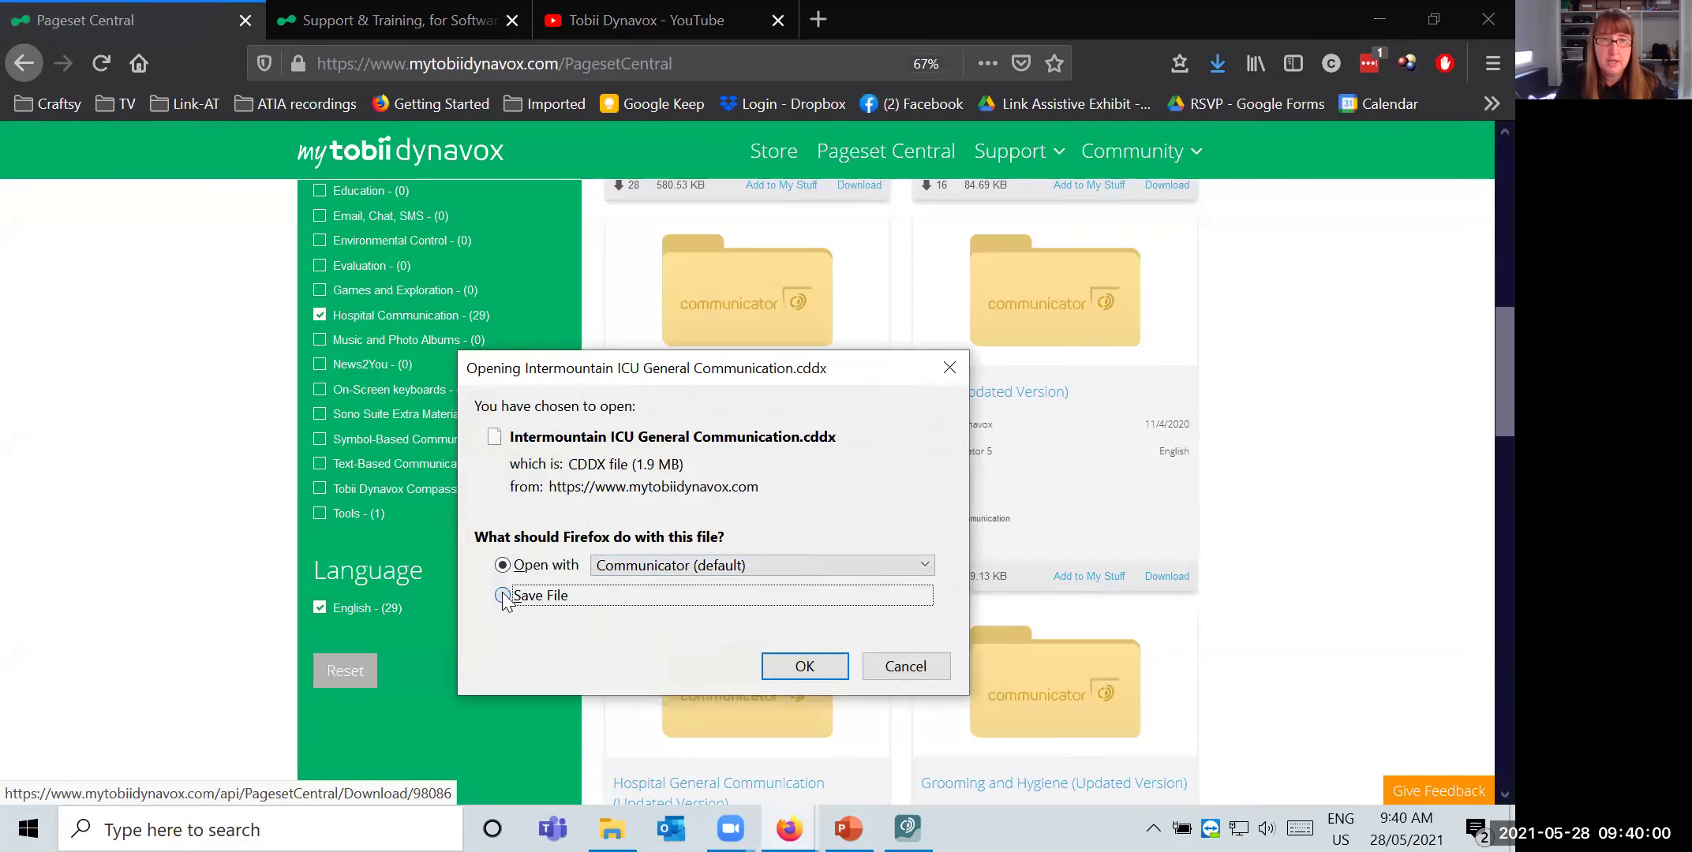
pyautogui.click(798, 669)
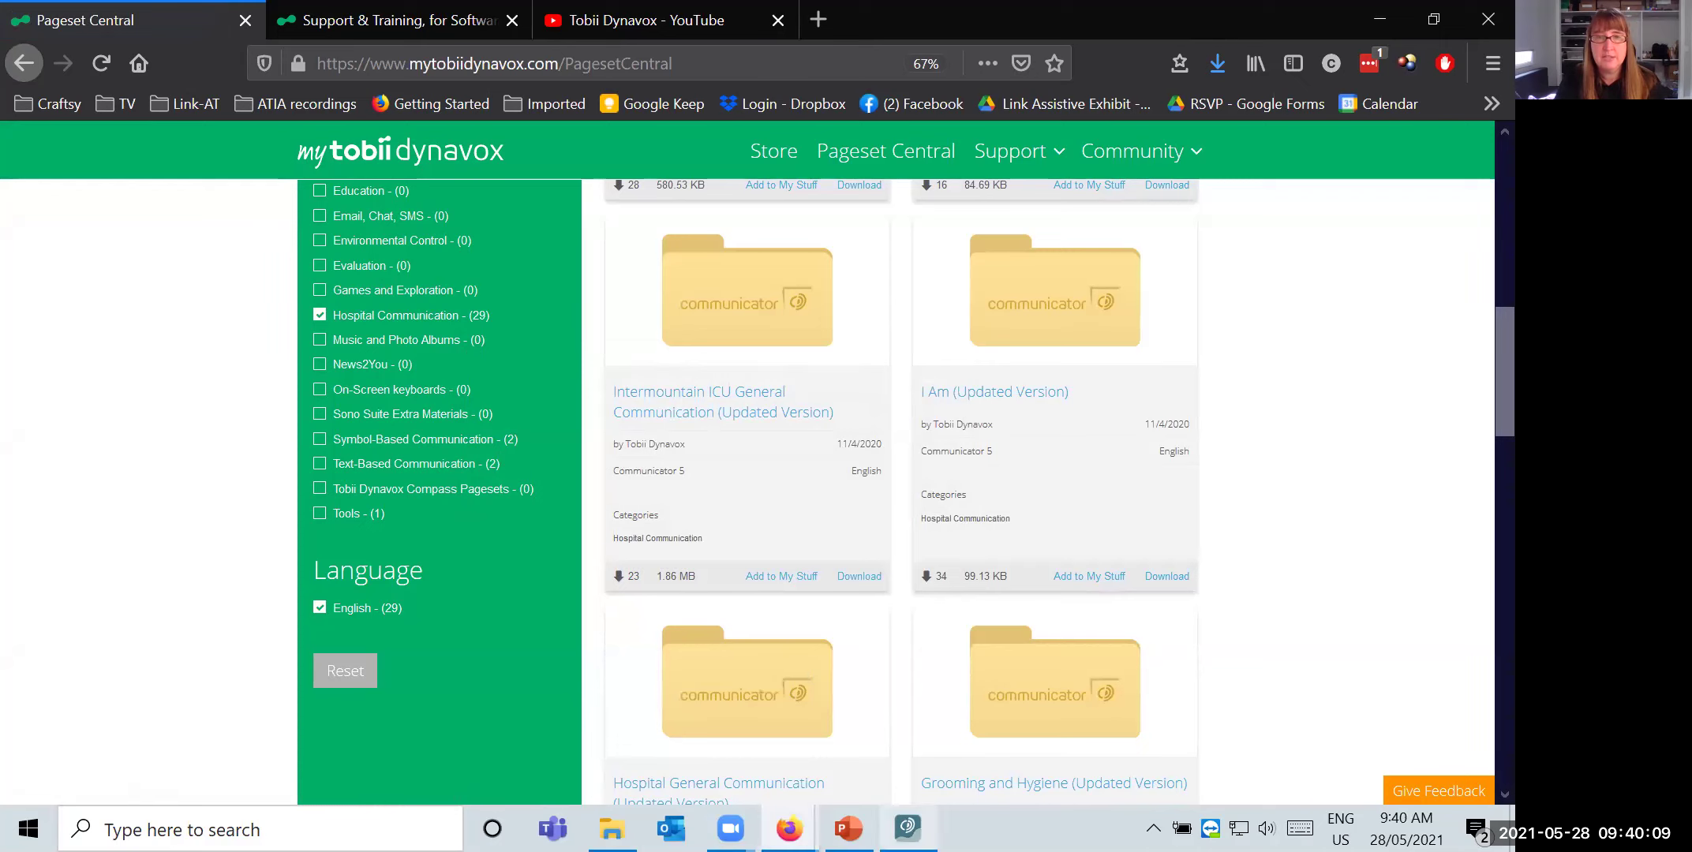
# - Switch to Communicator and add Intermountain ICU General Communication.cddx from the Downloads folder to the home page
pyautogui.click(907, 828)
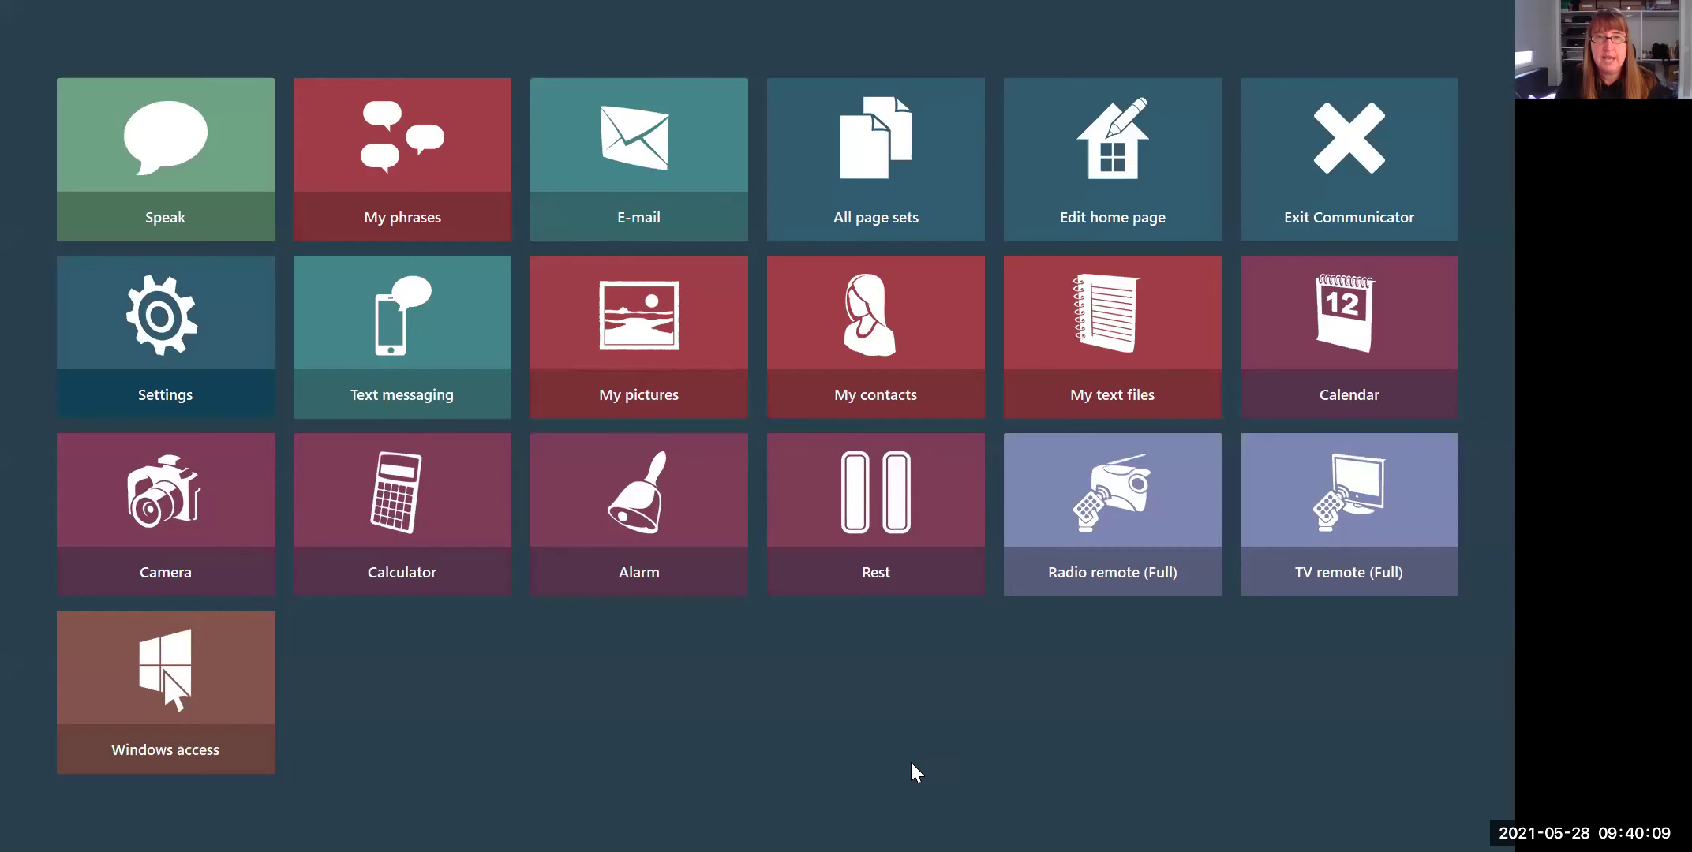
pyautogui.rightClick(485, 670)
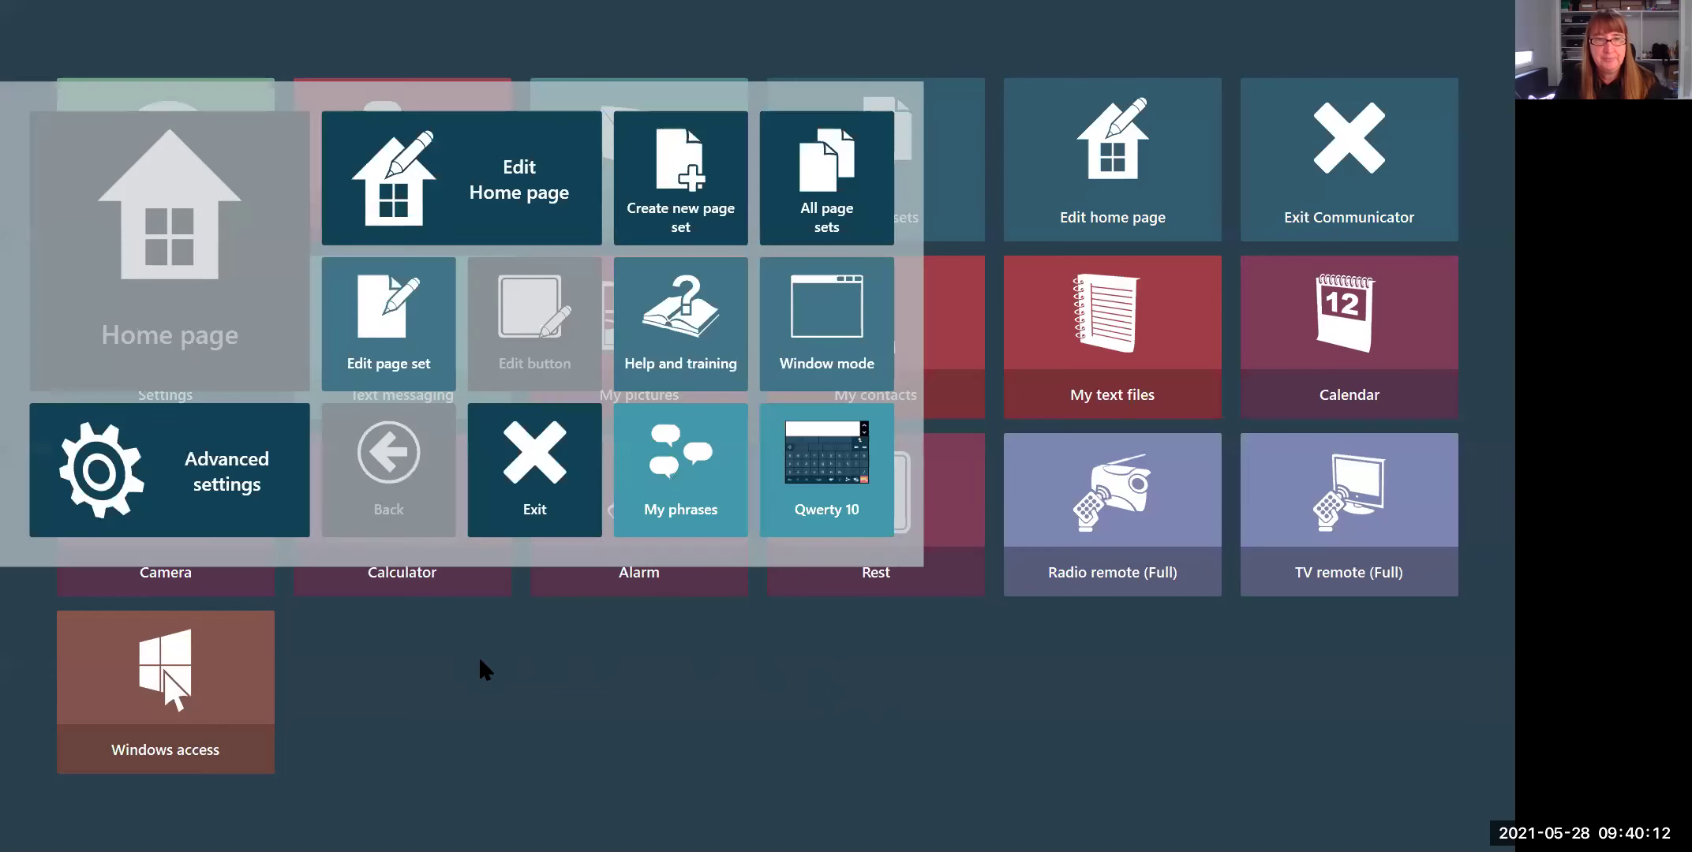
pyautogui.click(432, 189)
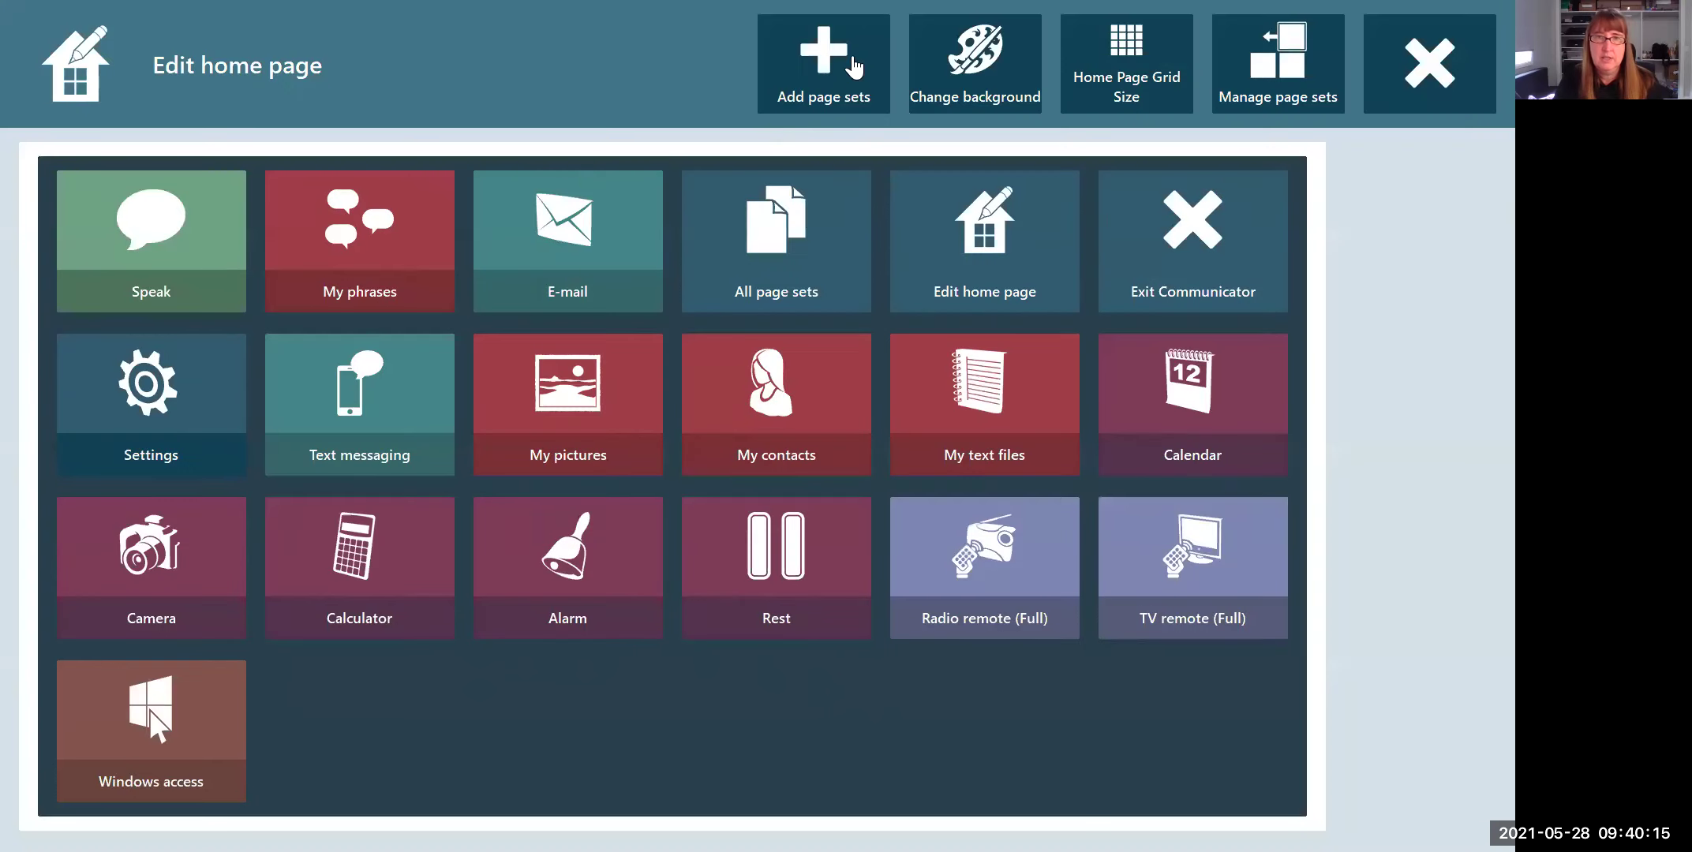
pyautogui.click(839, 67)
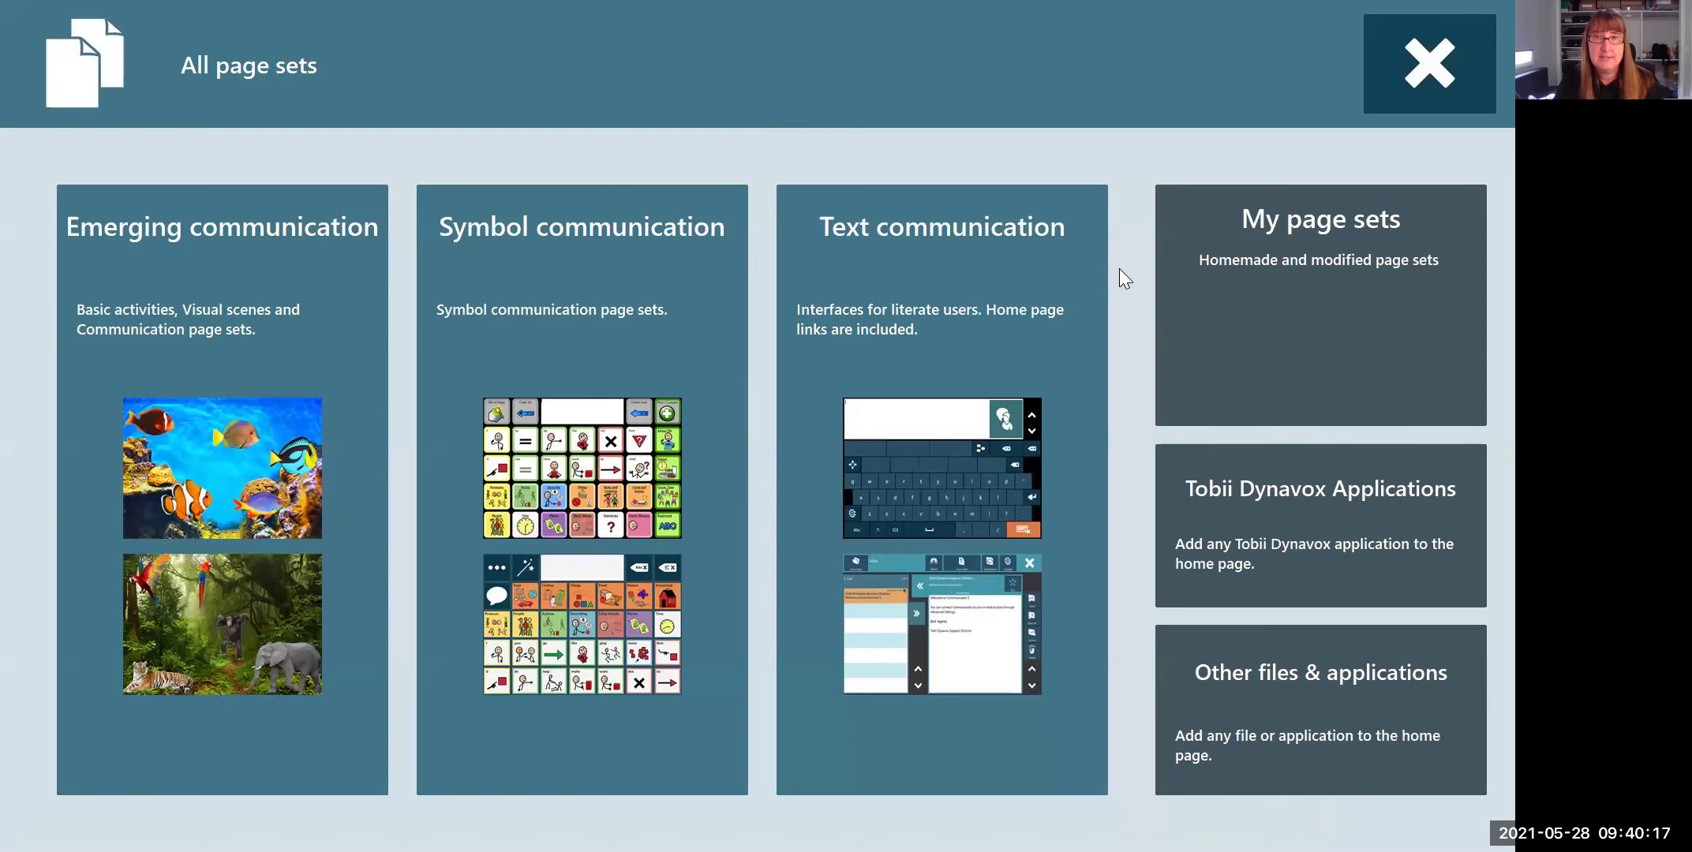
pyautogui.click(1307, 700)
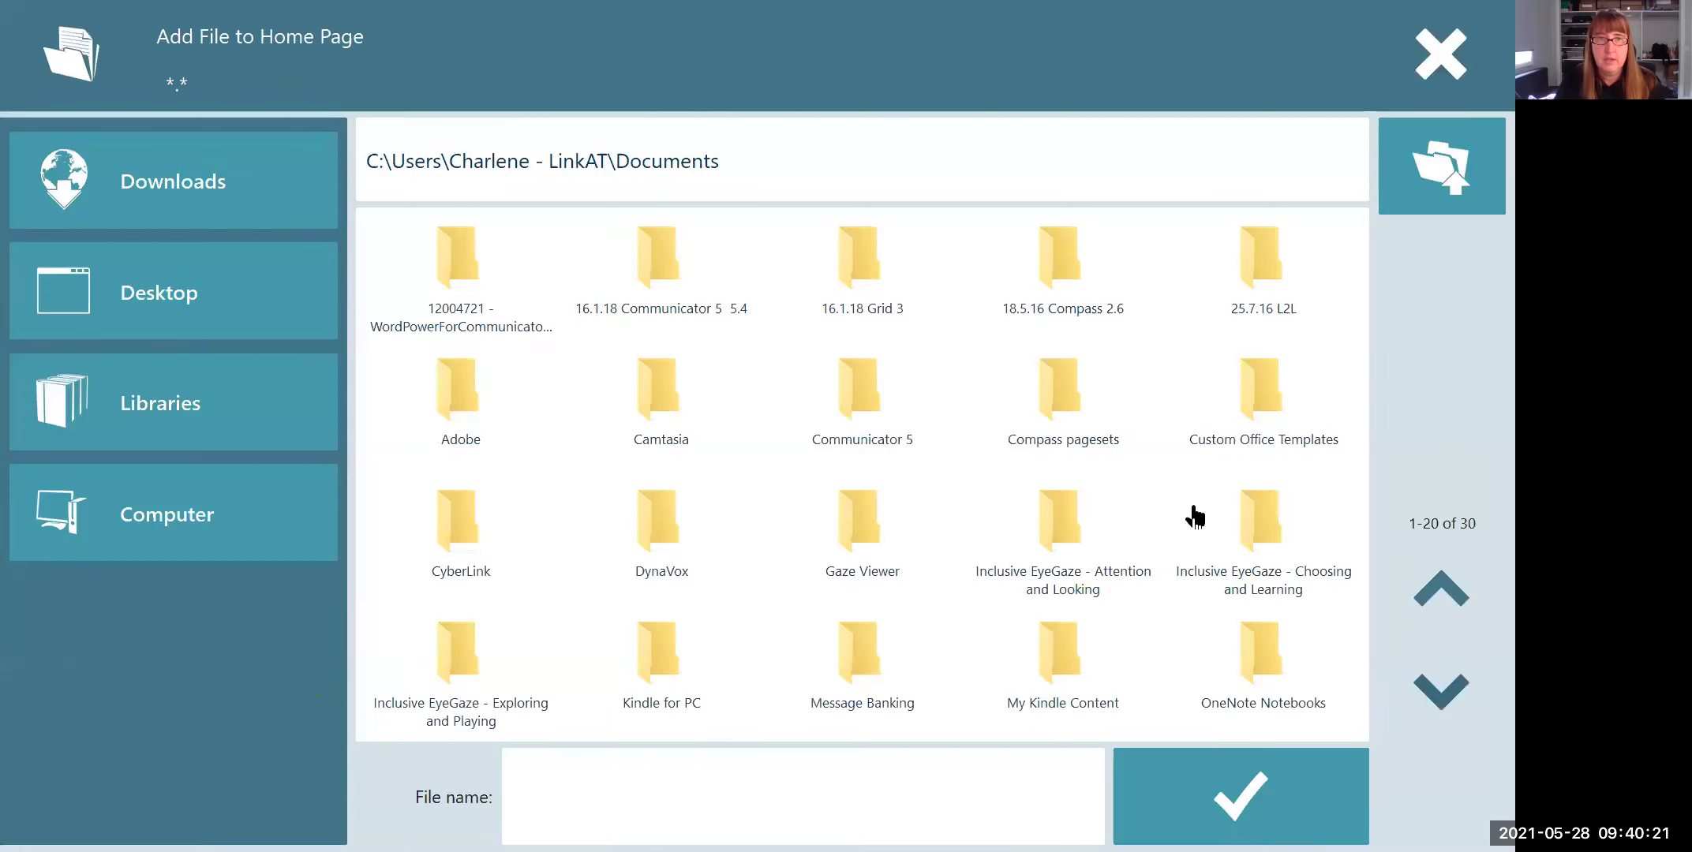
pyautogui.click(135, 189)
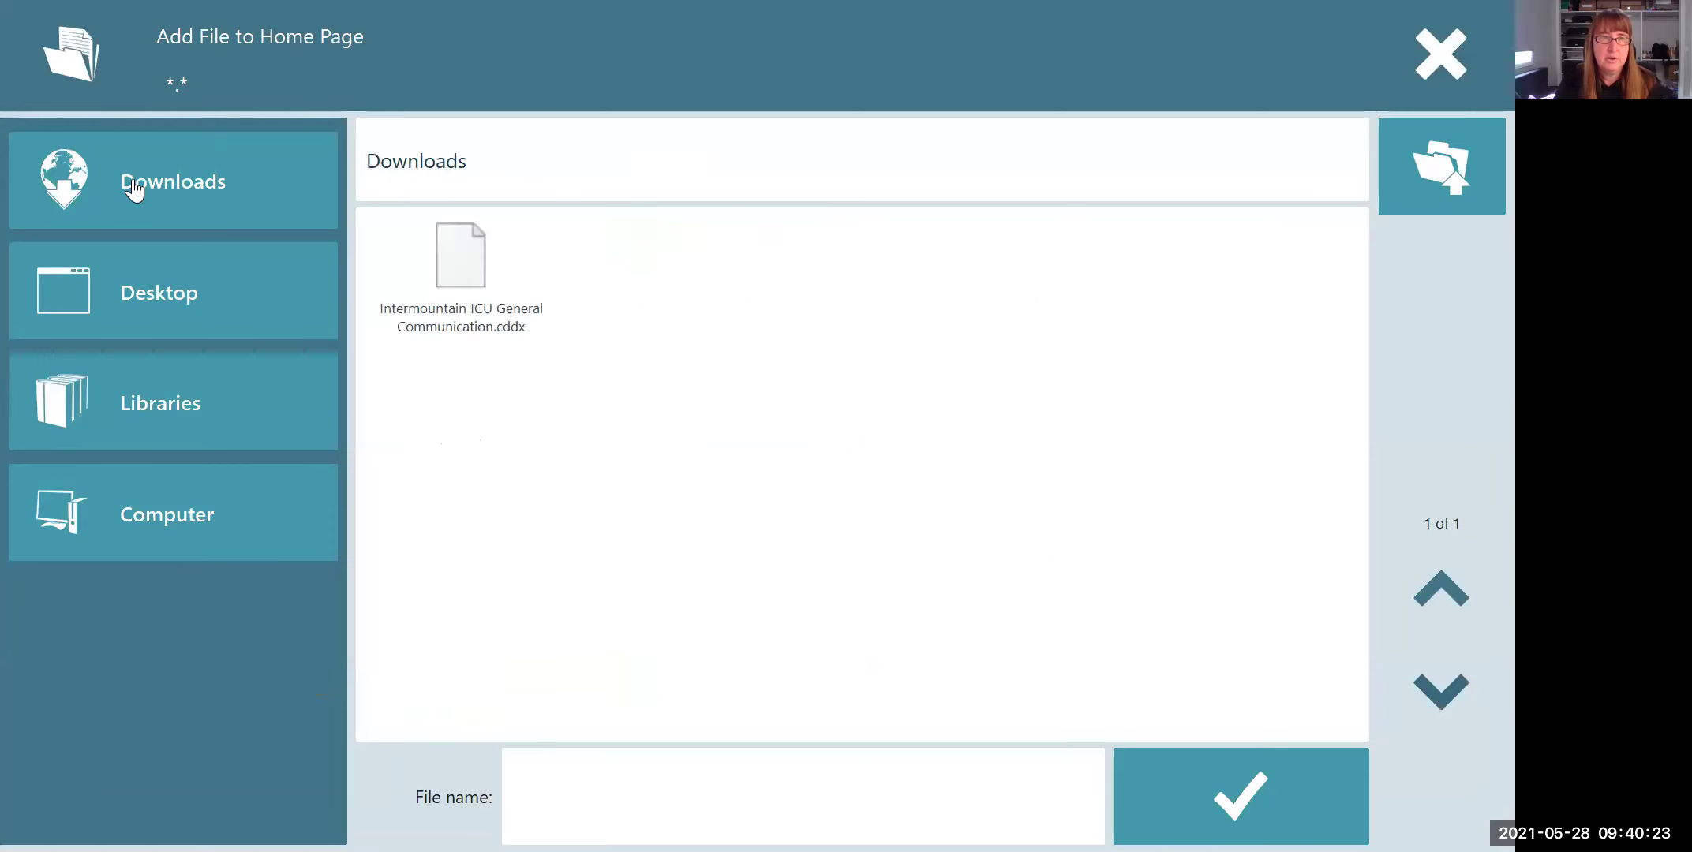
pyautogui.click(468, 269)
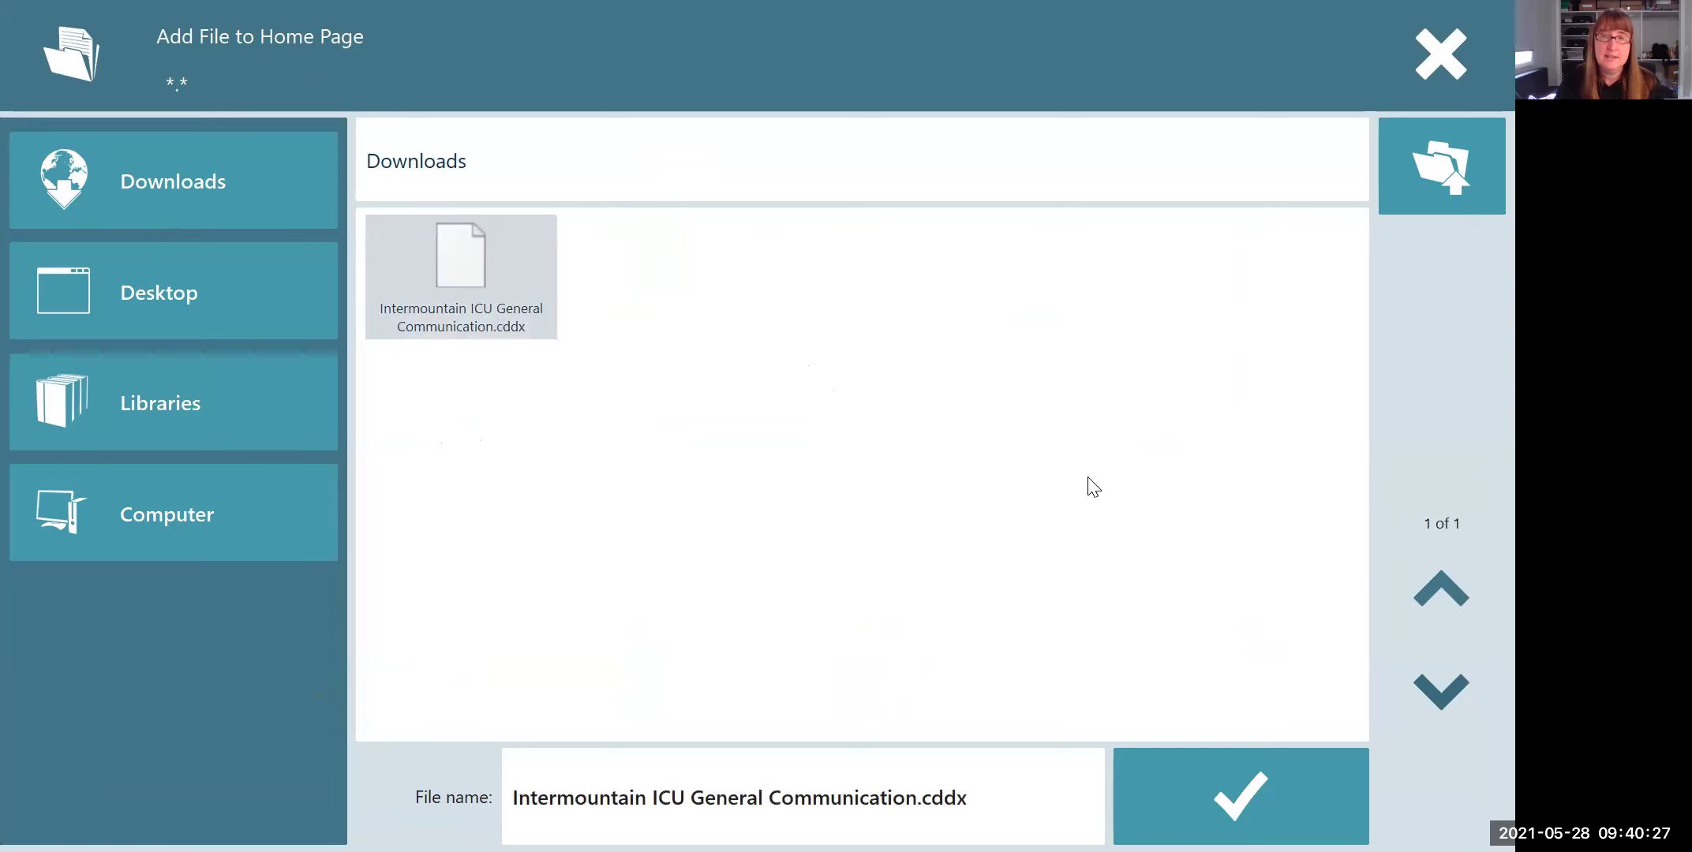
pyautogui.click(1233, 800)
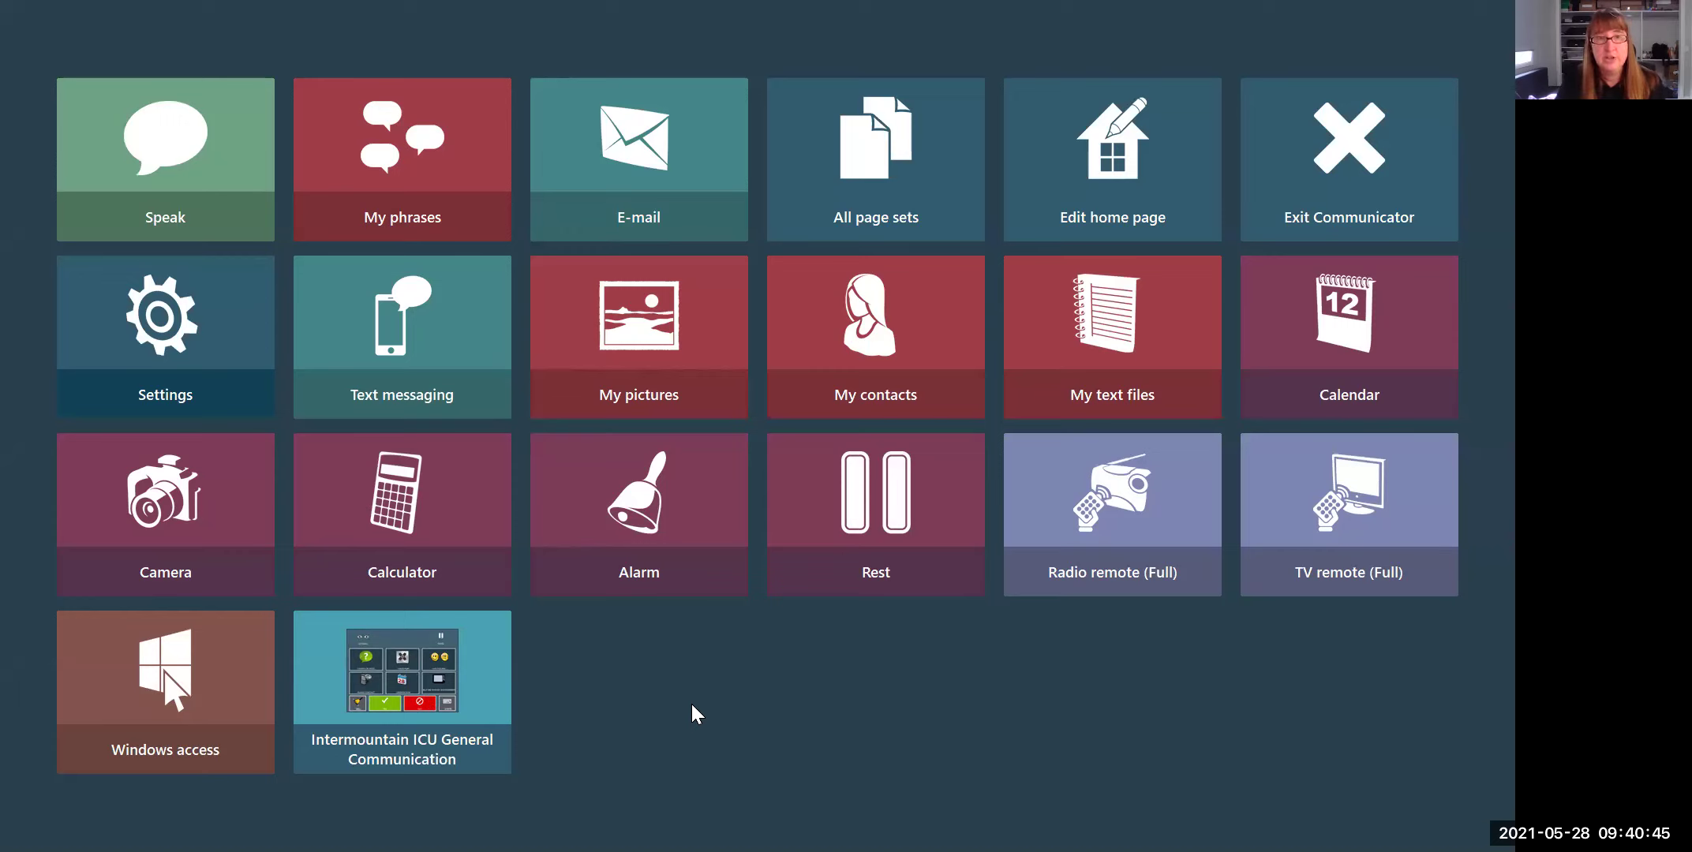
# - Examine the wants and needs, pain and feelings pages of the Intermountain ICU page set, and return to the home page
pyautogui.click(403, 683)
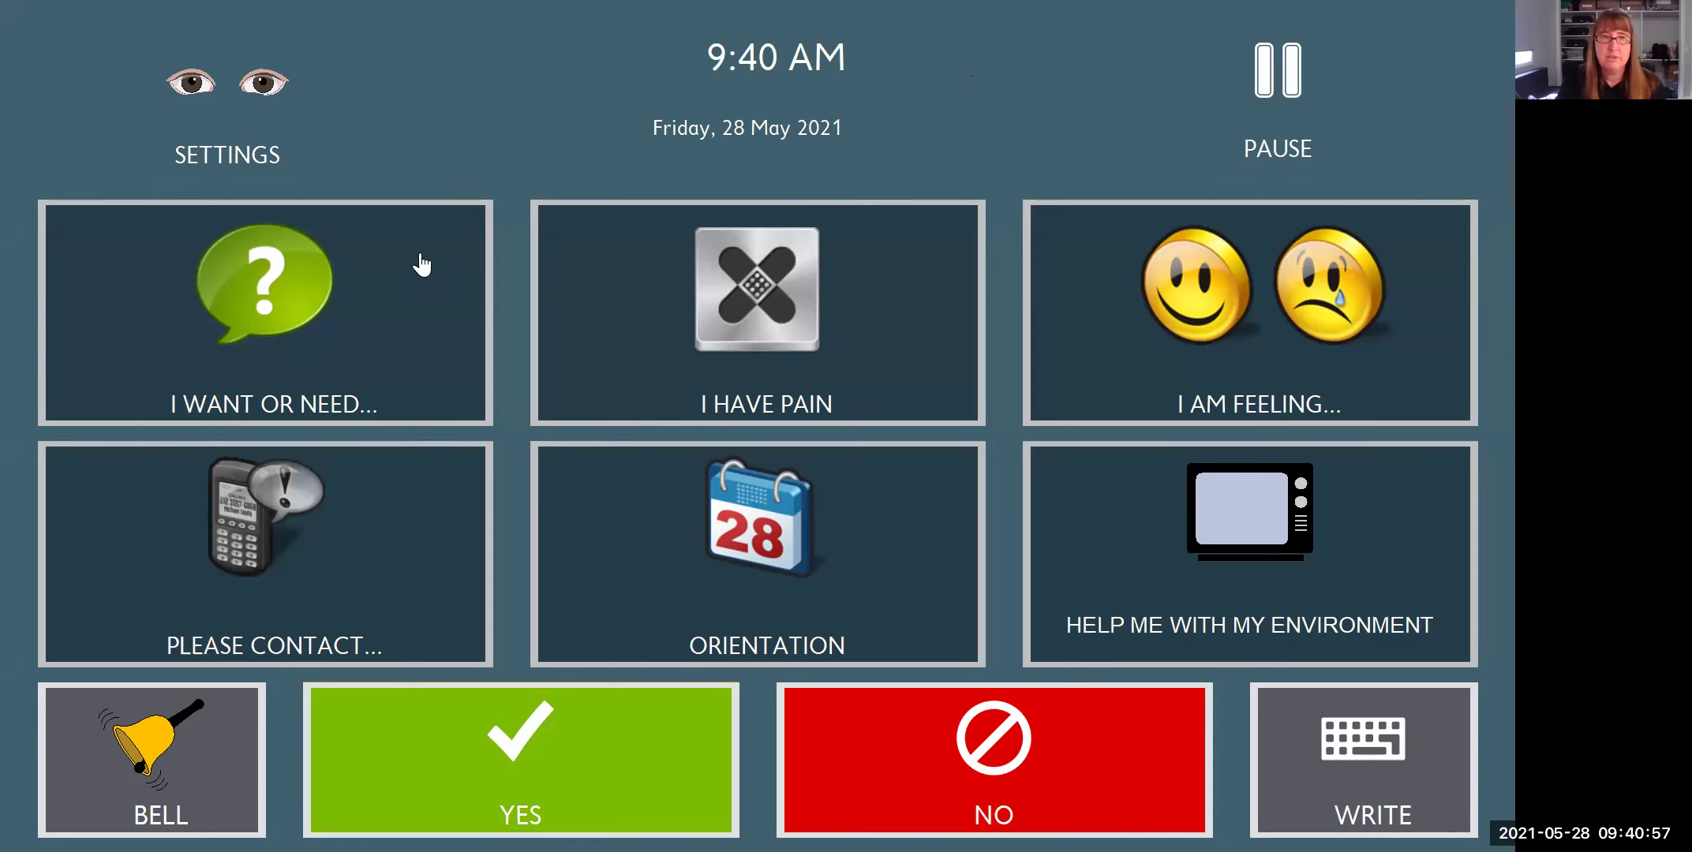
pyautogui.click(318, 330)
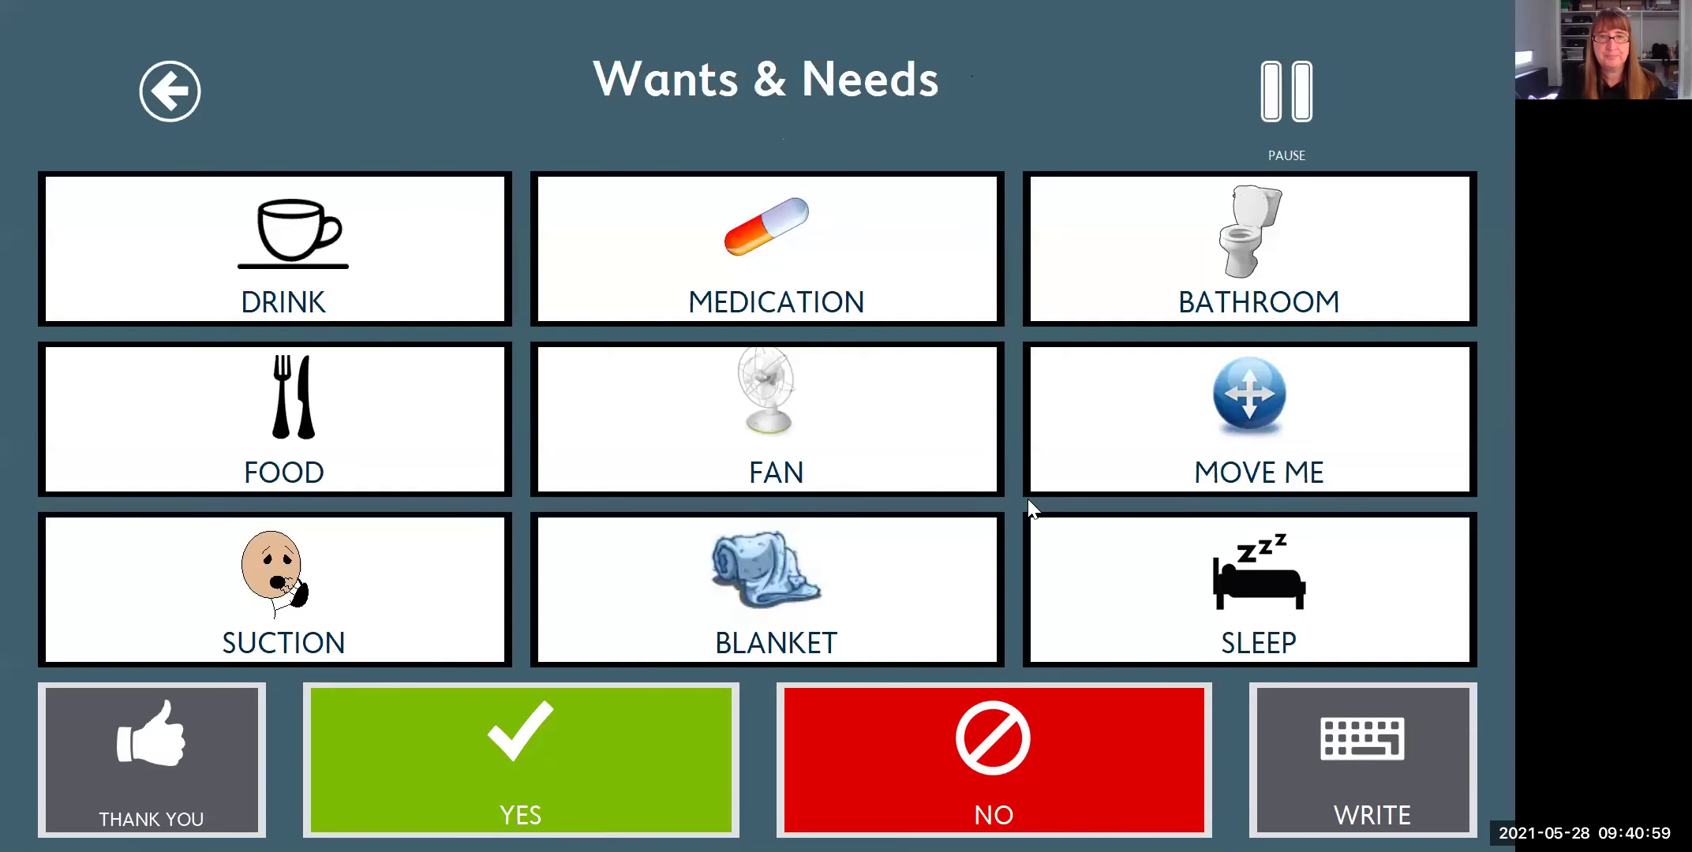
pyautogui.click(175, 90)
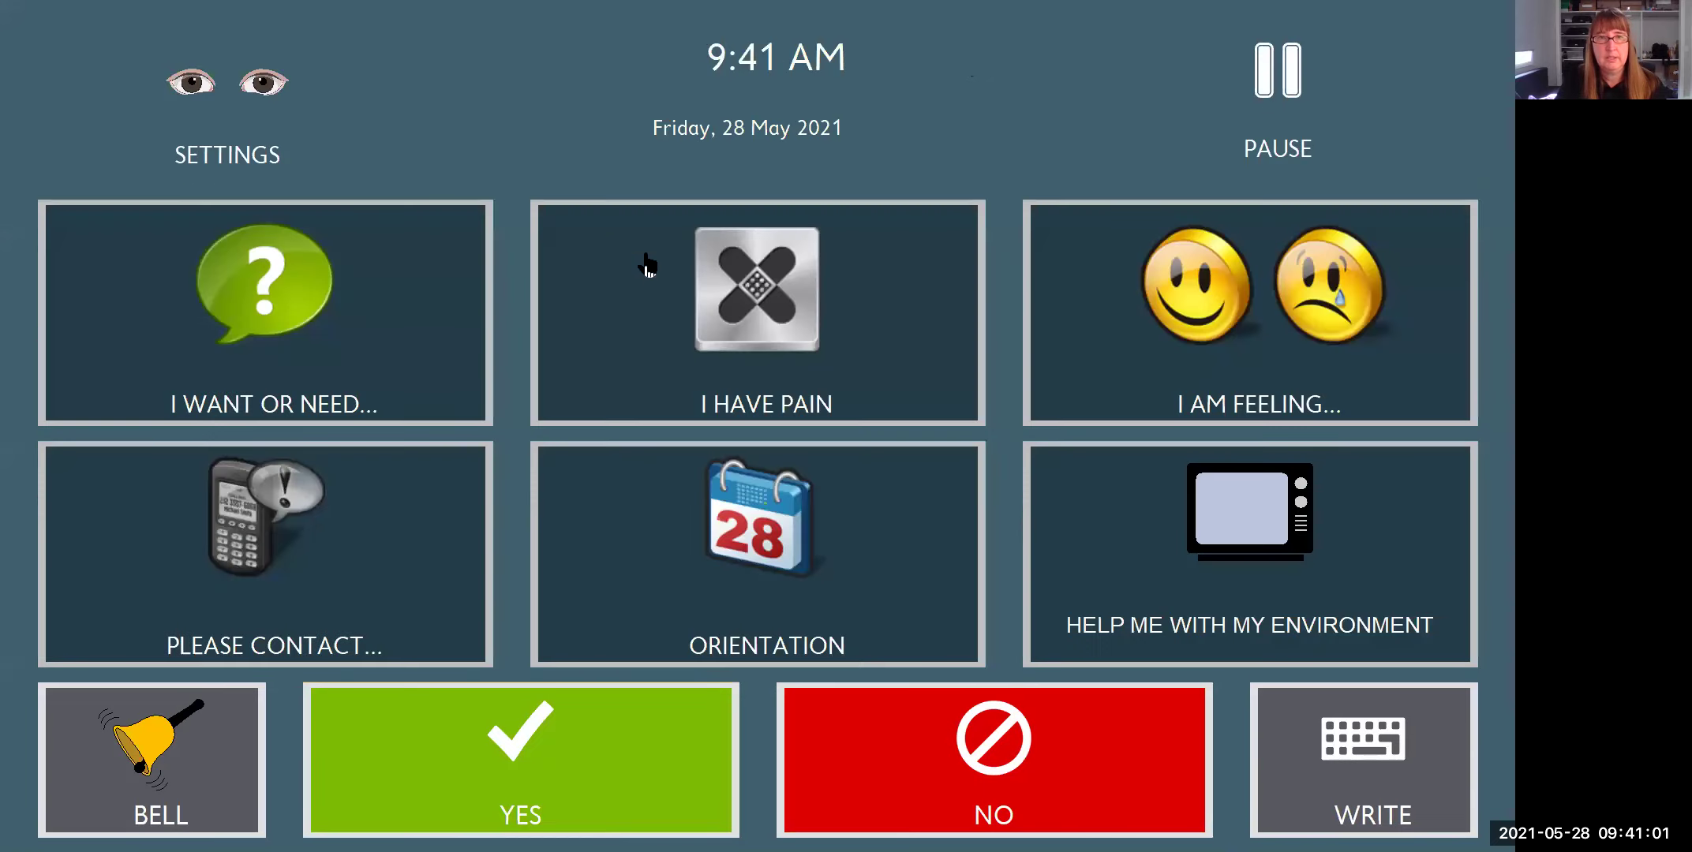
pyautogui.click(726, 340)
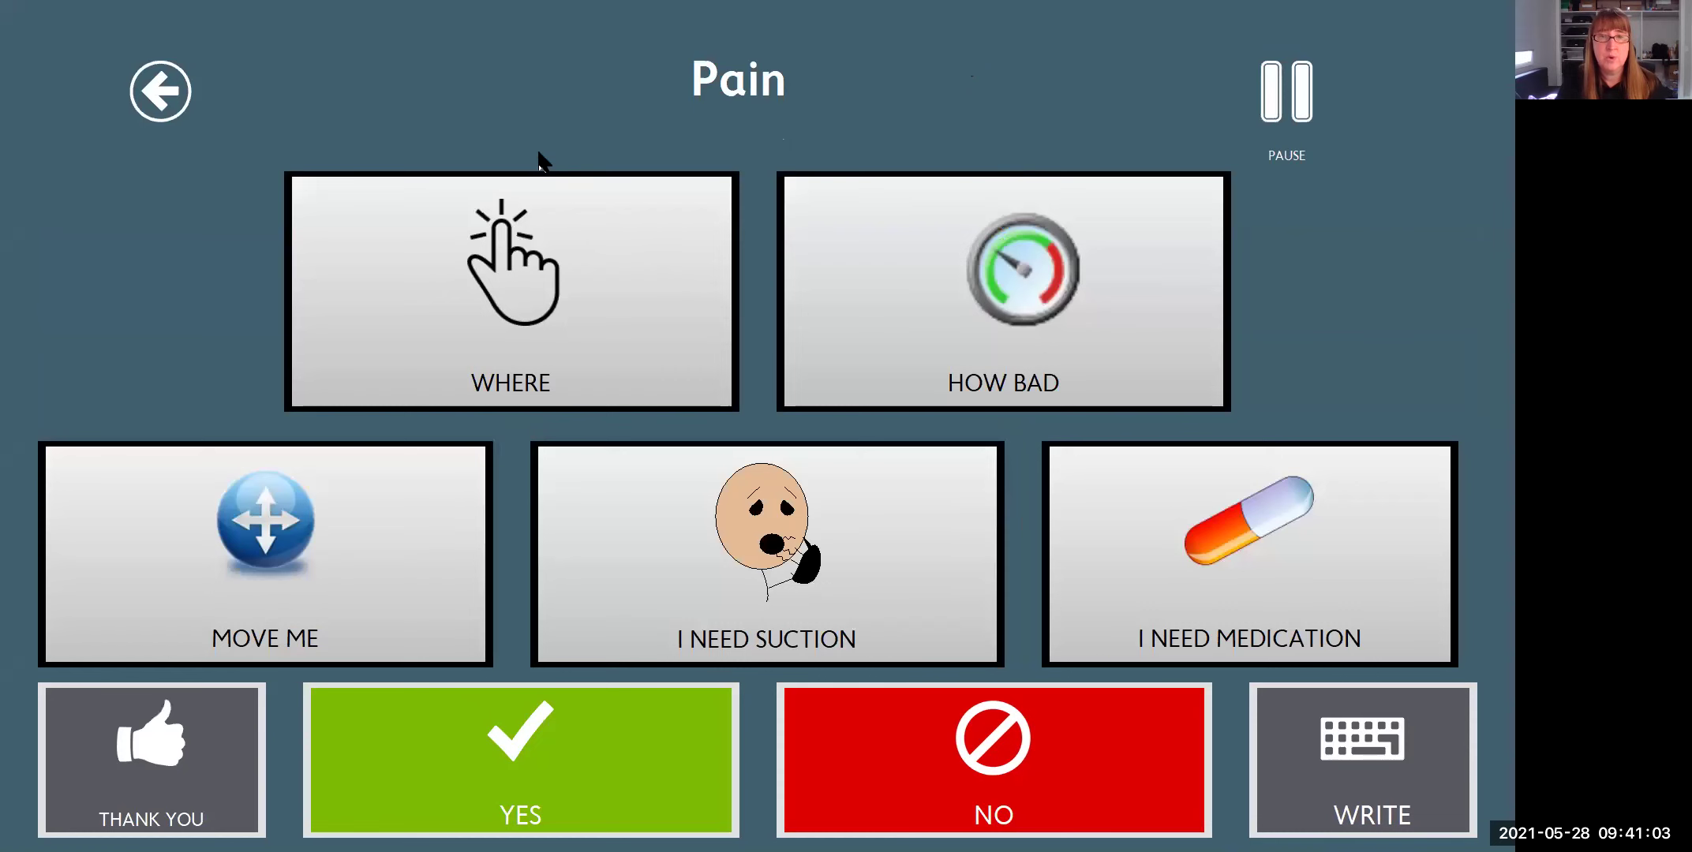
pyautogui.click(158, 95)
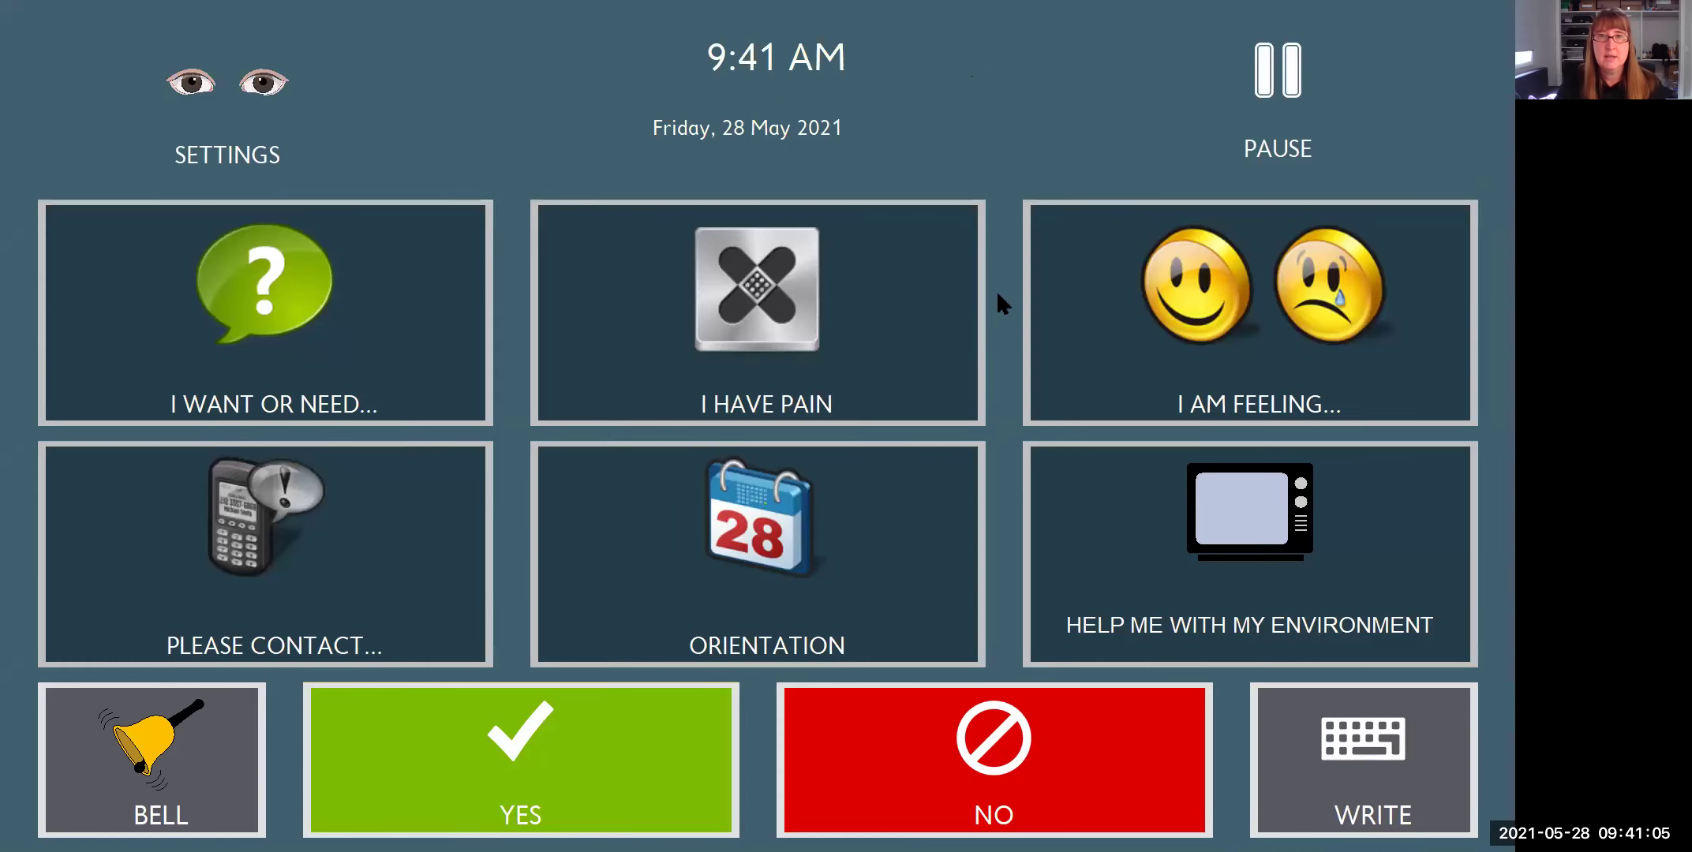
pyautogui.click(1219, 319)
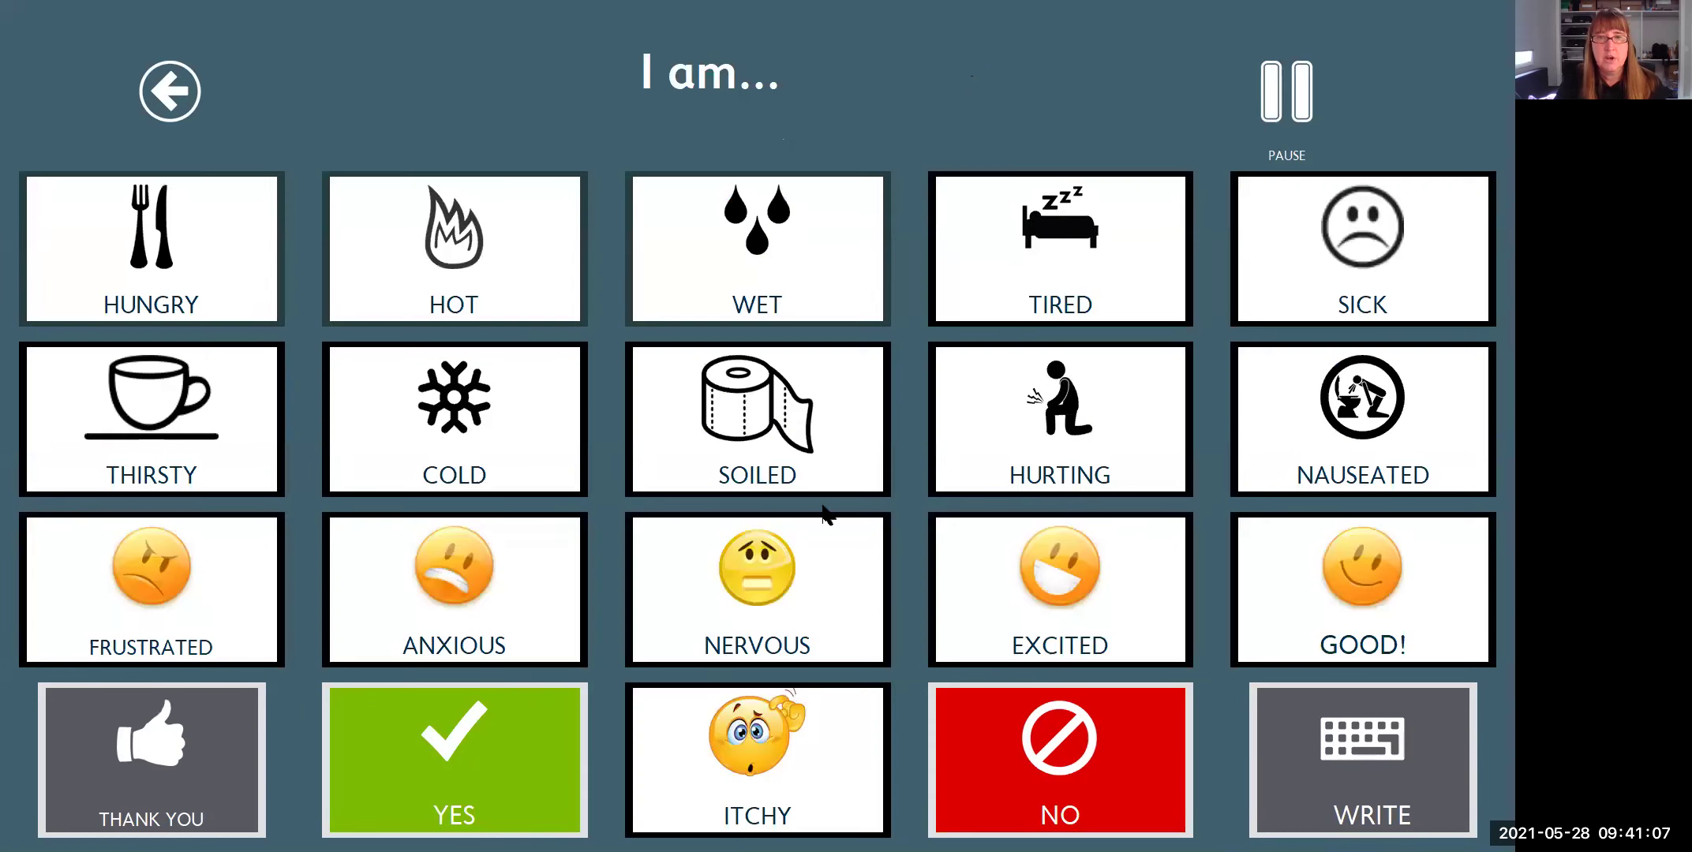
pyautogui.click(170, 91)
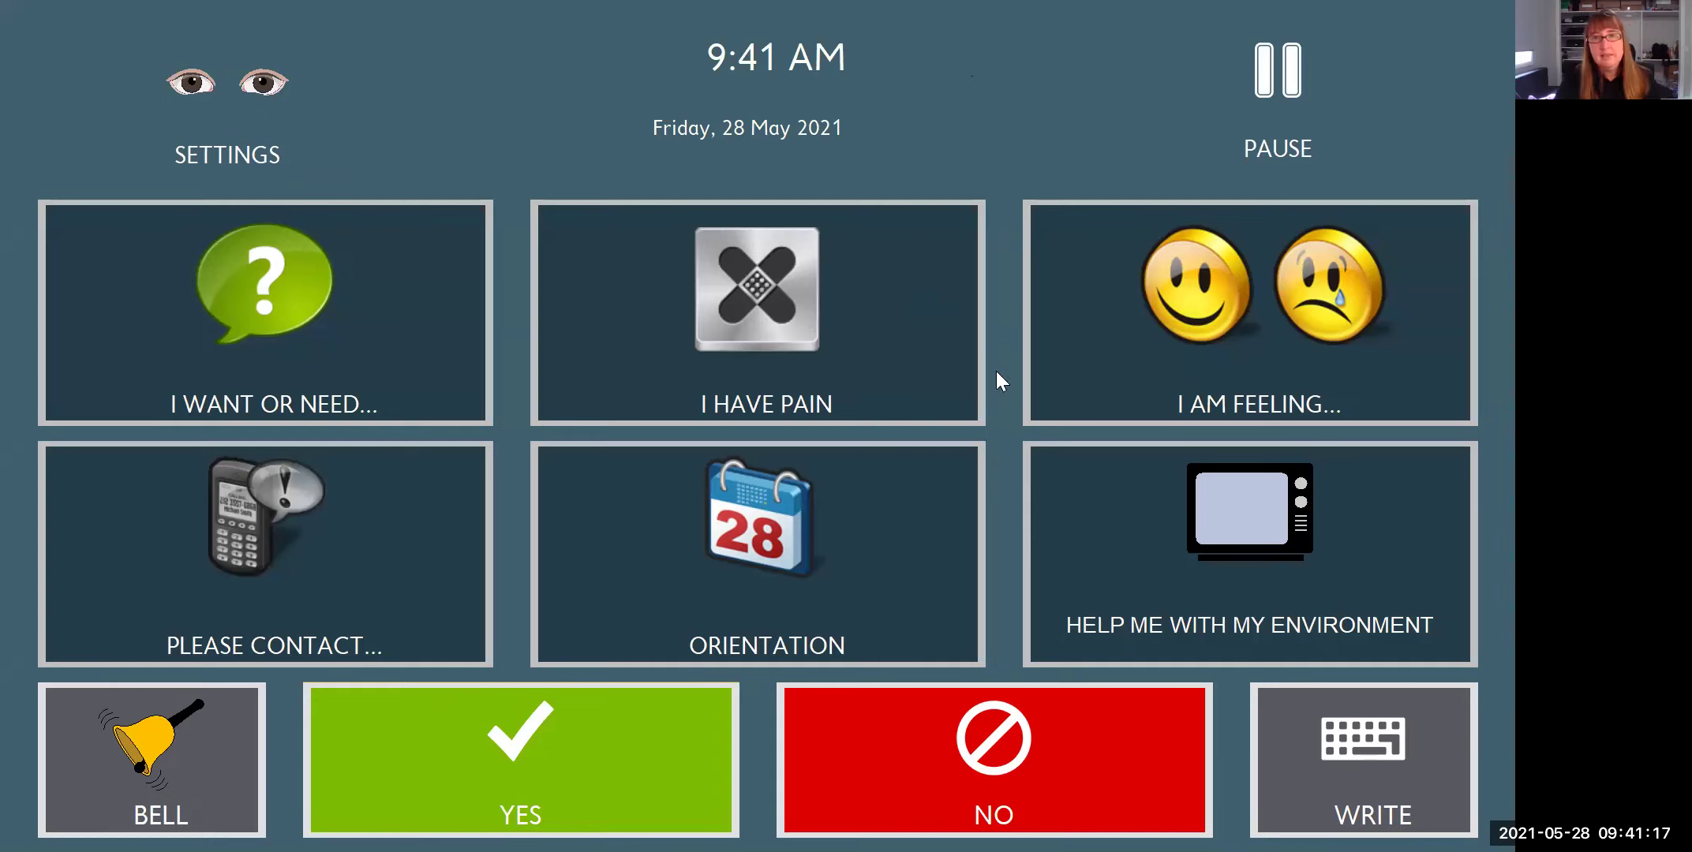
pyautogui.rightClick(402, 276)
pyautogui.click(200, 300)
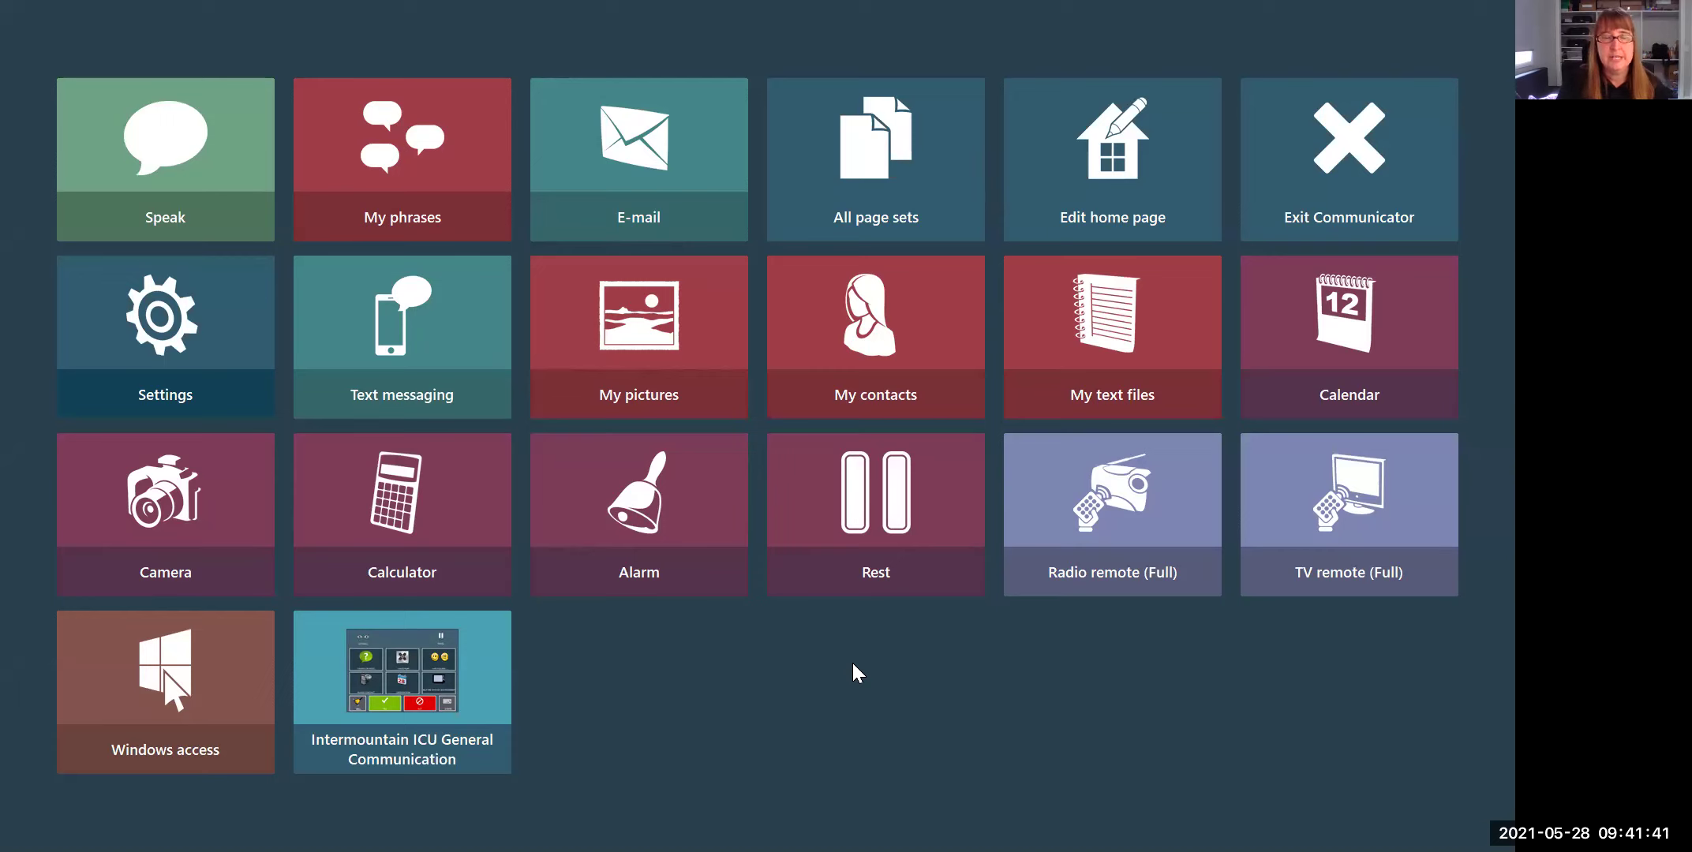
# - Examine the export and import choices in the settings and data wizard, cancel it, and leave the advanced settings
pyautogui.rightClick(693, 649)
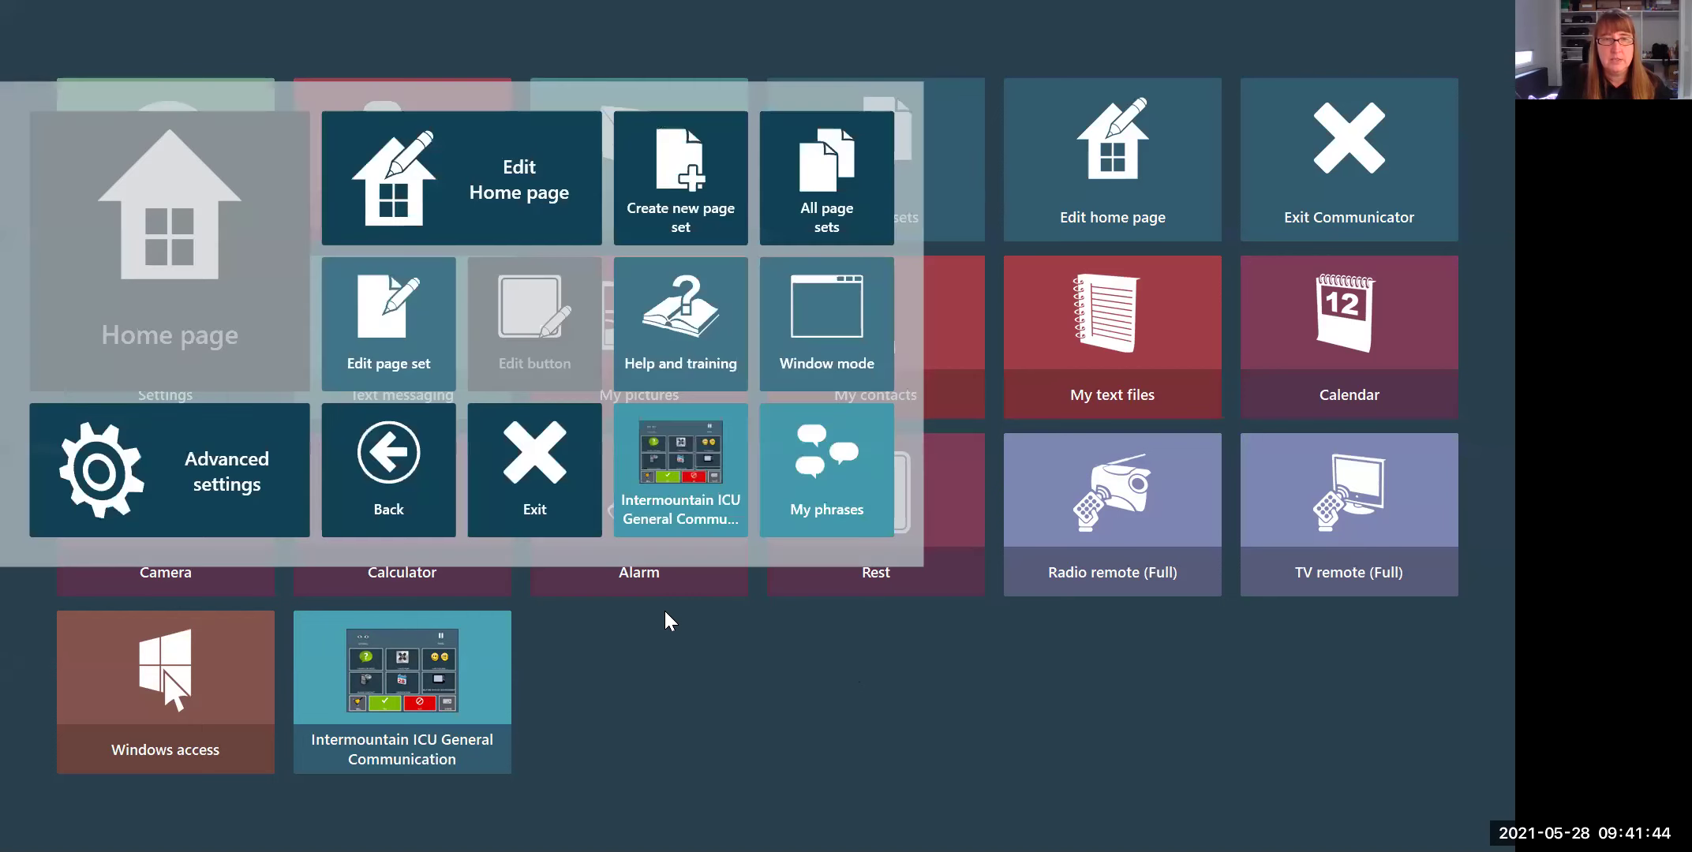
pyautogui.click(196, 496)
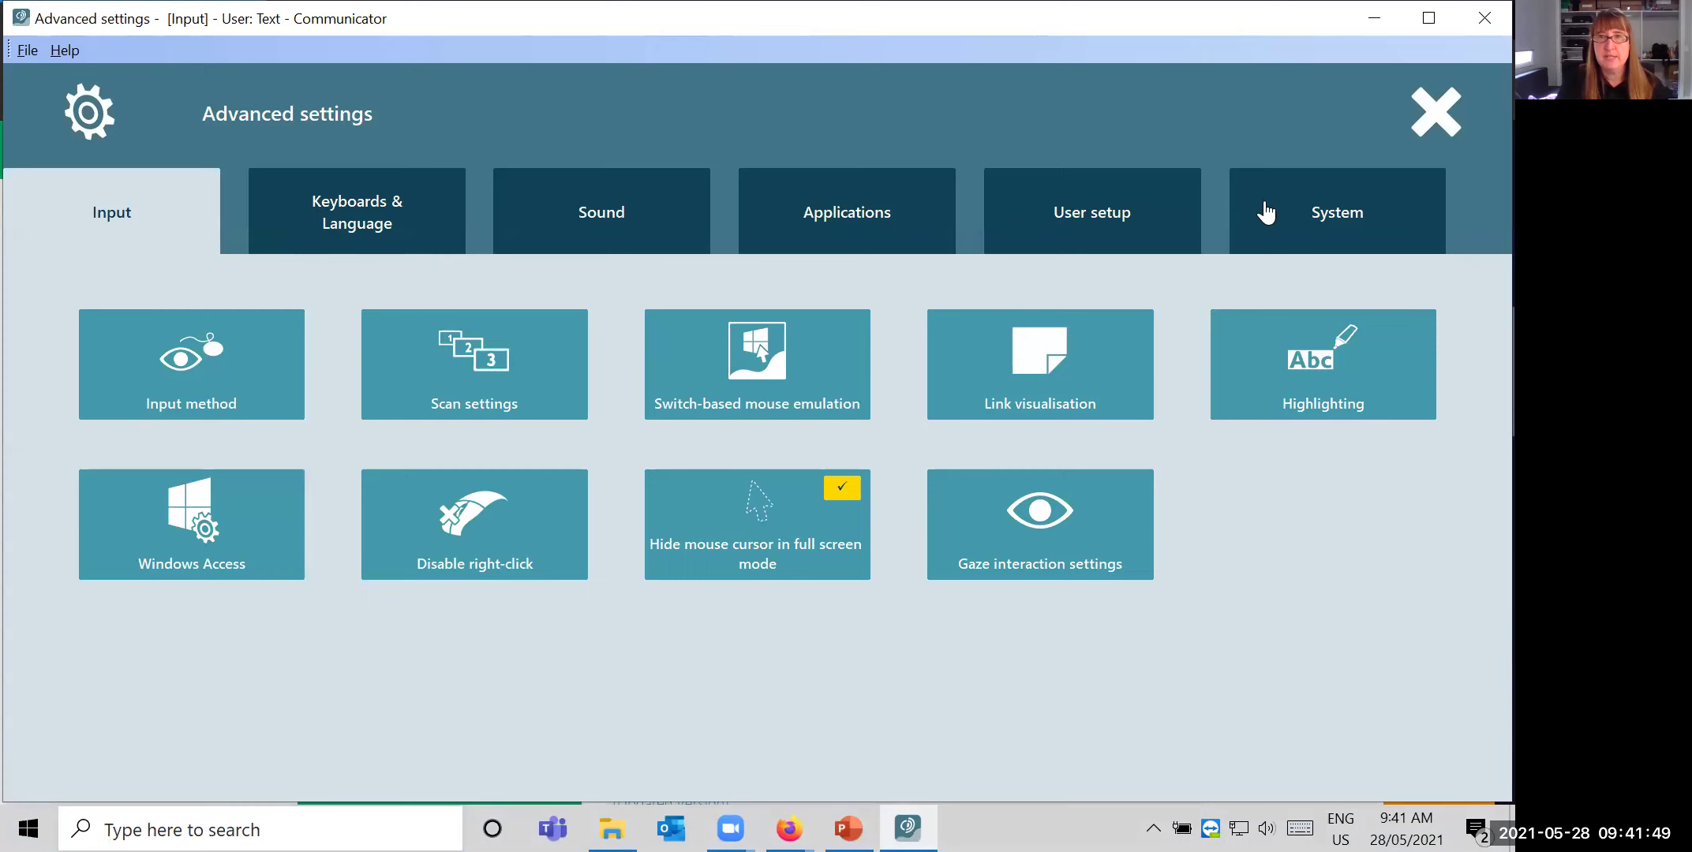
pyautogui.click(1107, 215)
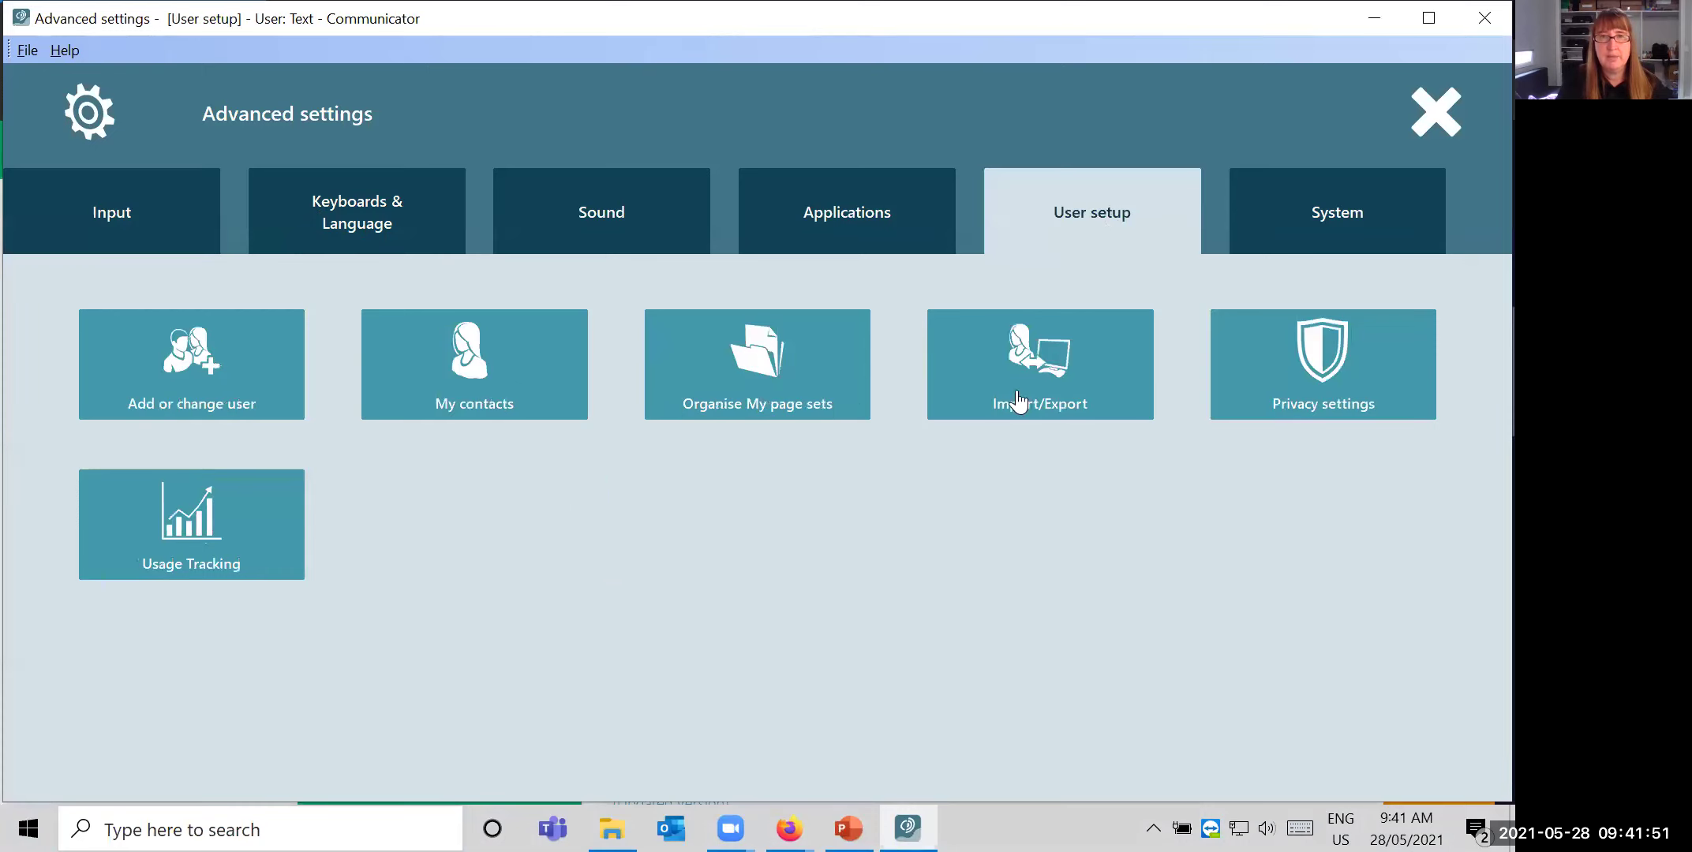
pyautogui.click(1058, 375)
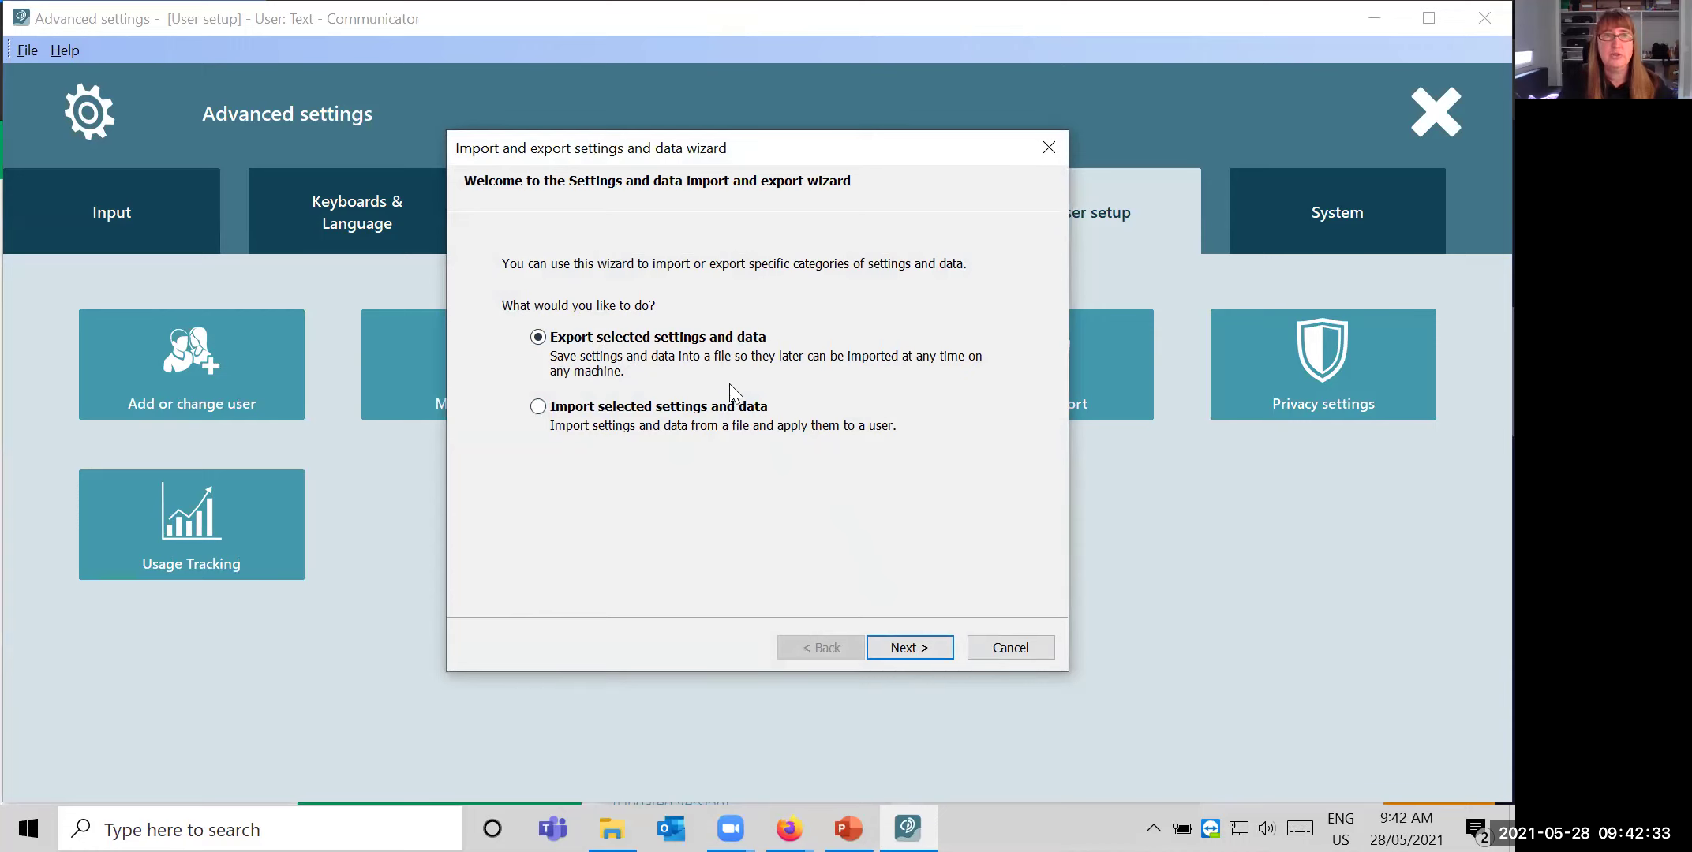
pyautogui.click(540, 408)
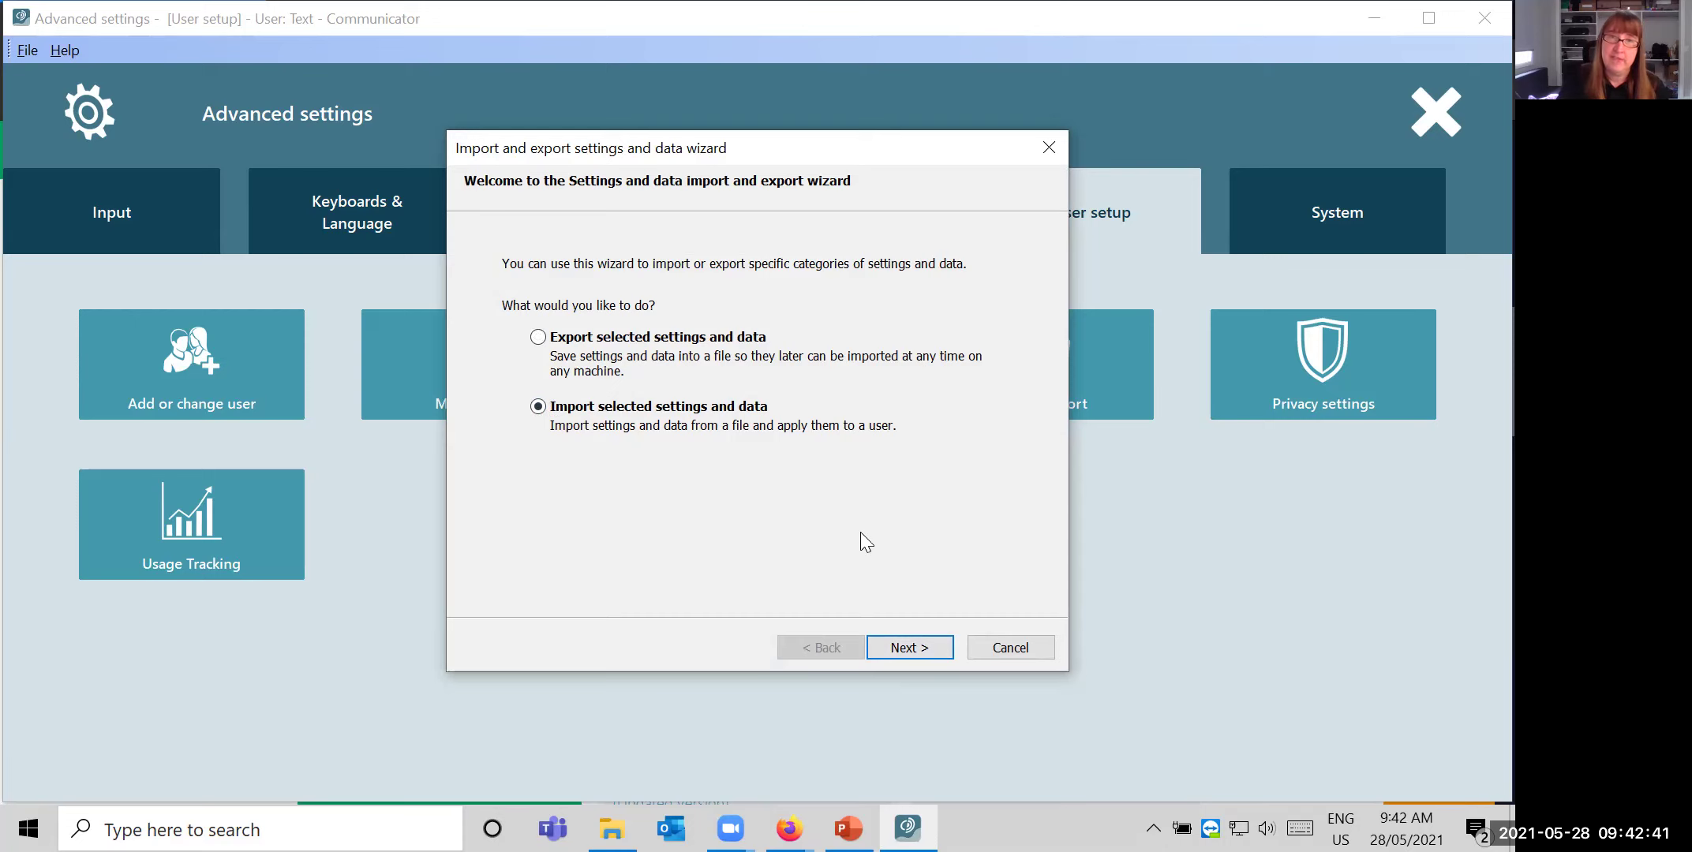
pyautogui.click(1008, 652)
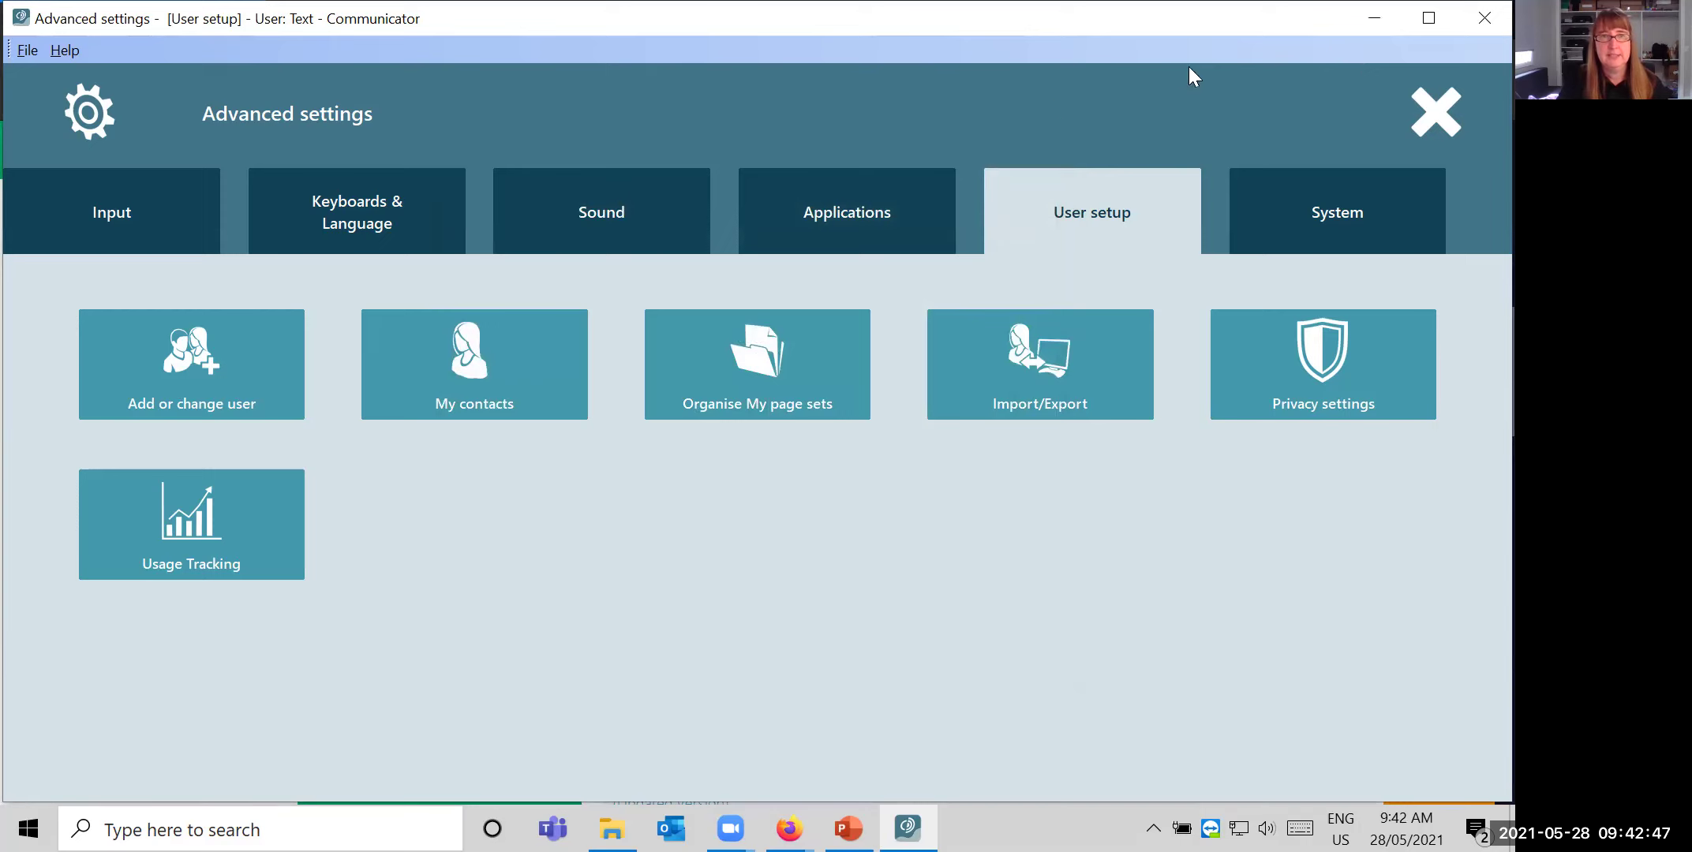
pyautogui.click(1430, 115)
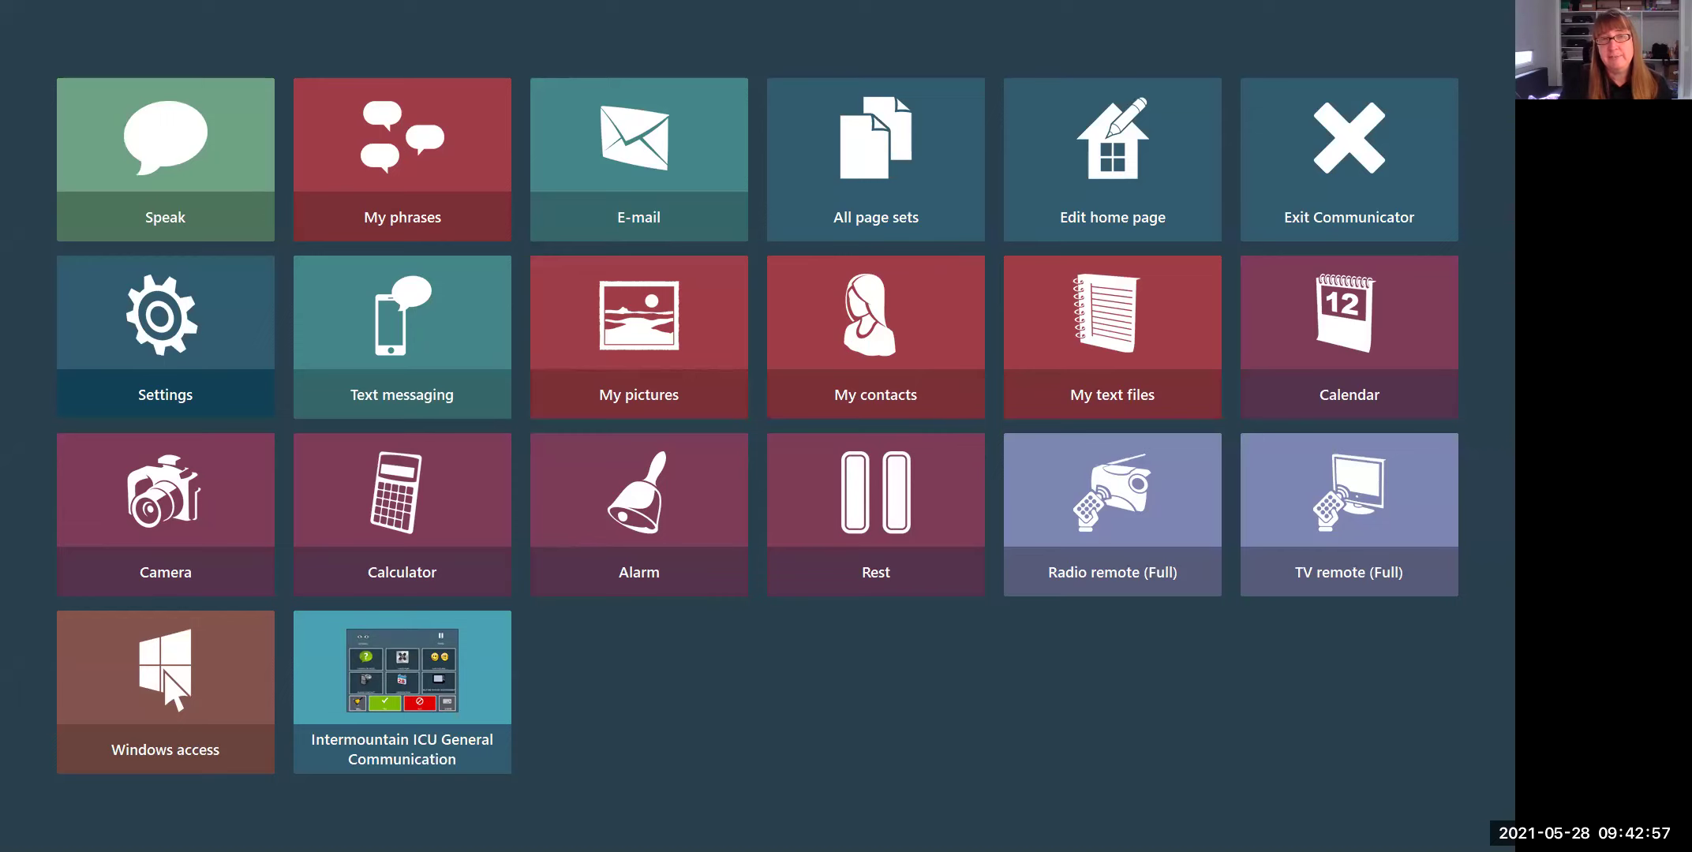
# - Switch the current Communicator user to Acessible apps in the user management settings
pyautogui.rightClick(668, 663)
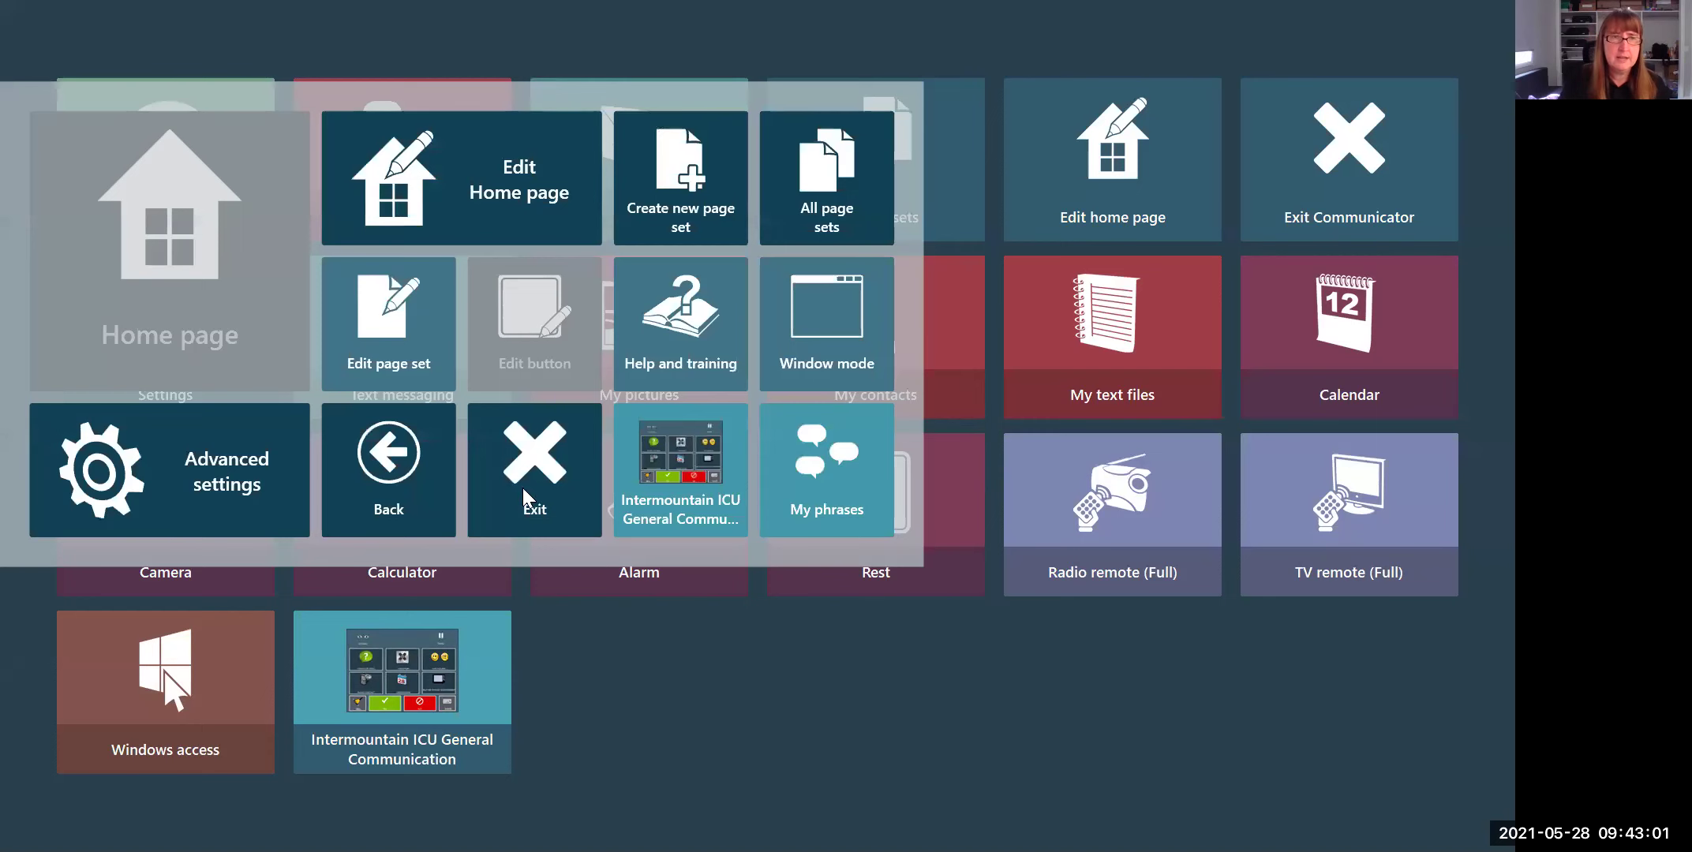
pyautogui.click(249, 473)
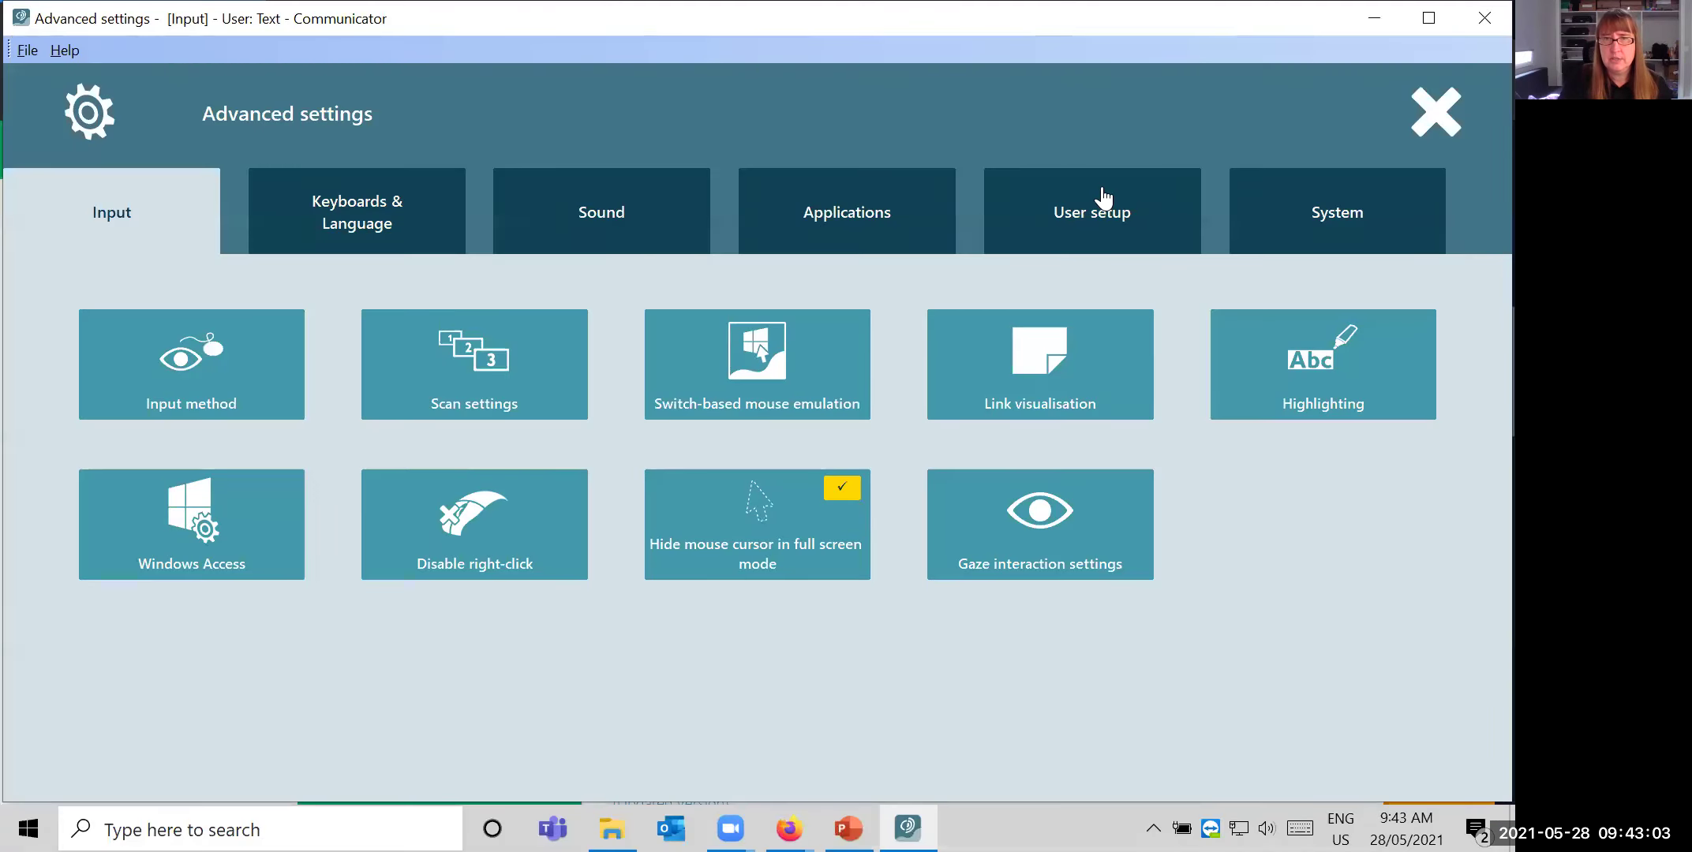
pyautogui.click(1099, 211)
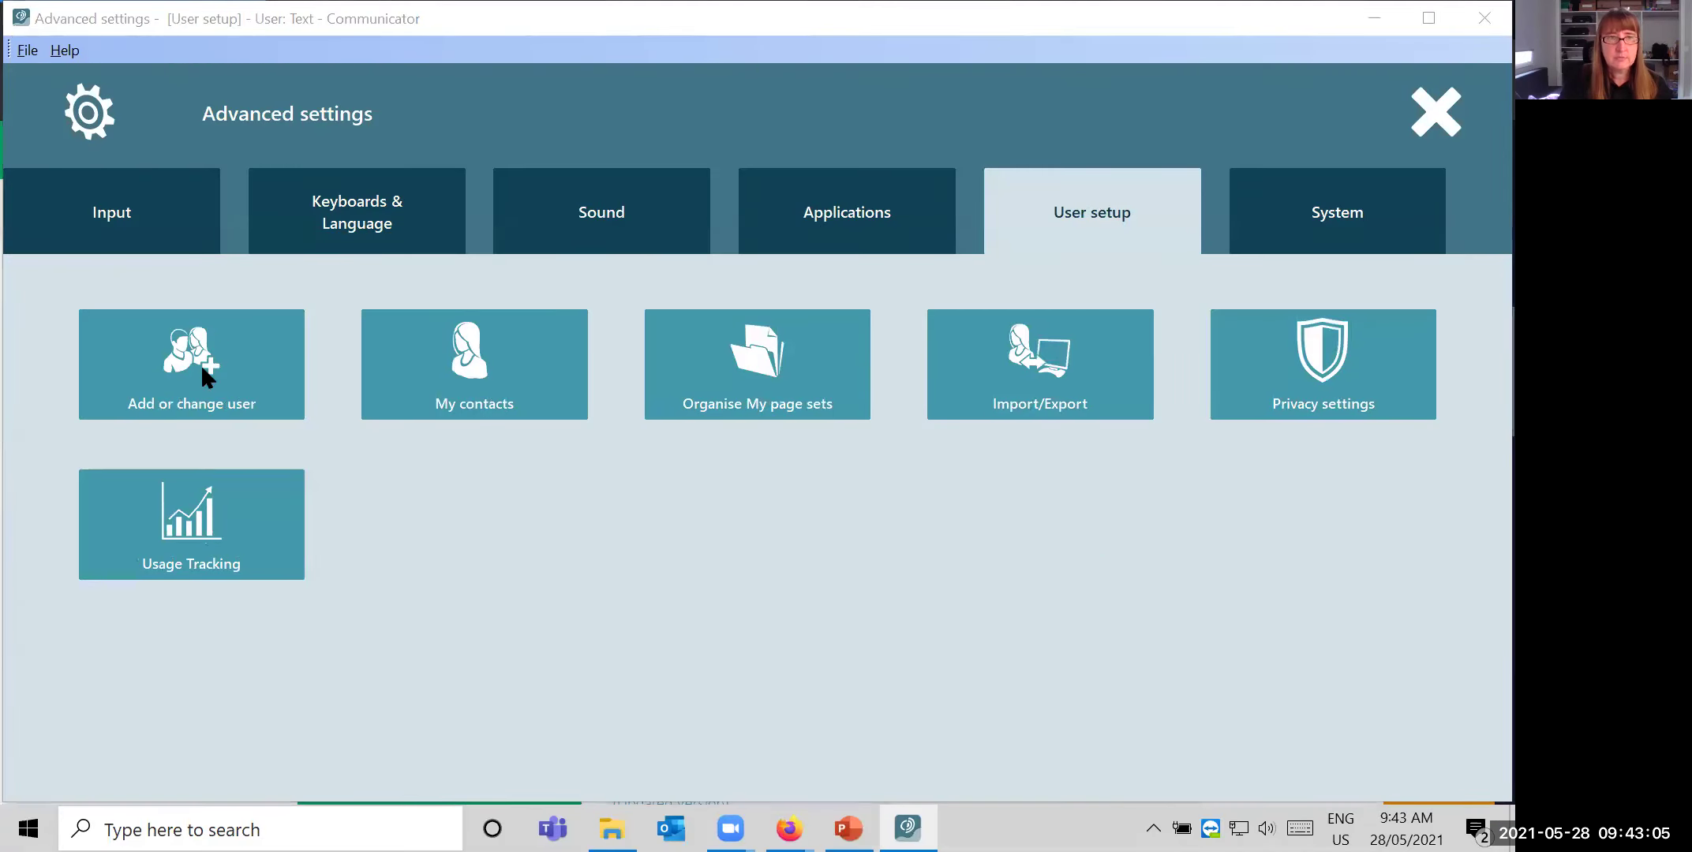
pyautogui.click(186, 351)
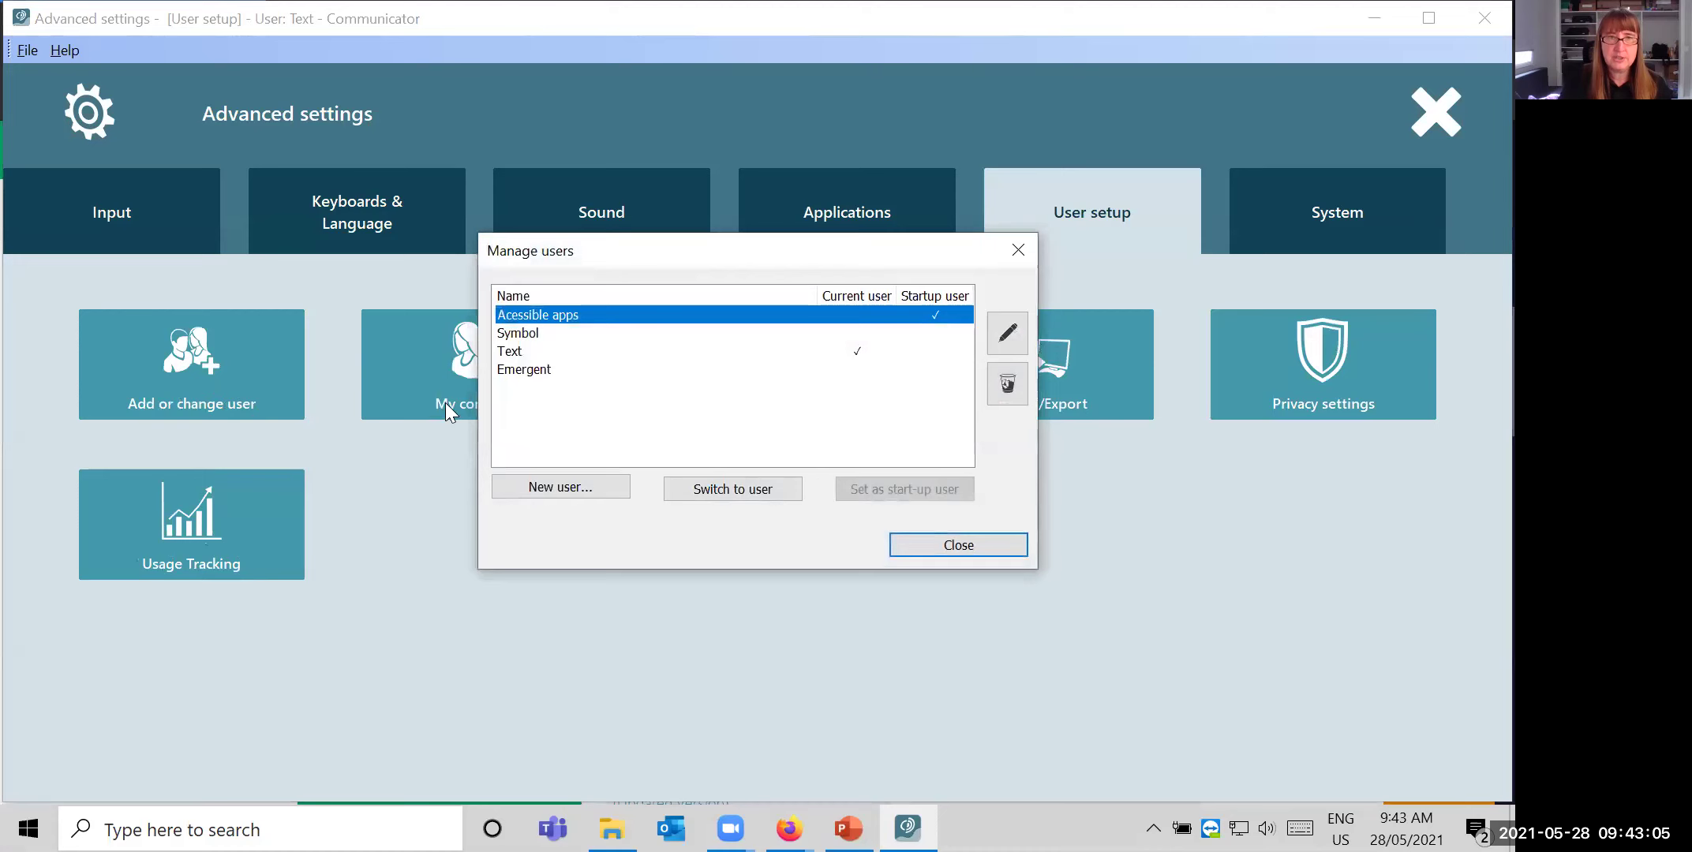
pyautogui.click(718, 488)
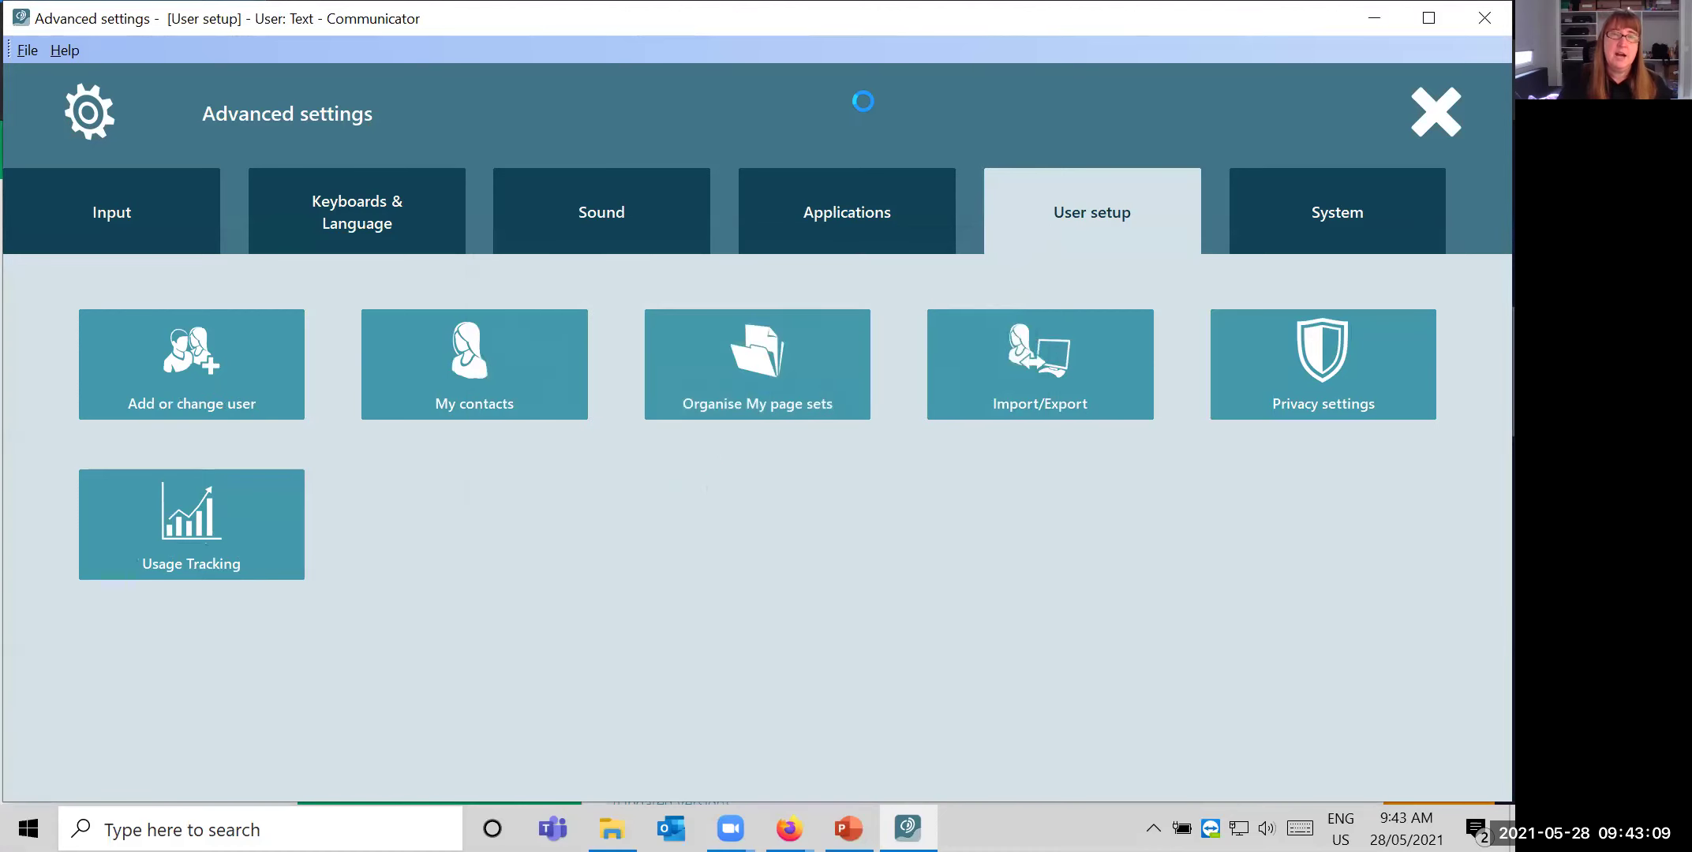